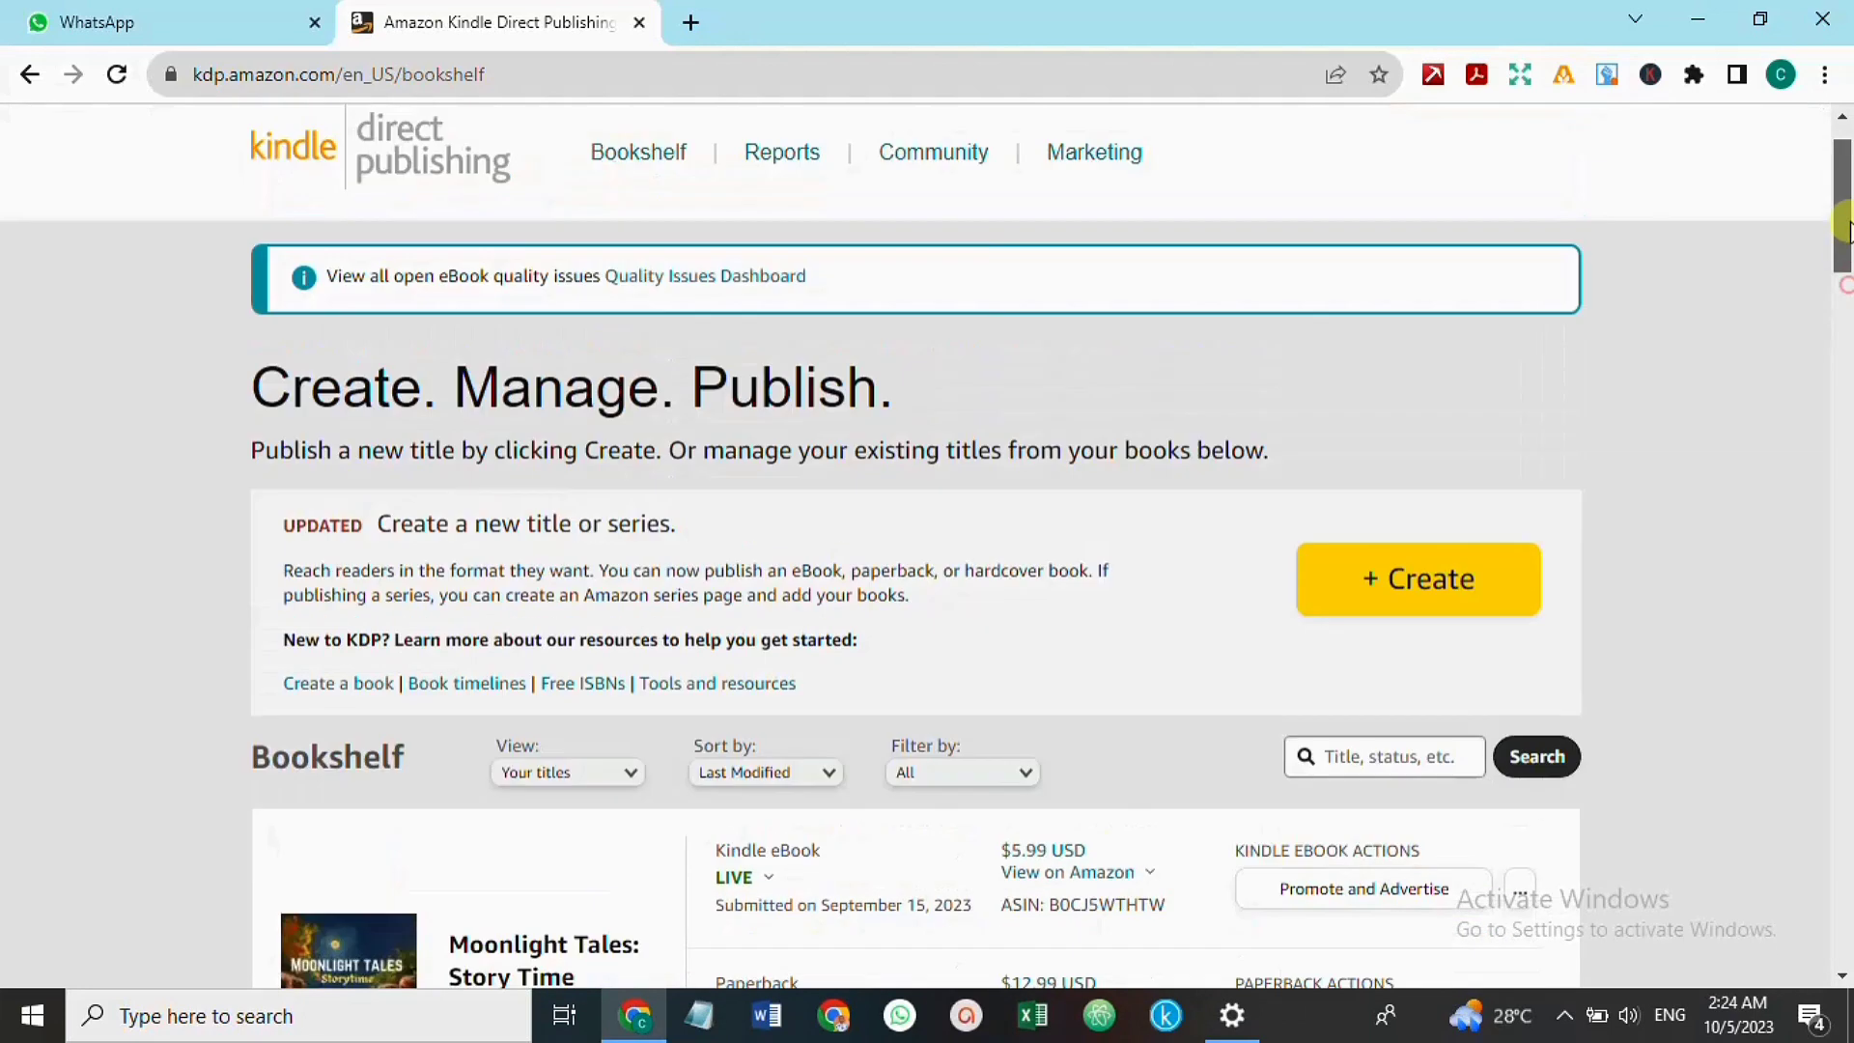
Start creating a new paperback title from the bookshelf
{"action": "left_click", "coordinate": [1418, 583]}
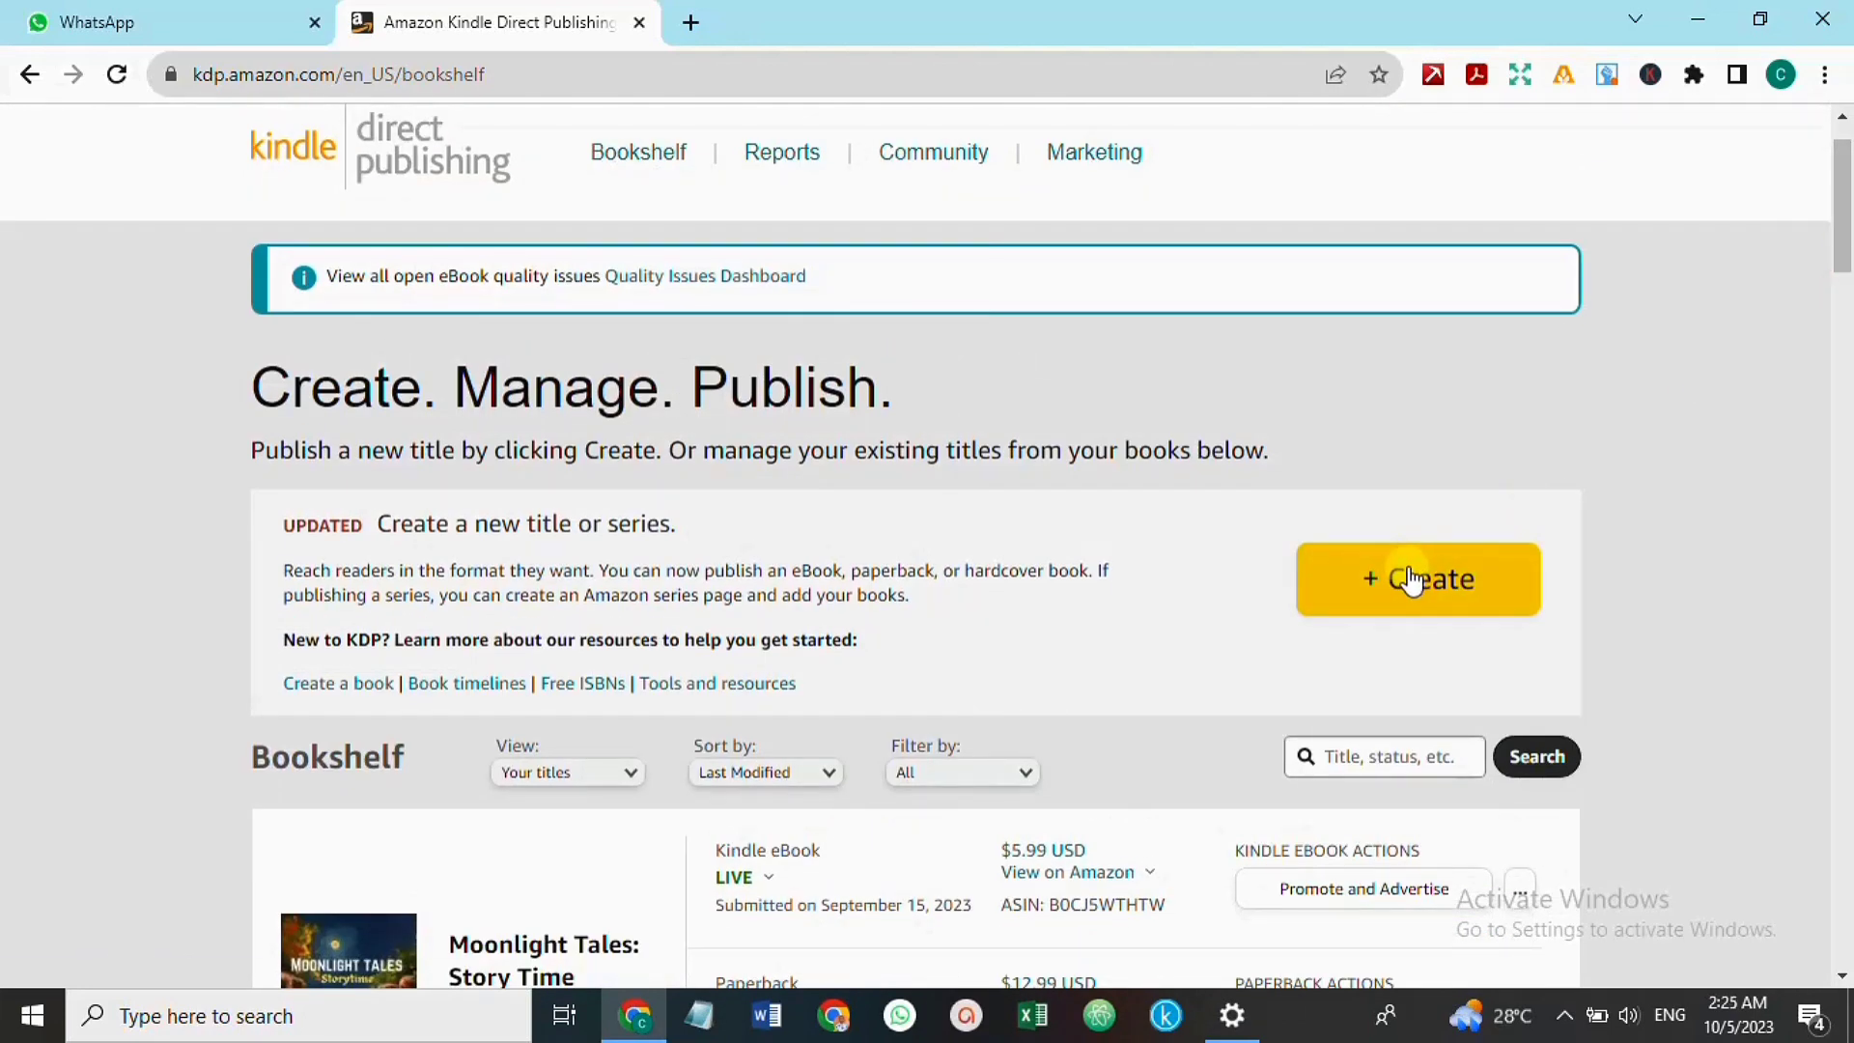
{"action": "left_click", "coordinate": [1410, 579]}
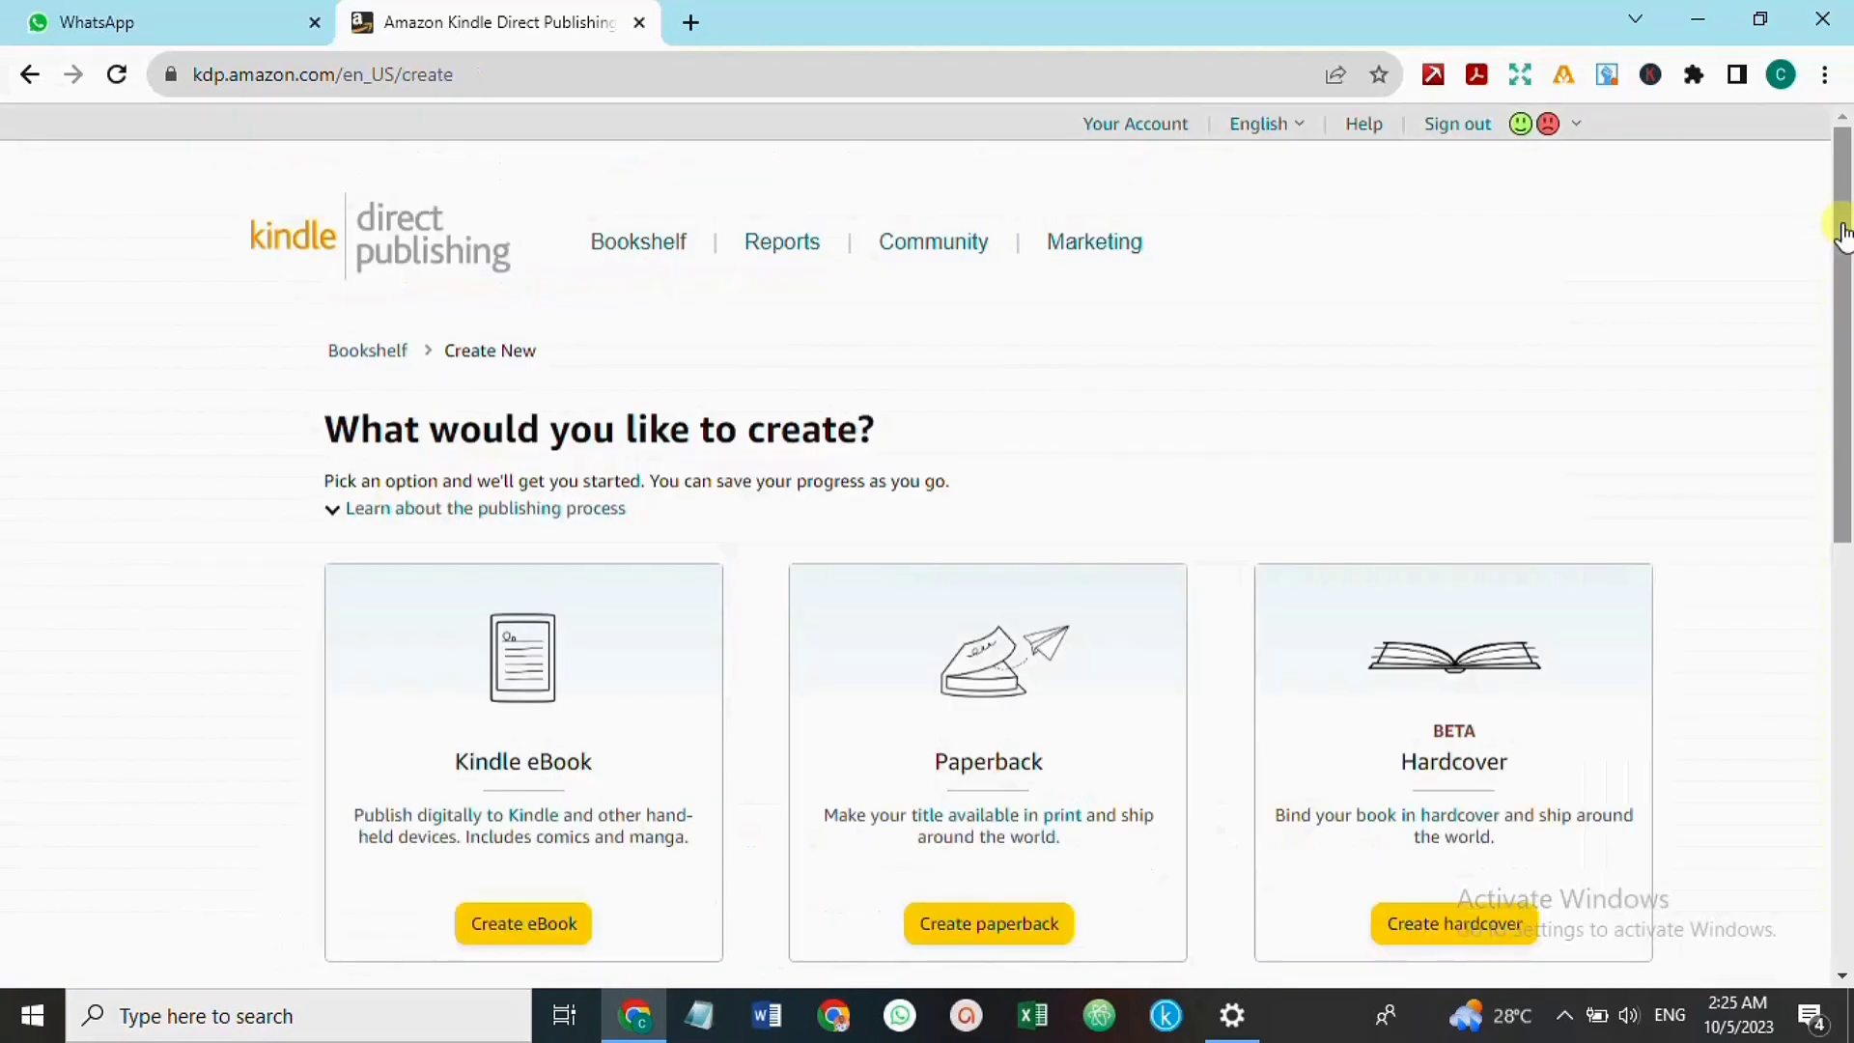
{"action": "scroll", "coordinate": [1842, 281], "scroll_direction": "down", "scroll_amount": 3}
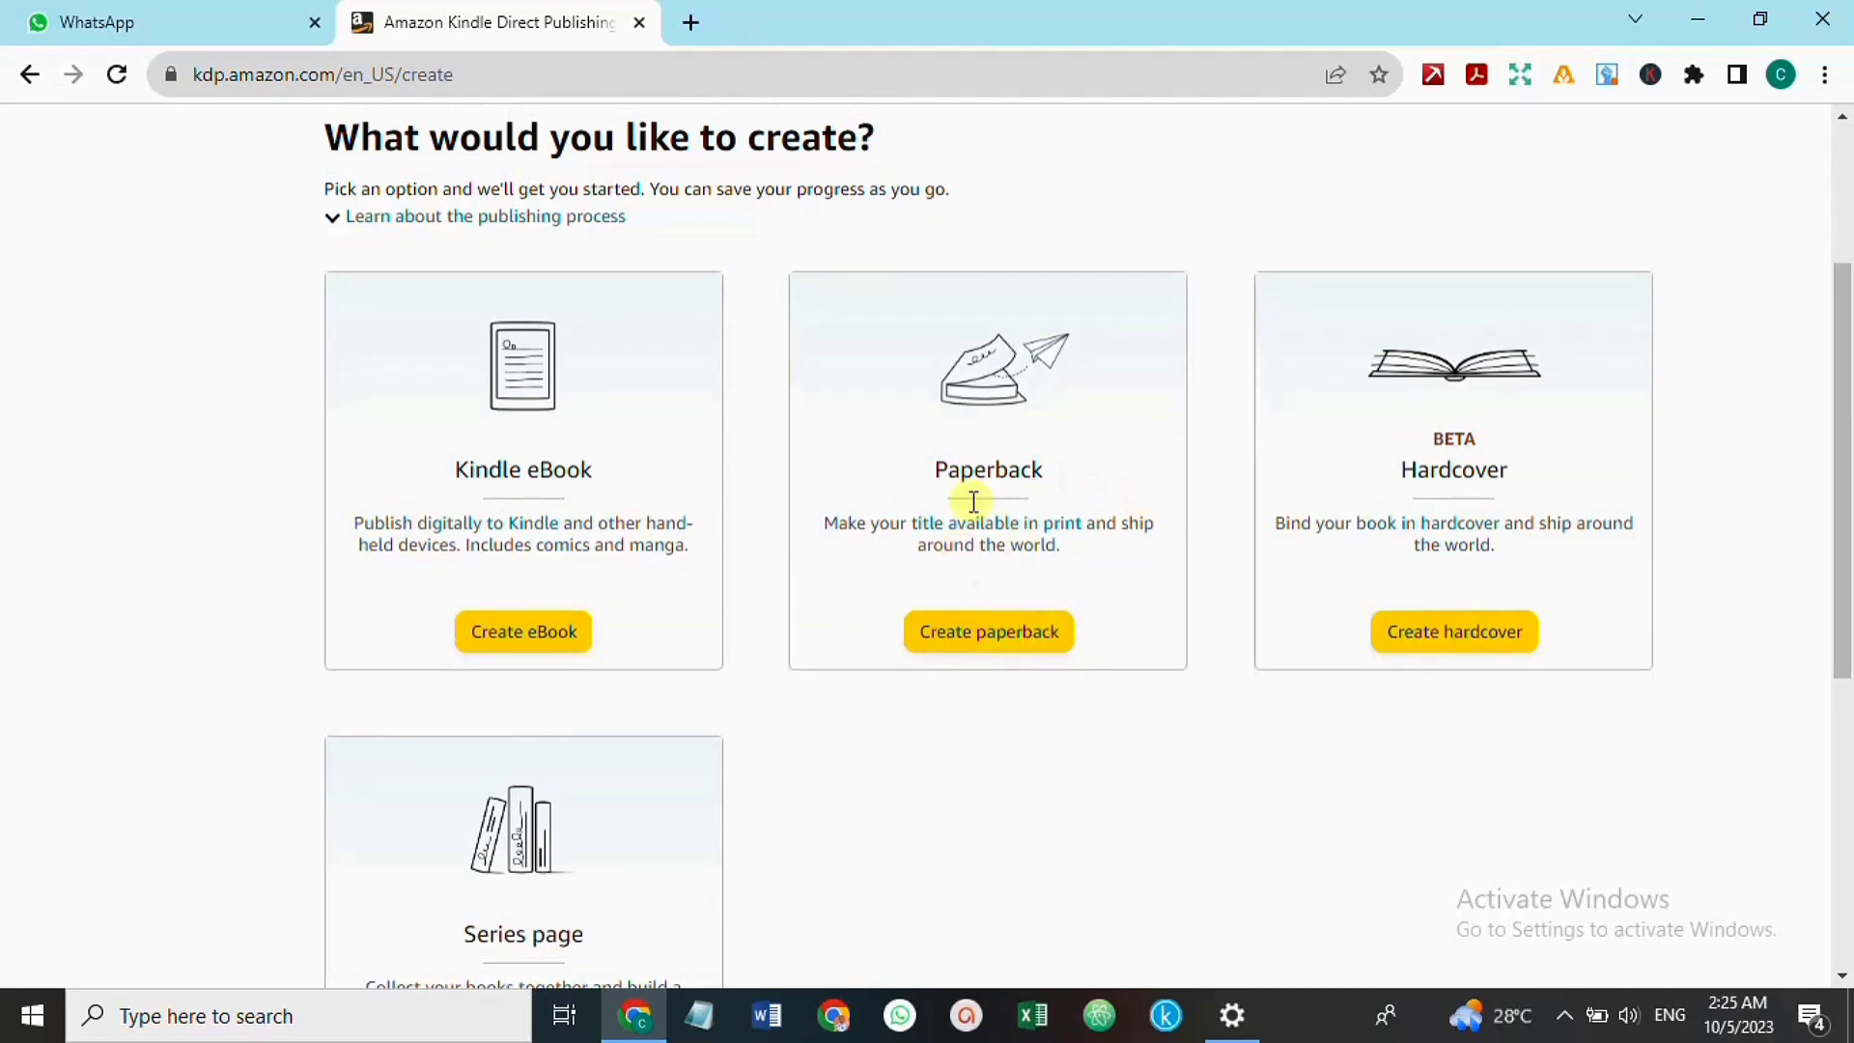
{"action": "left_click", "coordinate": [990, 648]}
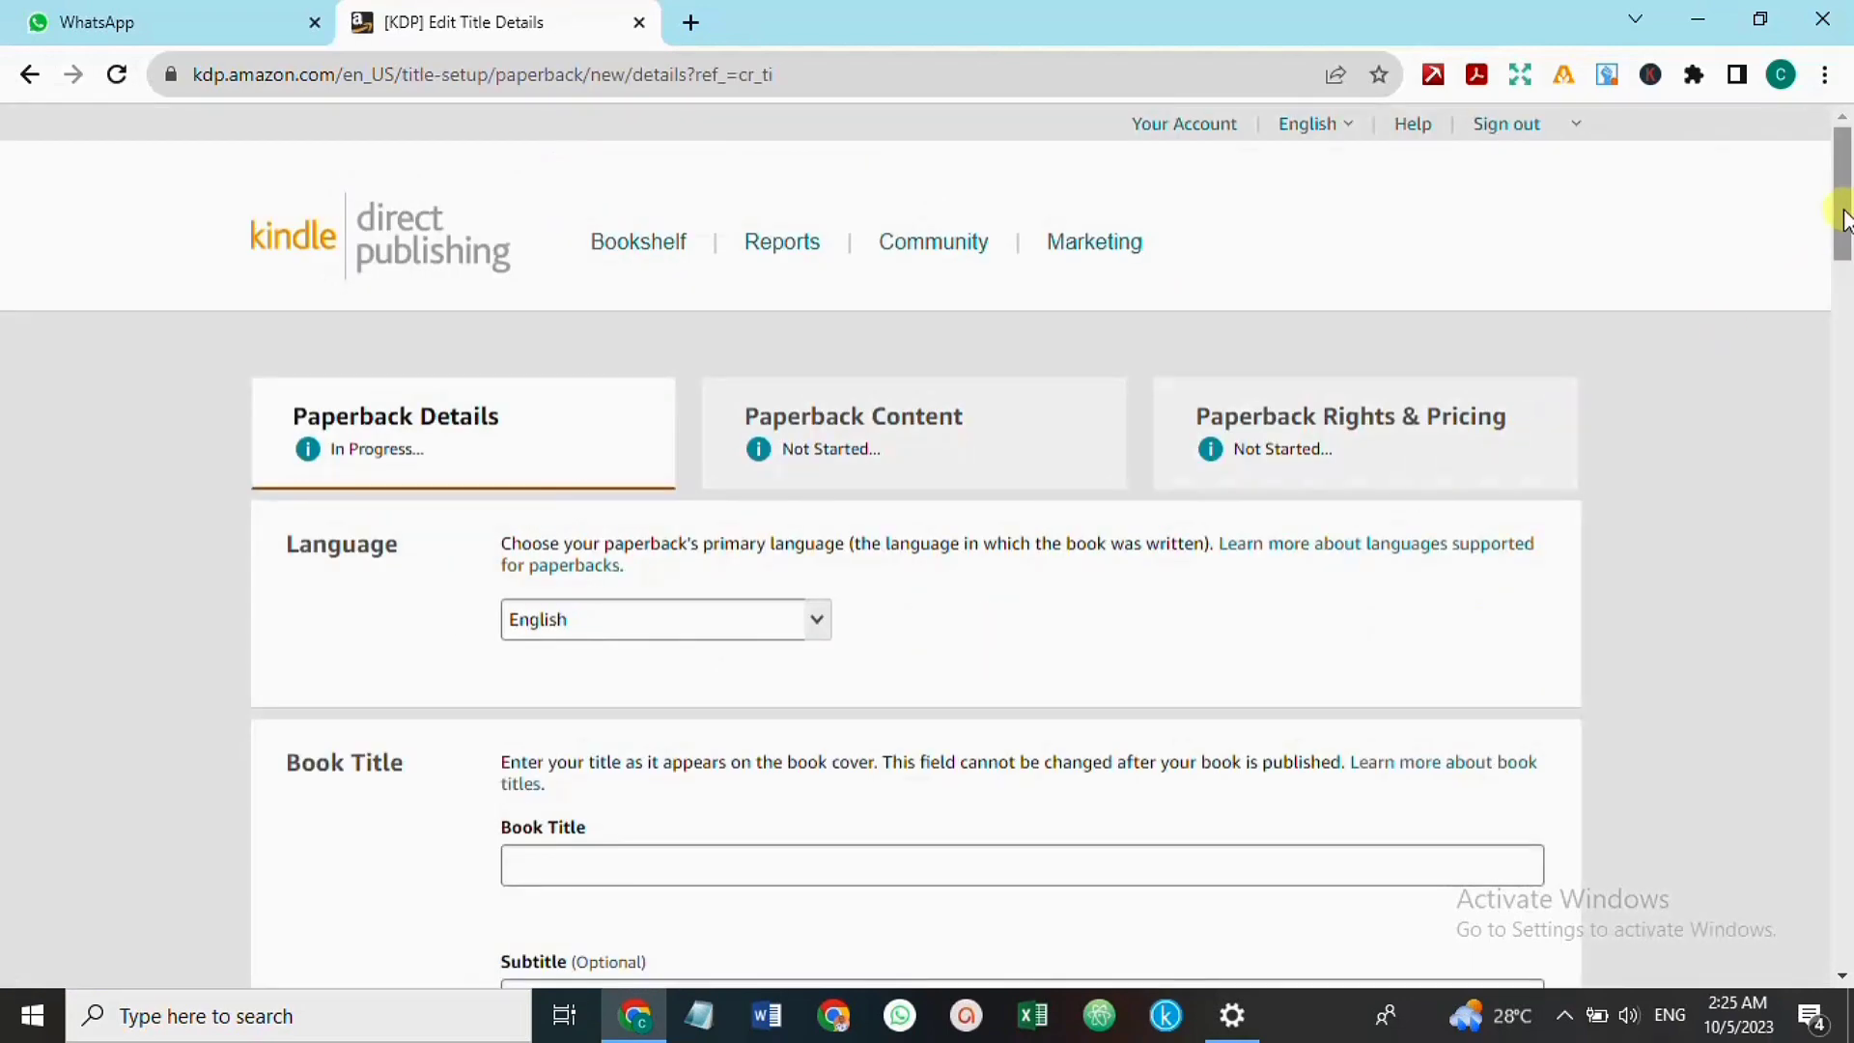
Enter the book title "The power of having fun" and the subtitle "How to live a happy life"
{"action": "left_click_drag", "start_coordinate": [1842, 228], "coordinate": [1845, 275]}
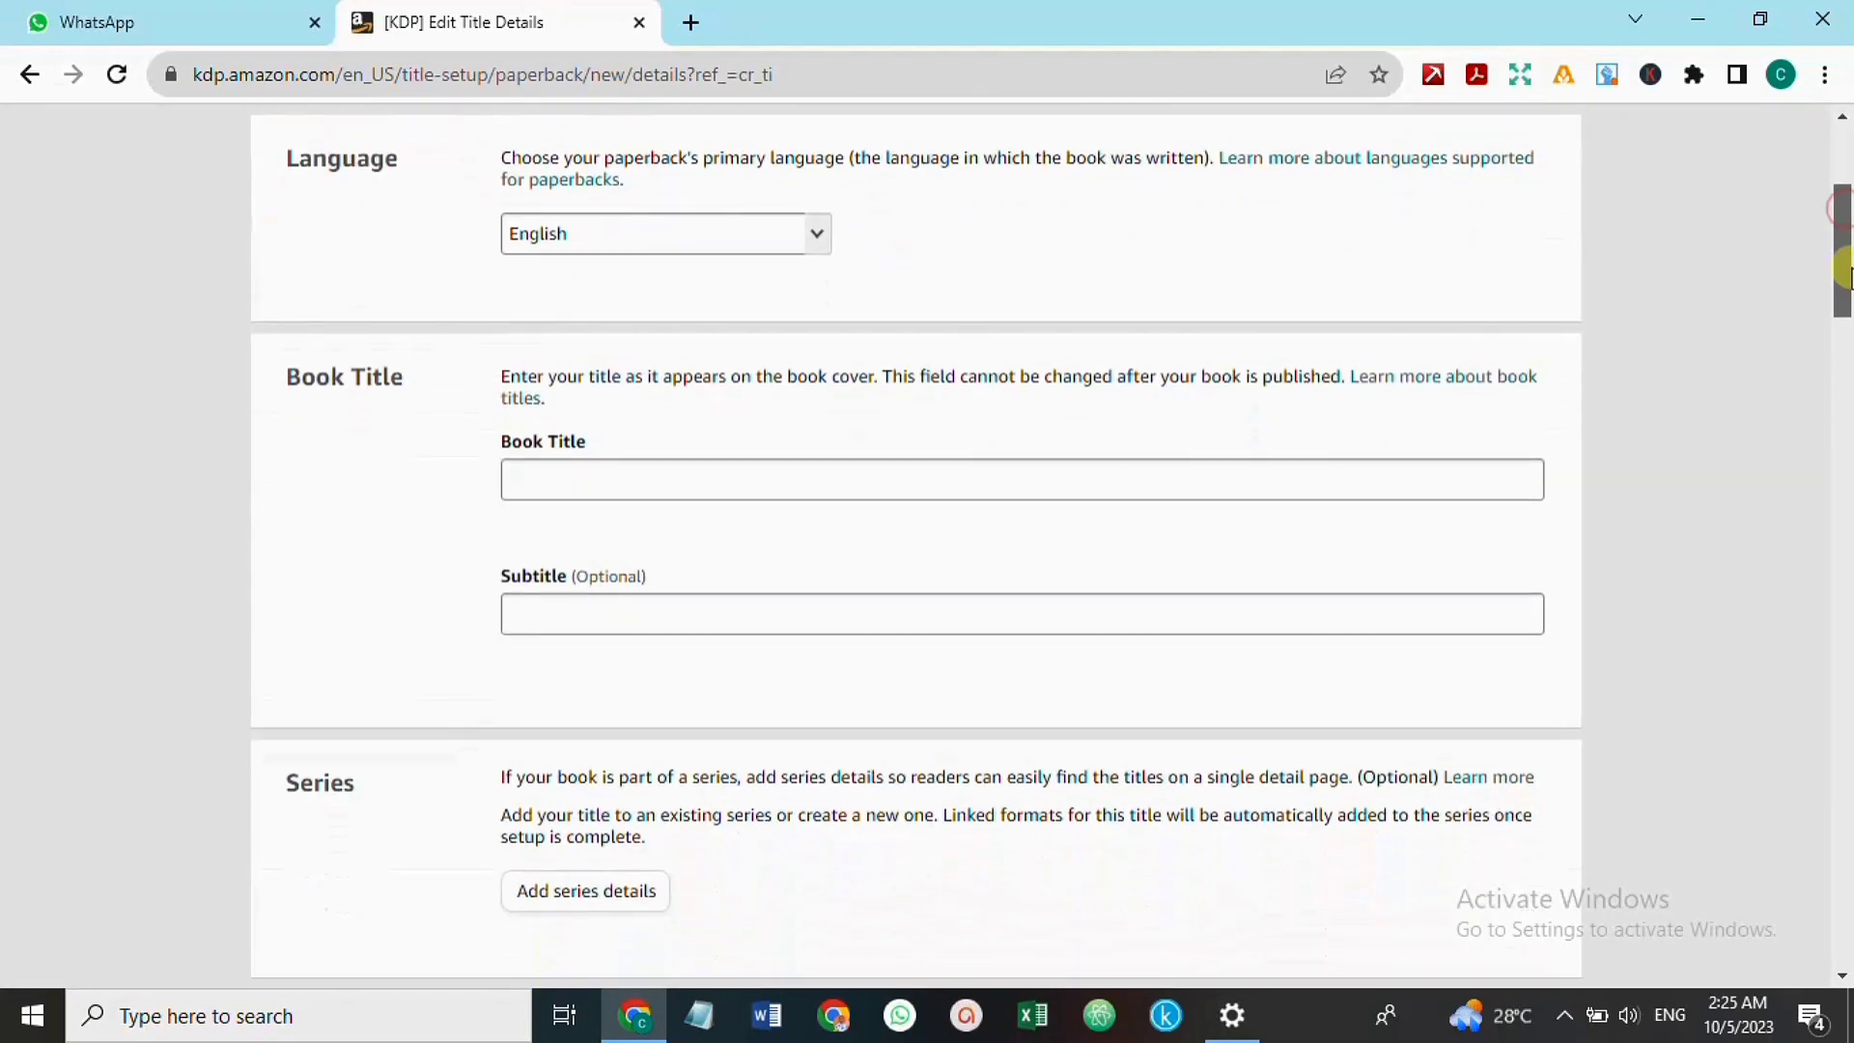
{"action": "left_click", "coordinate": [837, 479]}
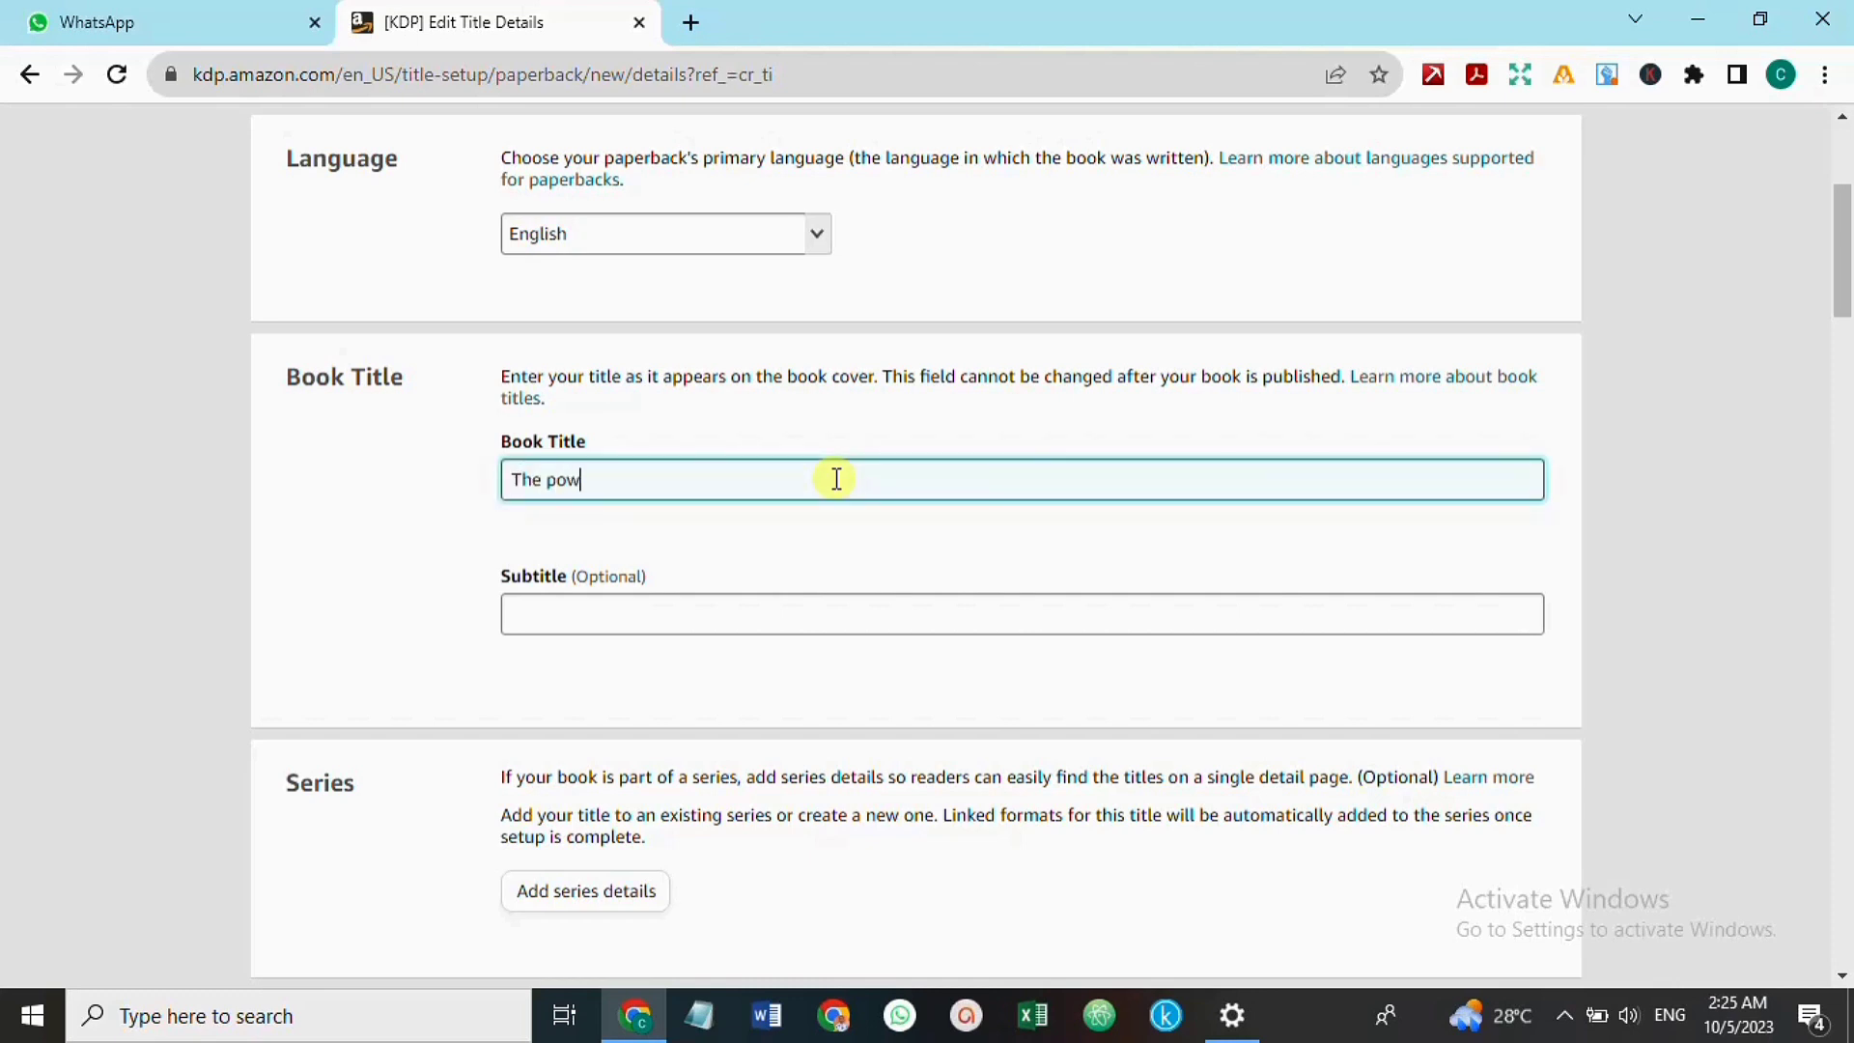
{"action": "type", "text": "The power of having fun"}
{"action": "left_click", "coordinate": [786, 605]}
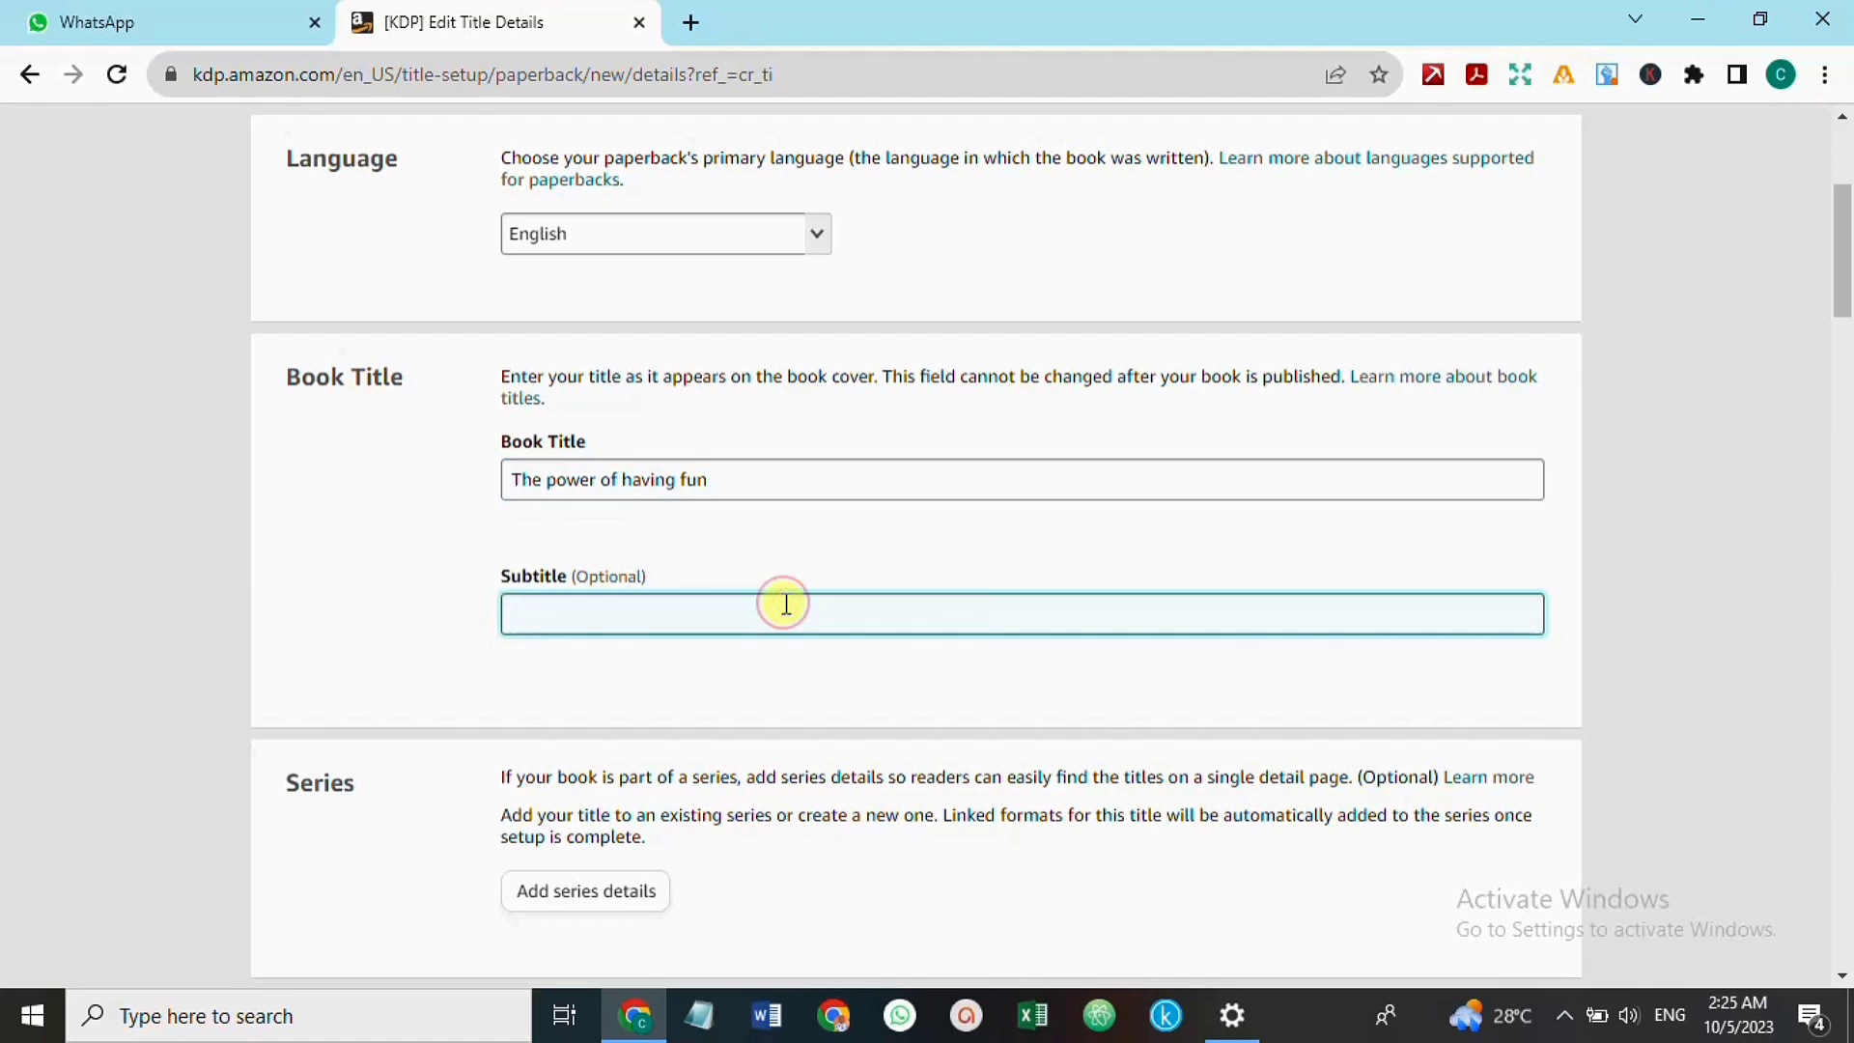
{"action": "type", "text": "How to live a happy life"}
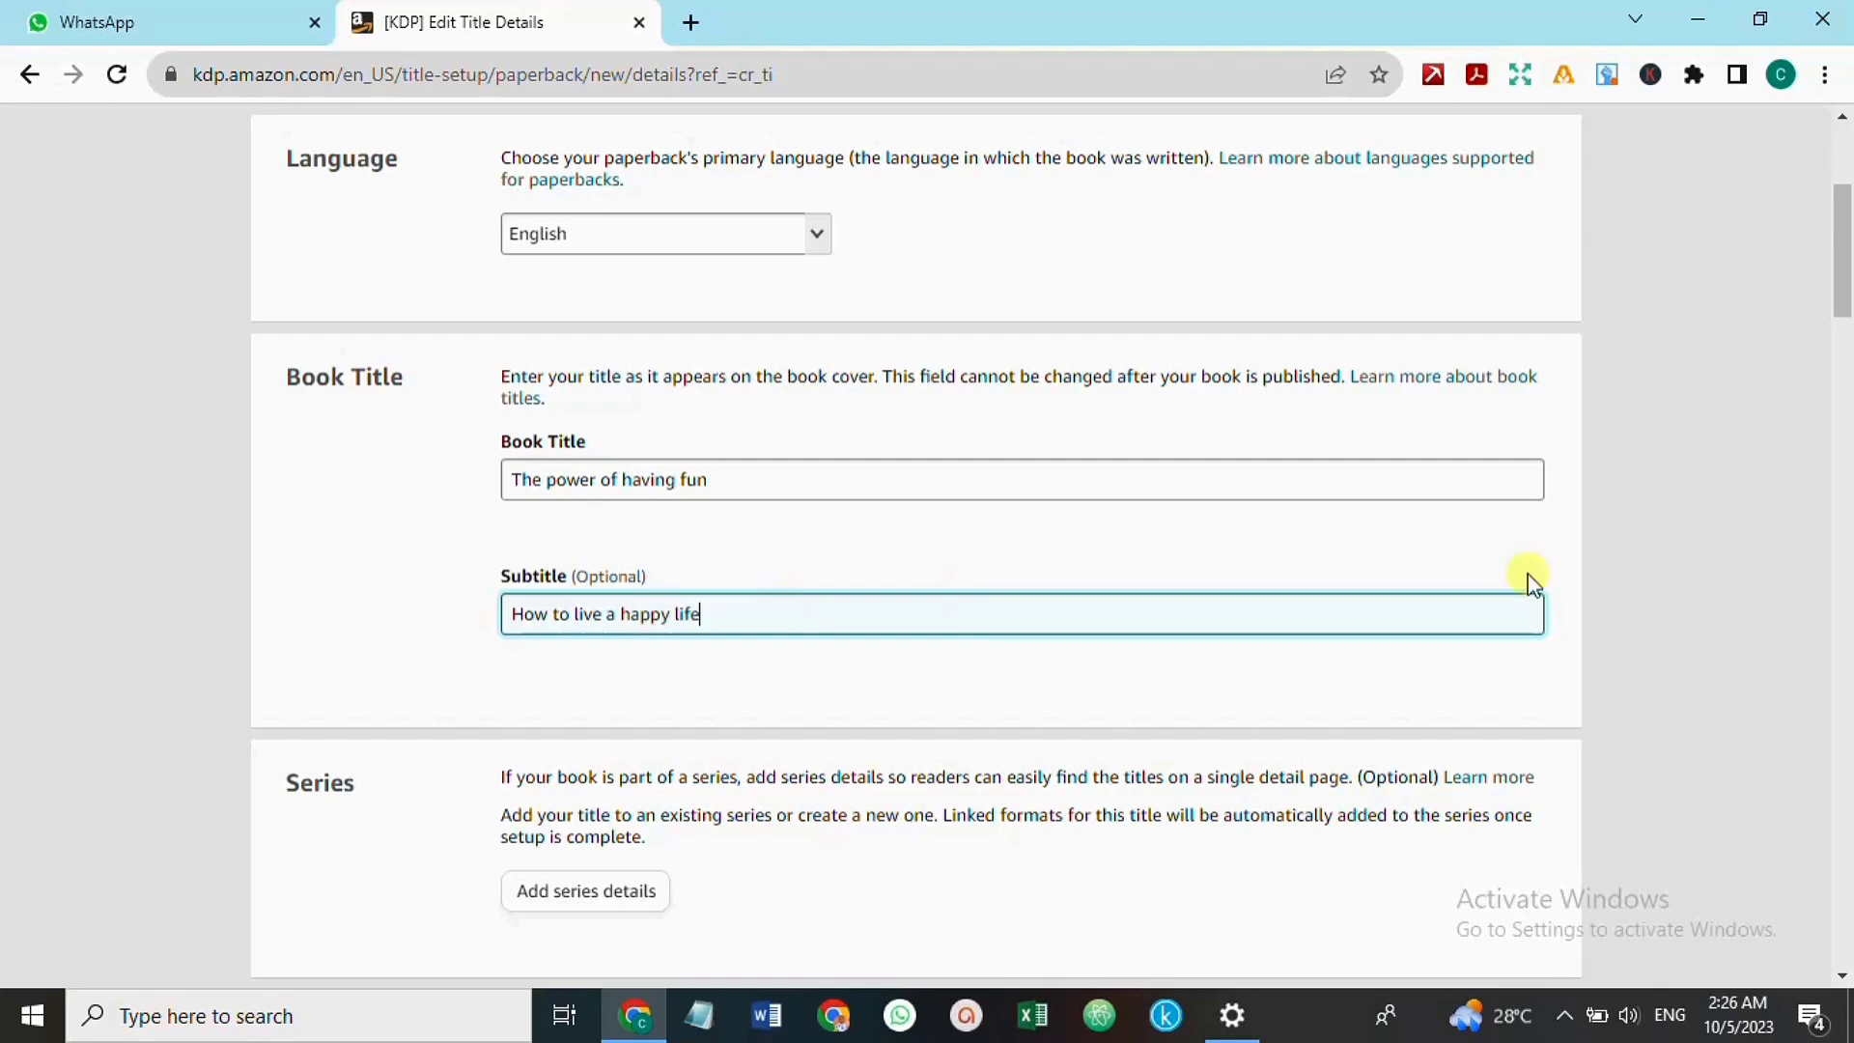
Fill in the primary author's first name and last name, leaving the prefix, middle name and suffix empty
{"action": "left_click_drag", "start_coordinate": [1841, 275], "coordinate": [1844, 324]}
{"action": "scroll", "coordinate": [1844, 323], "scroll_direction": "down", "scroll_amount": 4}
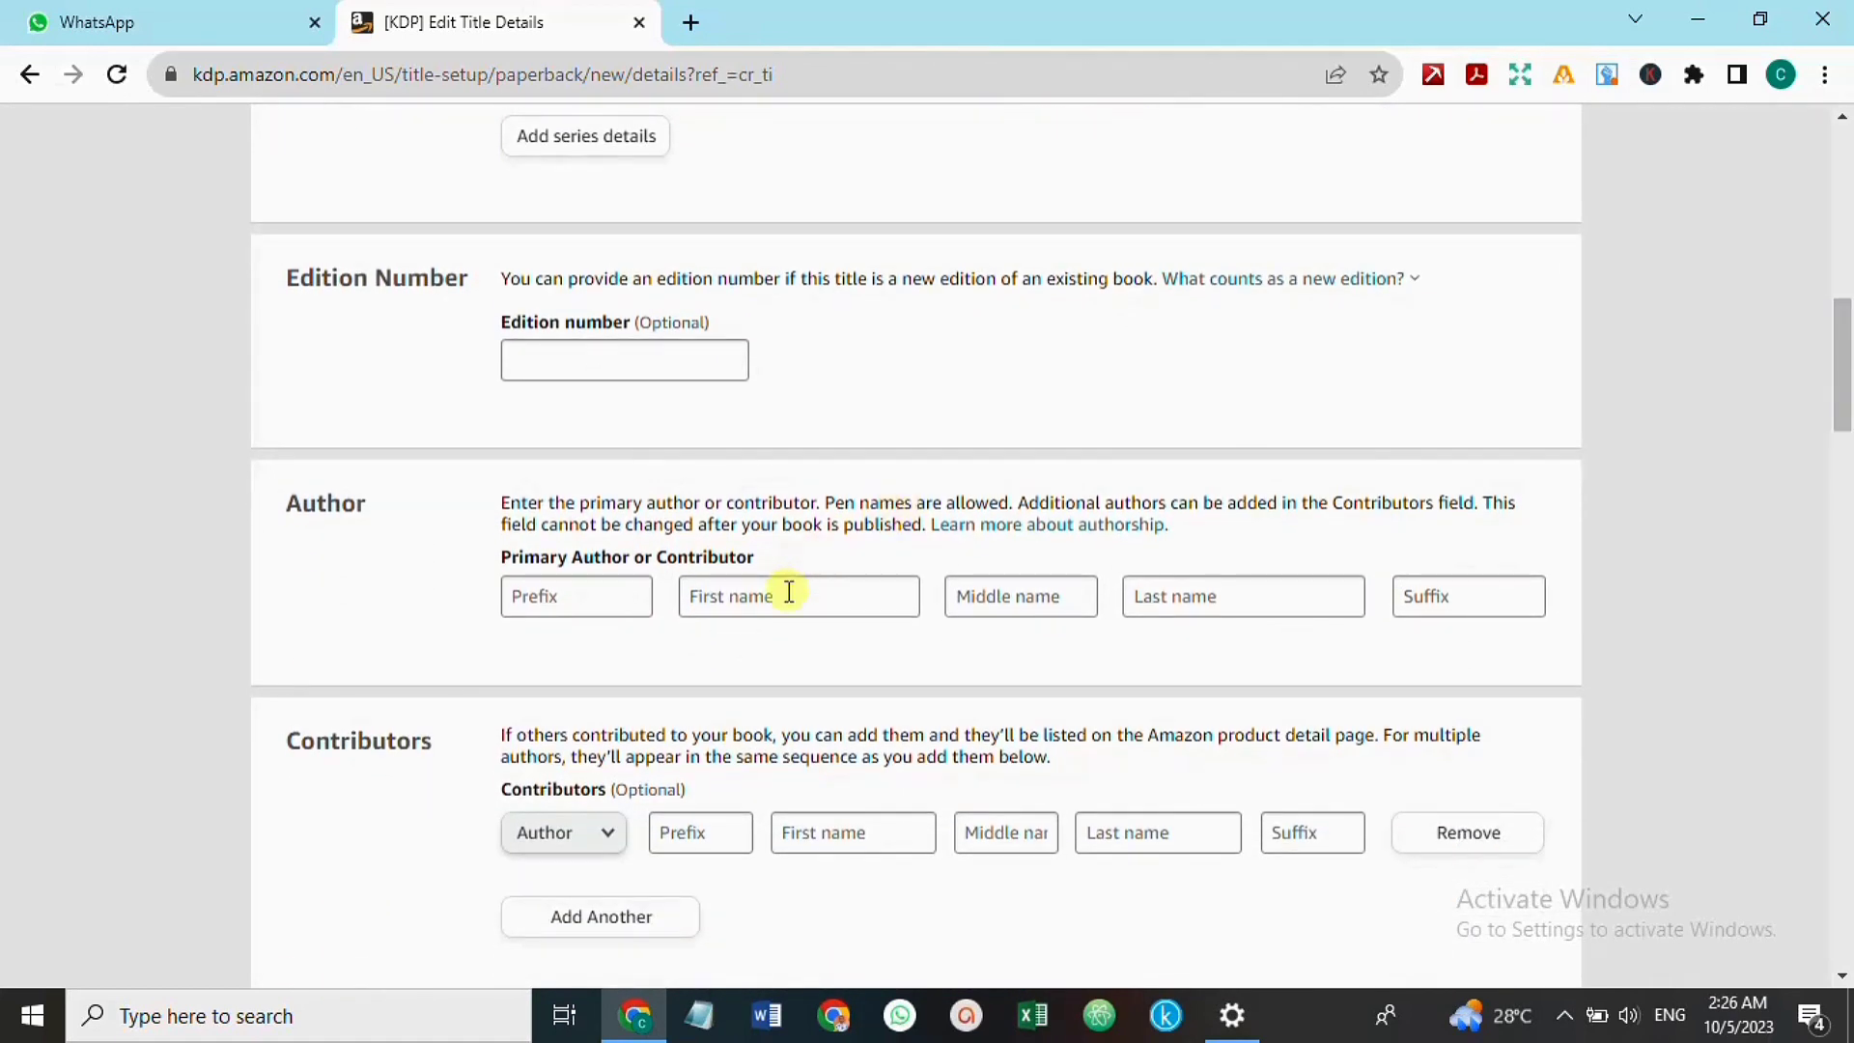
{"action": "left_click", "coordinate": [789, 592]}
{"action": "type", "text": "Ma"}
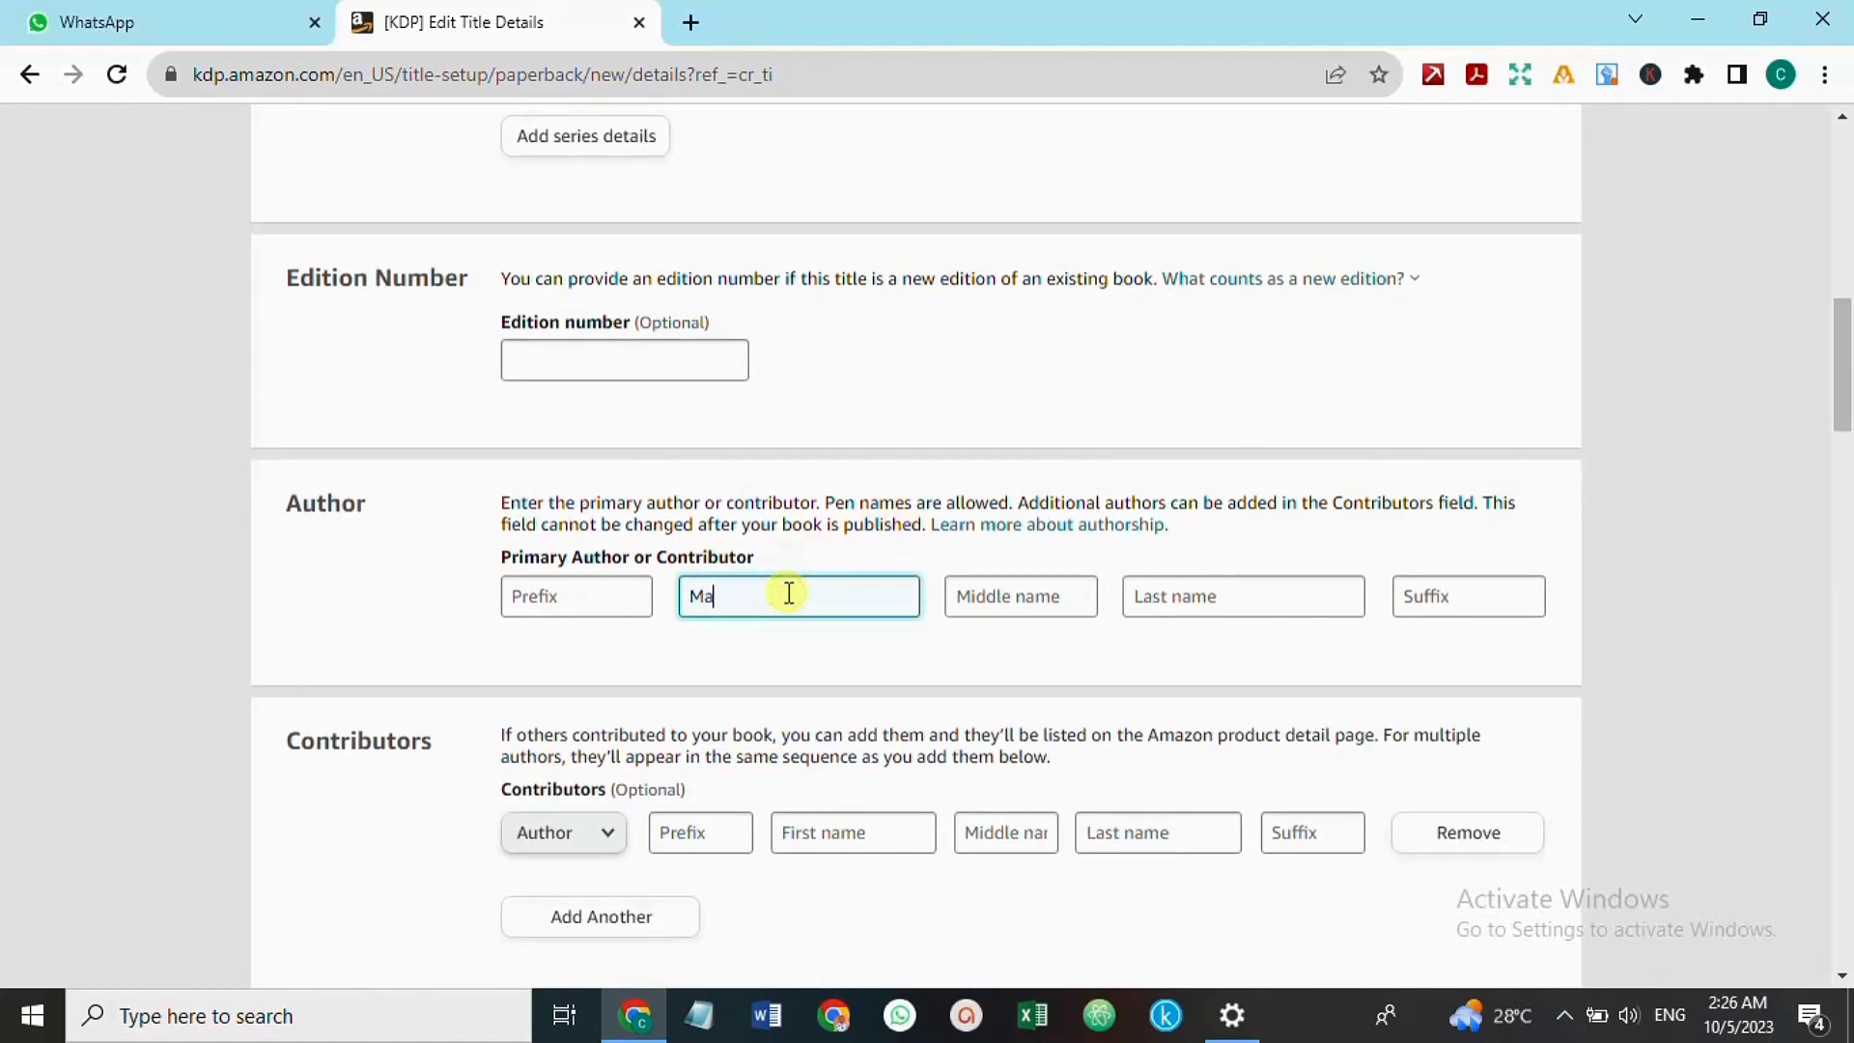
{"action": "type", "text": "rtins"}
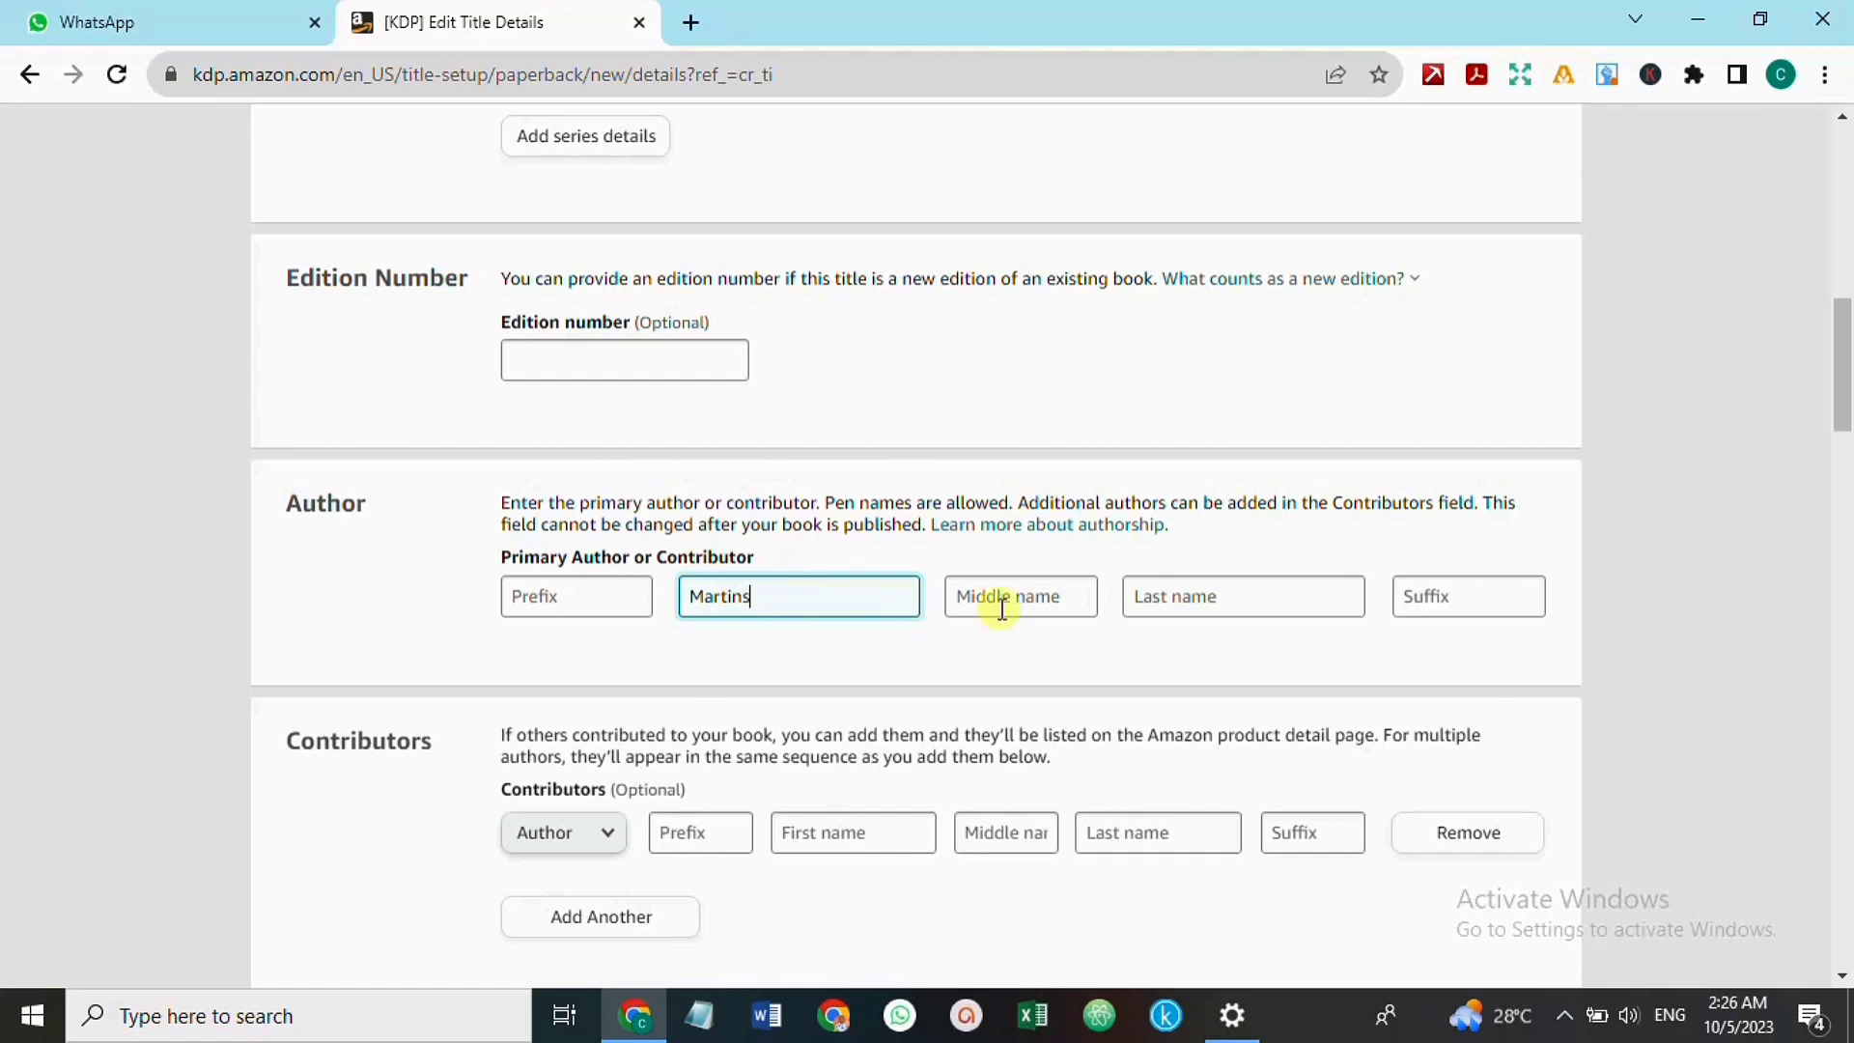
{"action": "left_click", "coordinate": [1171, 596]}
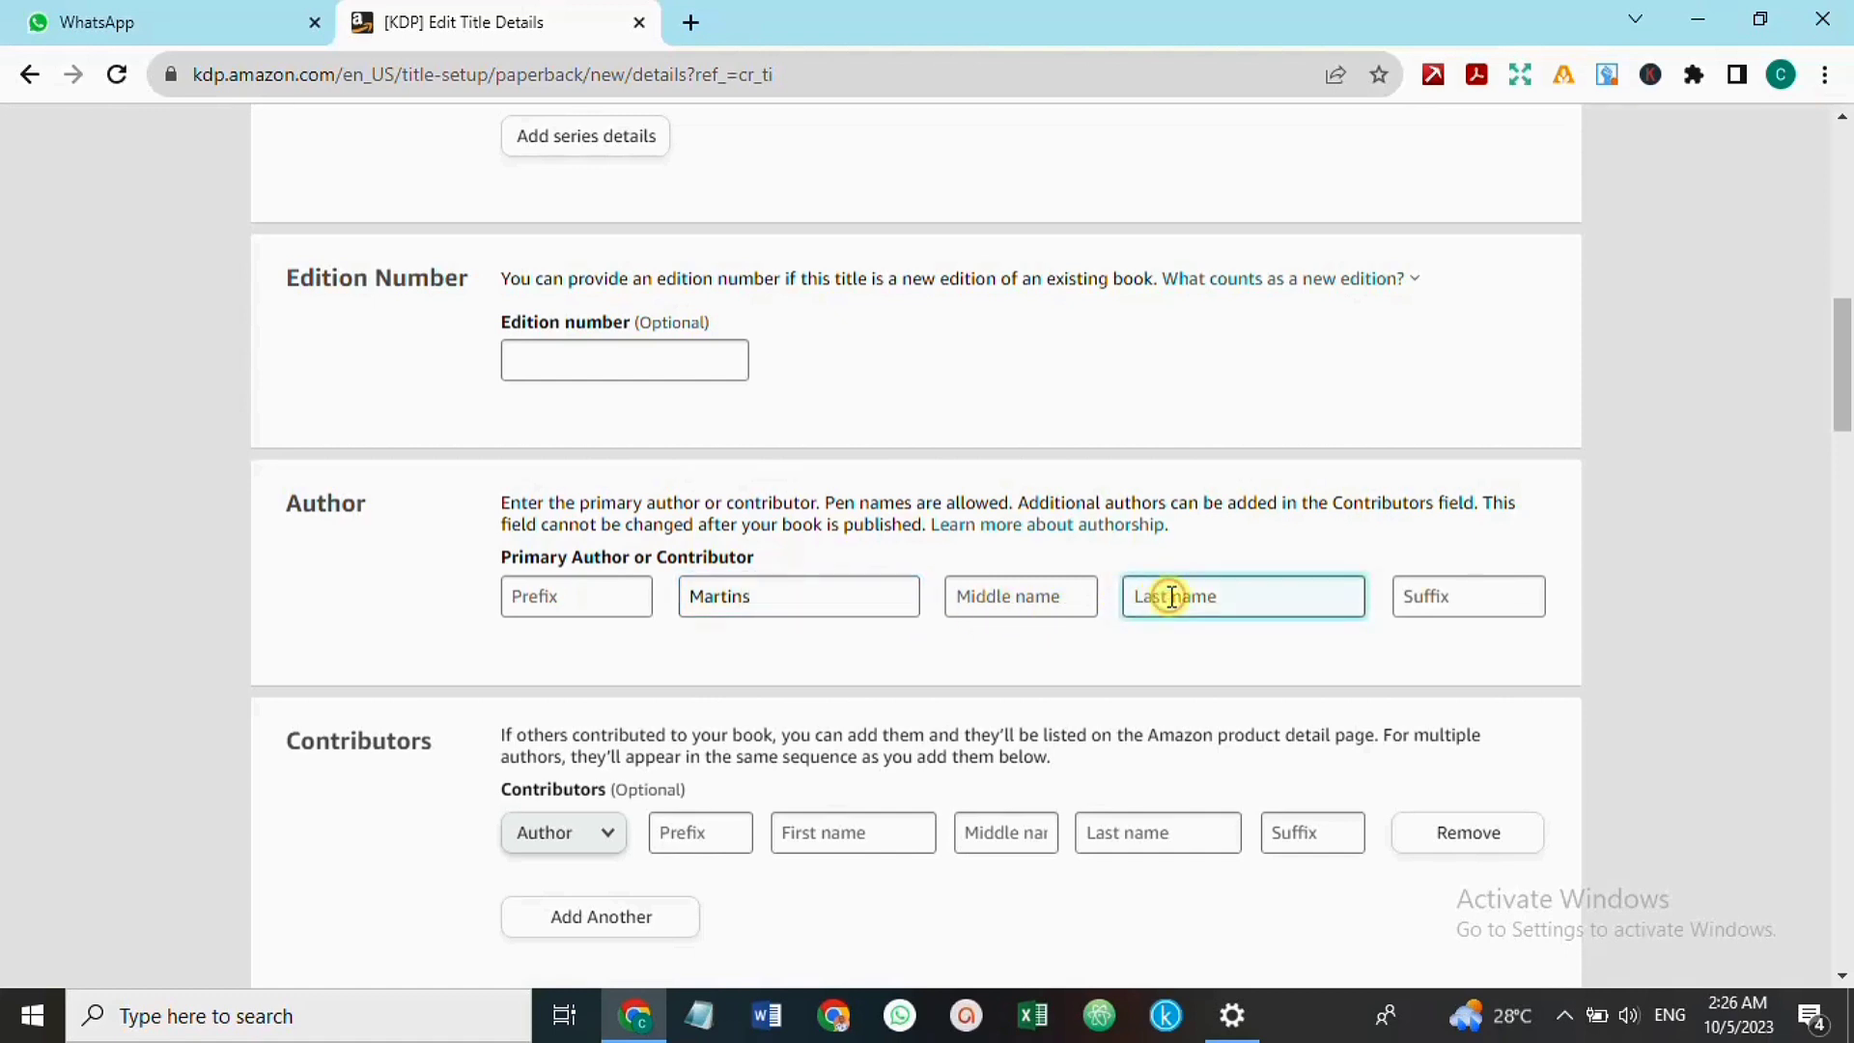
{"action": "type", "text": "Reel"}
Write the description "This book explains how best to live a life void of avoidable stress and frustration." followed by a row of dots
{"action": "scroll", "coordinate": [1063, 411], "scroll_direction": "down", "scroll_amount": 4}
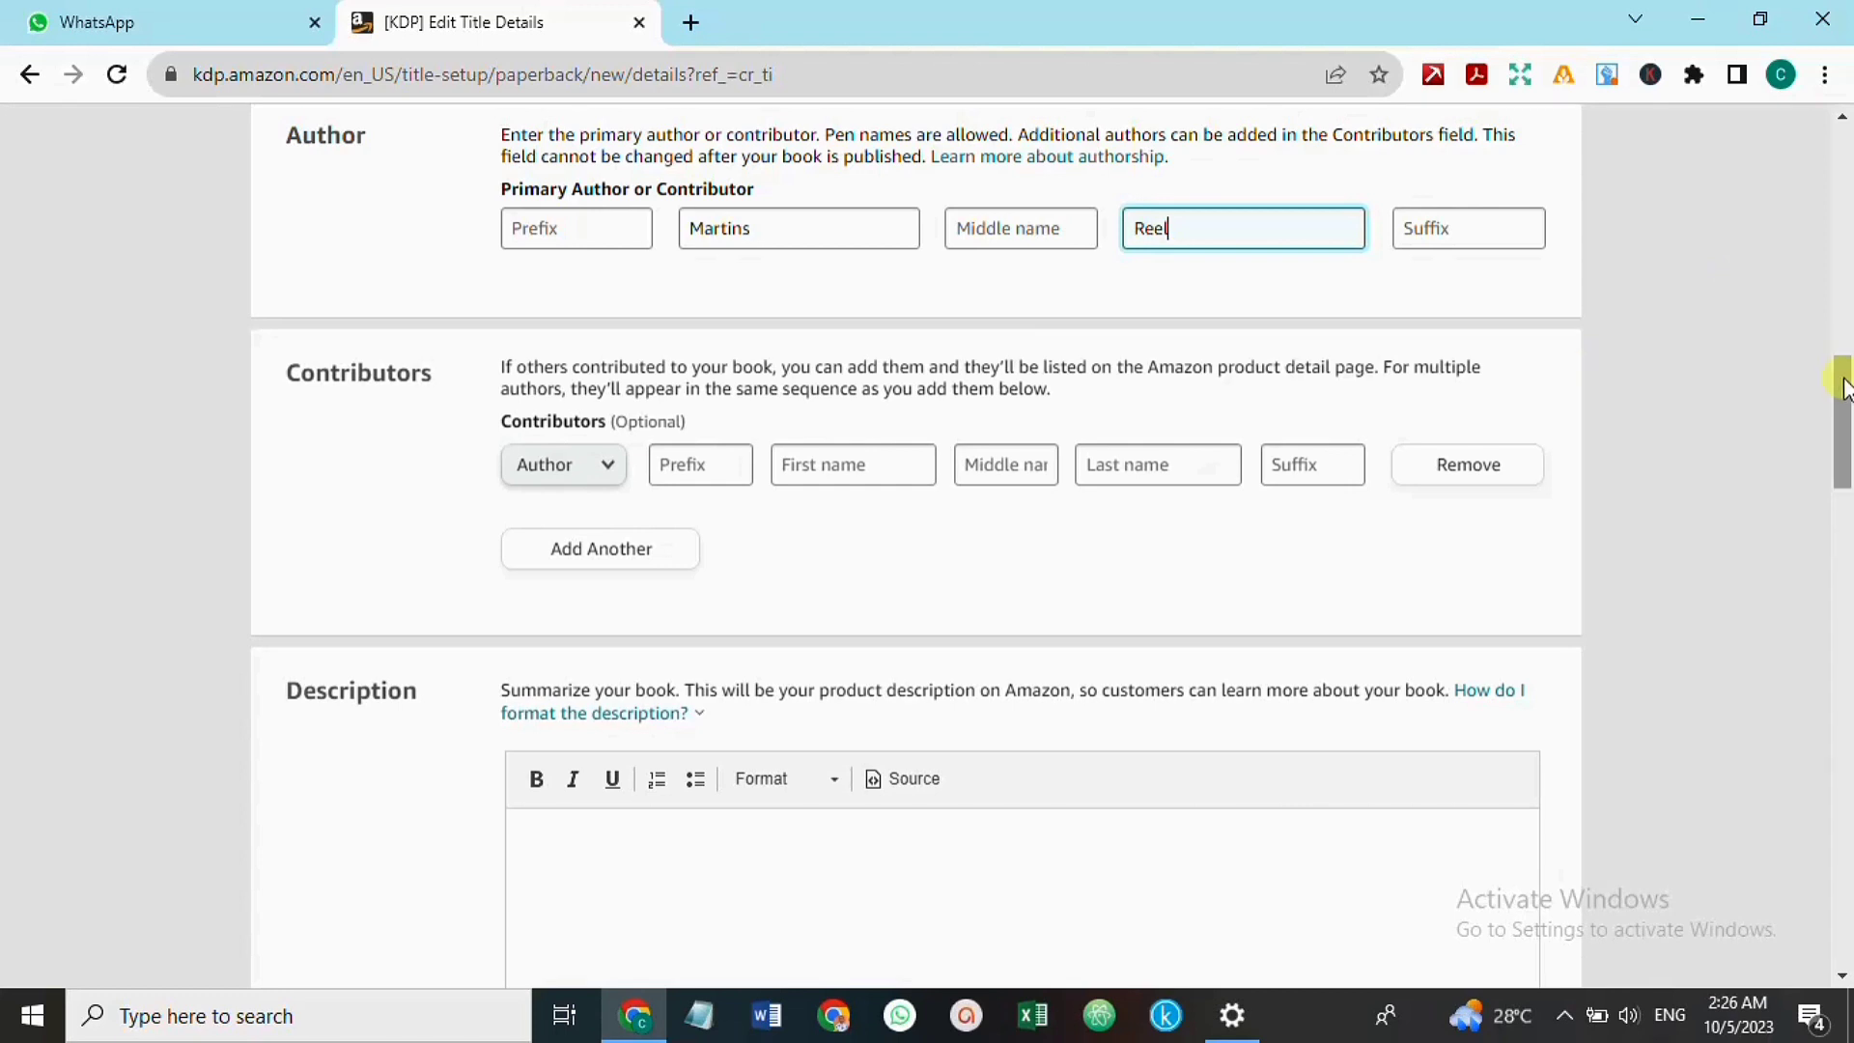
{"action": "scroll", "coordinate": [1835, 376], "scroll_direction": "down", "scroll_amount": 5}
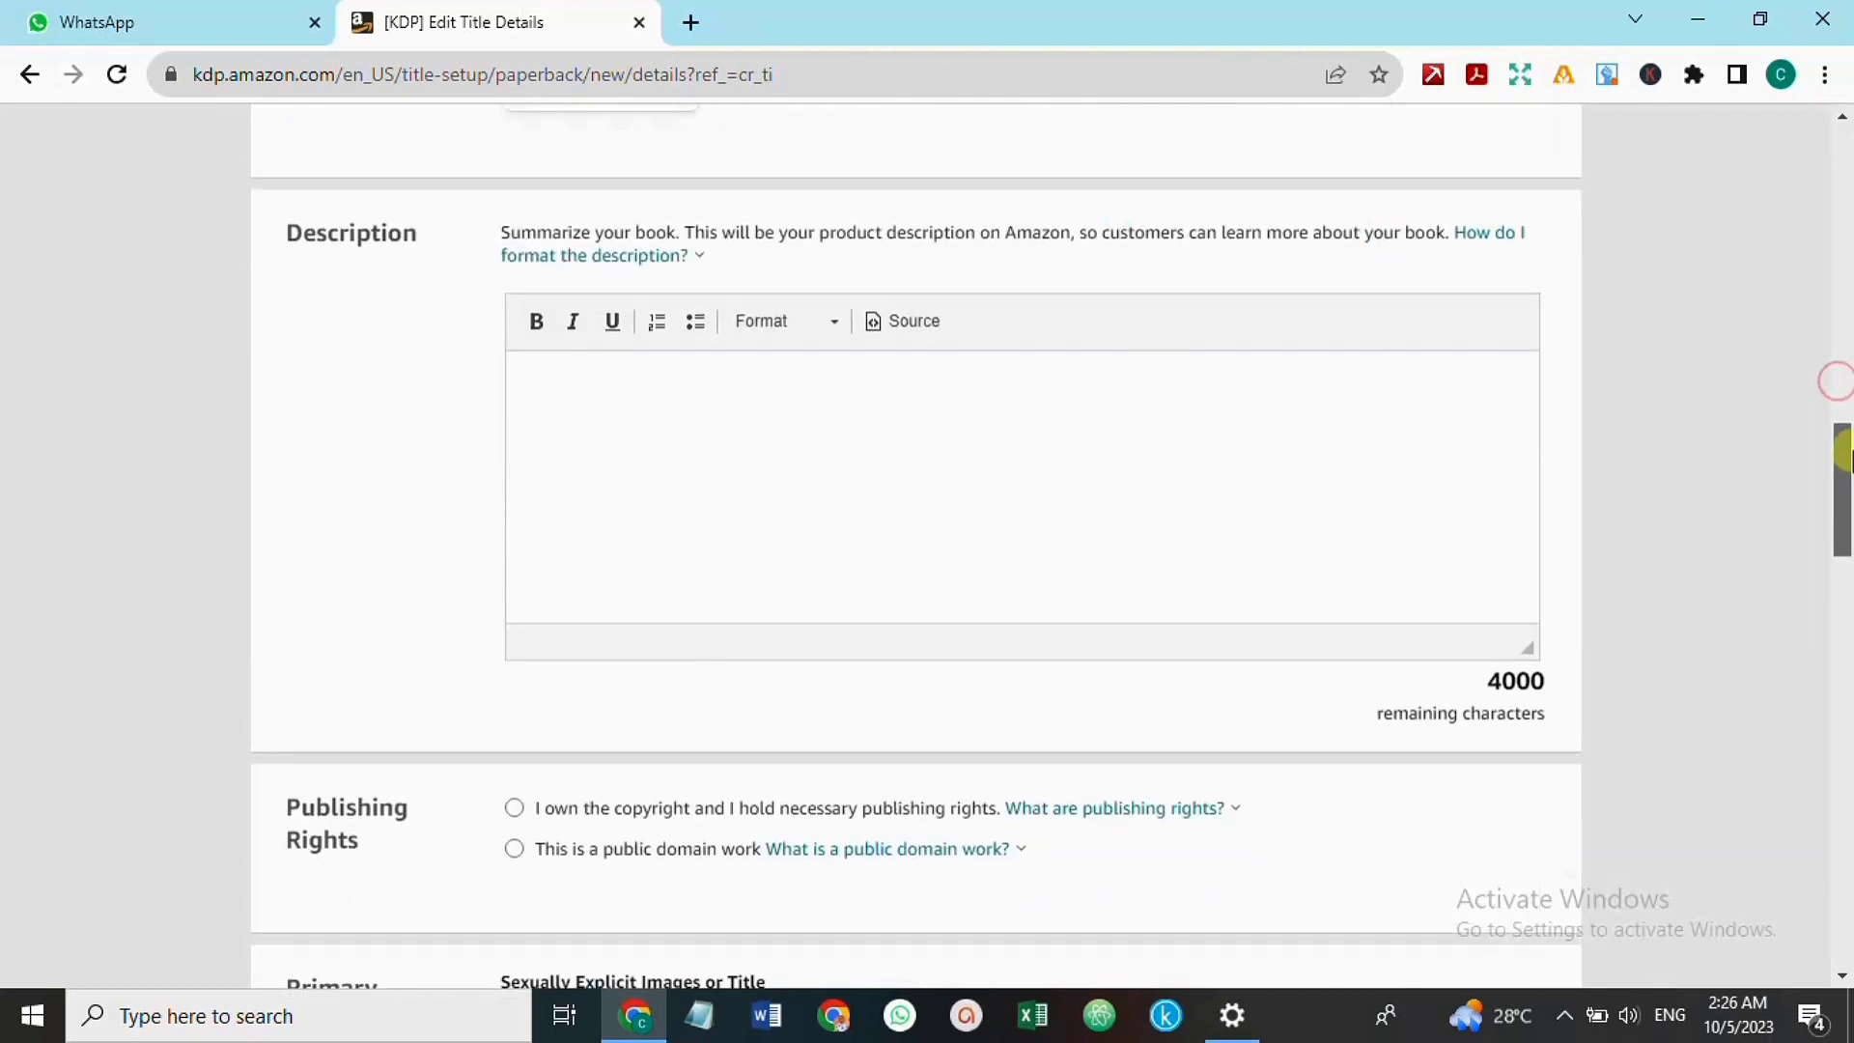
{"action": "left_click", "coordinate": [999, 434]}
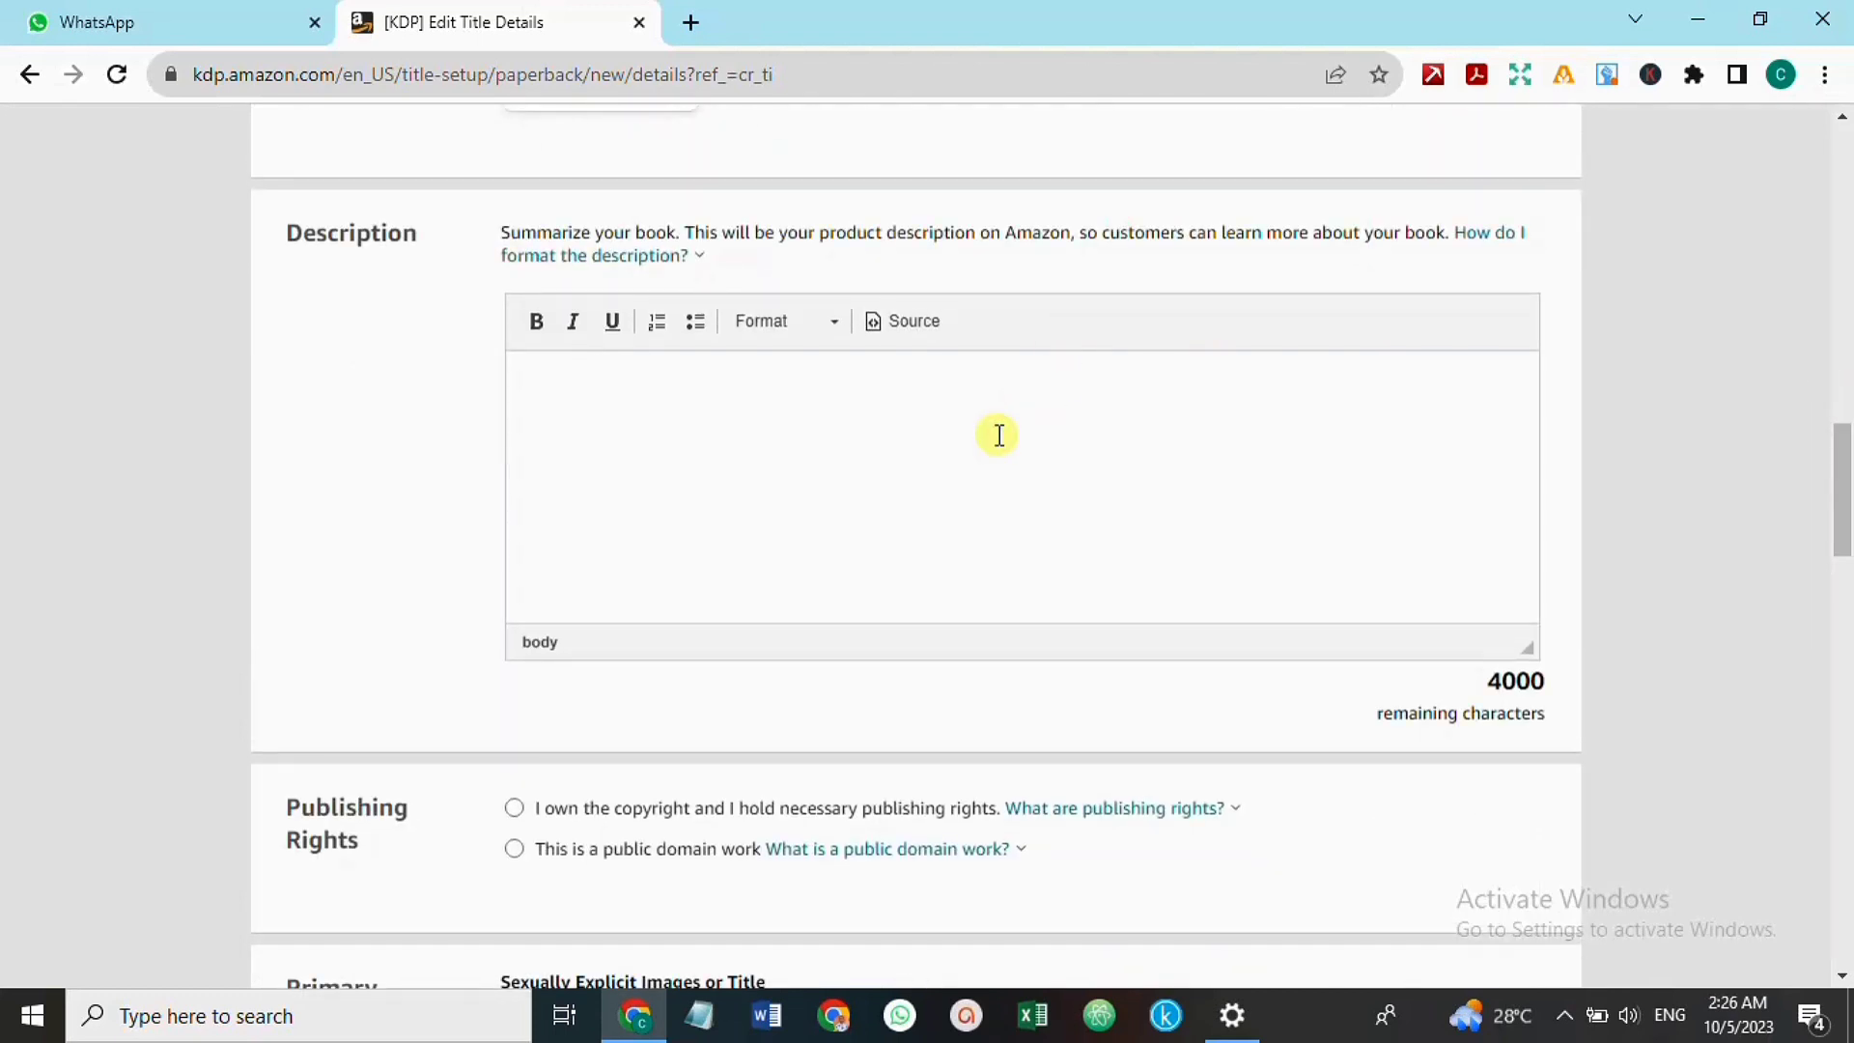
{"action": "type", "text": "Th"}
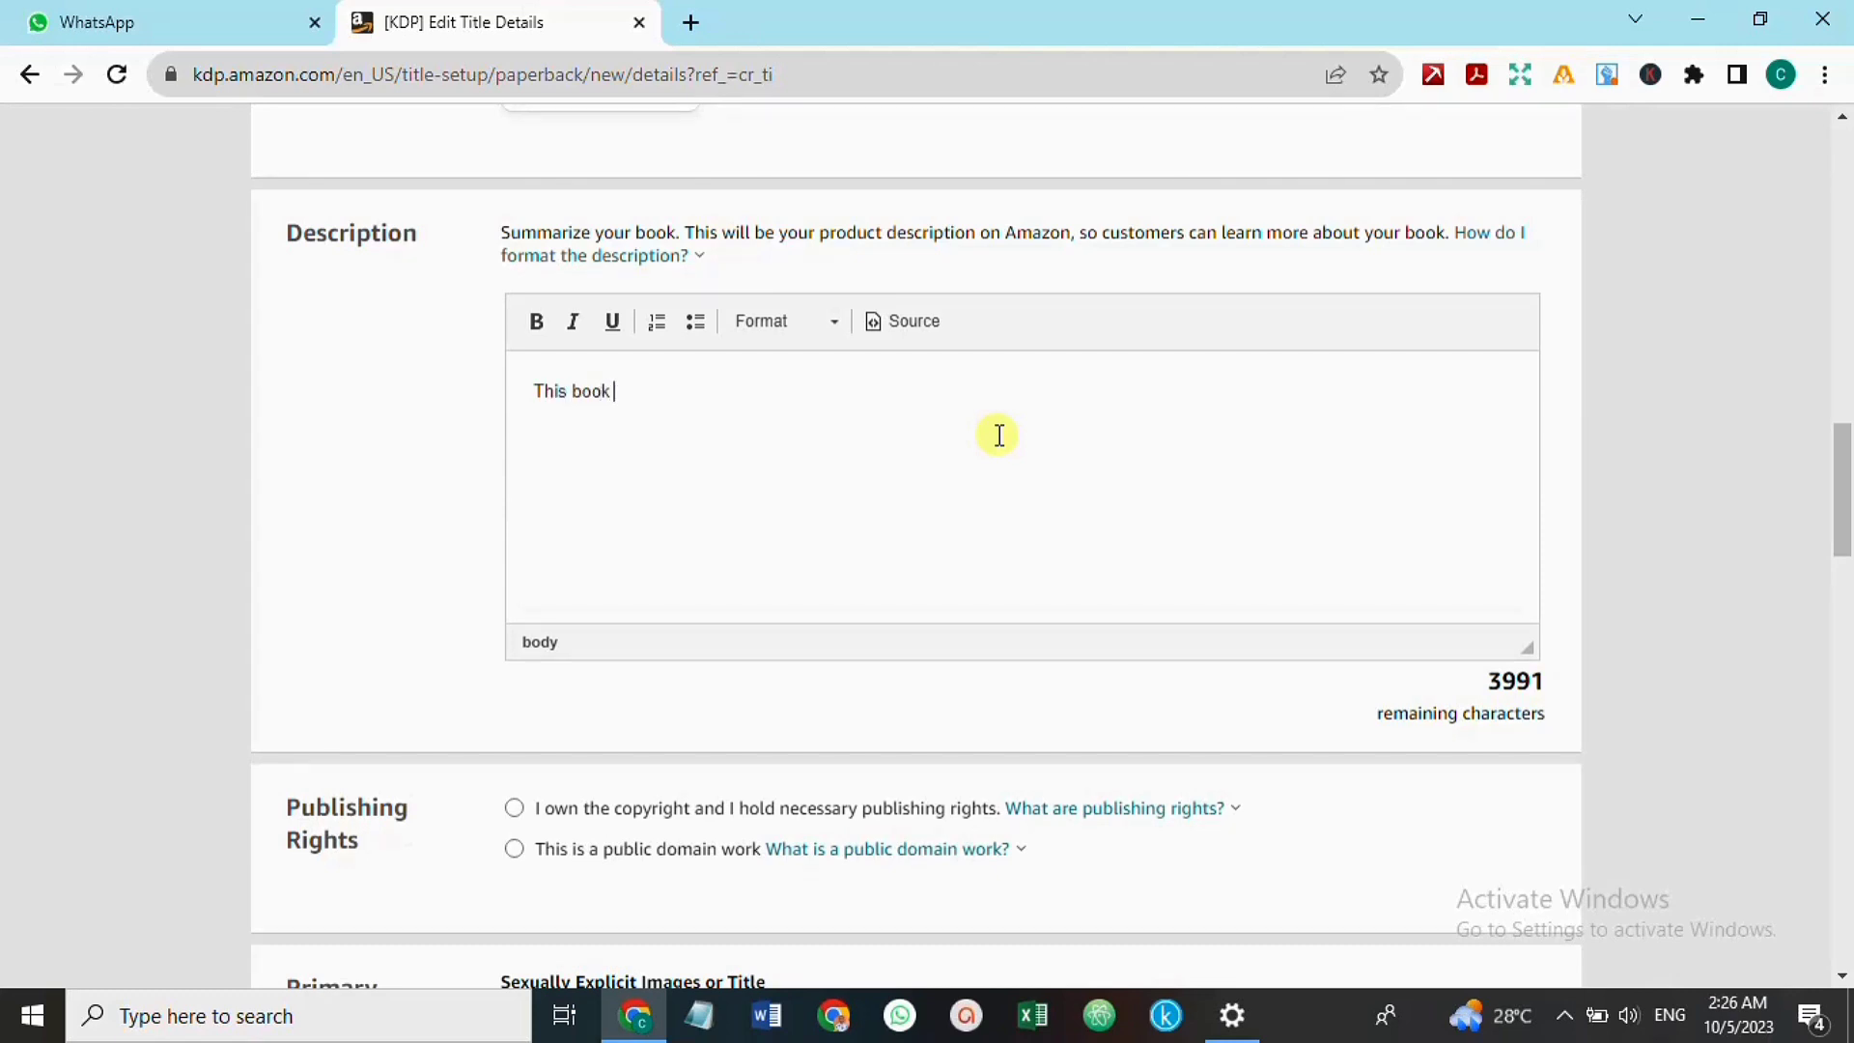
{"action": "type", "text": "is book explains how best t"}
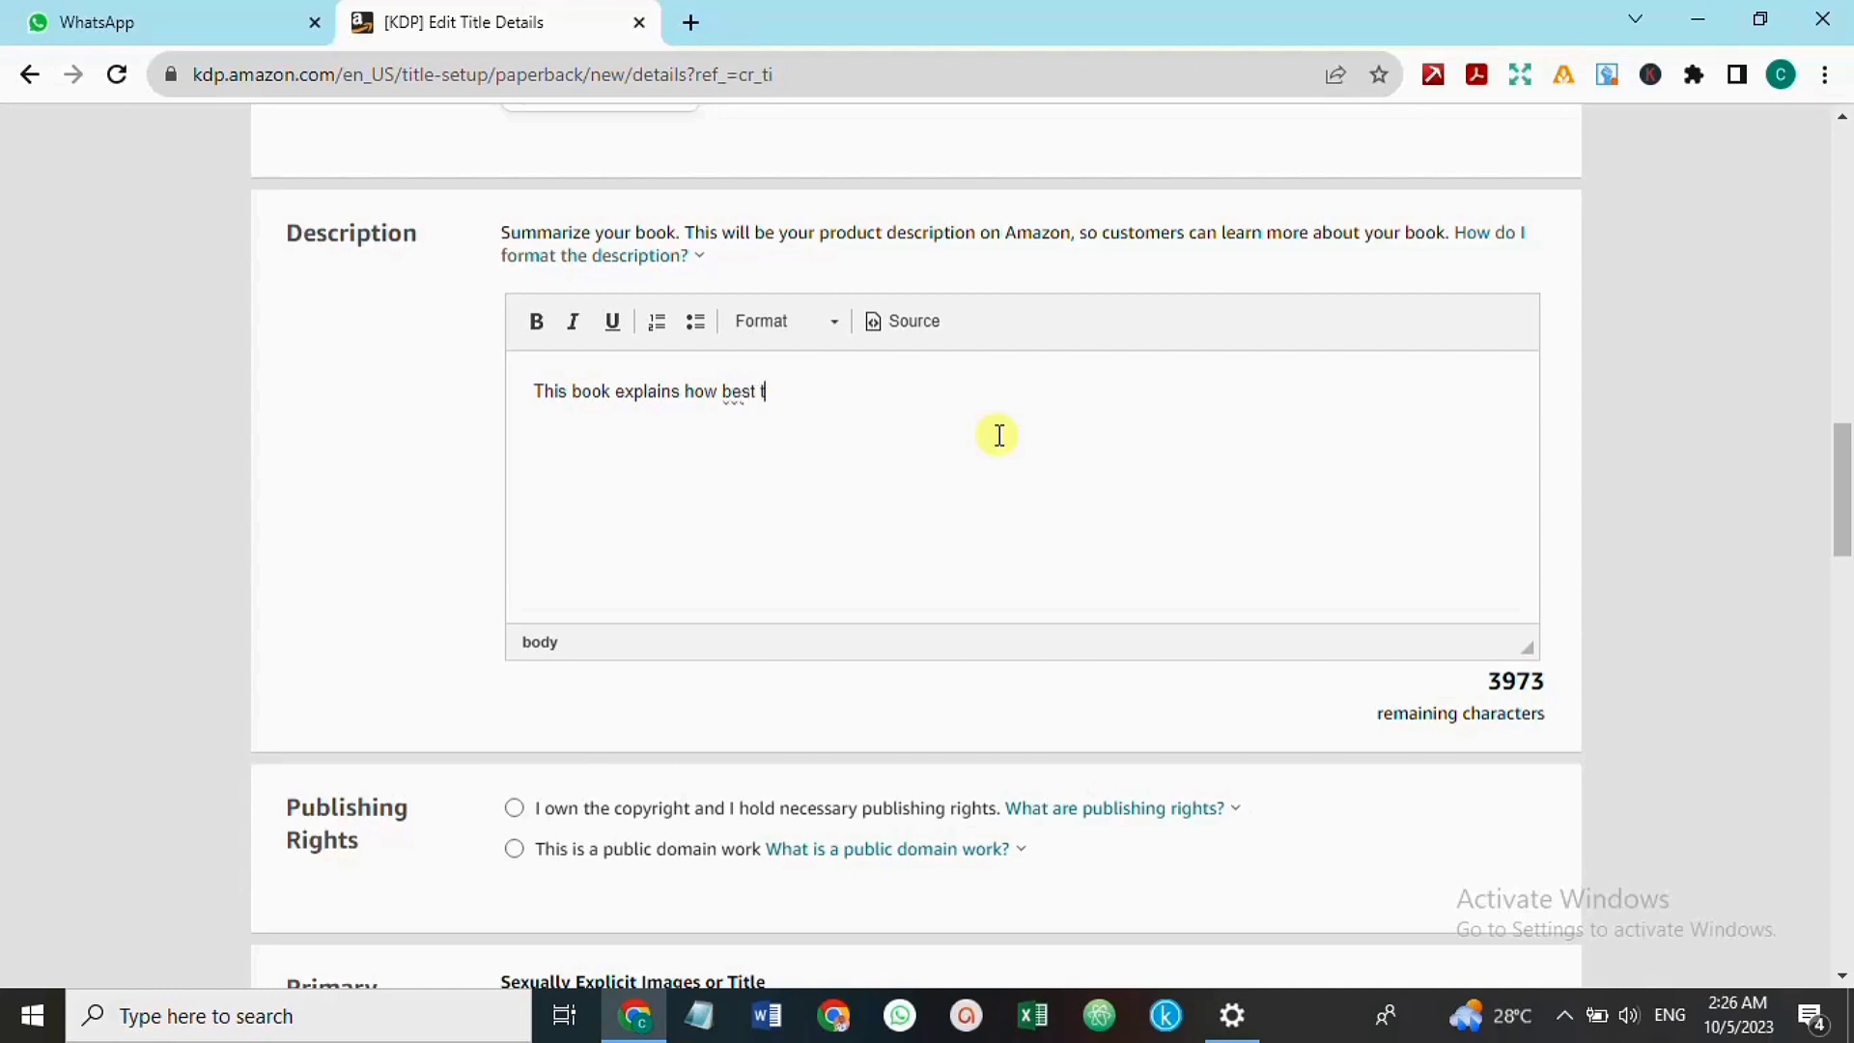
{"action": "type", "text": "o live a life void of avoida"}
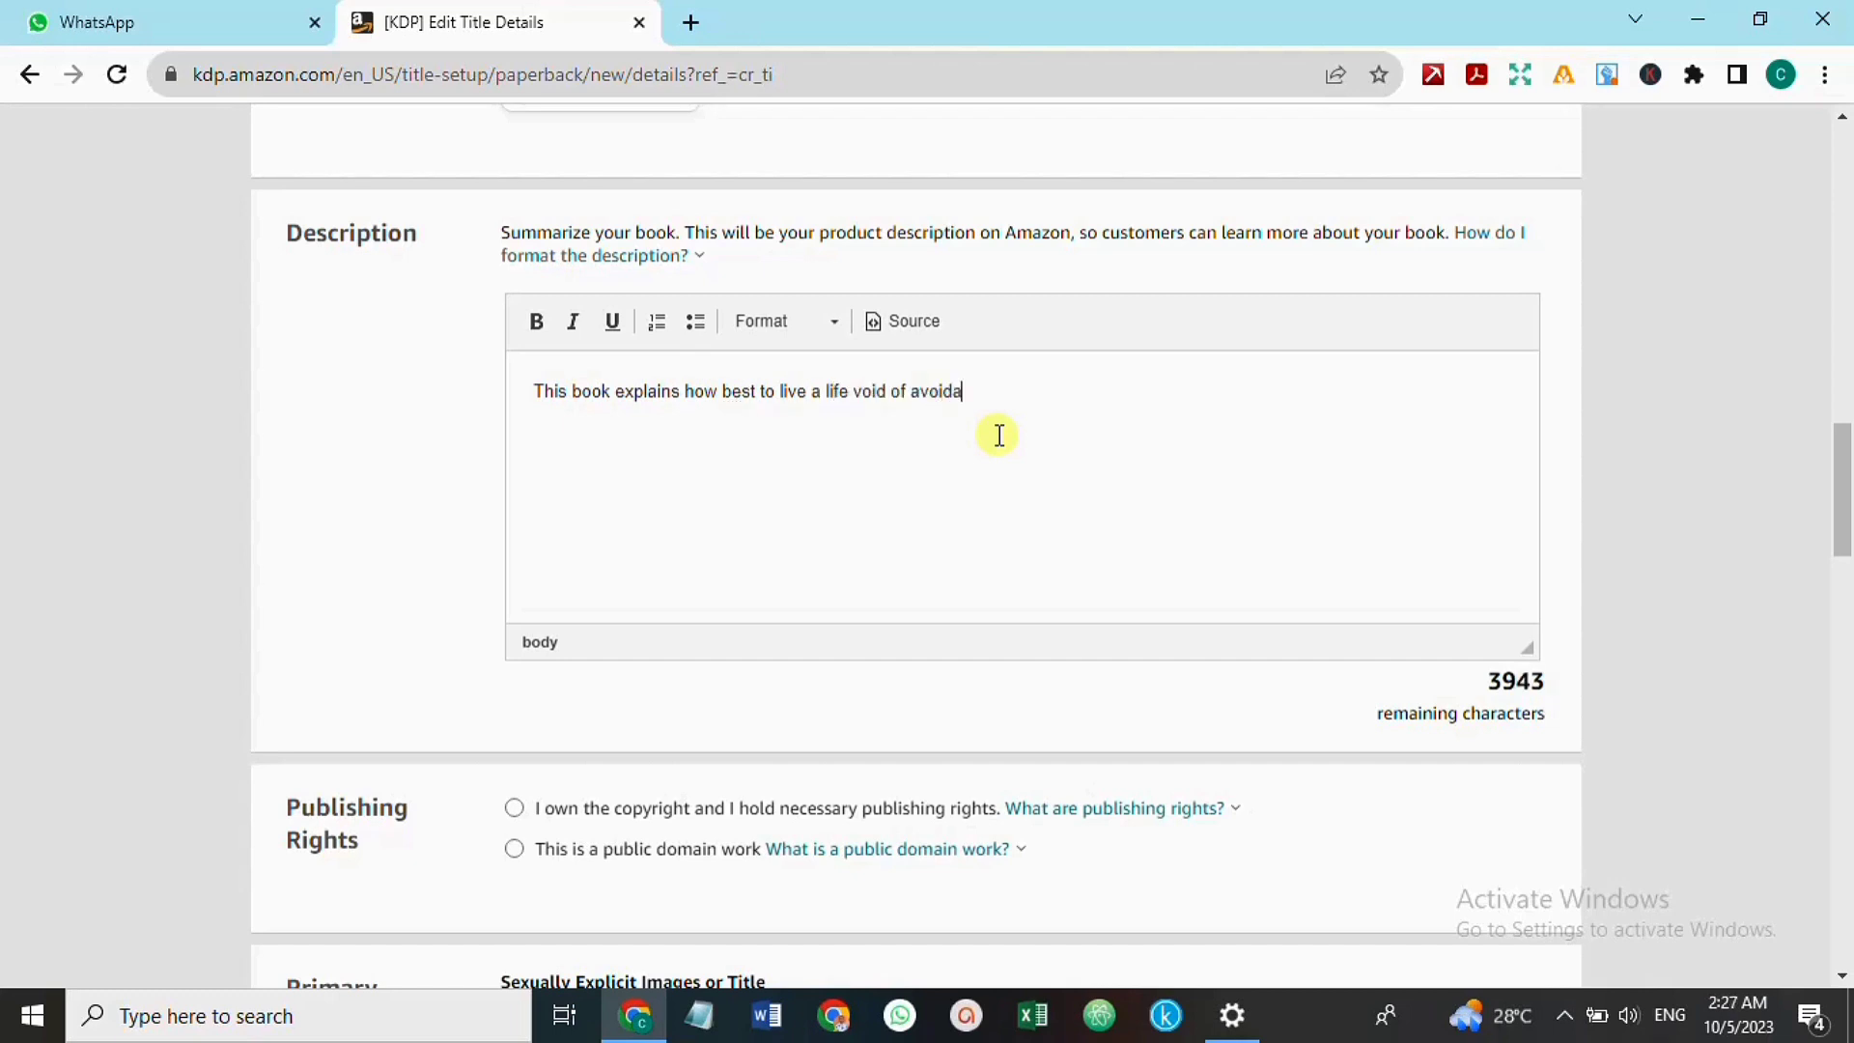
{"action": "type", "text": "ble stress and frustration. .........."}
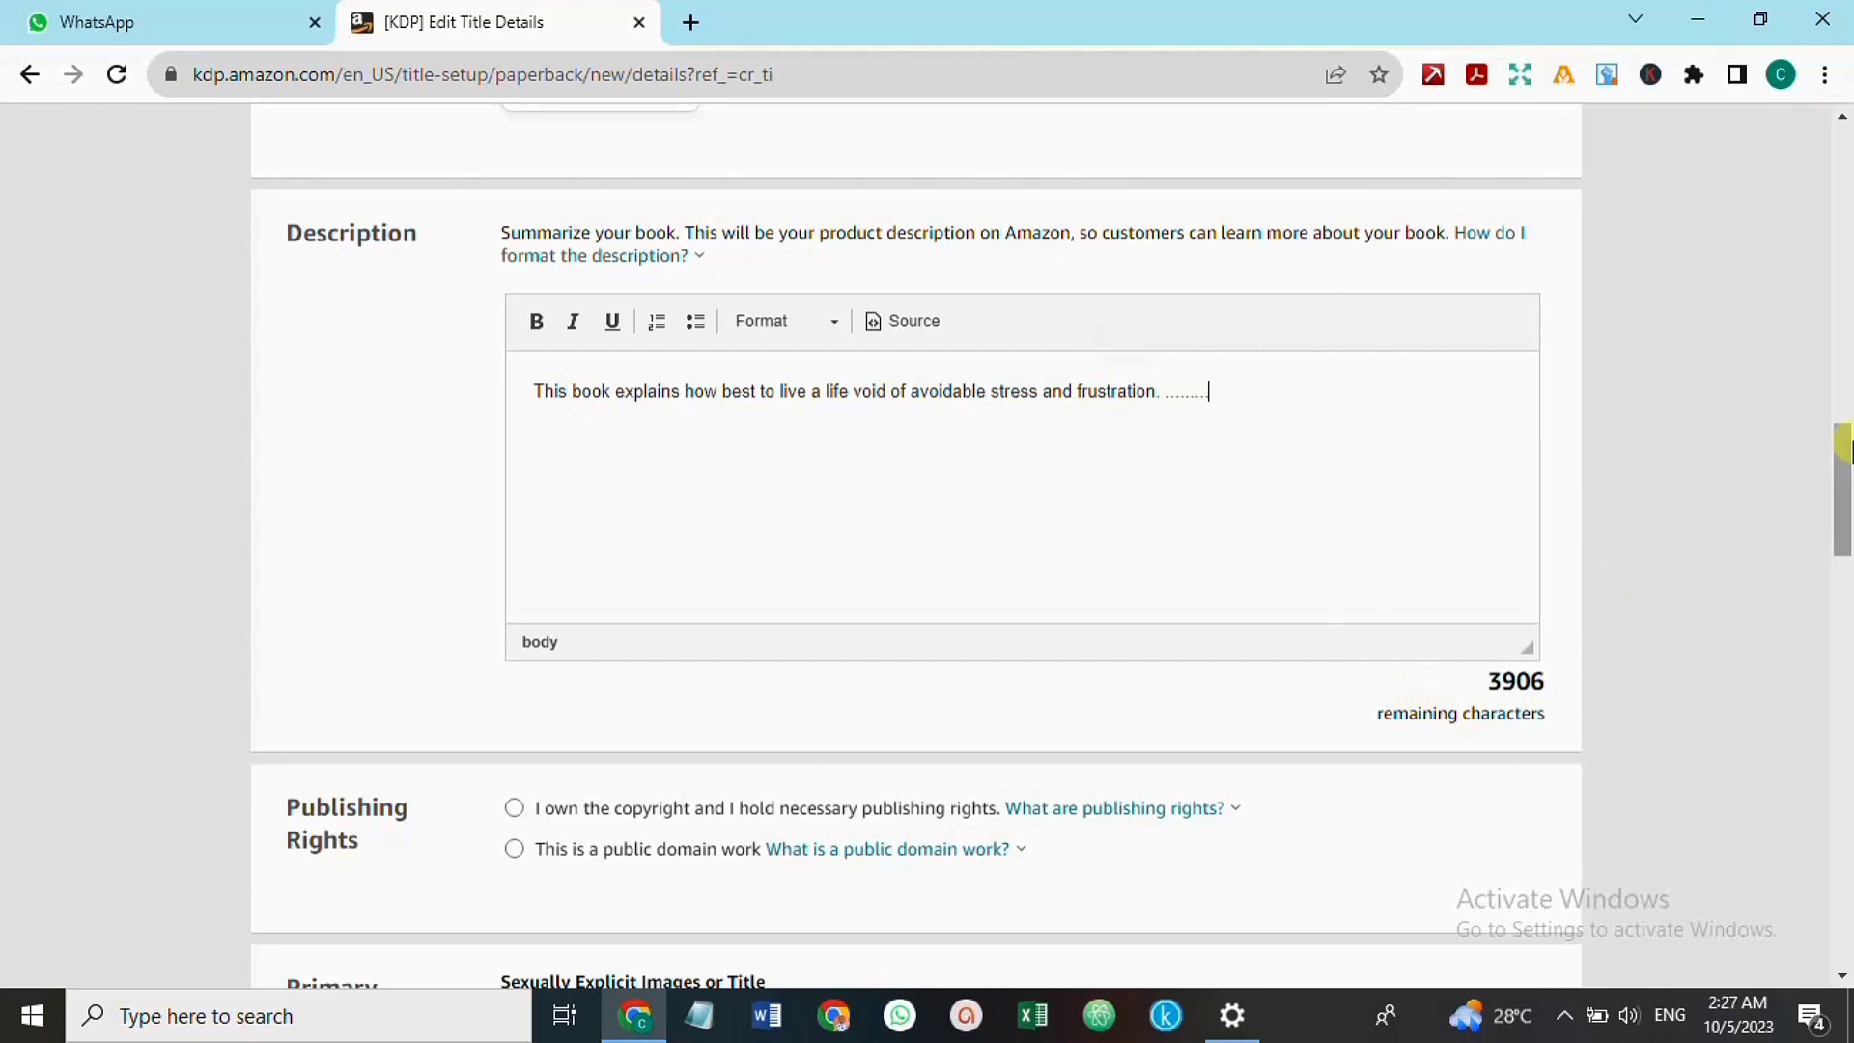
Declare ownership of the copyright and publishing rights, and answer No to sexually explicit images or title
{"action": "left_click_drag", "start_coordinate": [1844, 446], "coordinate": [1845, 546]}
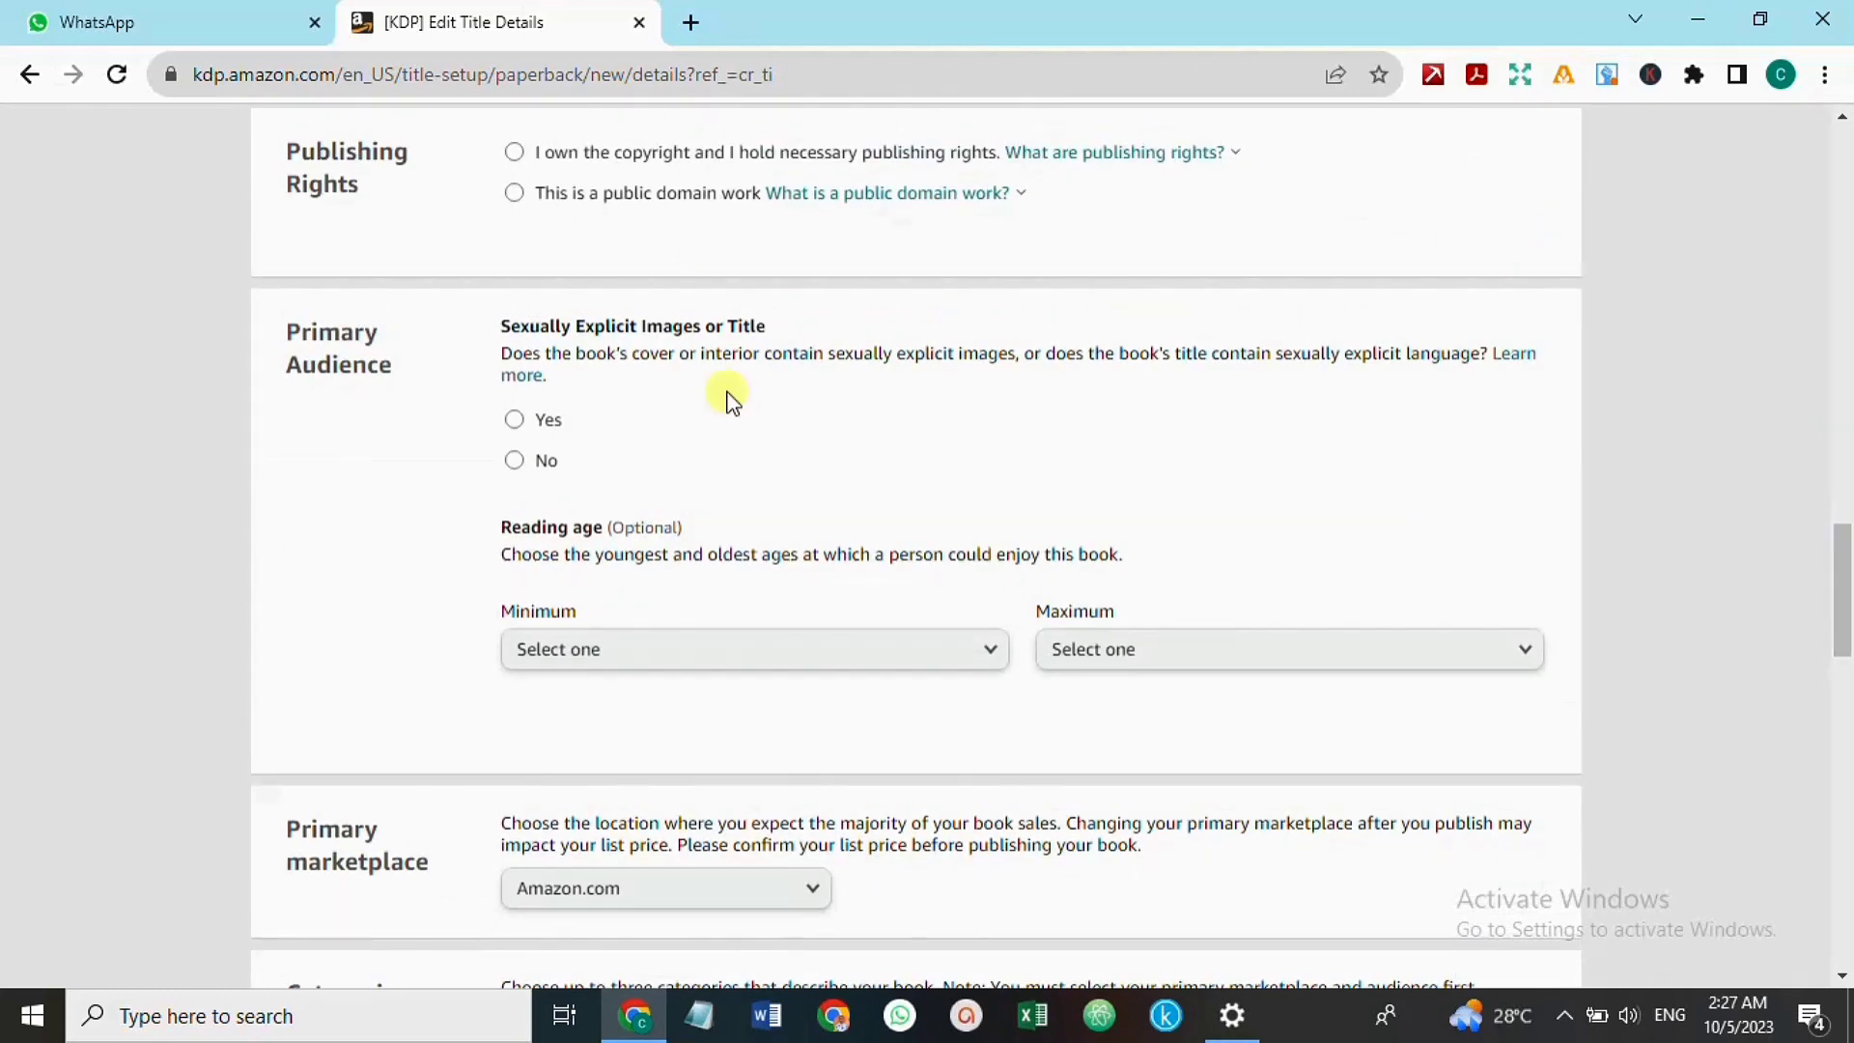
{"action": "left_click", "coordinate": [517, 154]}
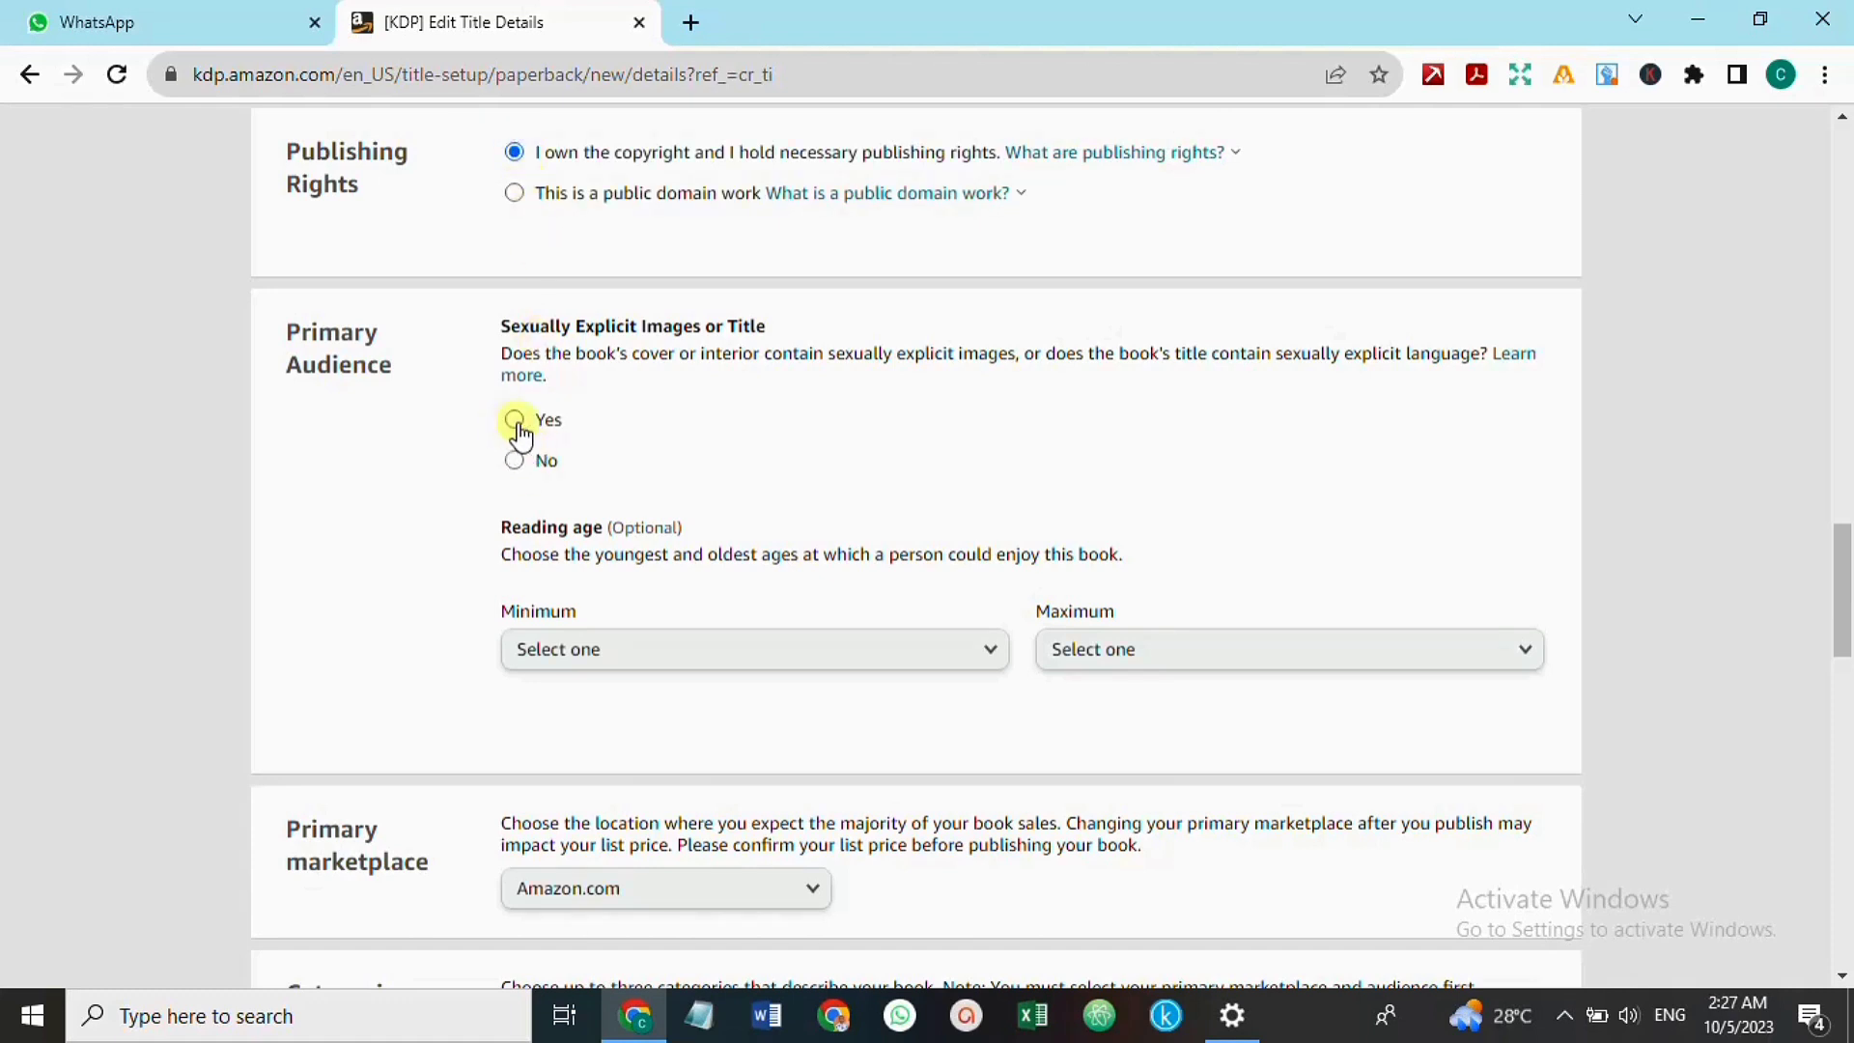
{"action": "left_click", "coordinate": [514, 461]}
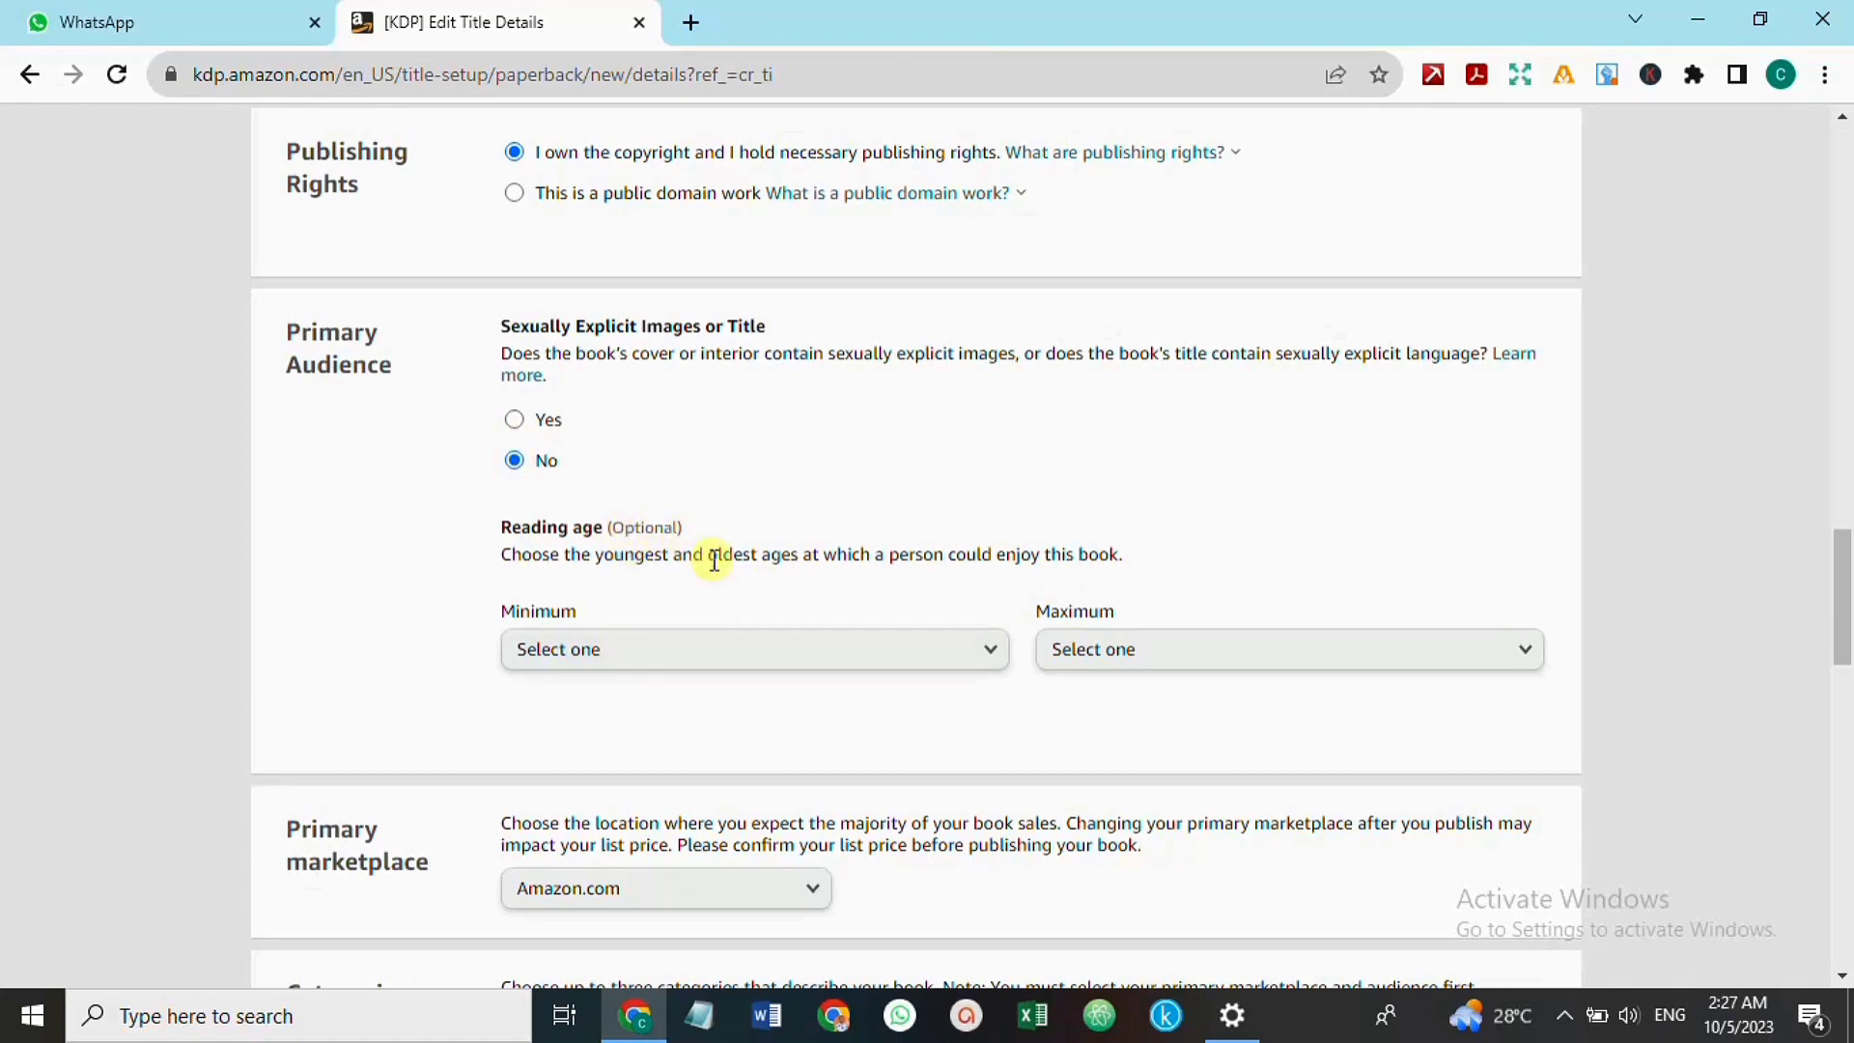
Review the available minimum and maximum reading ages, leaving both unselected
{"action": "left_click", "coordinate": [725, 660]}
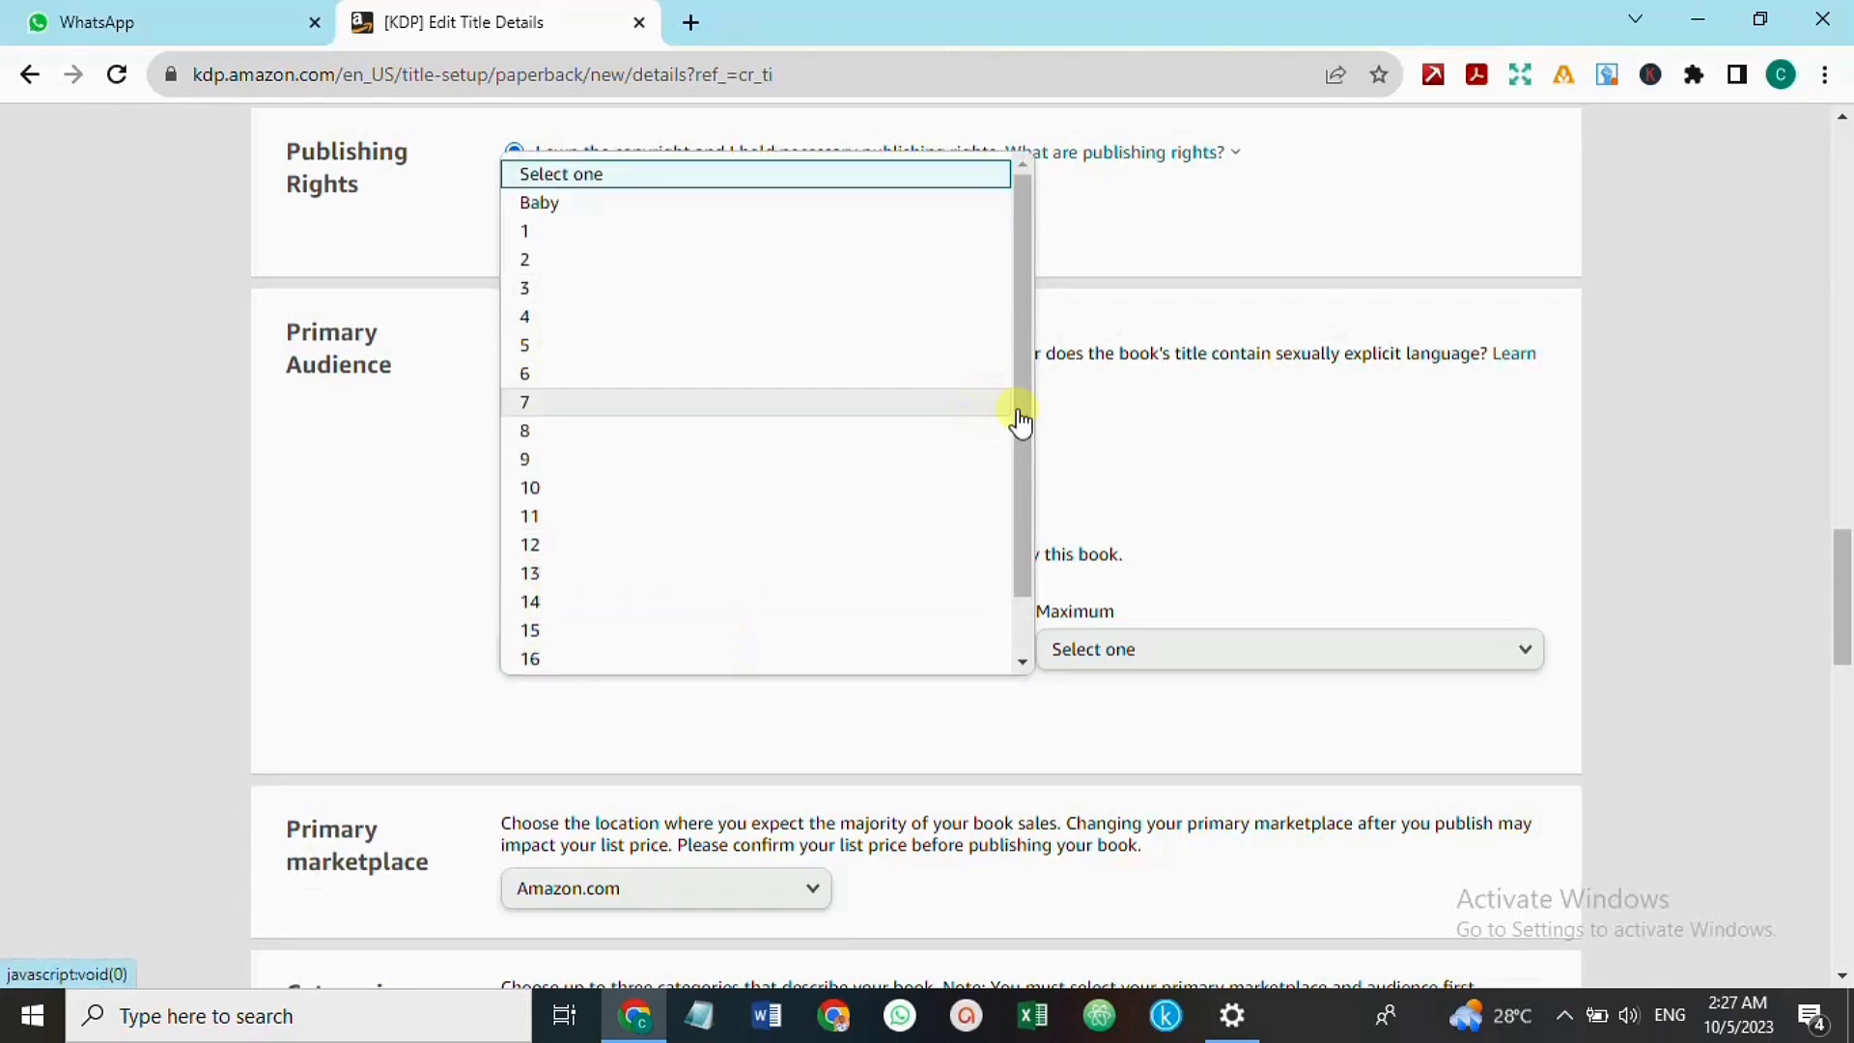
{"action": "left_click_drag", "start_coordinate": [1026, 416], "coordinate": [1033, 517]}
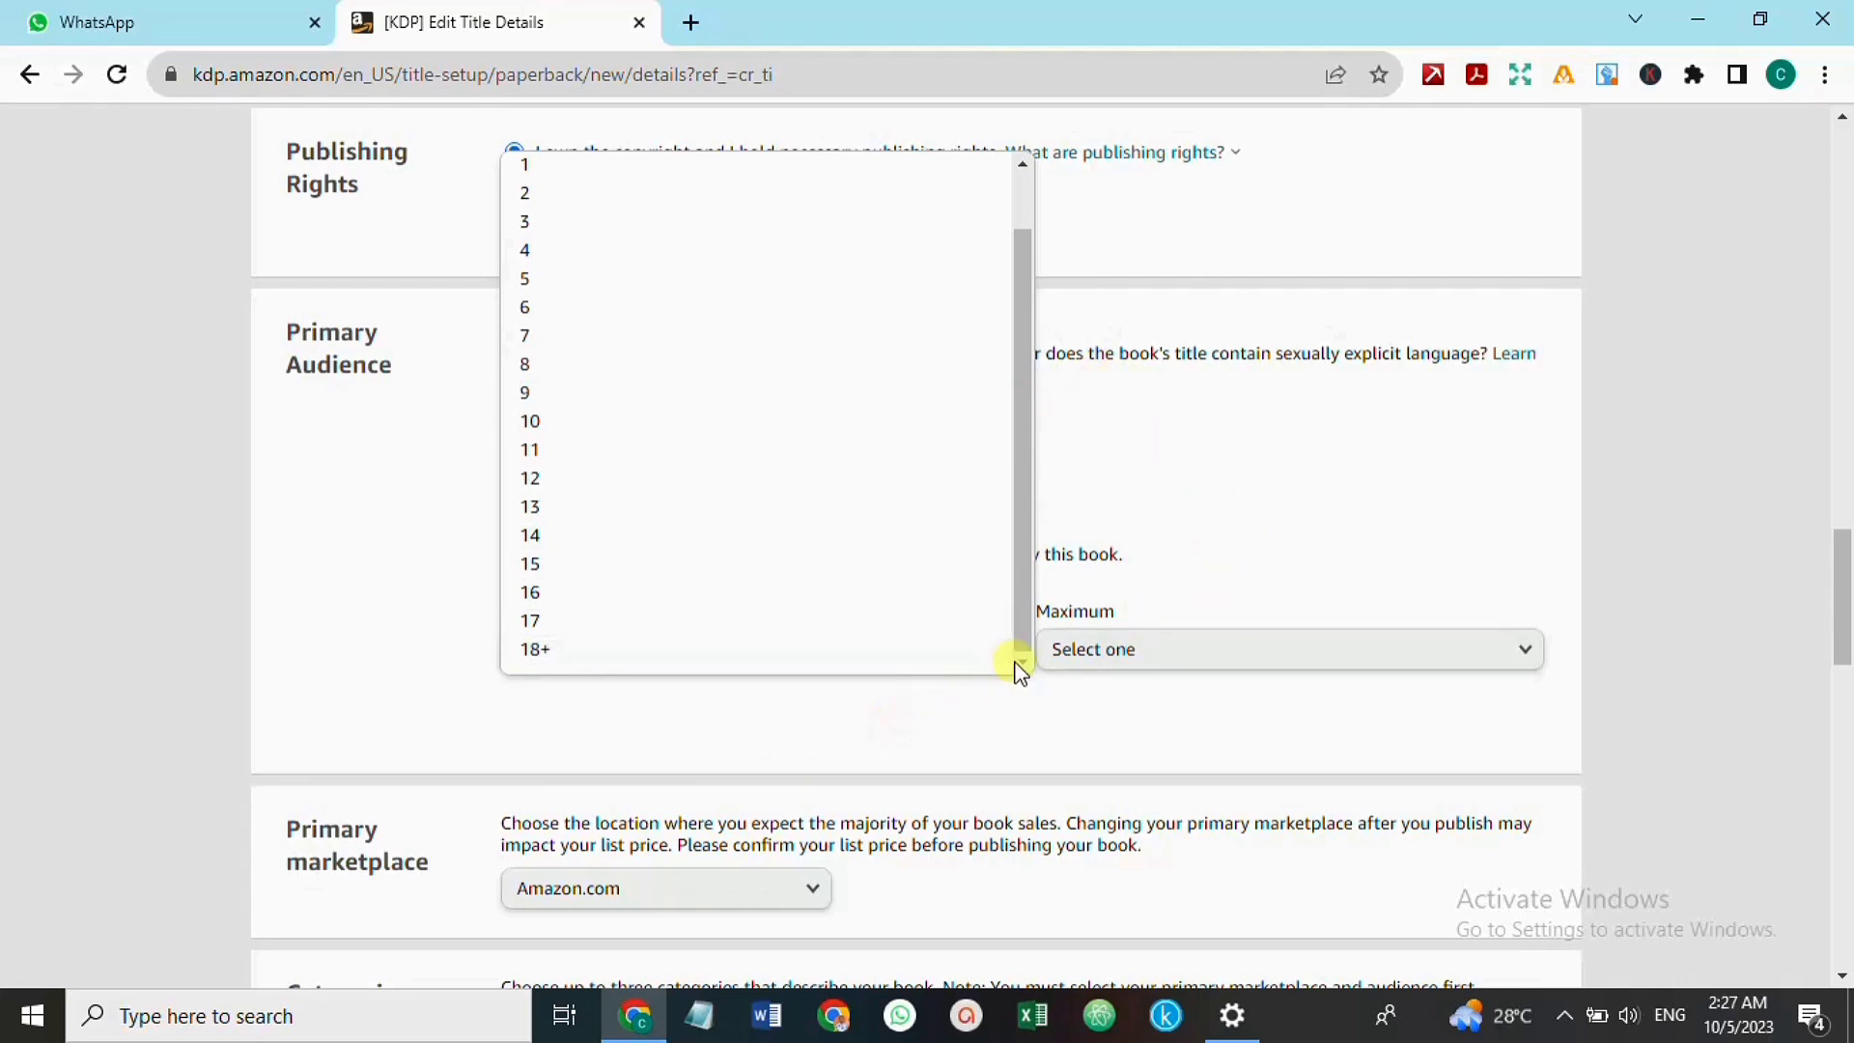
{"action": "left_click", "coordinate": [1255, 663]}
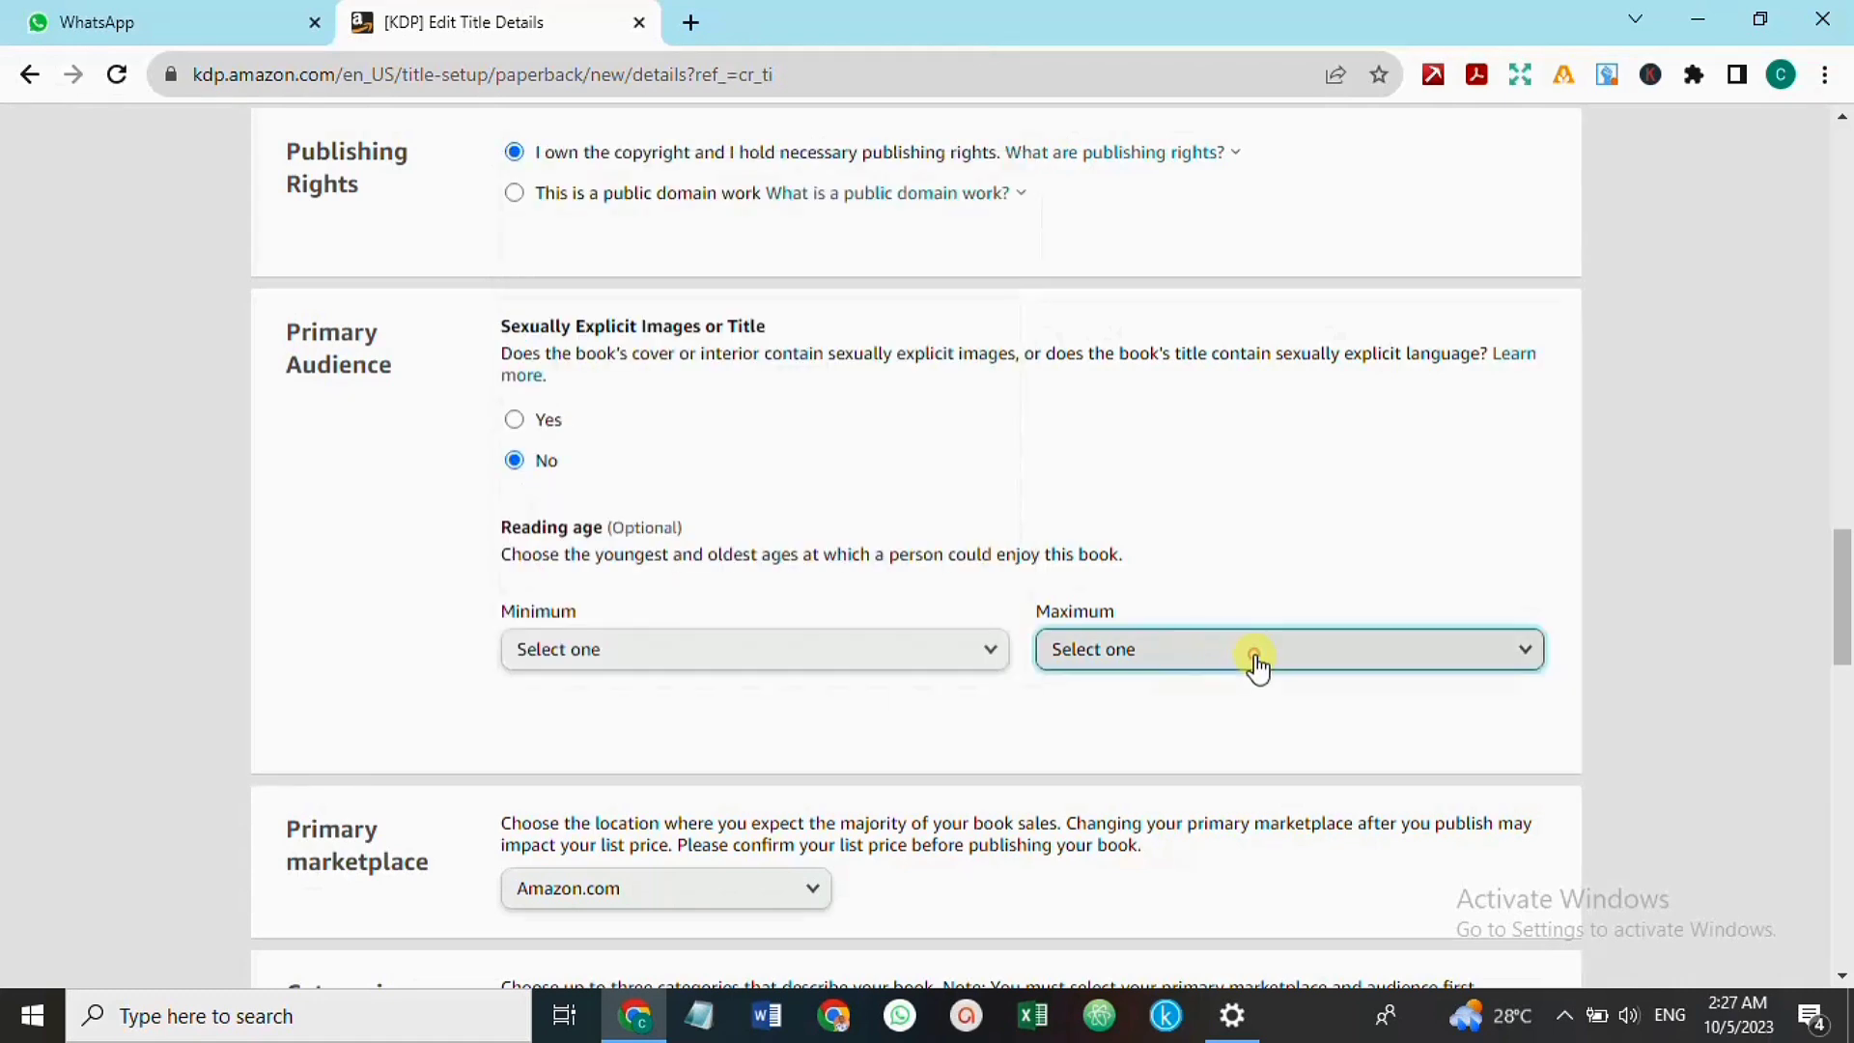
{"action": "left_click", "coordinate": [1255, 662]}
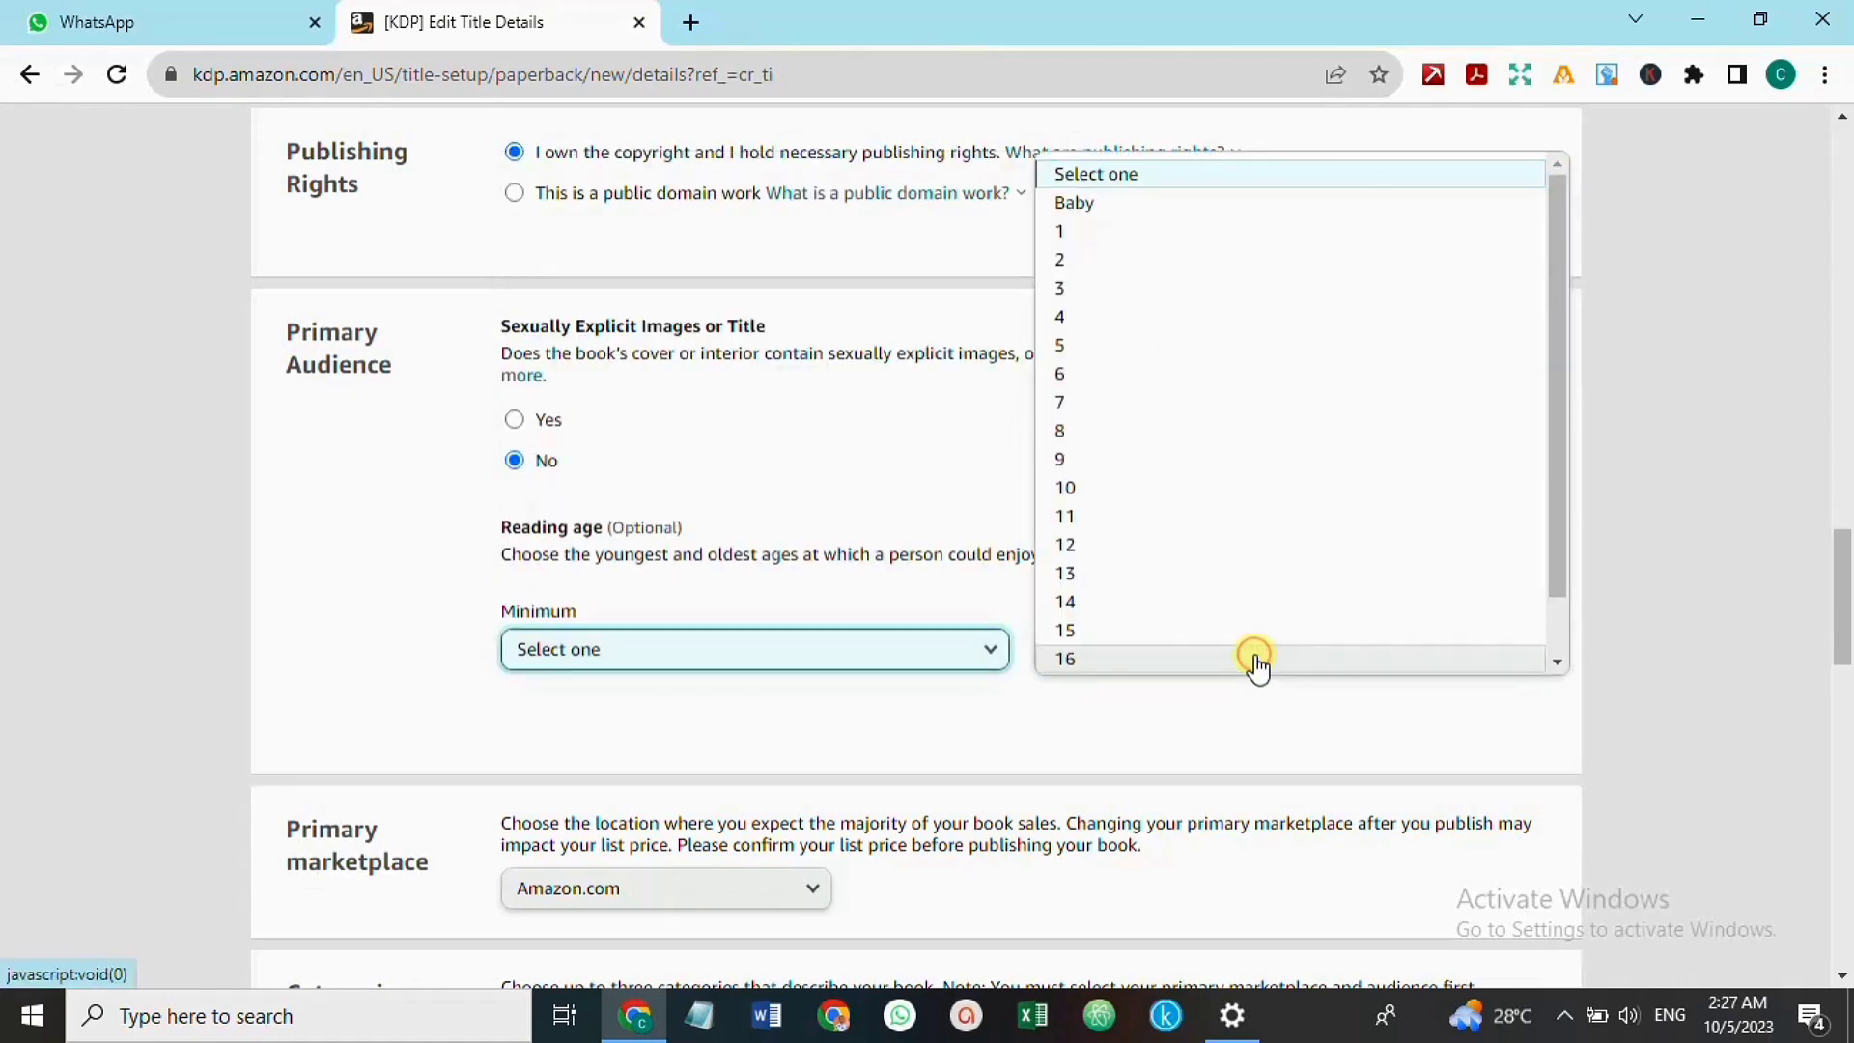
{"action": "left_click", "coordinate": [1398, 178]}
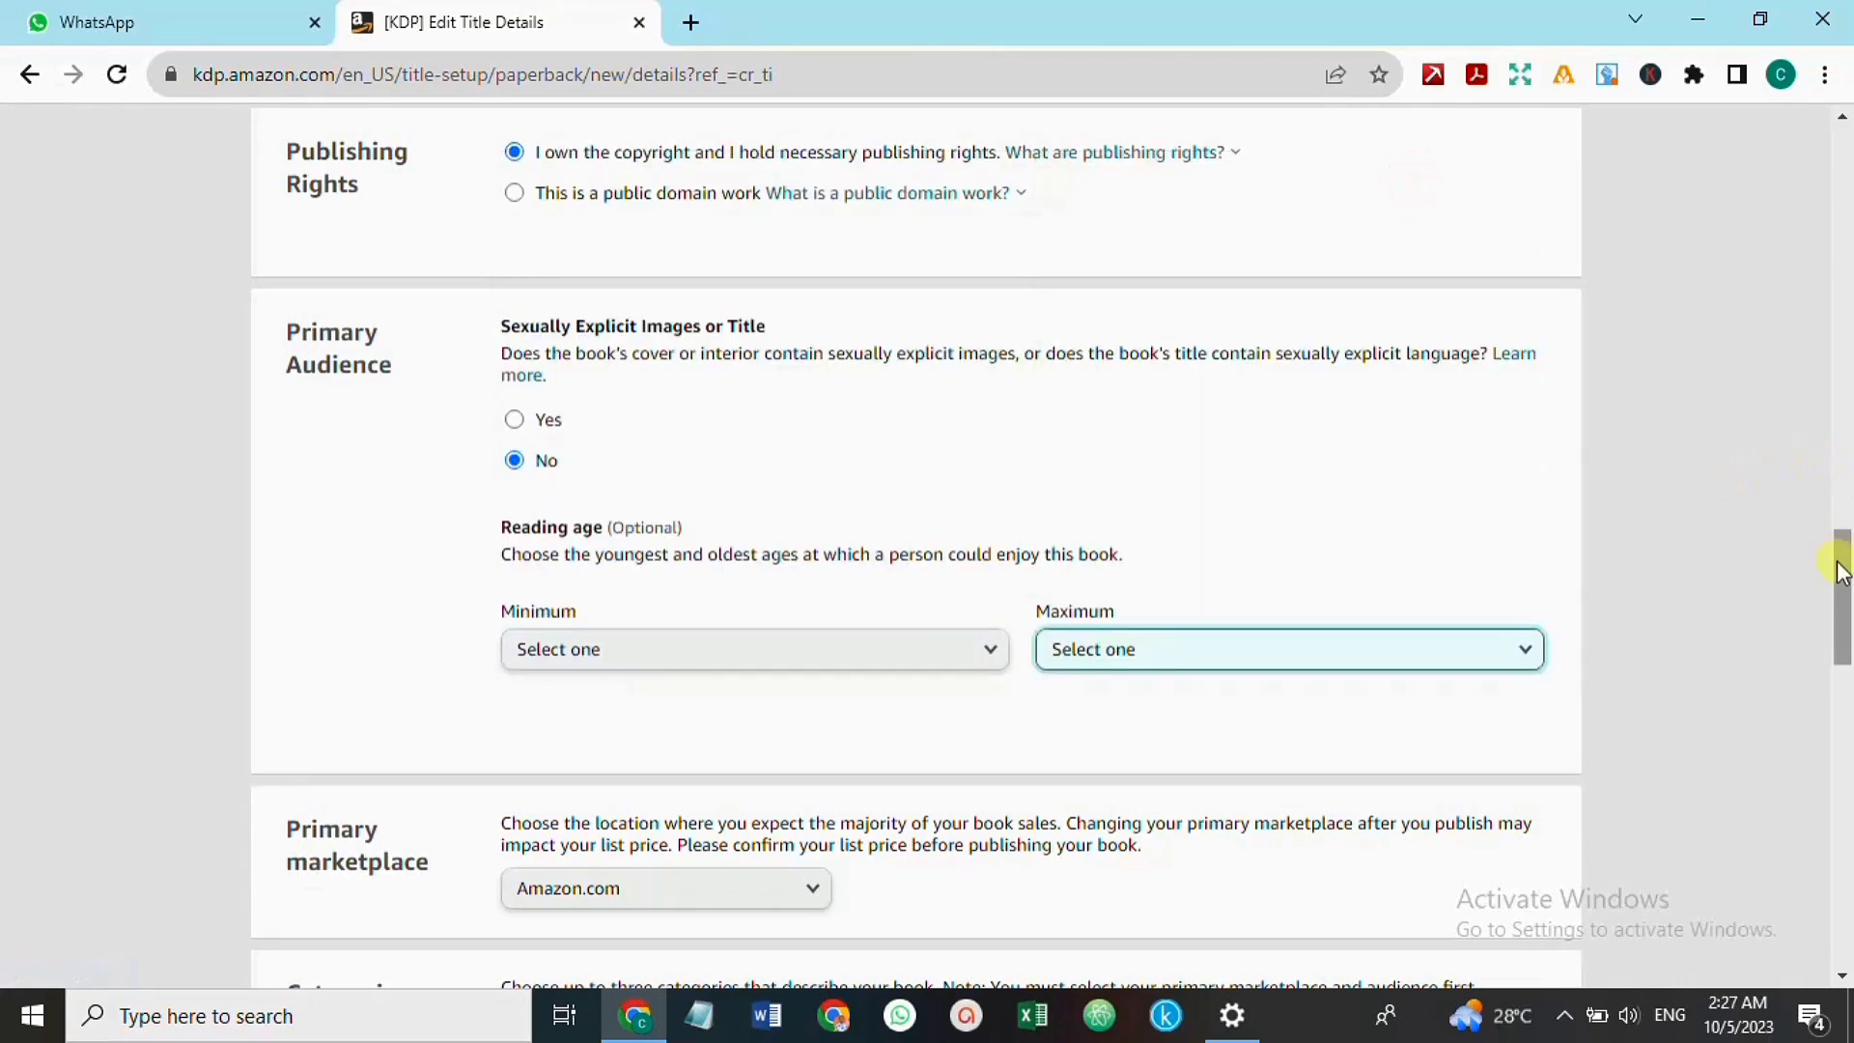
Open the category selection for the paperback
{"action": "scroll", "coordinate": [1840, 570], "scroll_direction": "down", "scroll_amount": 6}
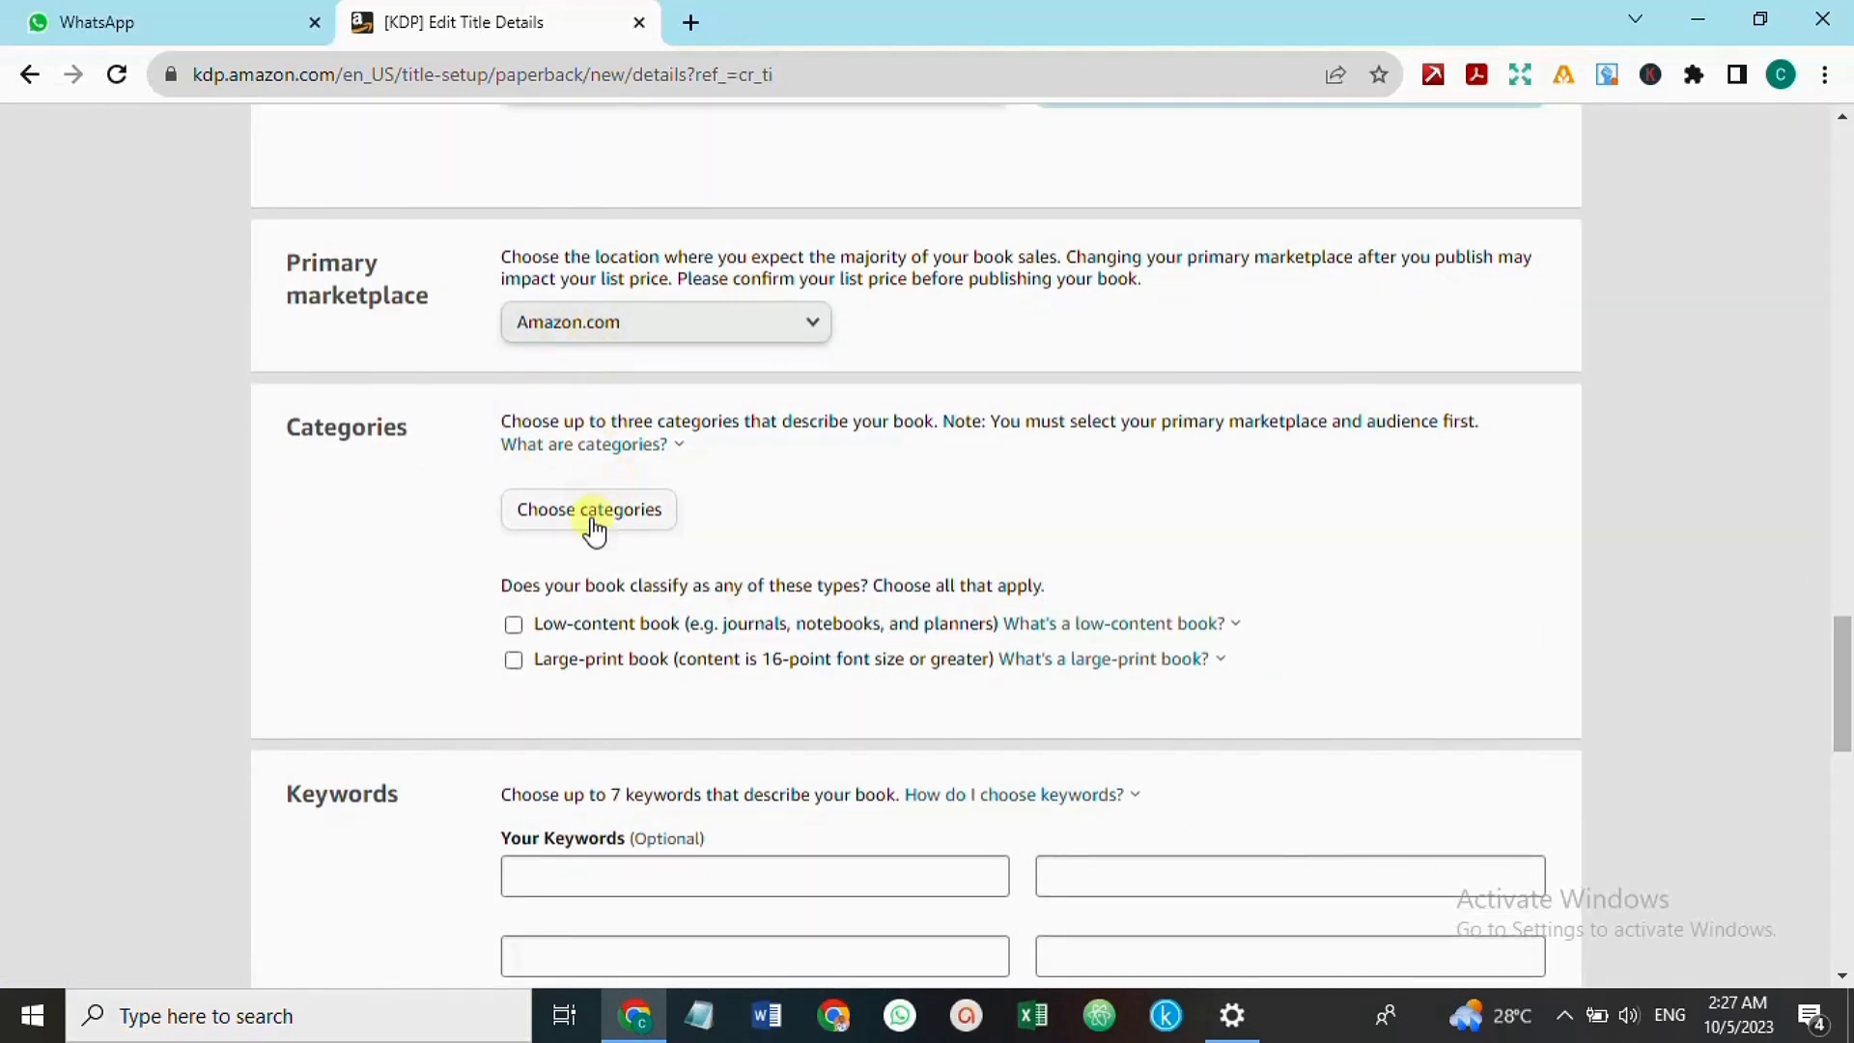
{"action": "left_click", "coordinate": [593, 528]}
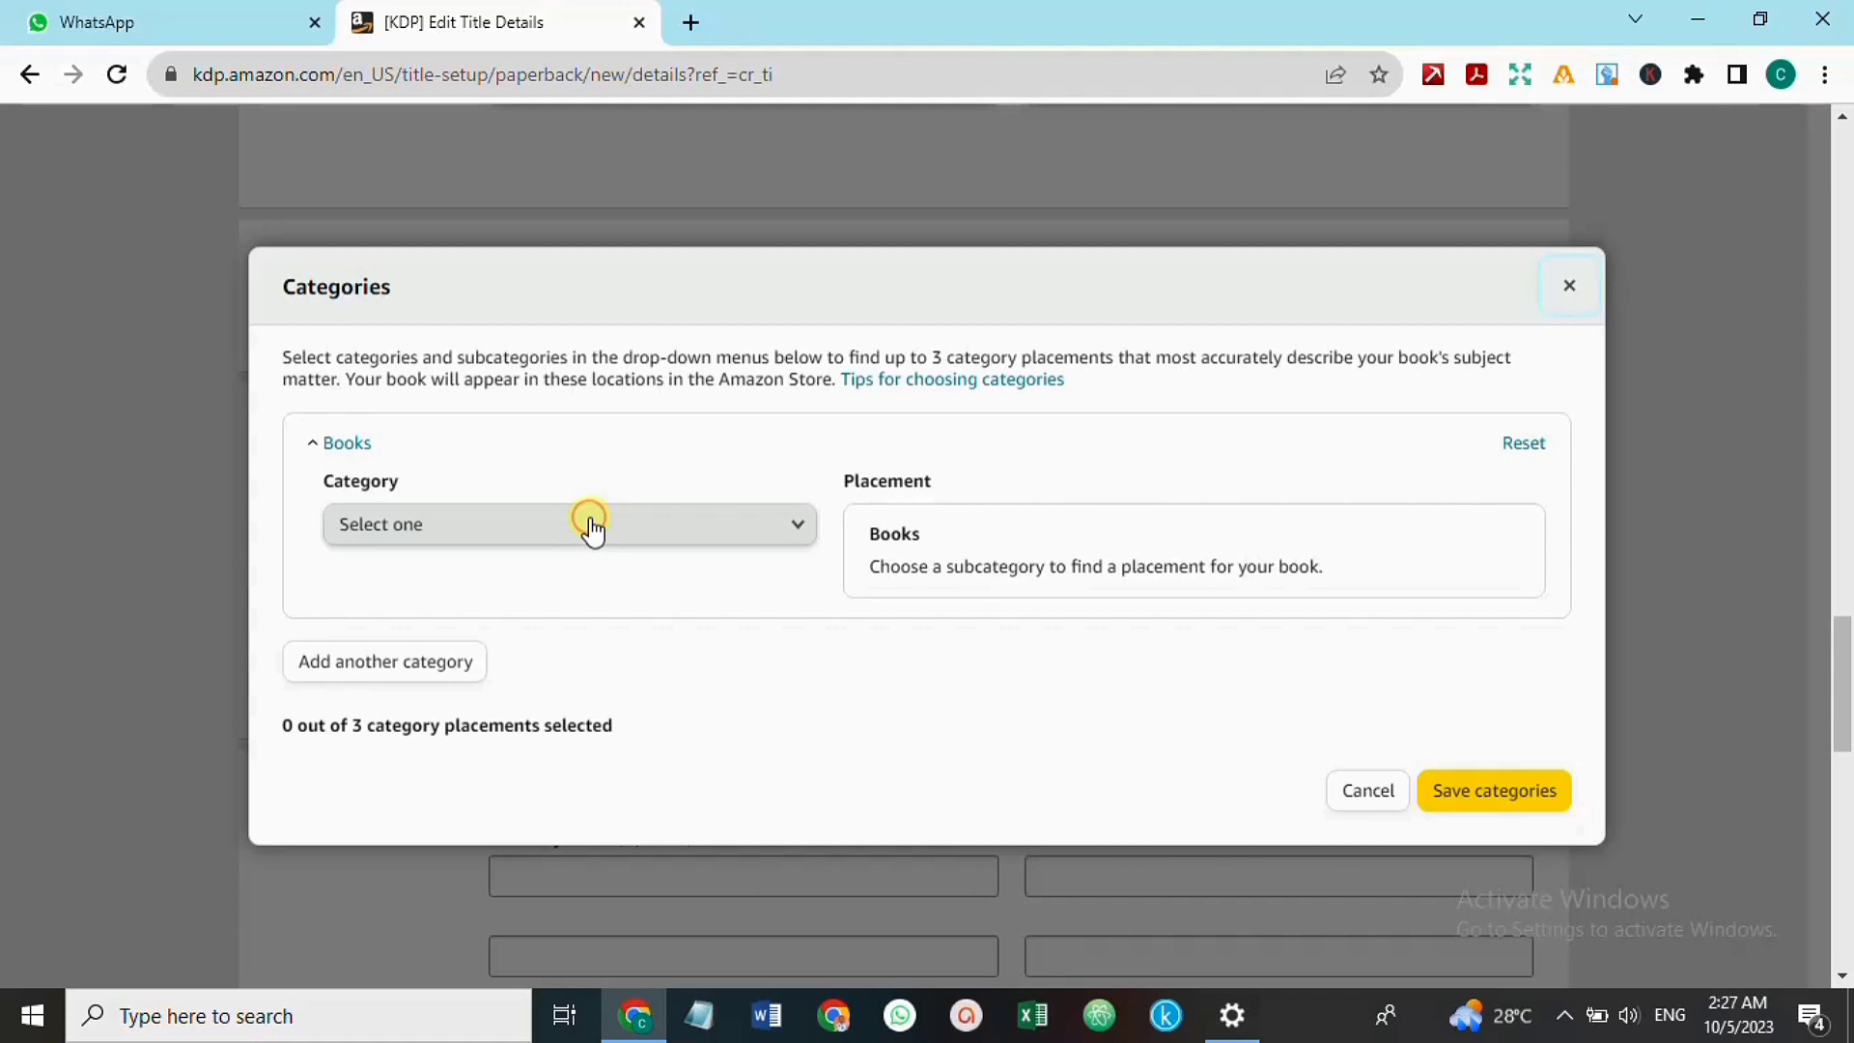
Open bookbolt.io in a new browser tab and go to its KDP Category Finder
{"action": "left_click", "coordinate": [690, 22]}
{"action": "type", "text": "bookbolt.io"}
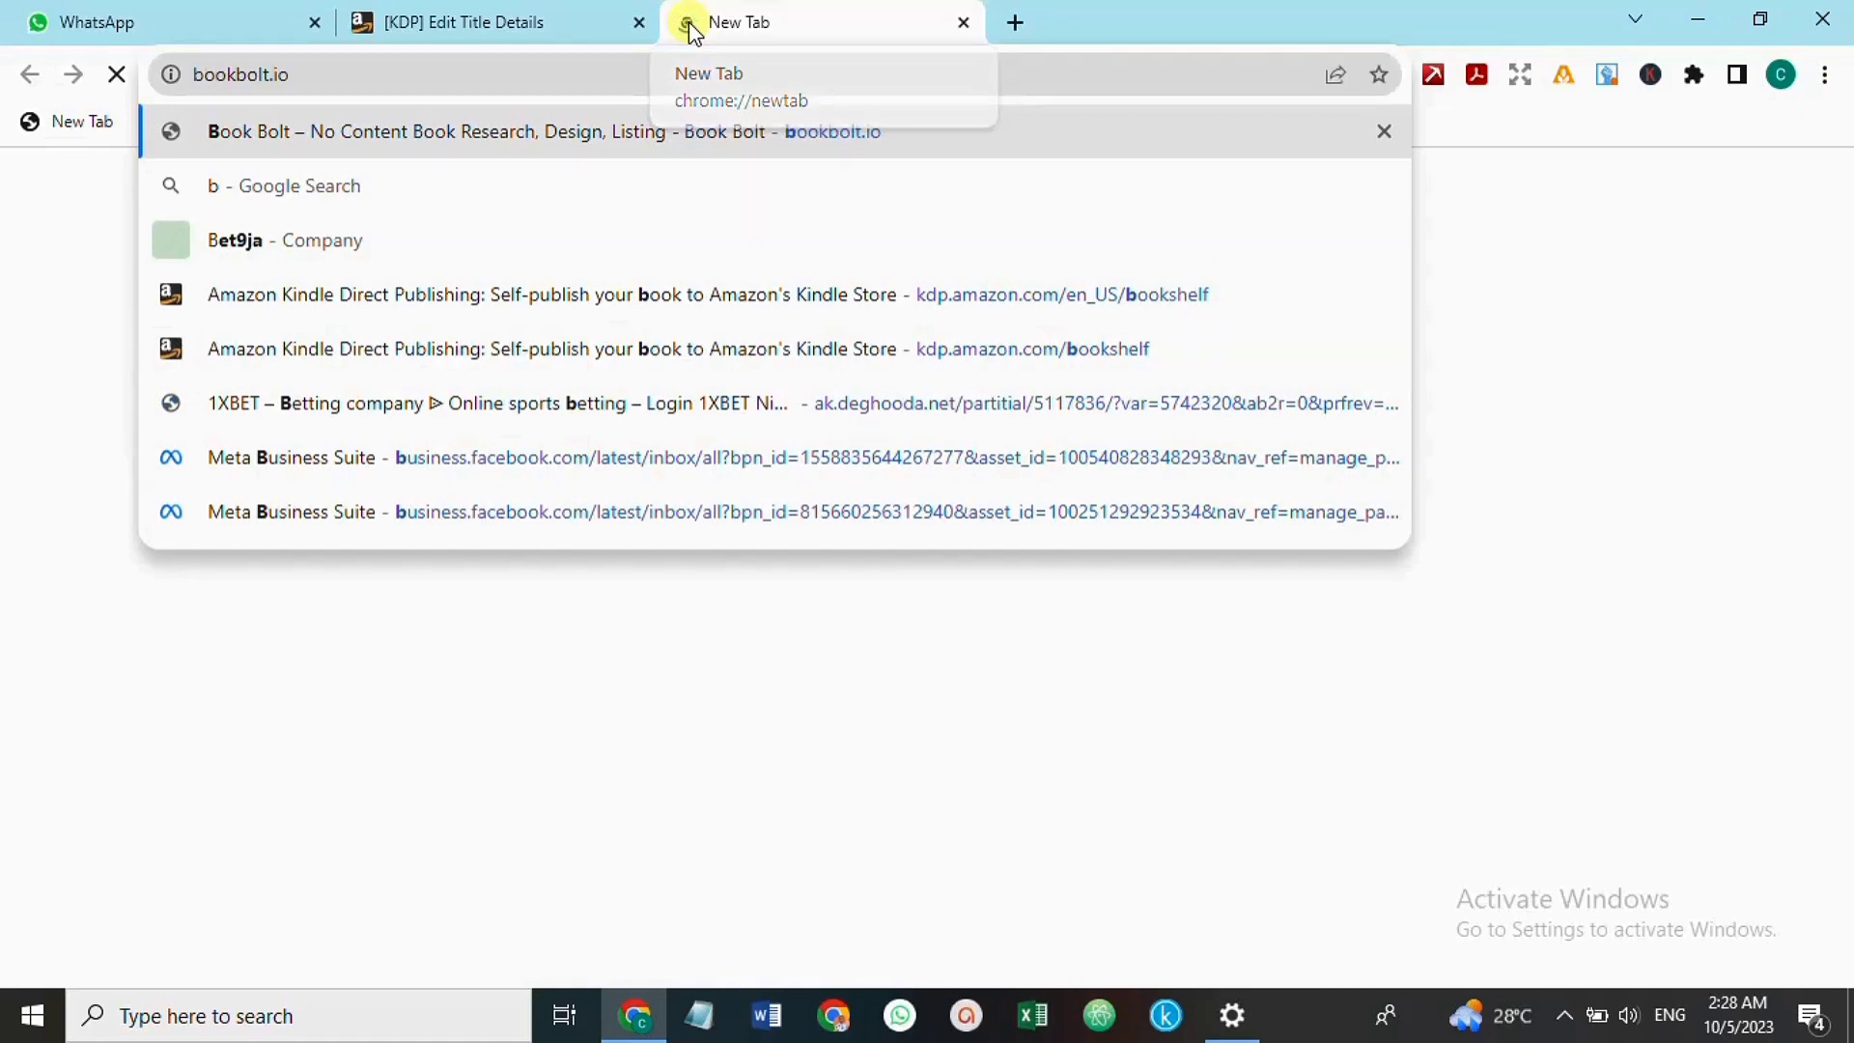
{"action": "key", "text": "Return"}
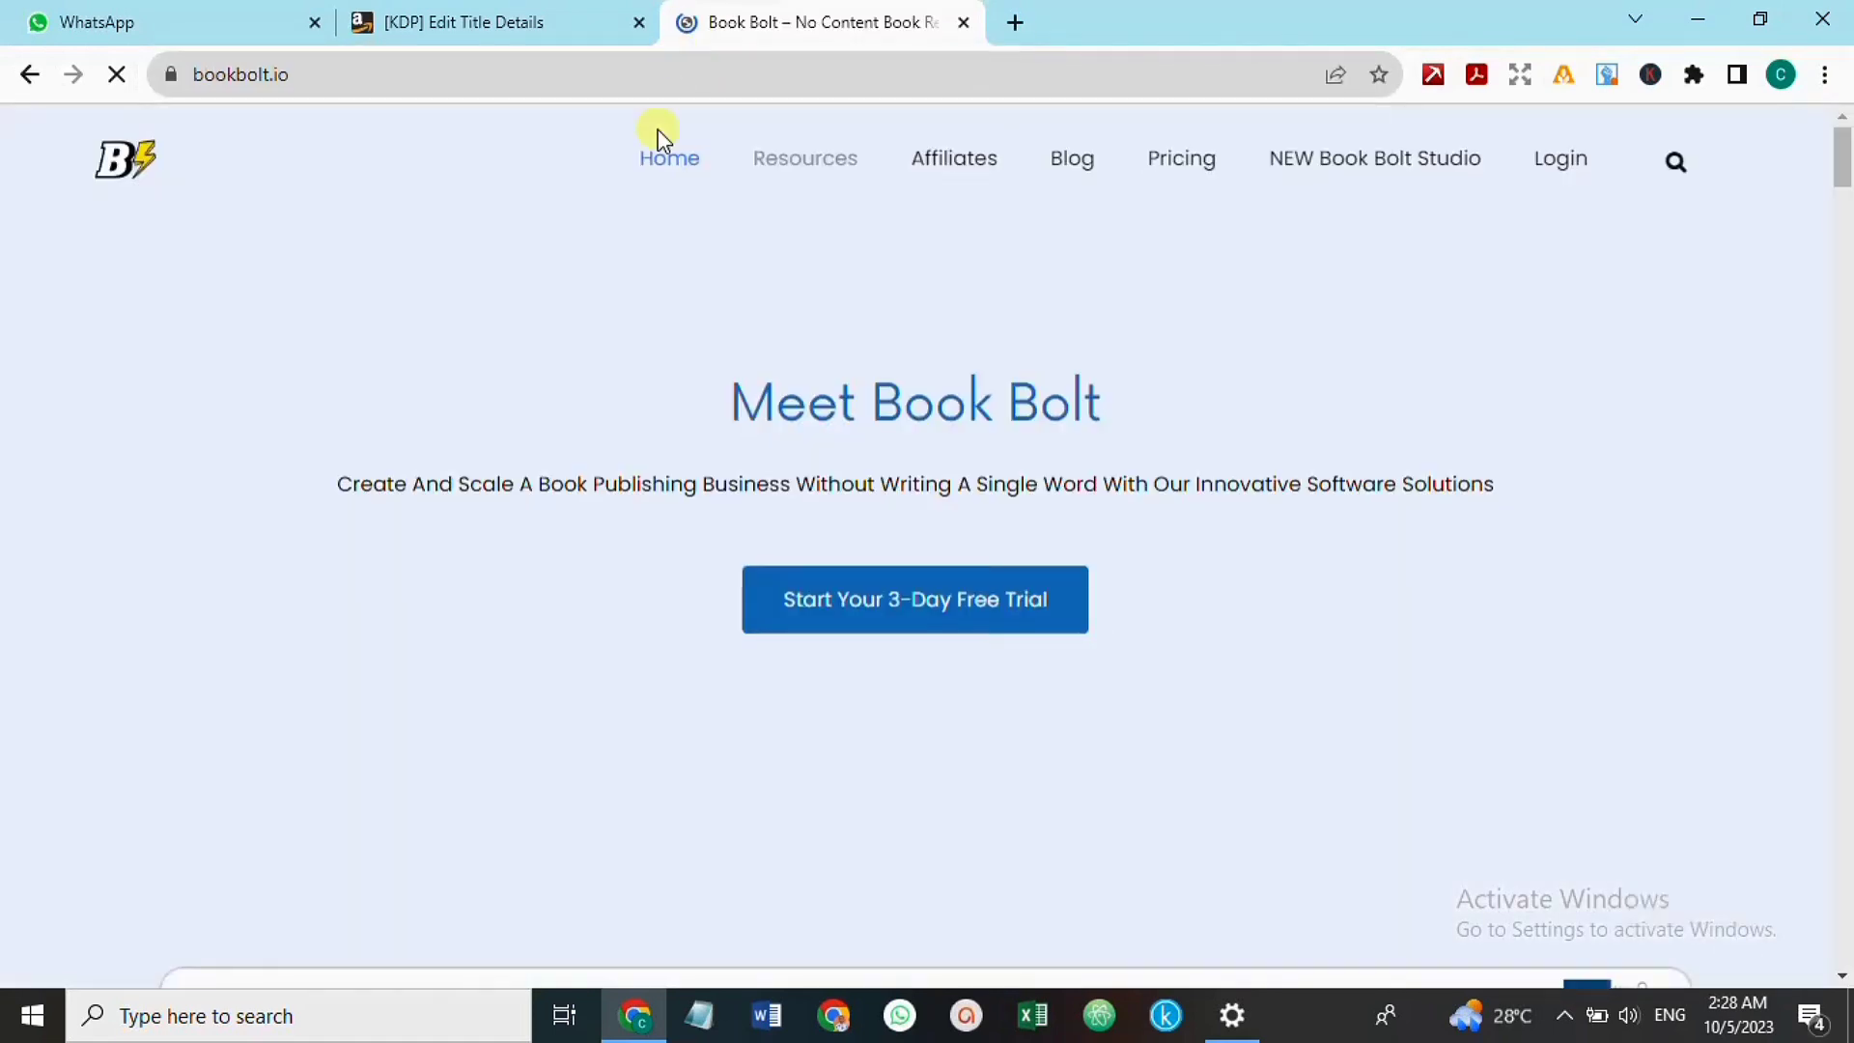
{"action": "mouse_move", "coordinate": [796, 165]}
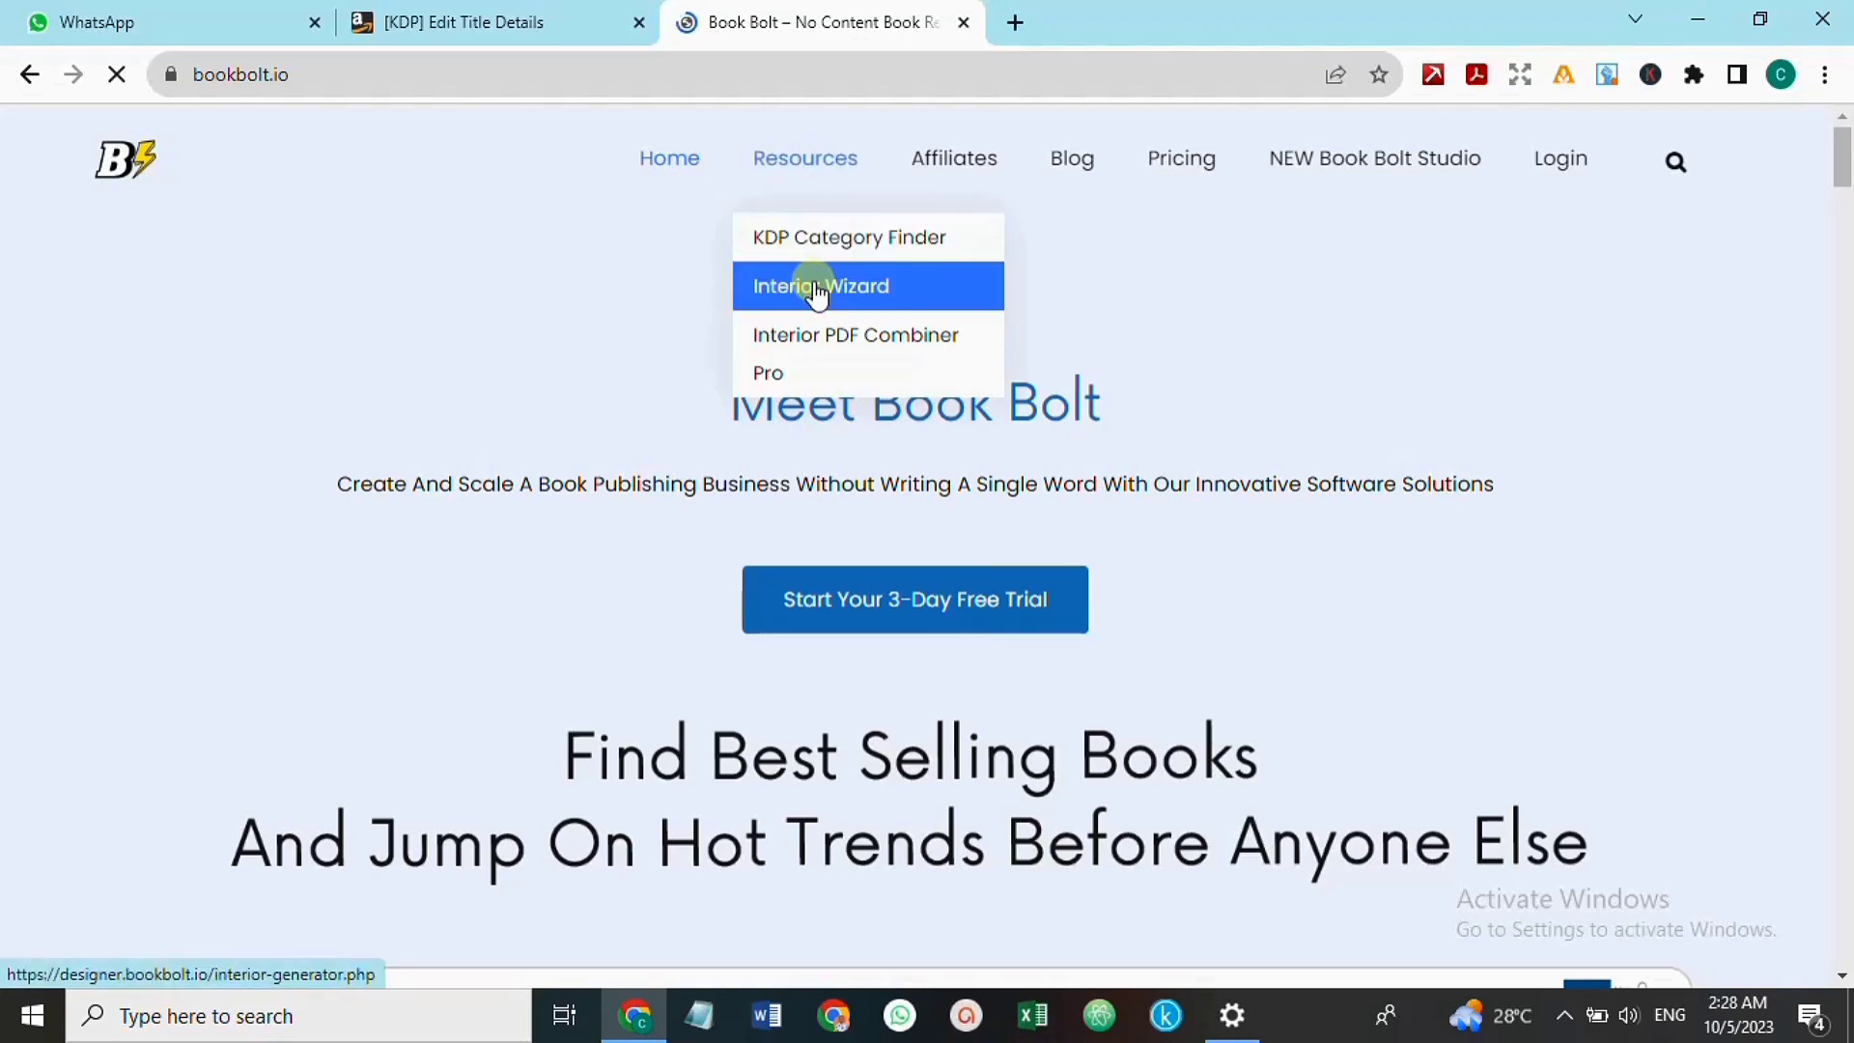
{"action": "left_click", "coordinate": [824, 241]}
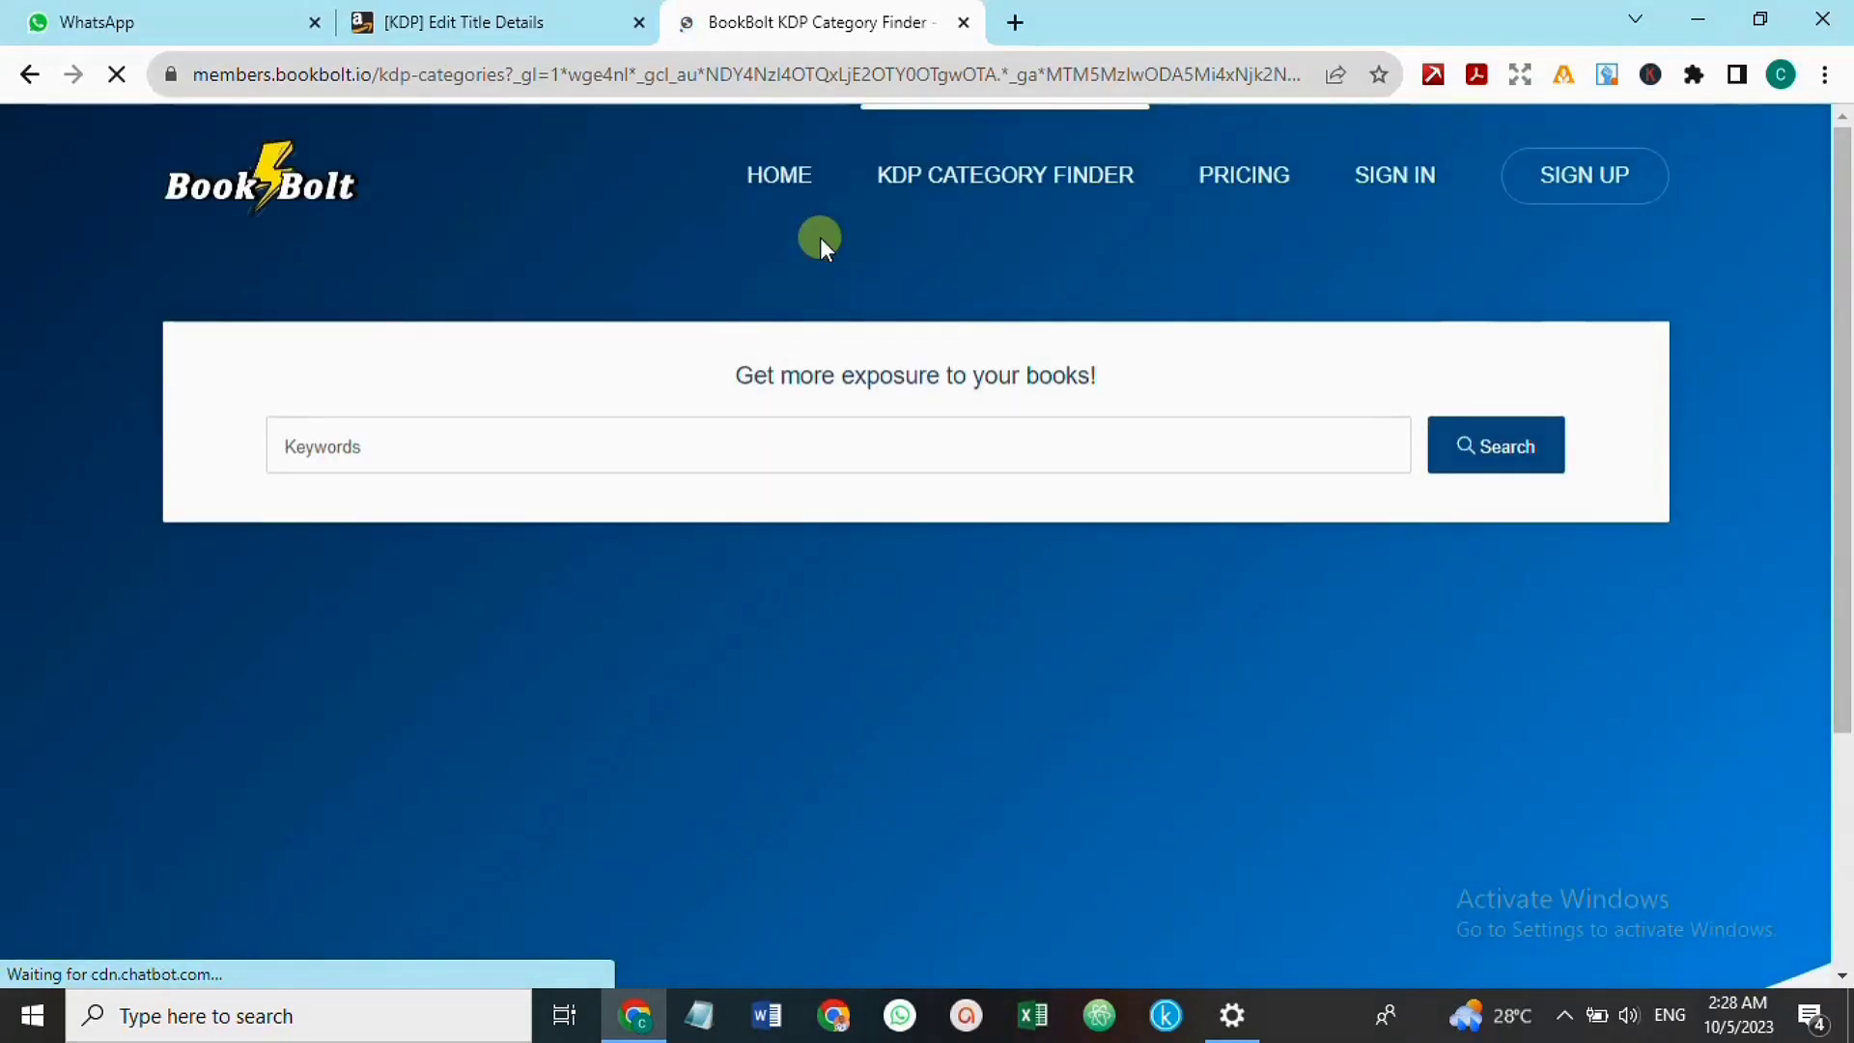
Search the KDP Category Finder for "having fun" and review the suggested categories and their relevance
{"action": "left_click", "coordinate": [679, 452]}
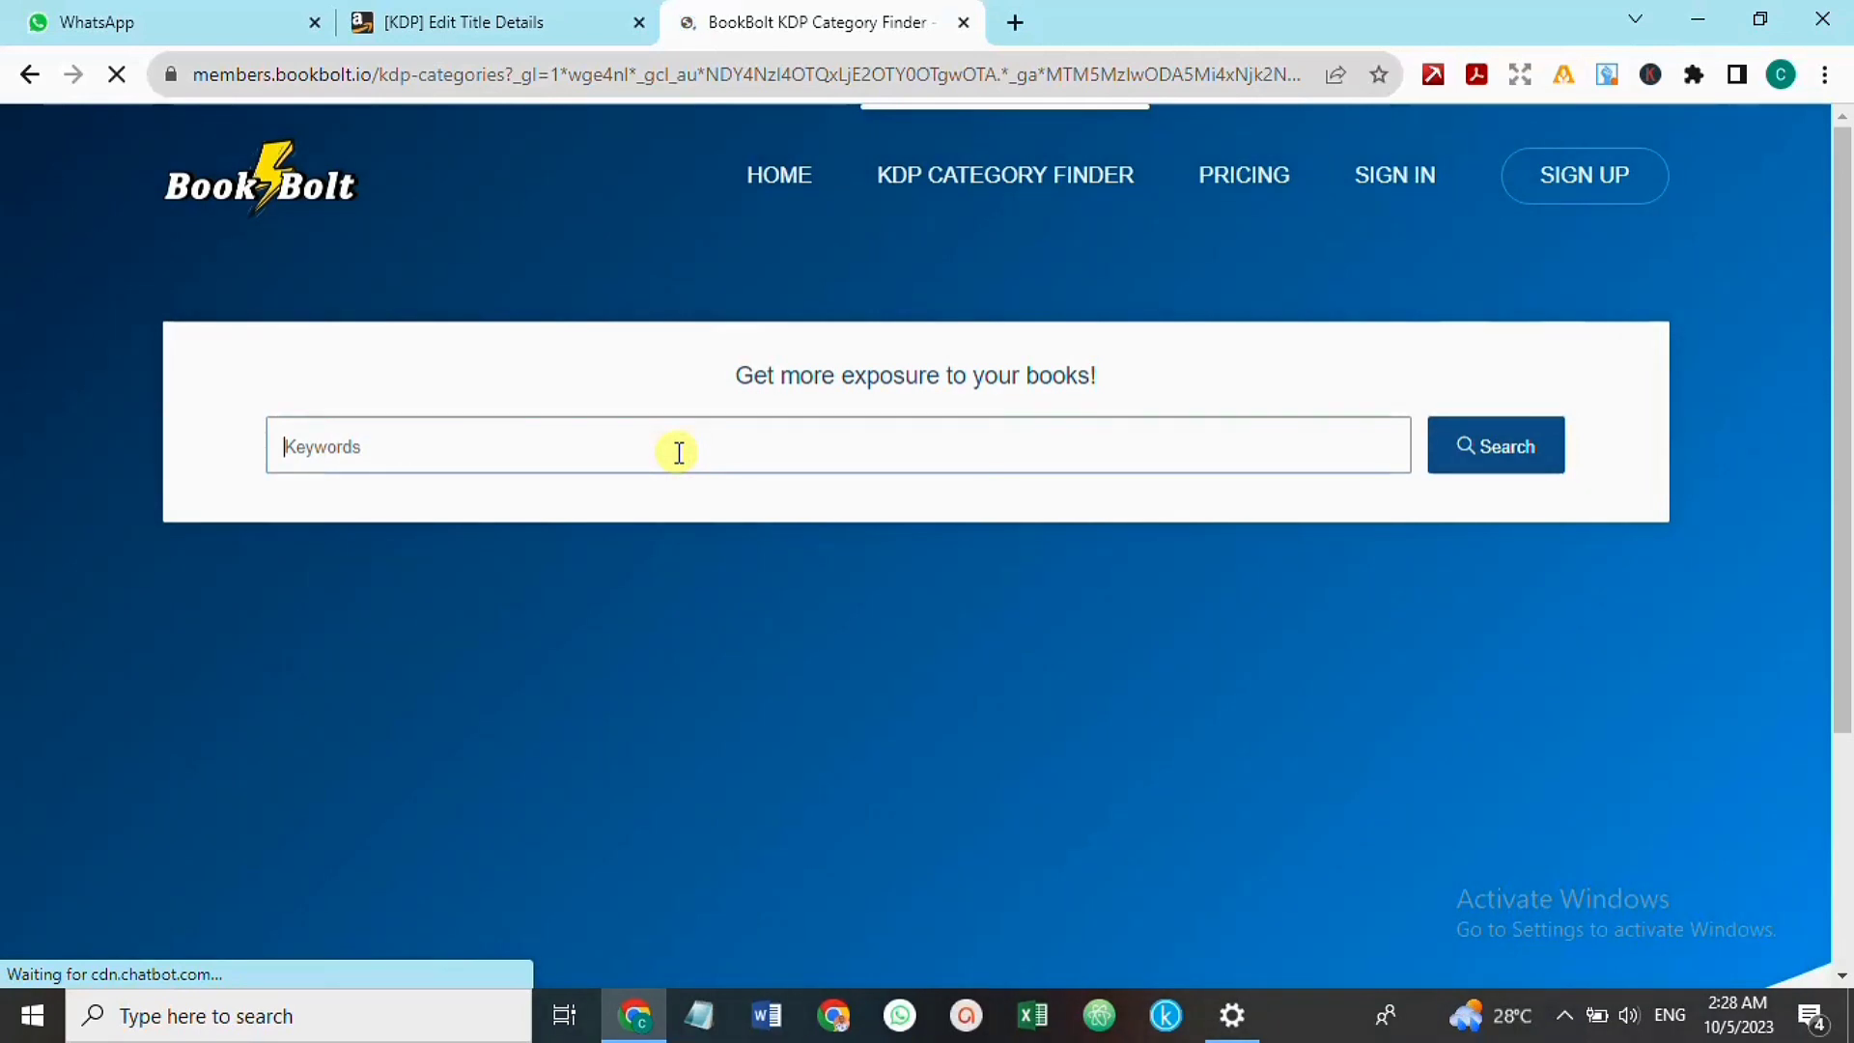
{"action": "type", "text": "having fun"}
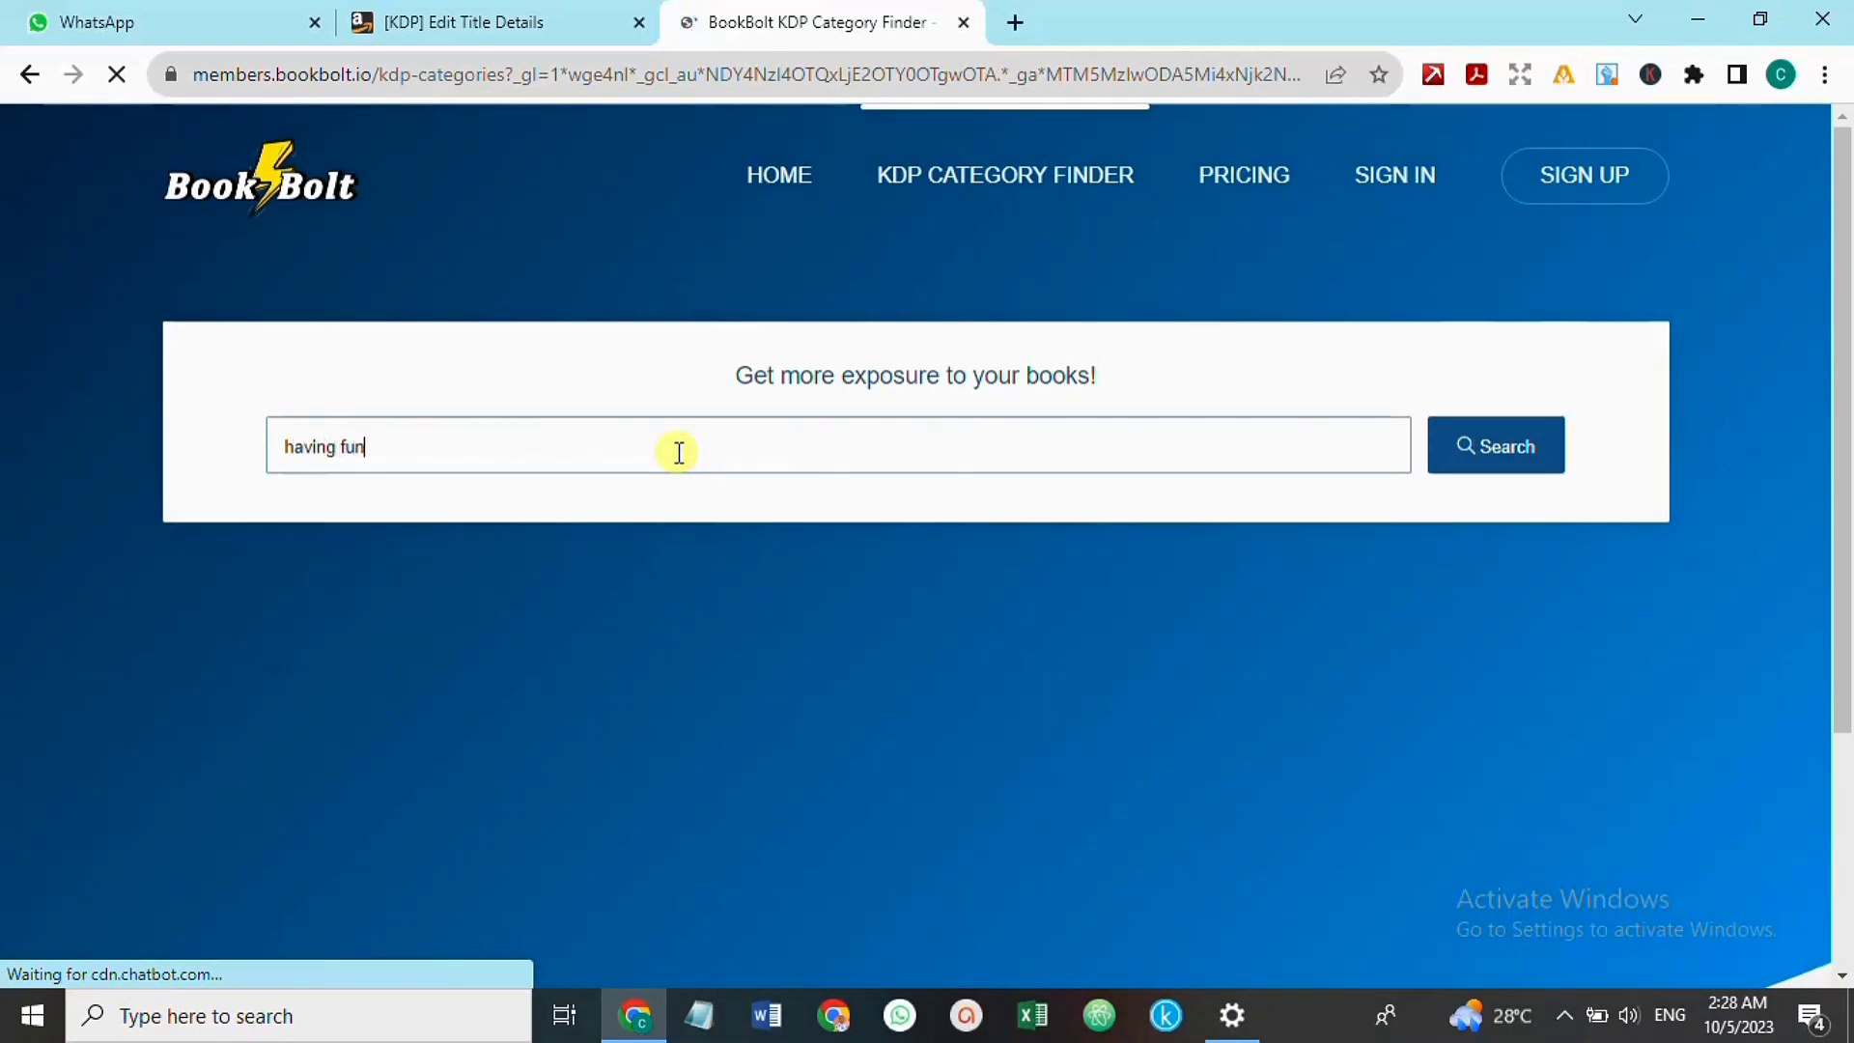
{"action": "left_click", "coordinate": [1482, 462]}
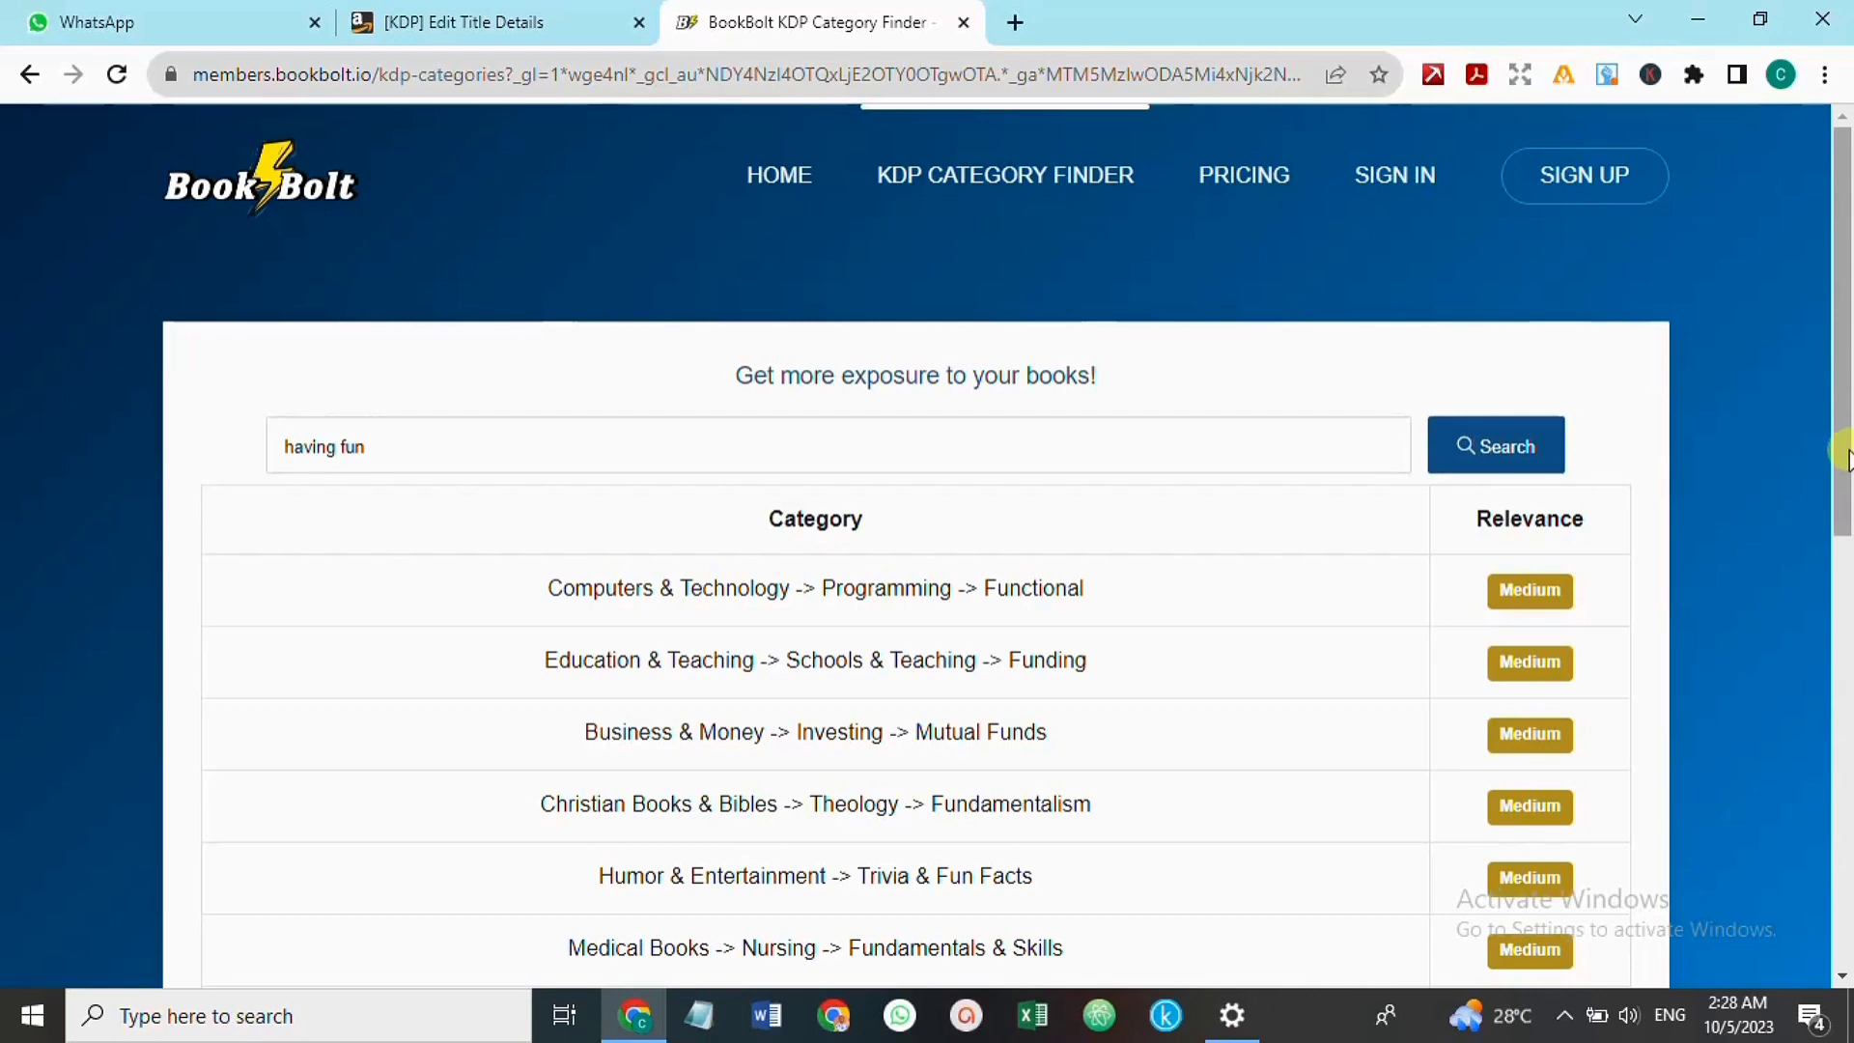
{"action": "left_click_drag", "start_coordinate": [1844, 458], "coordinate": [1846, 697]}
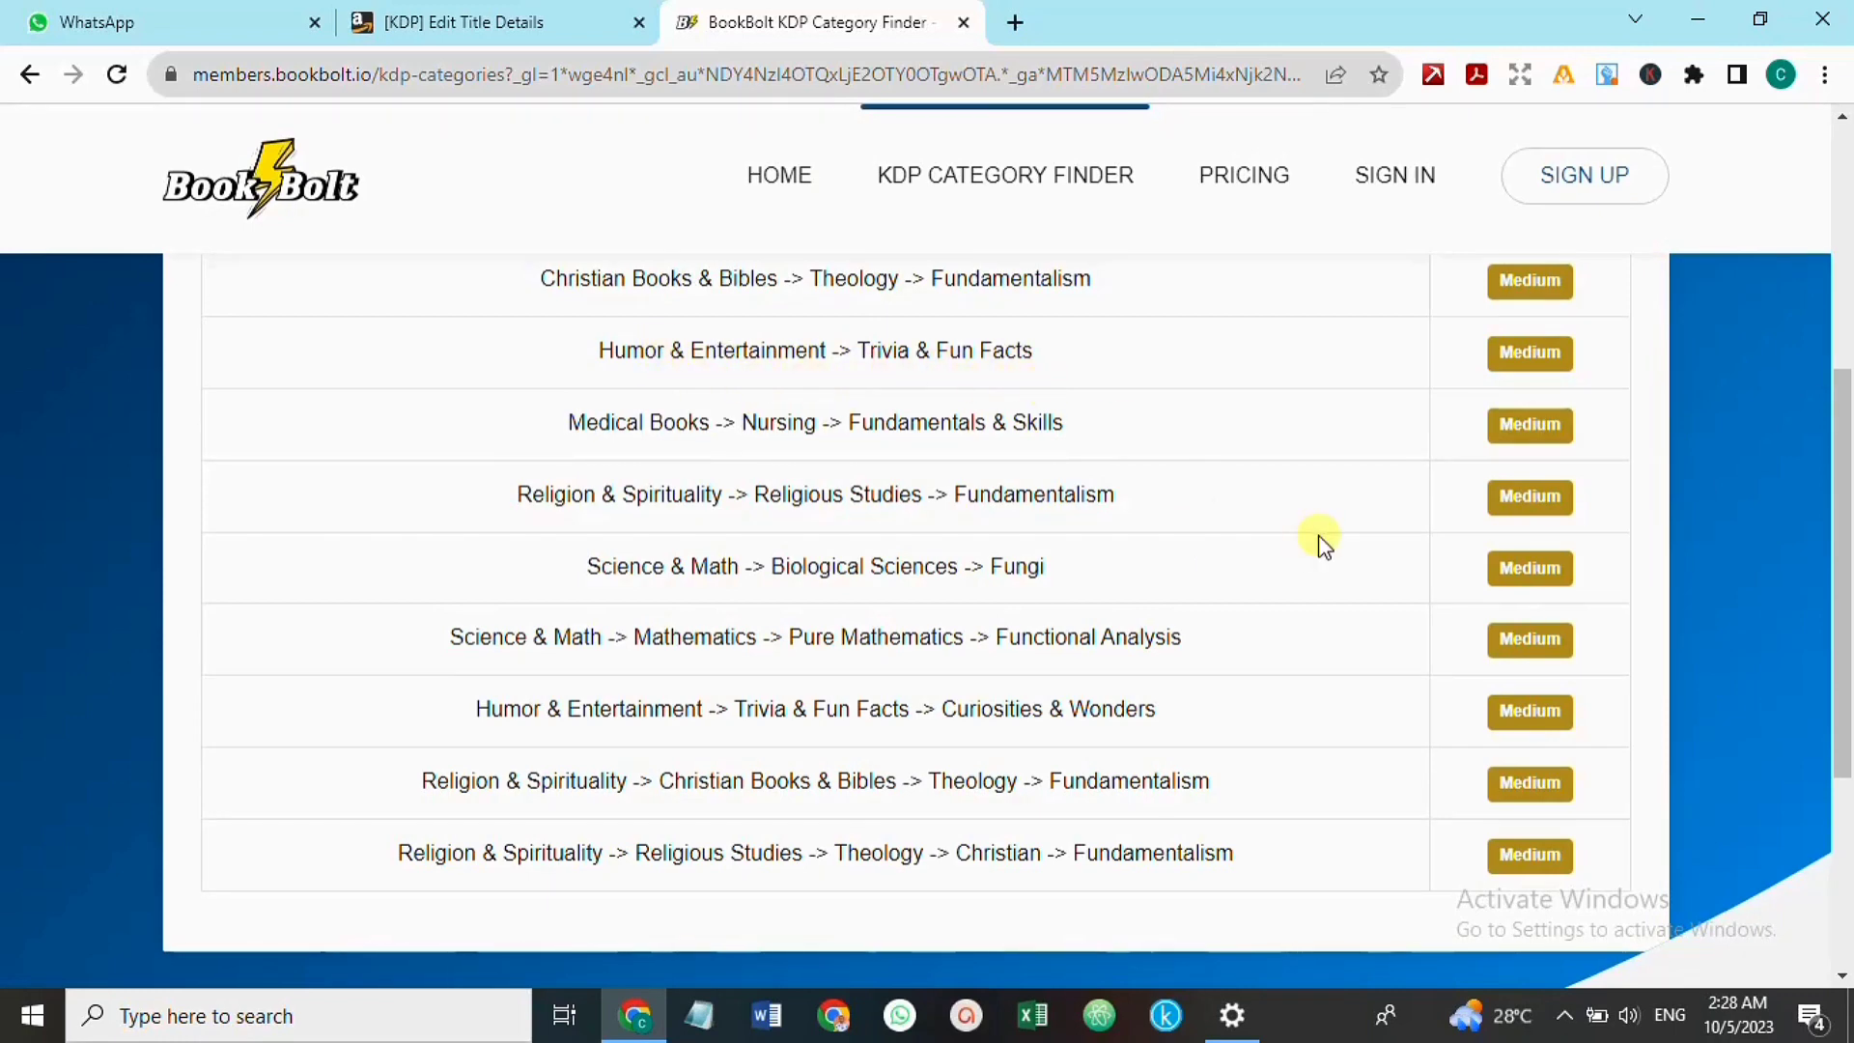
{"action": "left_click_drag", "start_coordinate": [1832, 565], "coordinate": [1841, 300]}
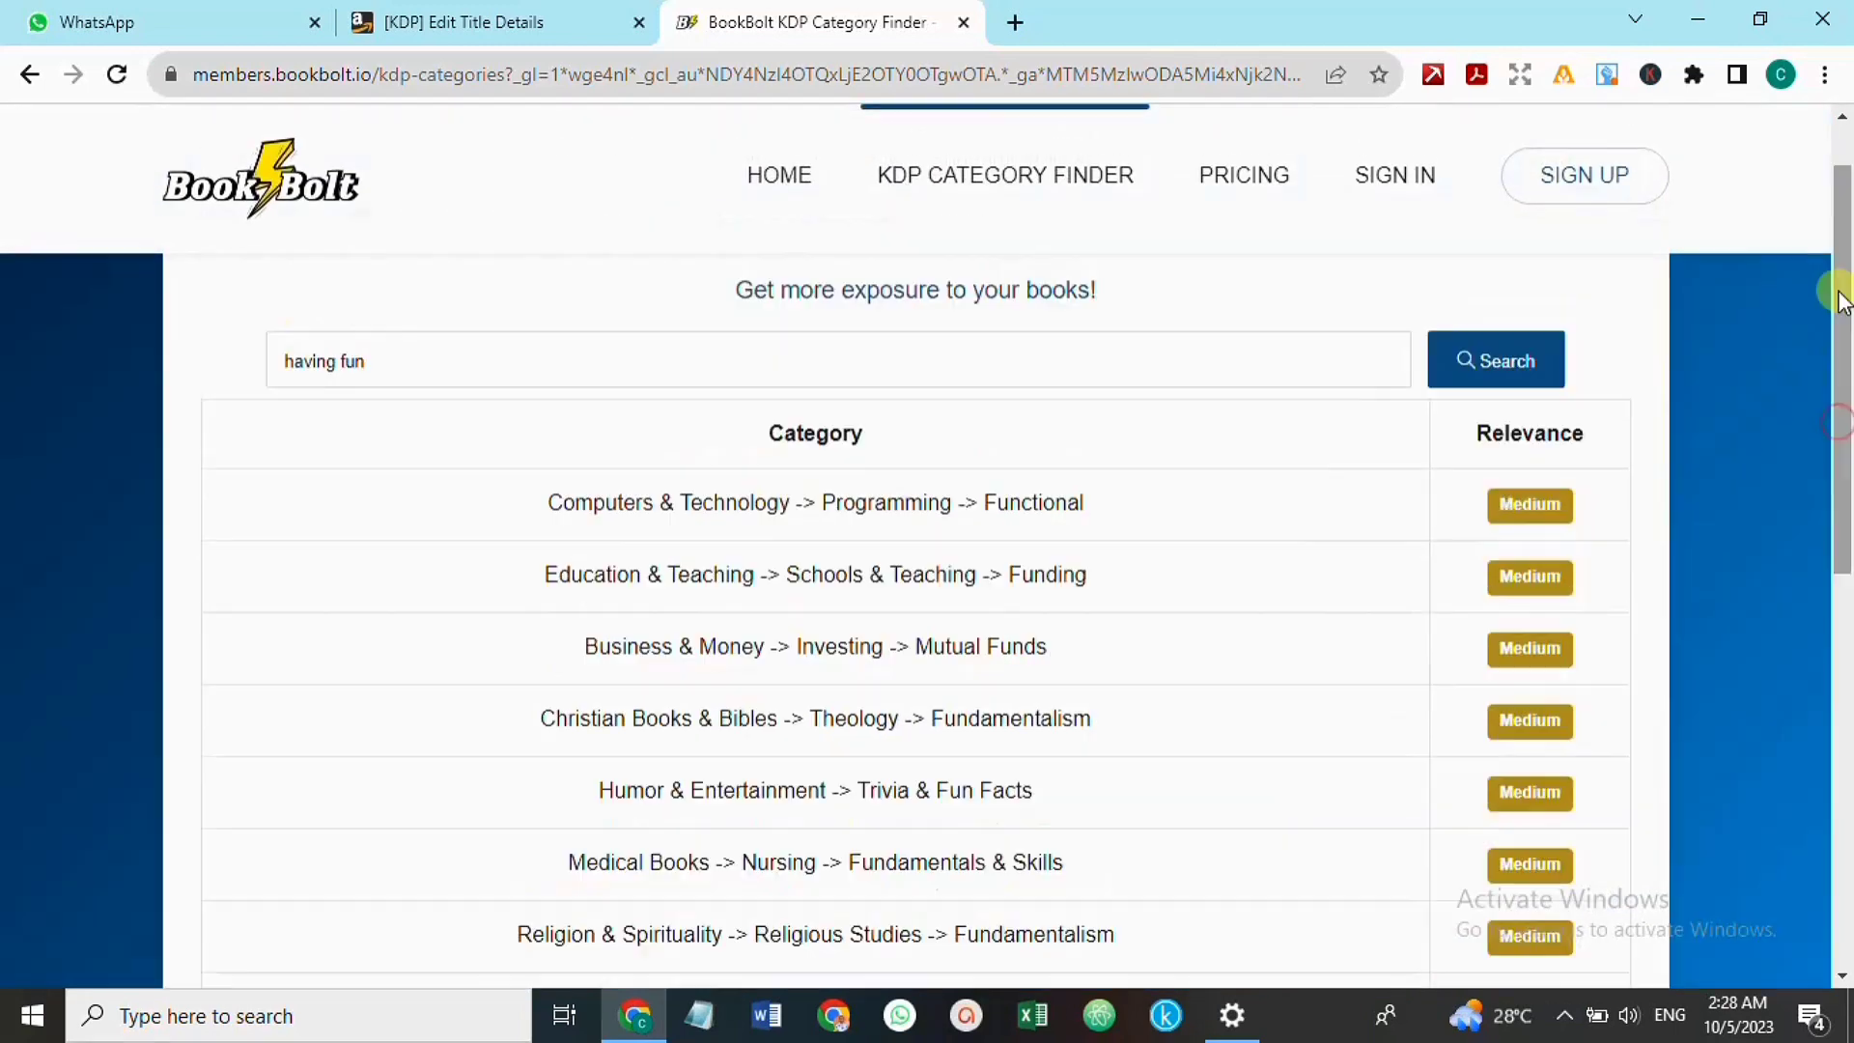
Shorten the category search keyword to "fun", search again and review the suggested categories
{"action": "left_click", "coordinate": [346, 357]}
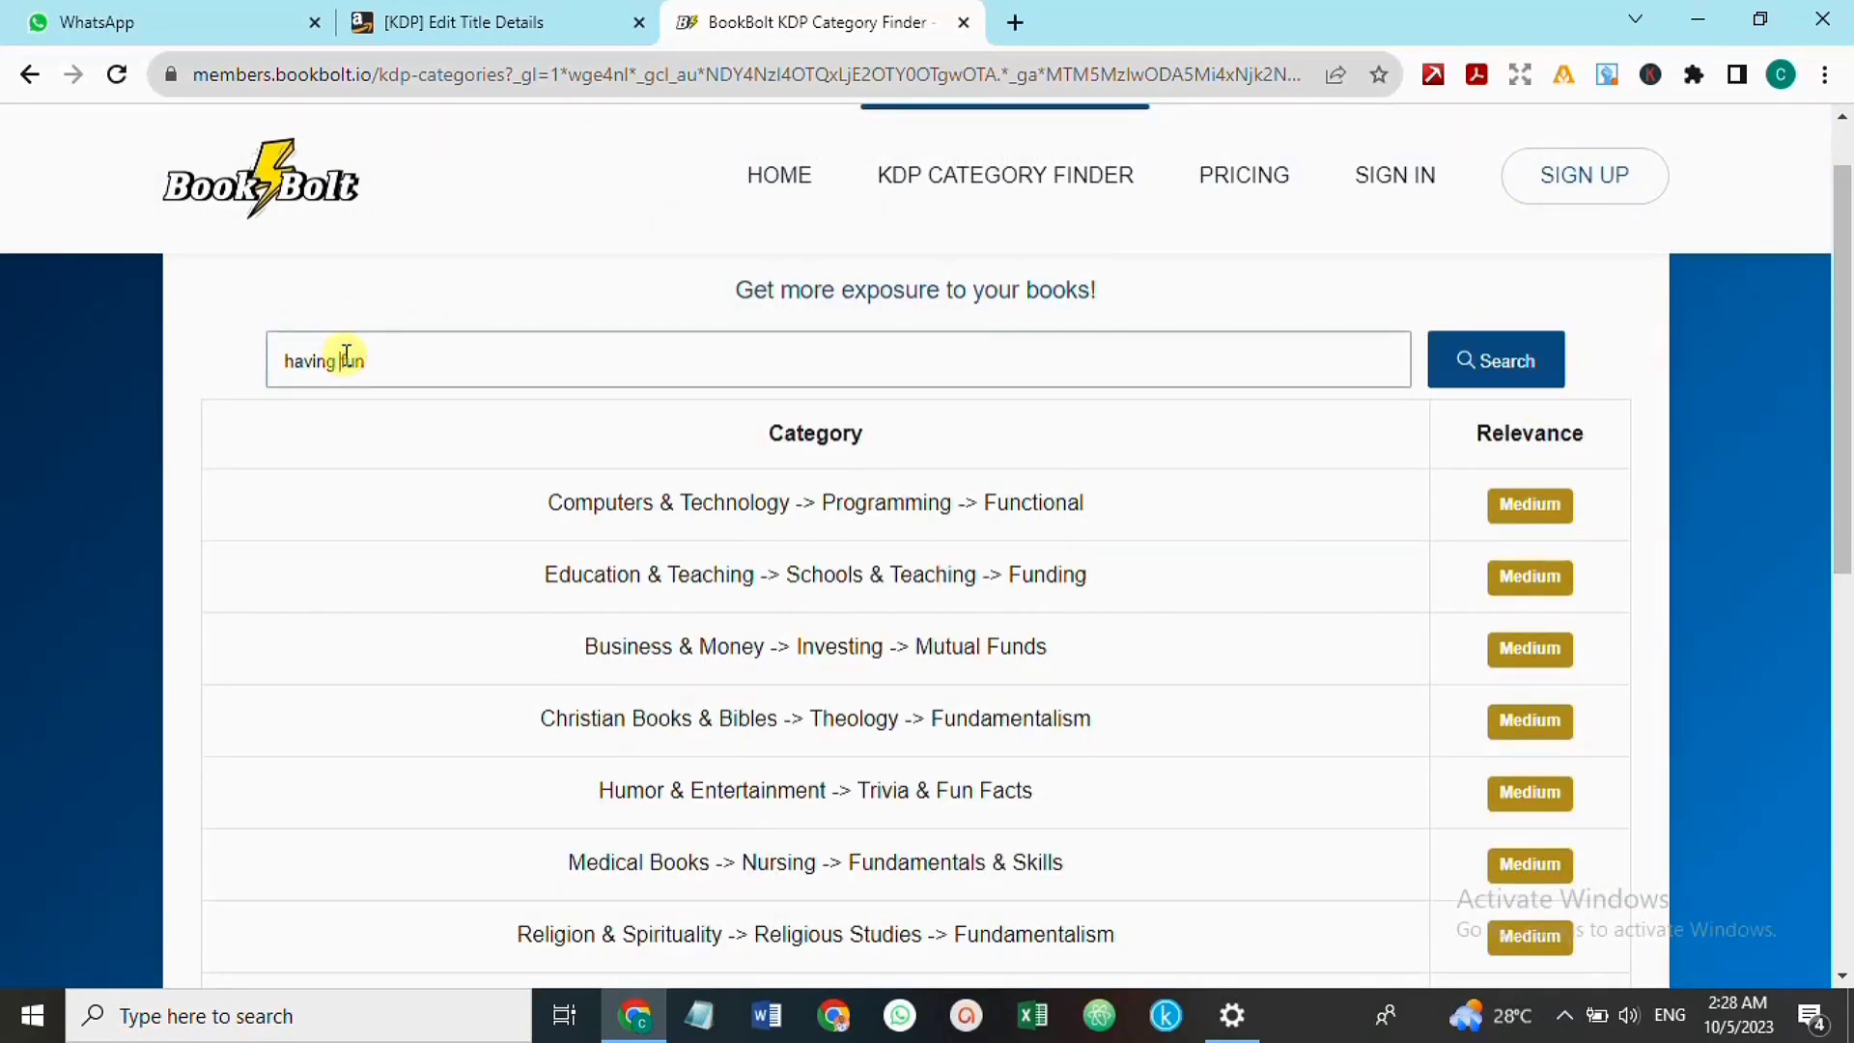
{"action": "key", "text": "BackSpace"}
{"action": "key", "text": "BackSpace"}
{"action": "key", "text": "BackSpace"}
{"action": "key", "text": "Return"}
{"action": "left_click", "coordinate": [1482, 361]}
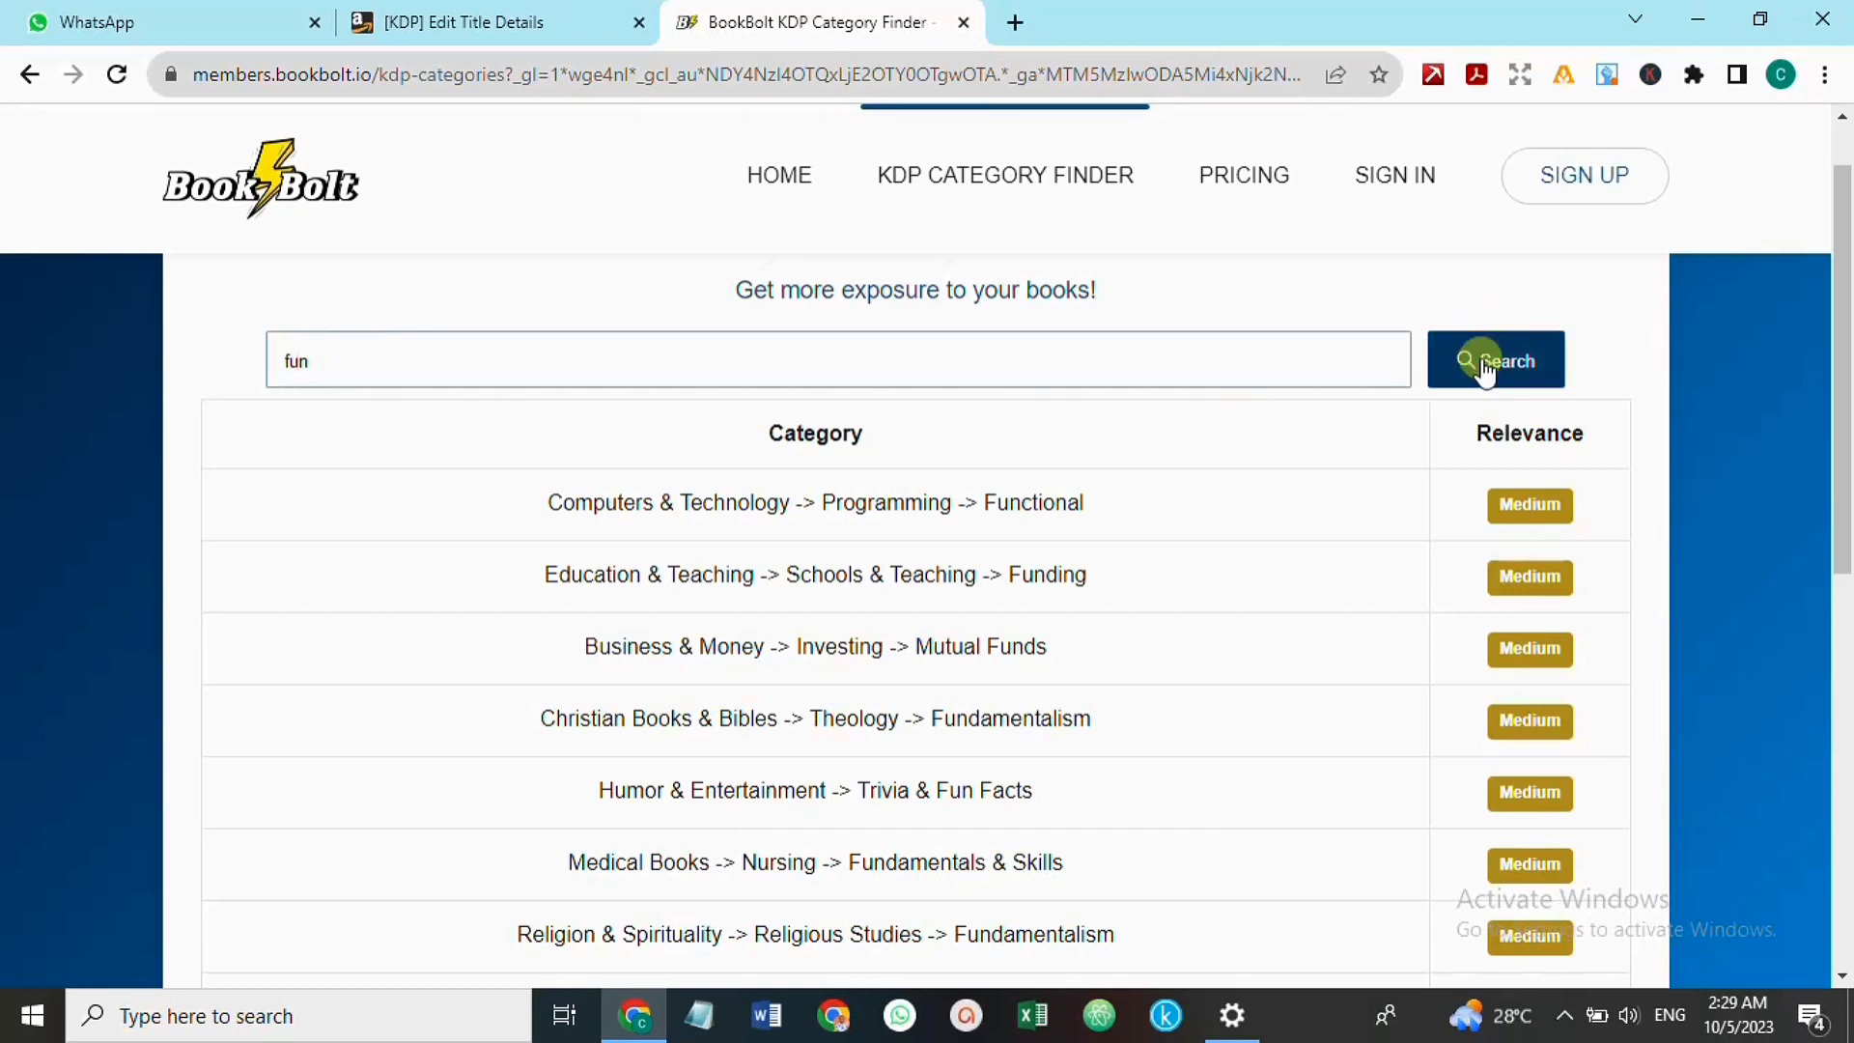
{"action": "left_click_drag", "start_coordinate": [1837, 331], "coordinate": [1844, 381]}
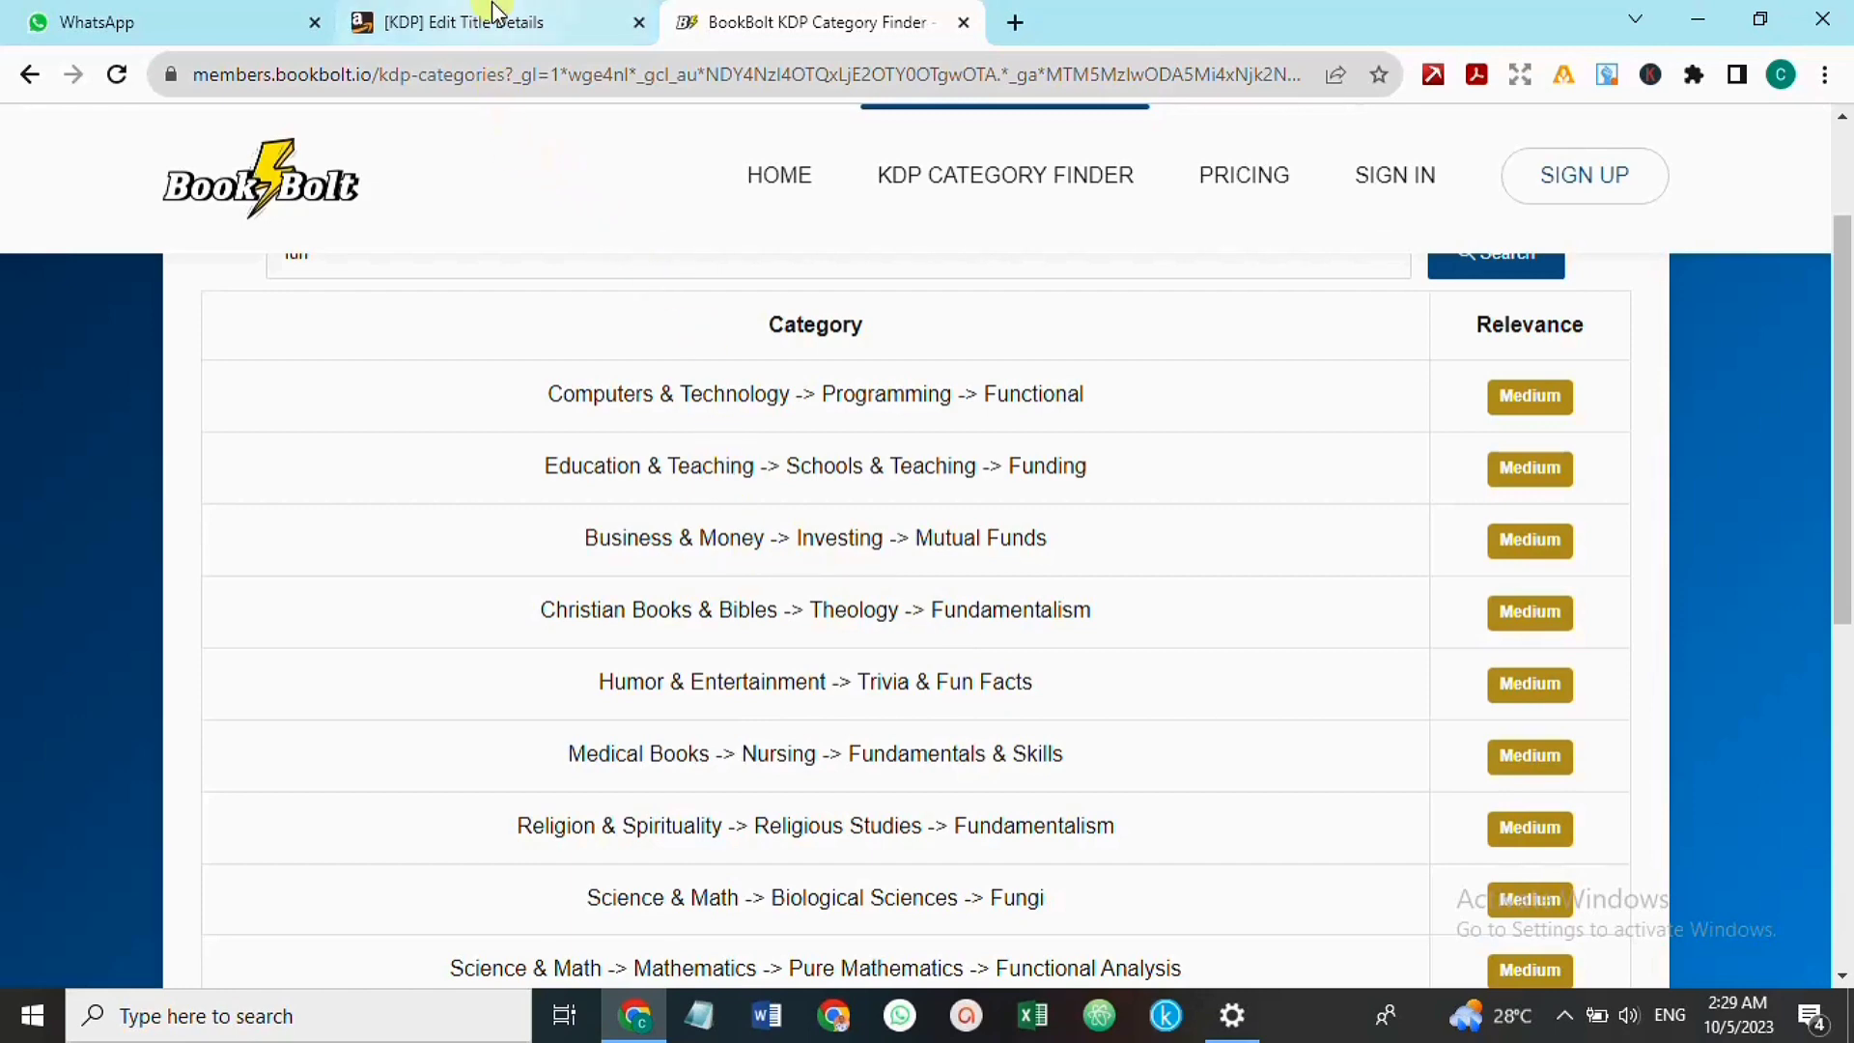
Return to the KDP title page and select the placement Humor & Entertainment > Trivia & Fun Facts > Curiosities & Wonders
{"action": "left_click", "coordinate": [494, 13]}
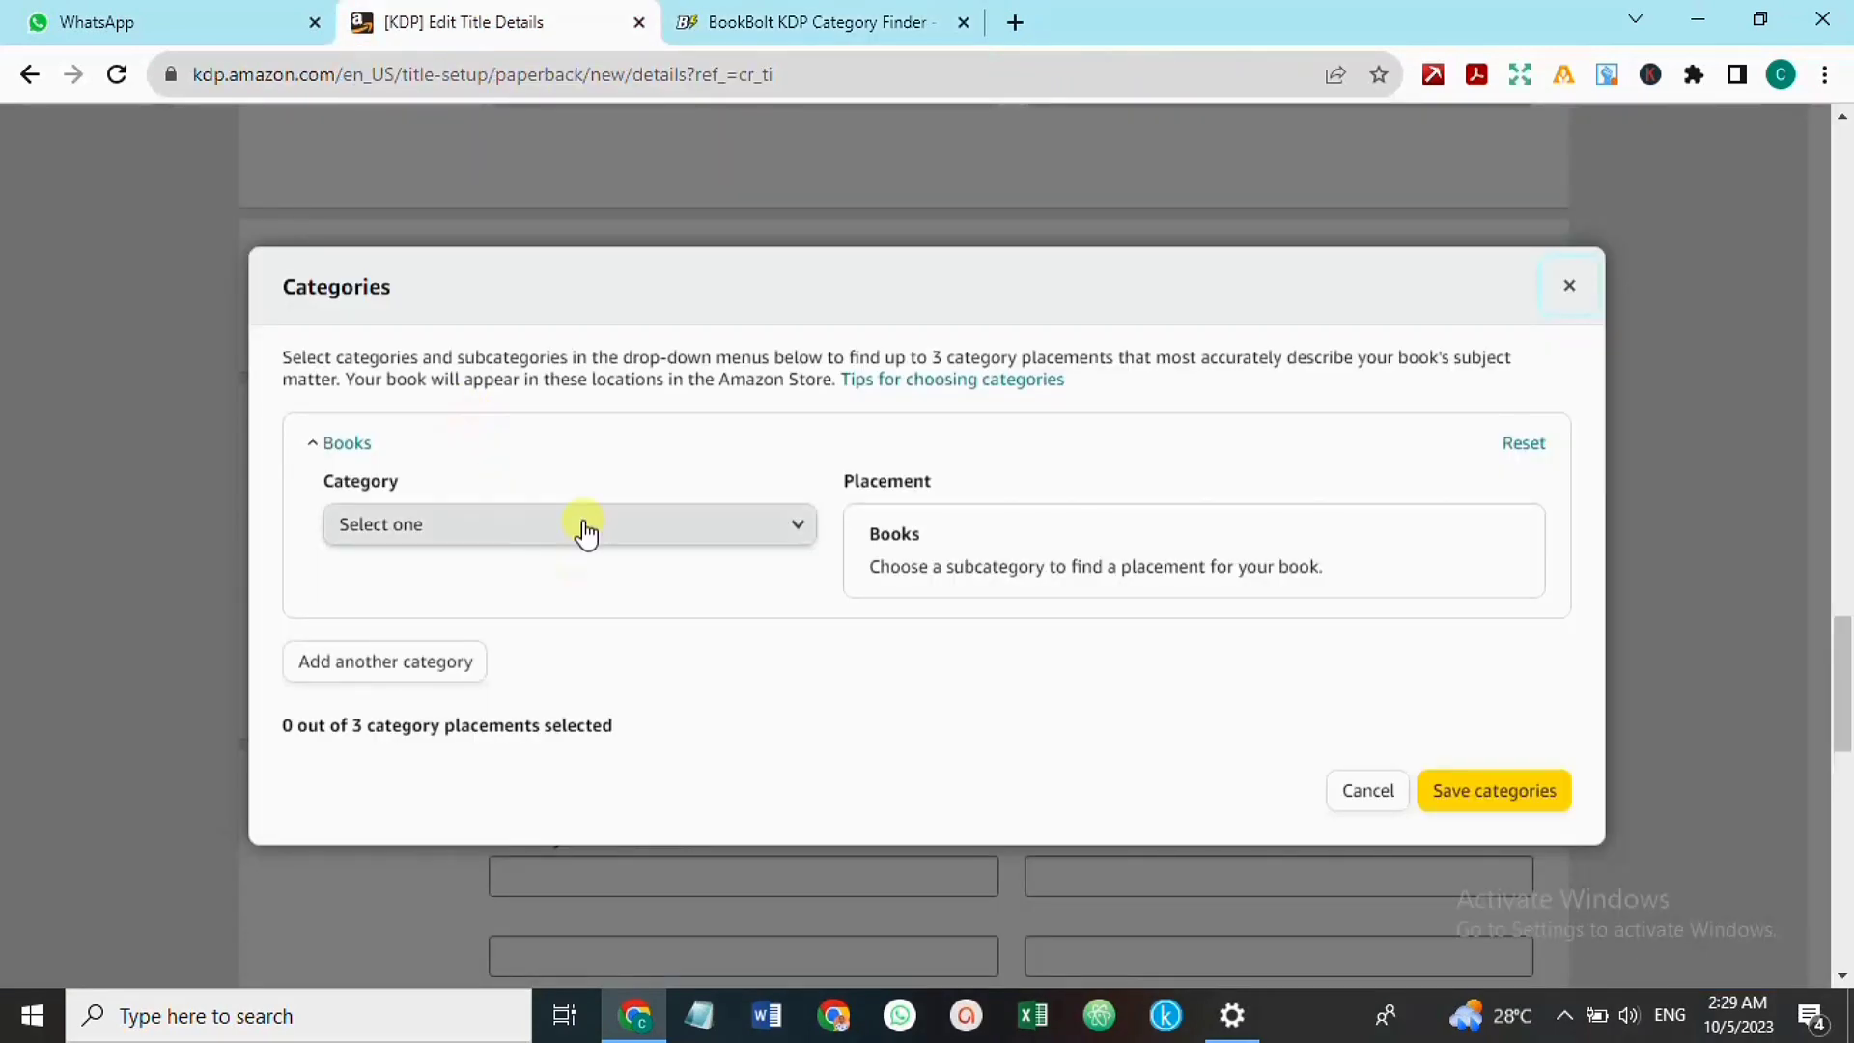
{"action": "left_click", "coordinate": [589, 527]}
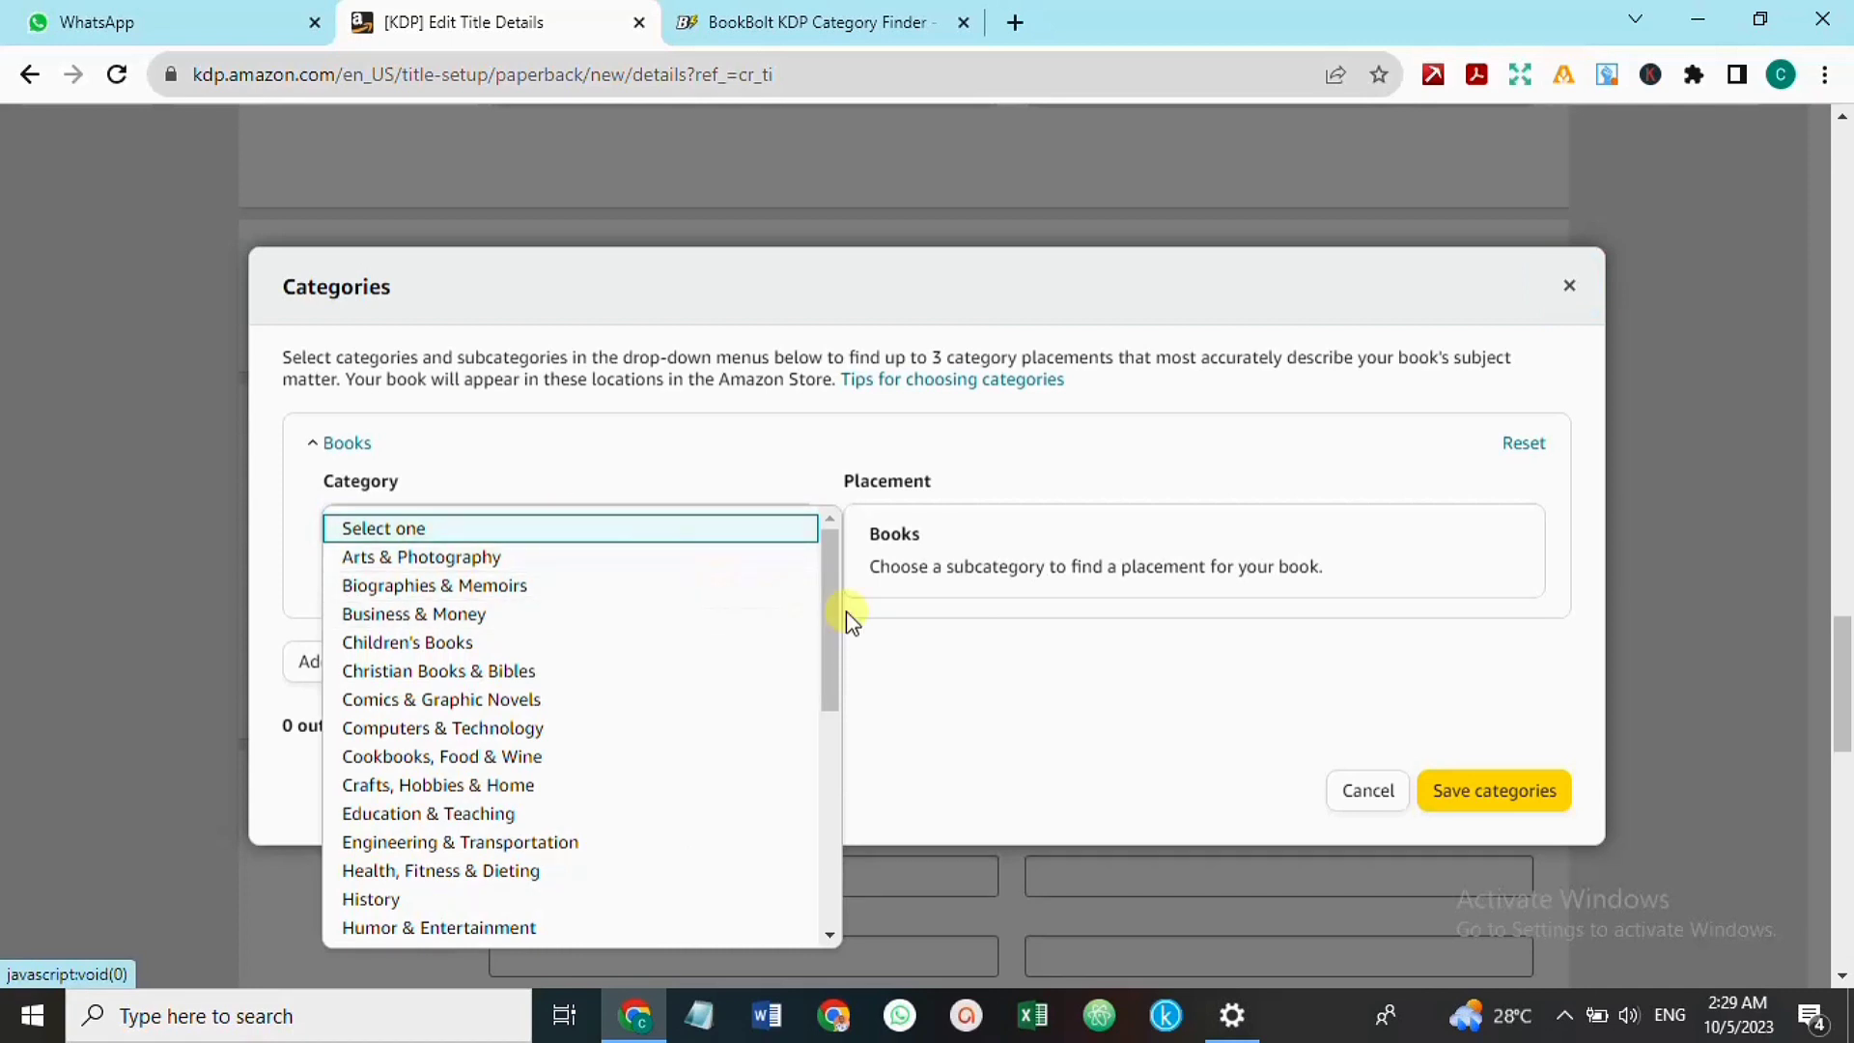
{"action": "left_click_drag", "start_coordinate": [835, 646], "coordinate": [828, 674]}
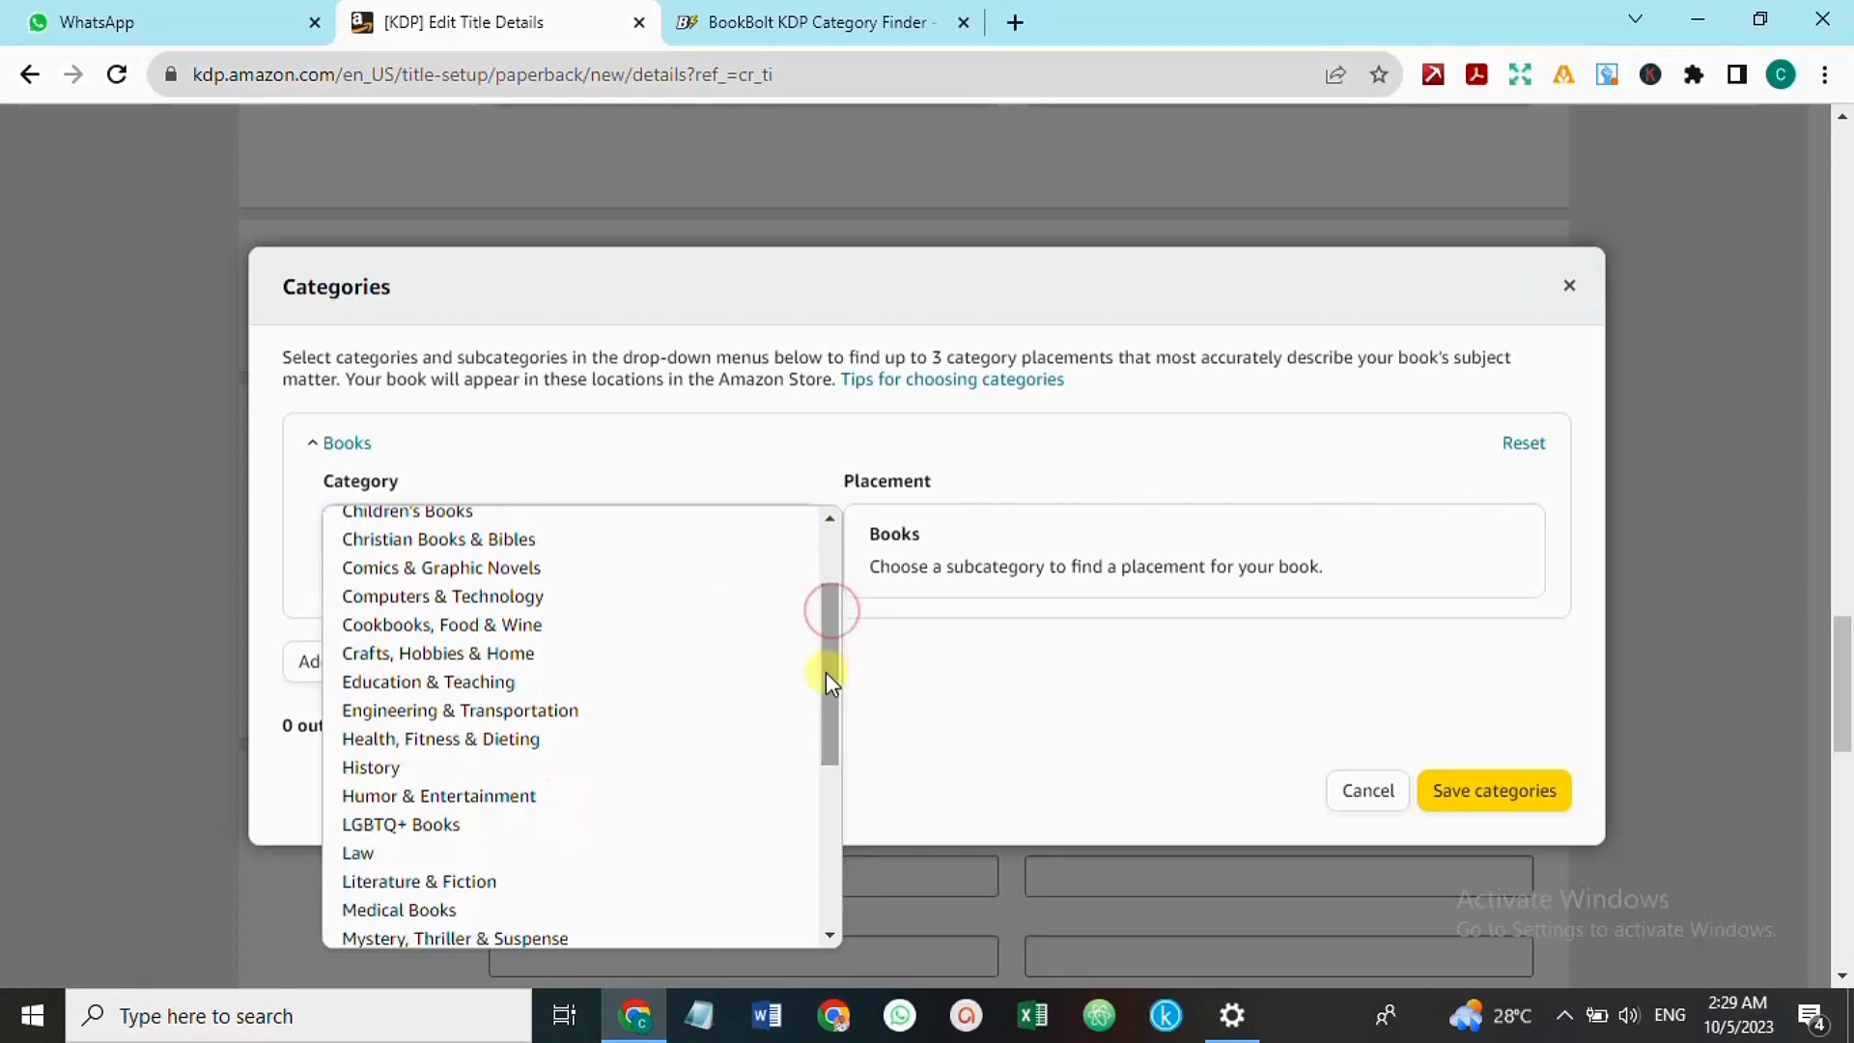
{"action": "left_click", "coordinate": [428, 798]}
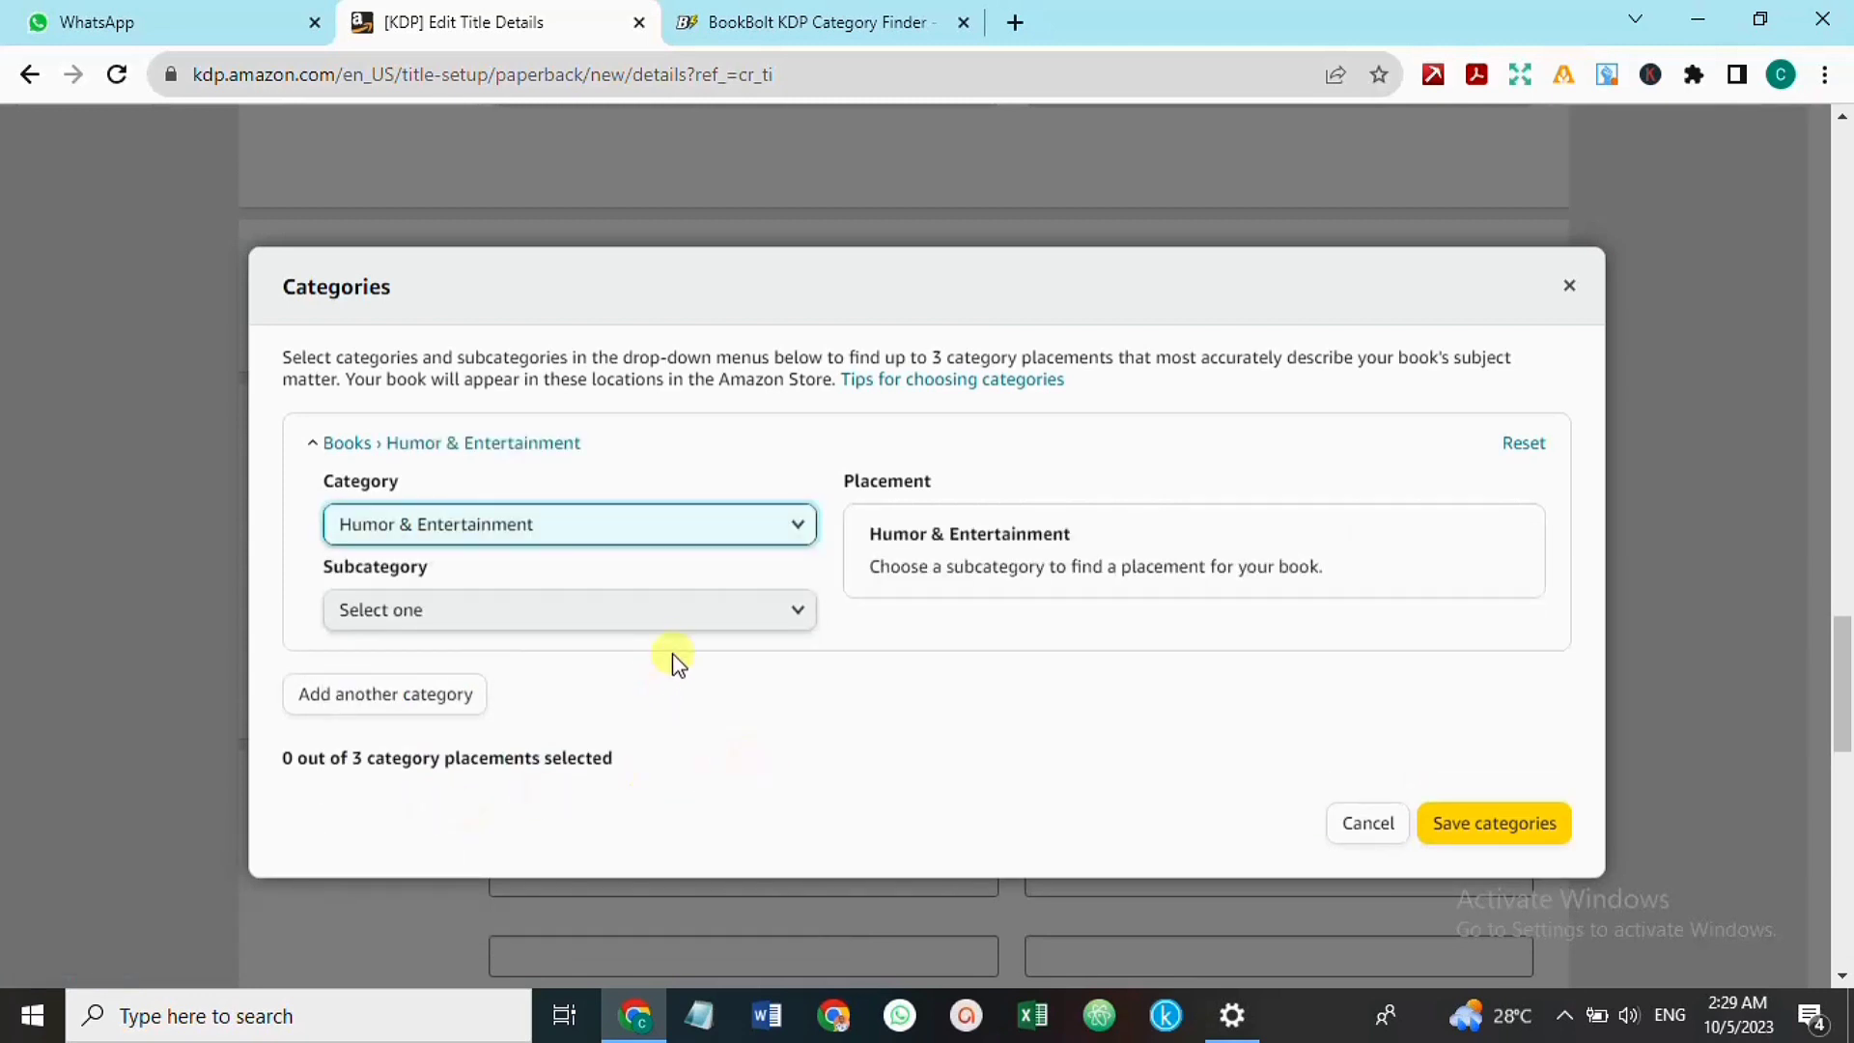
{"action": "left_click", "coordinate": [712, 621]}
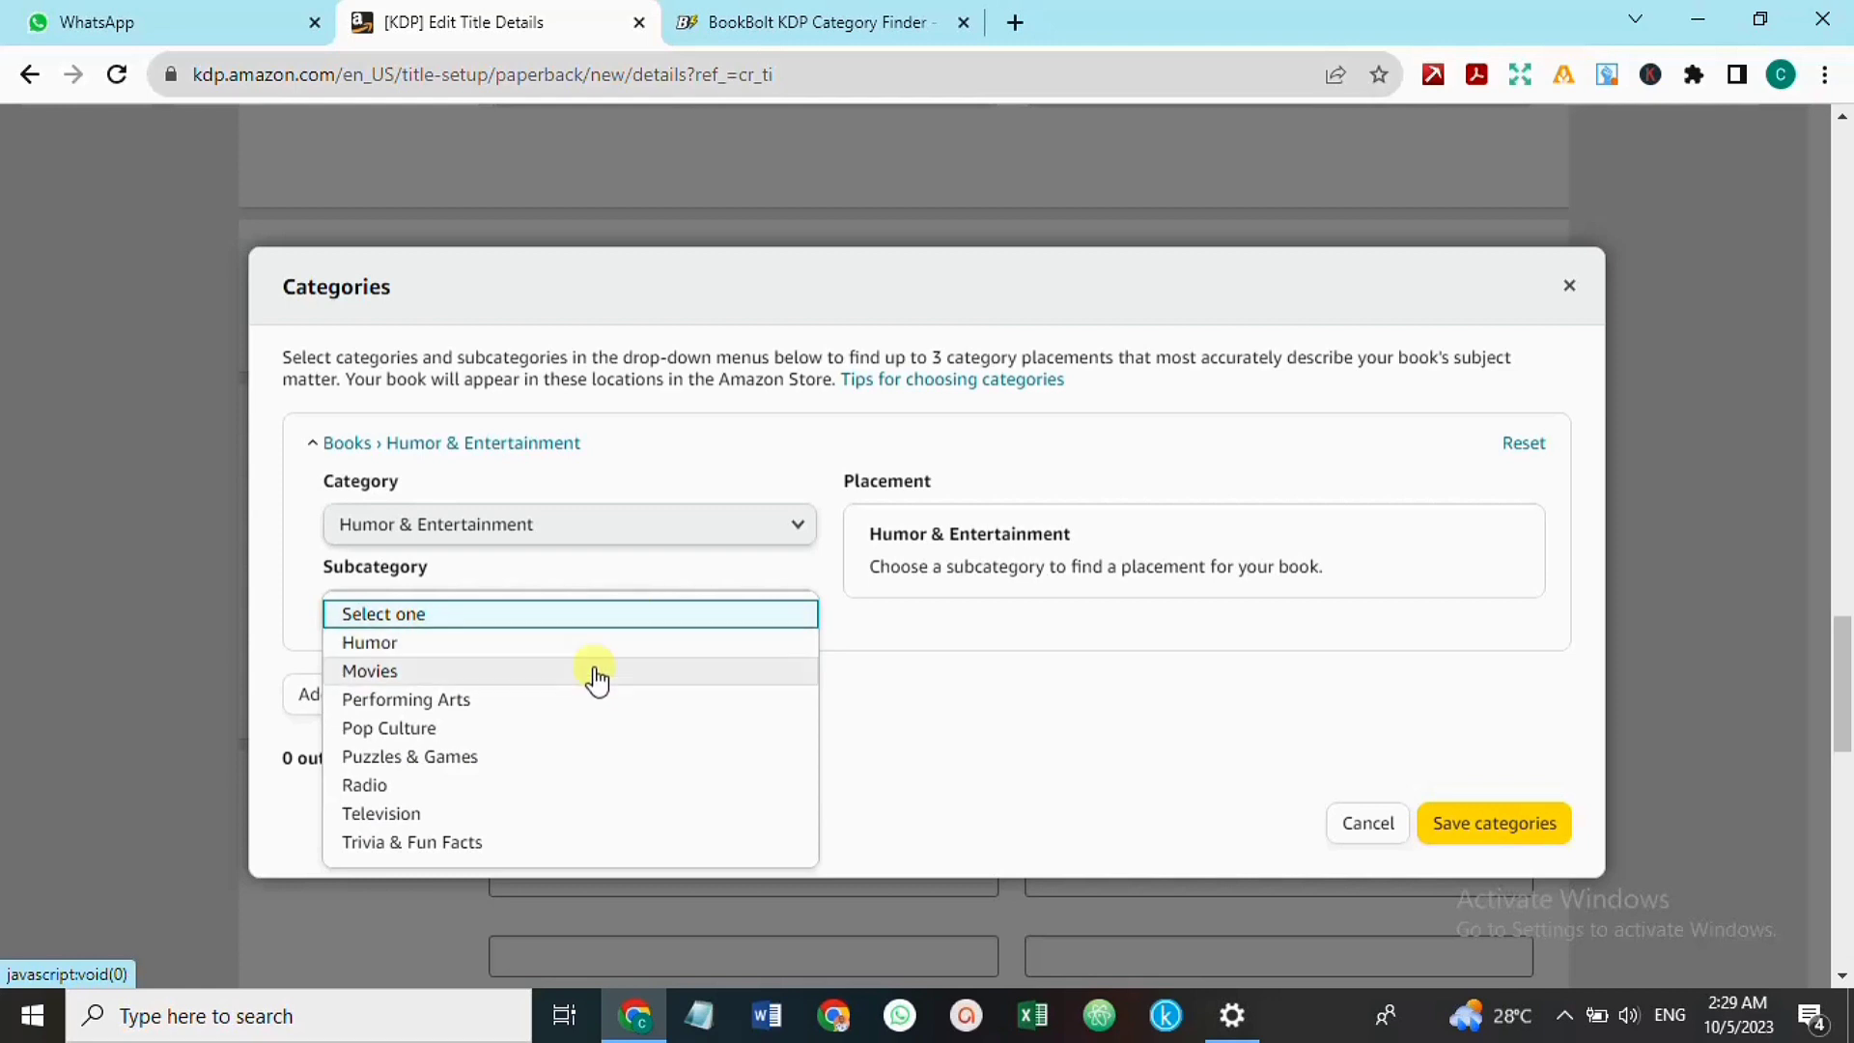
{"action": "left_click", "coordinate": [499, 843]}
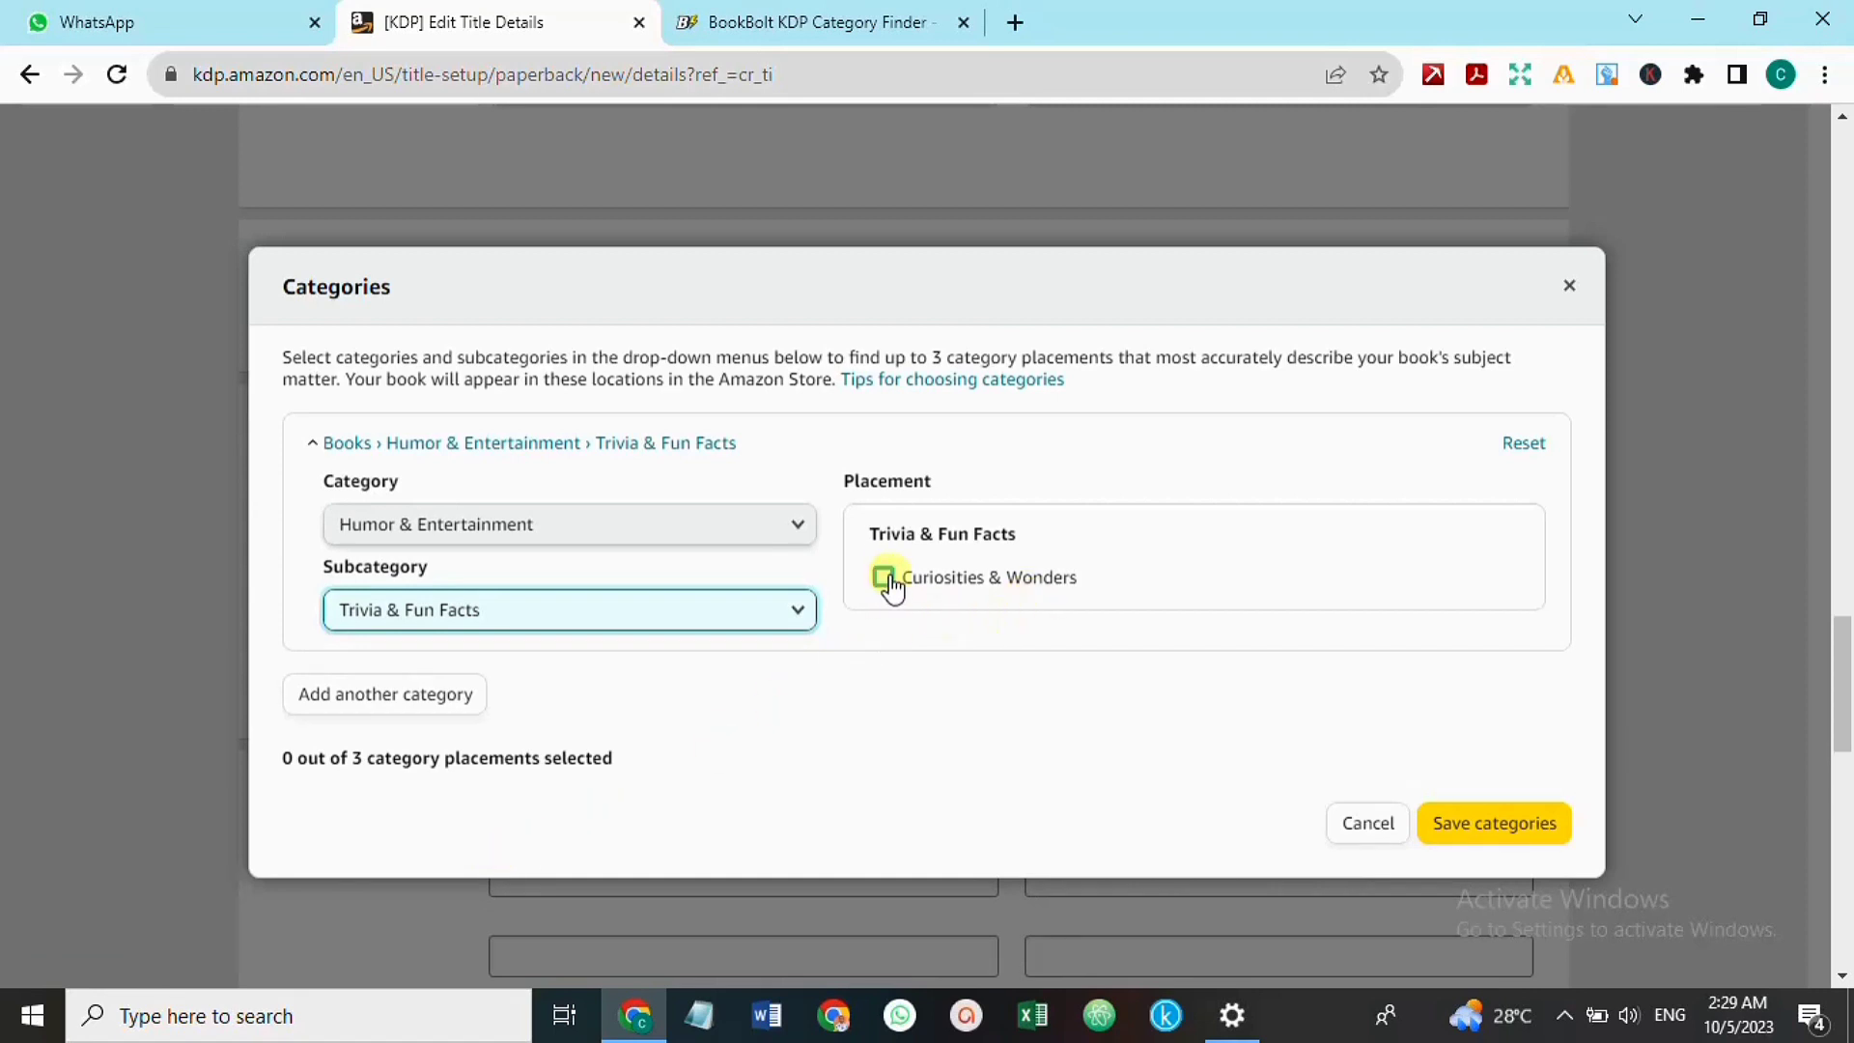
{"action": "left_click", "coordinate": [882, 580]}
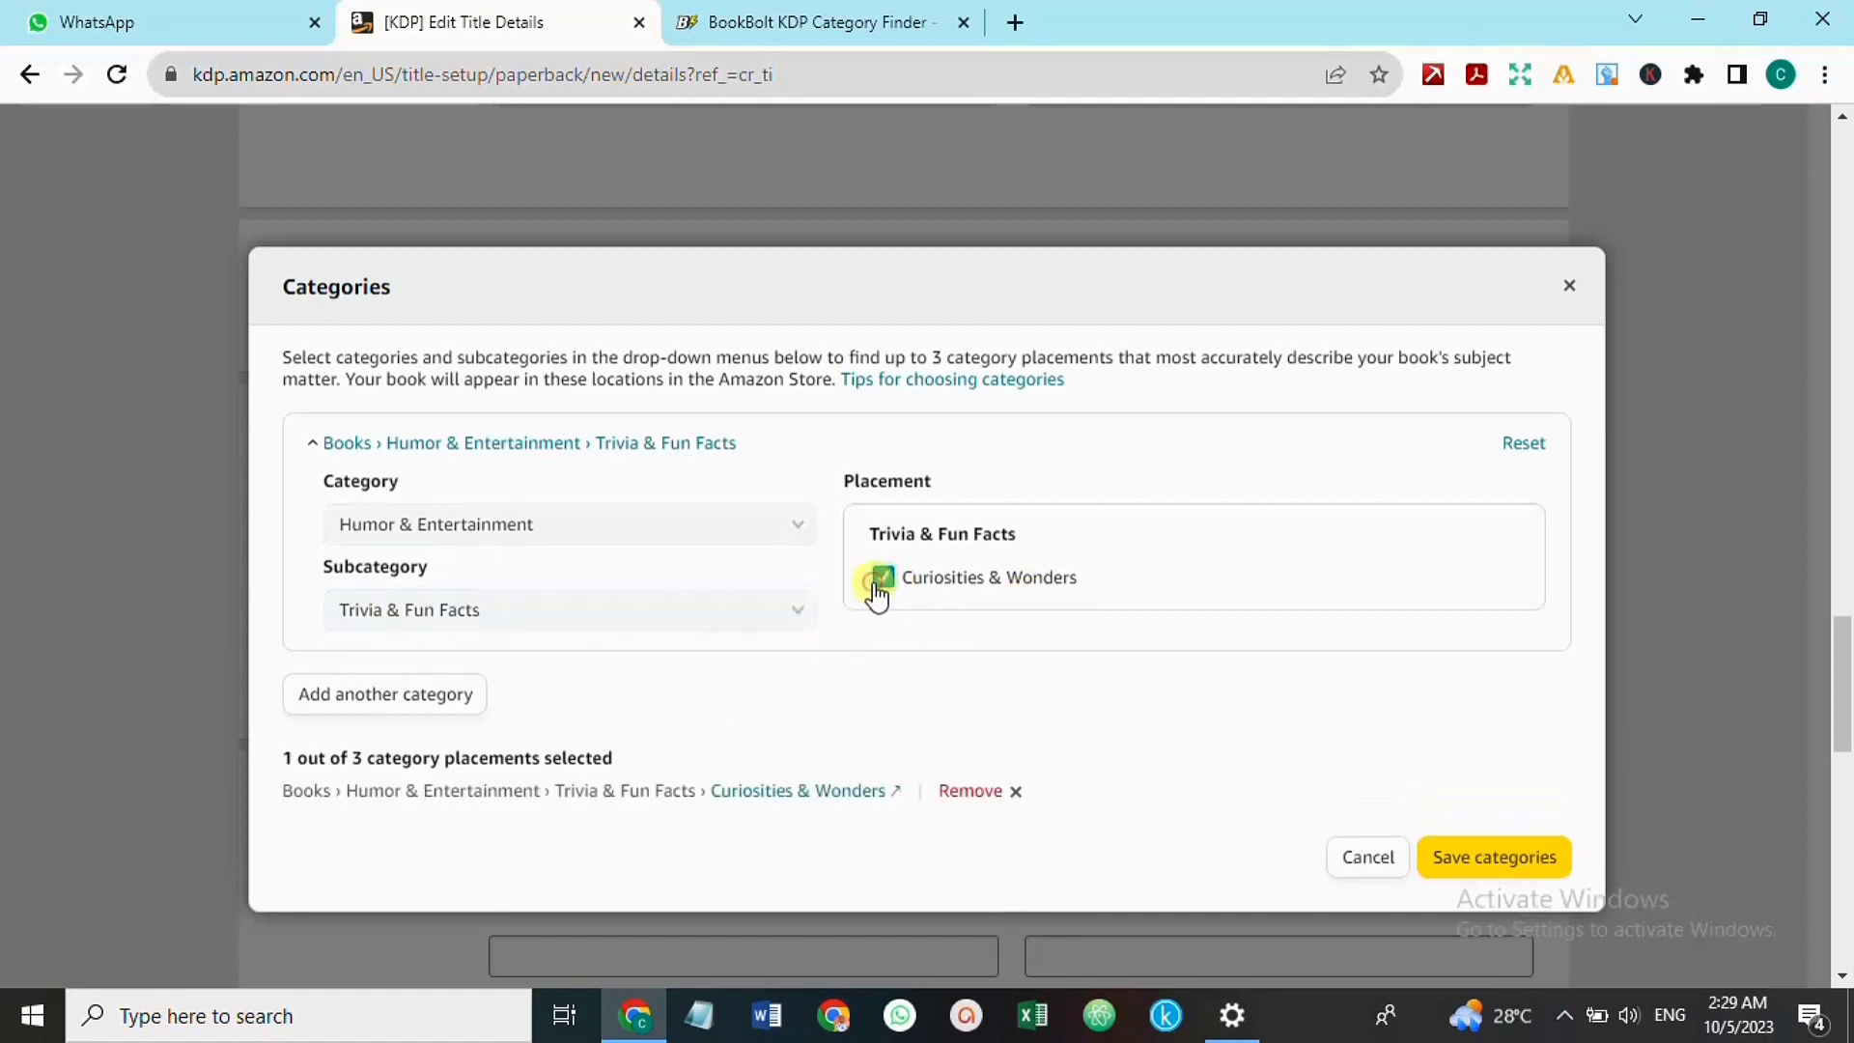
{"action": "left_click", "coordinate": [418, 712]}
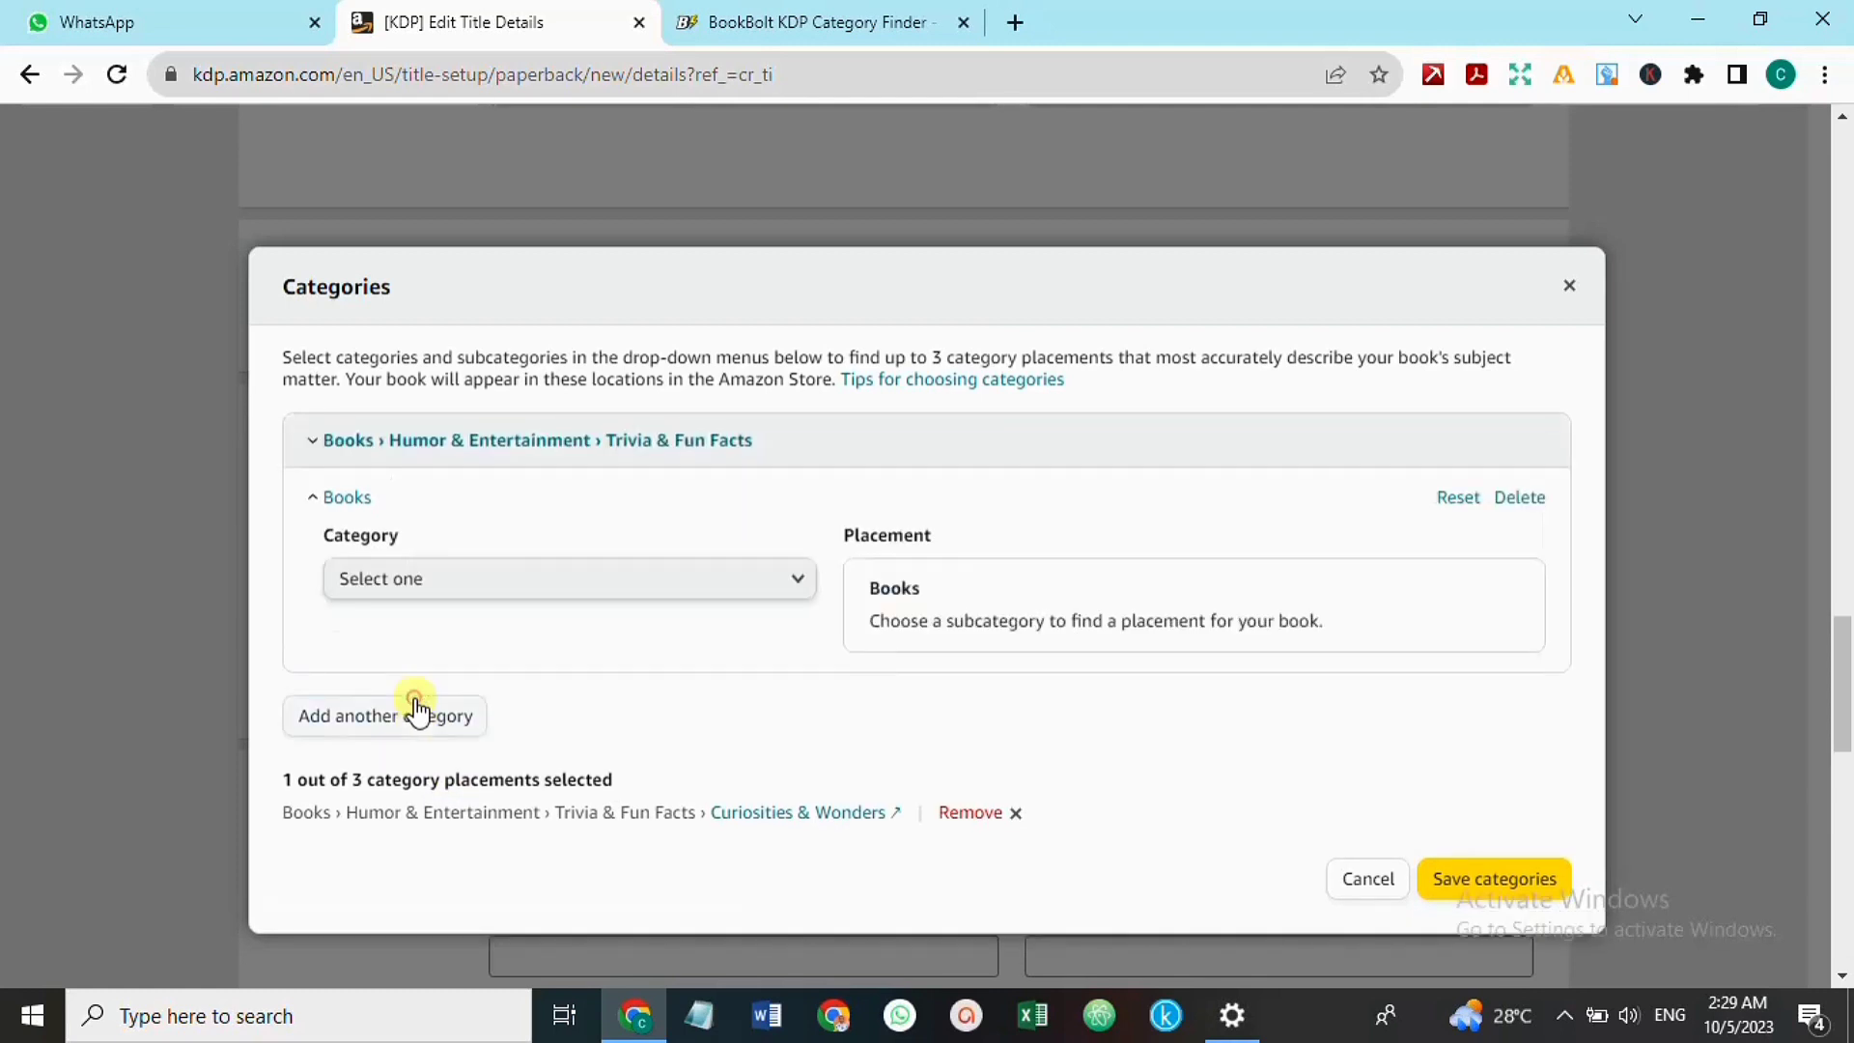
{"action": "left_click", "coordinate": [538, 587]}
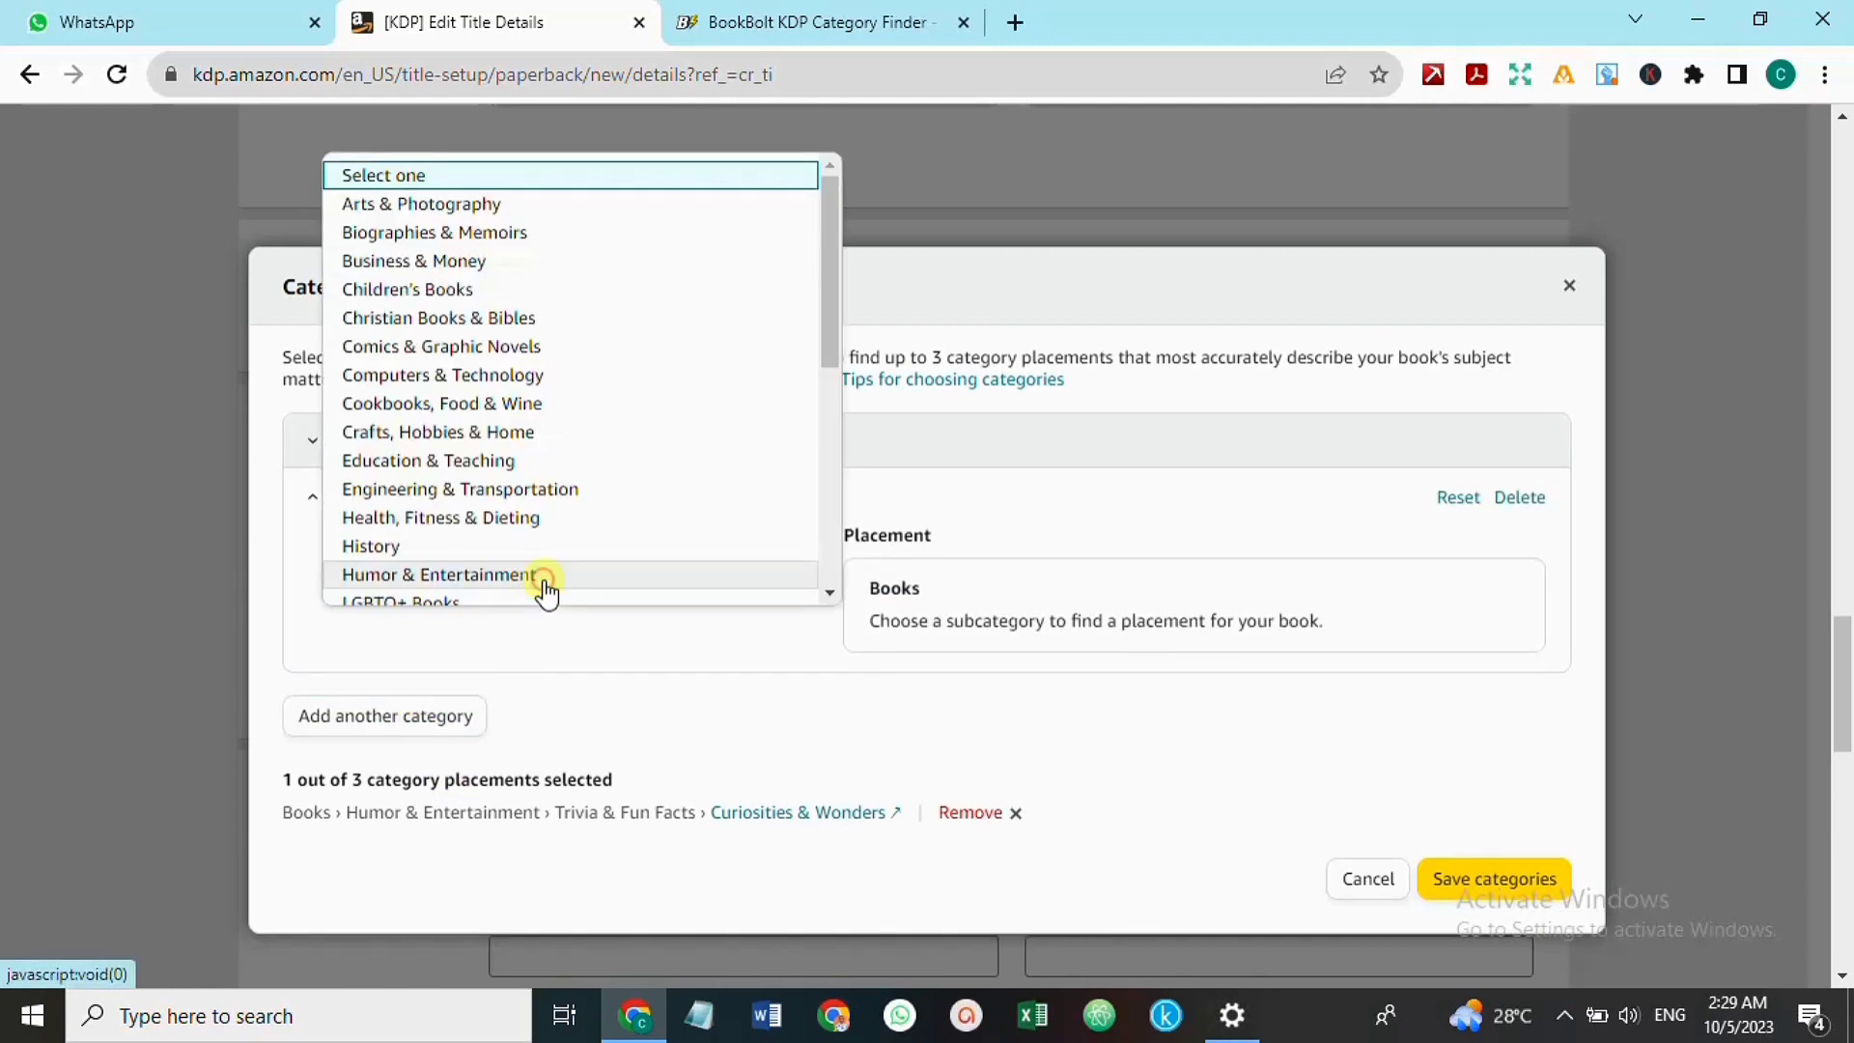
{"action": "left_click", "coordinate": [889, 910]}
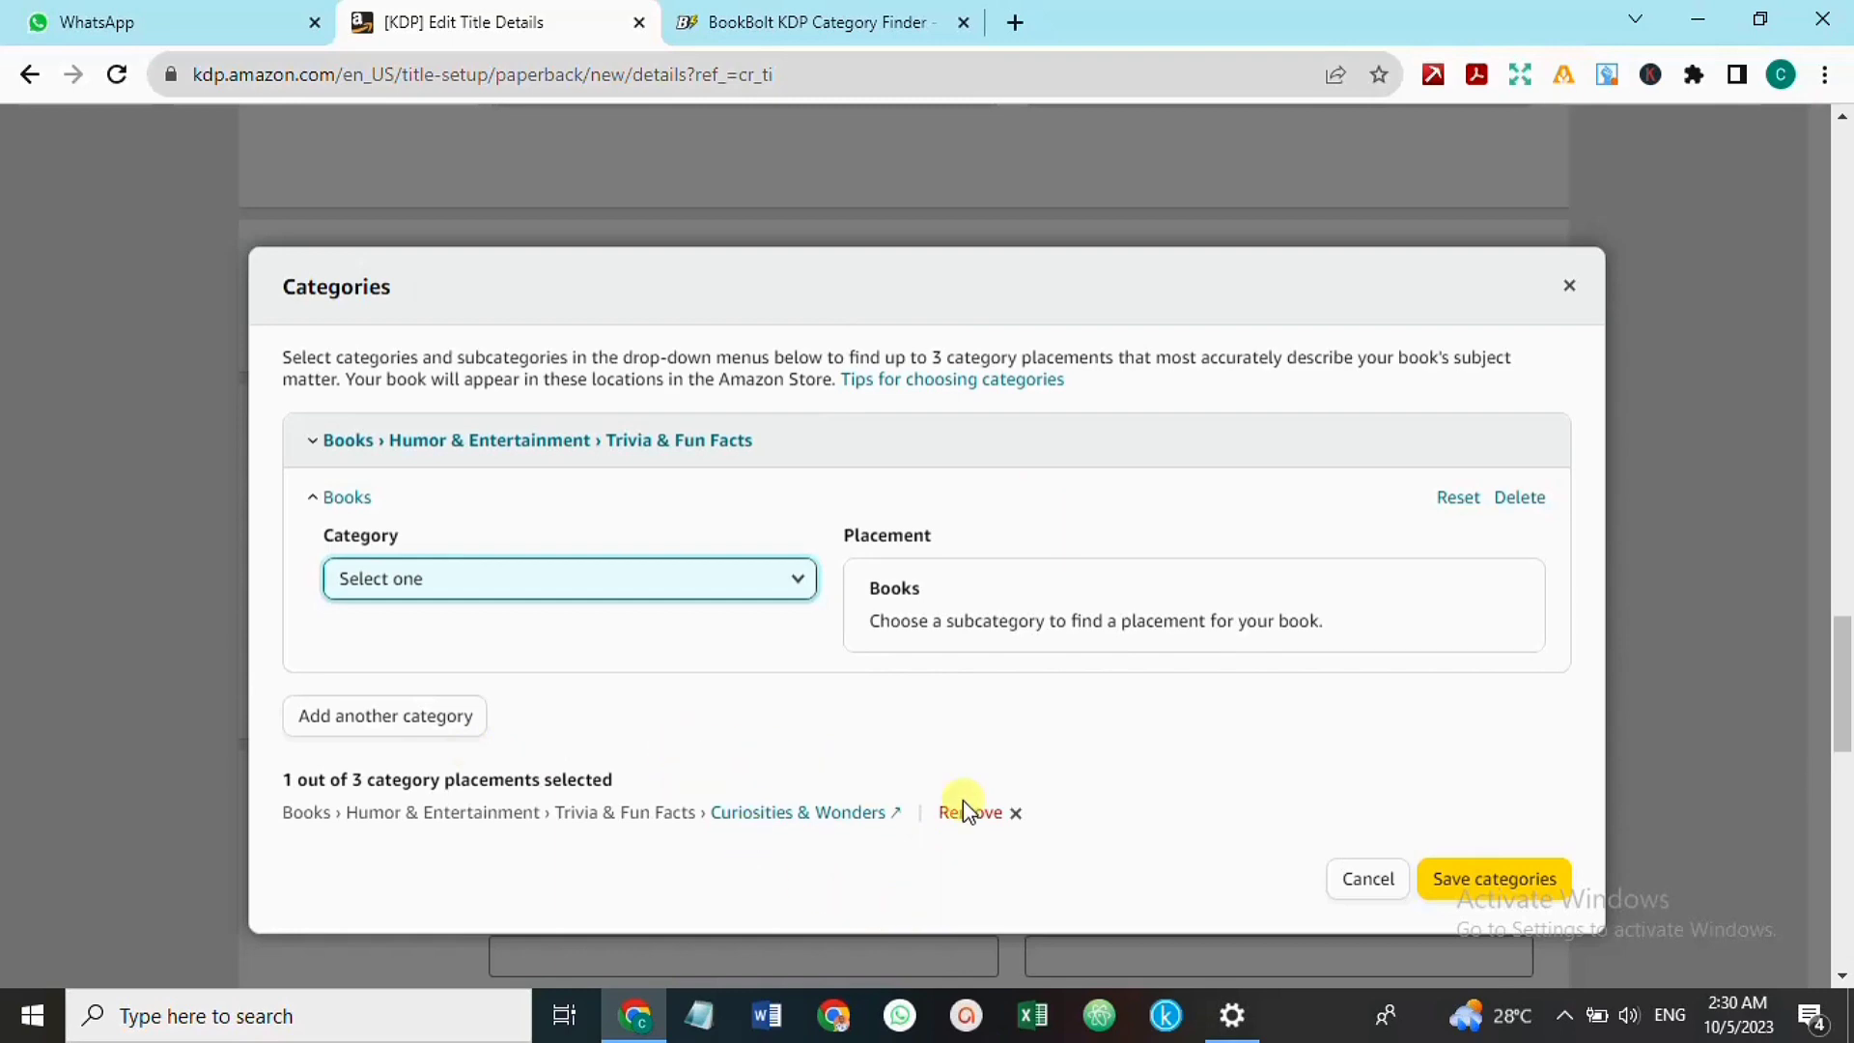
Save the selected category placement for the paperback
{"action": "left_click", "coordinate": [1506, 883]}
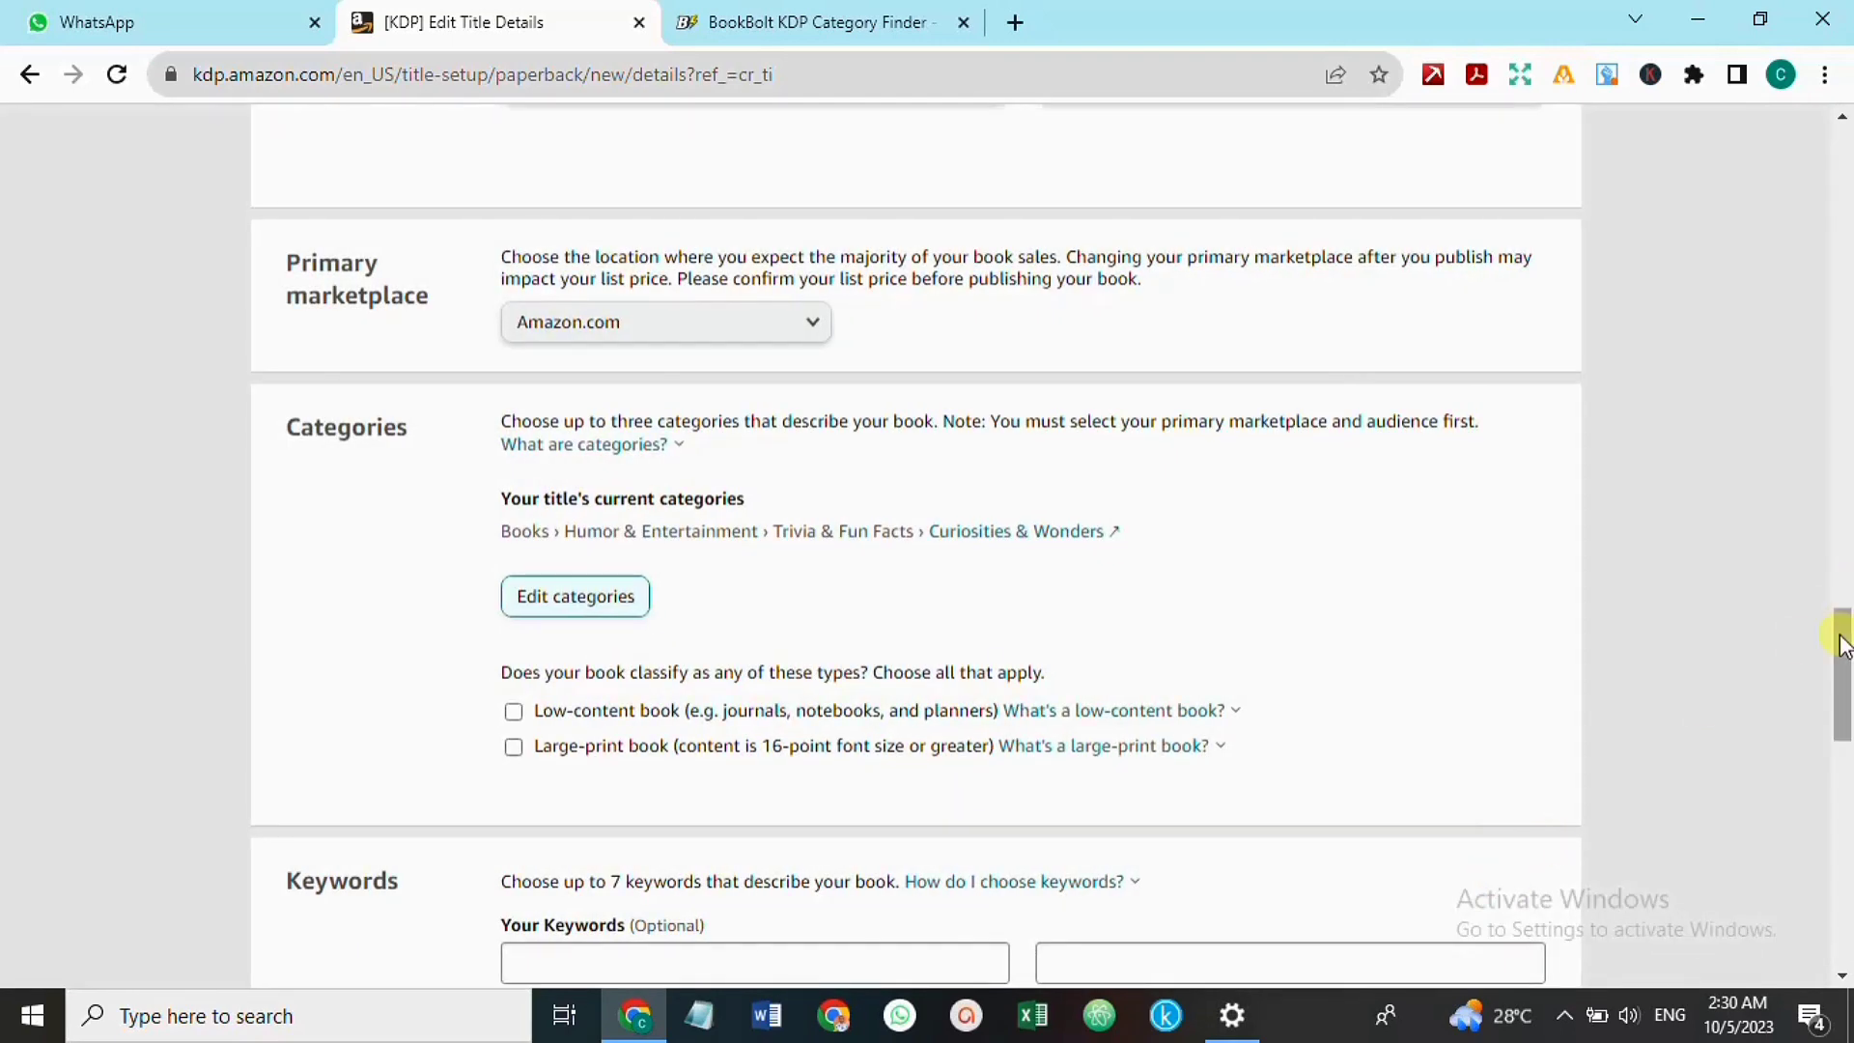
Enter "having fun", "dealing with stress" and "fun for adults" as the first three book keywords
{"action": "scroll", "coordinate": [1412, 659], "scroll_direction": "down", "scroll_amount": 4}
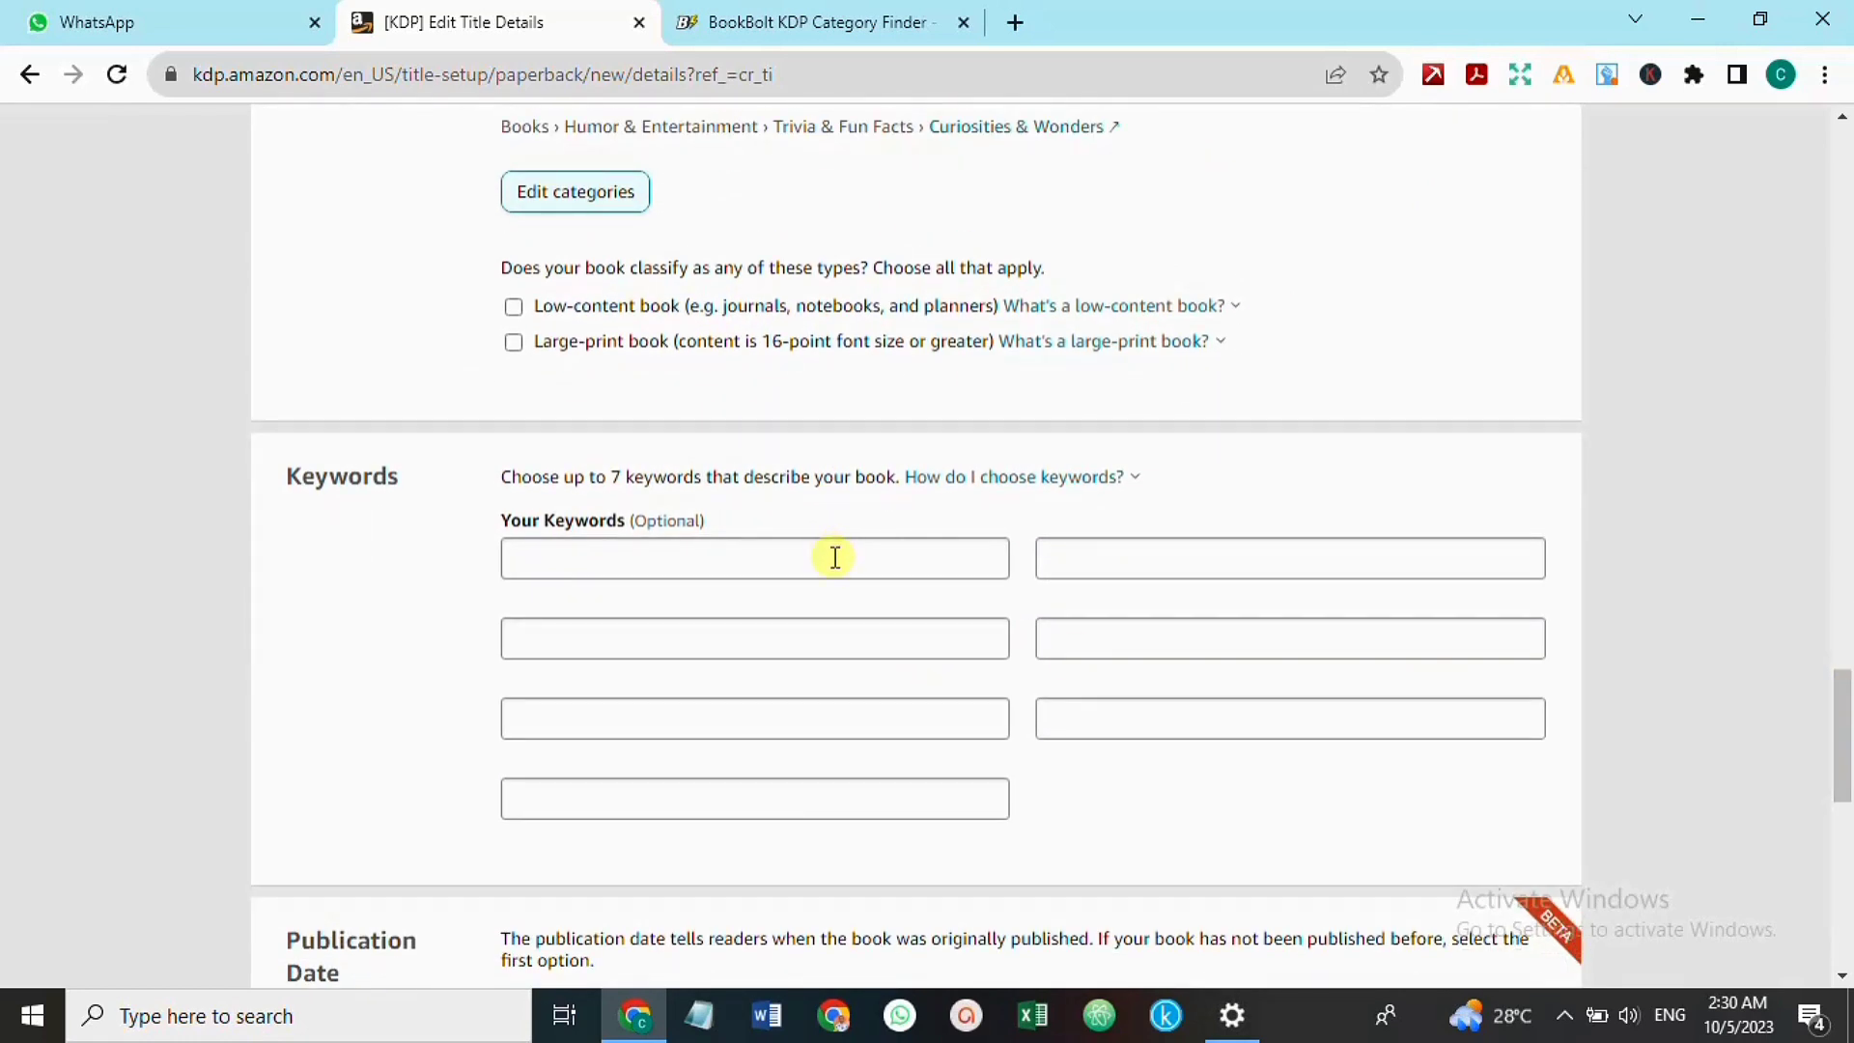
{"action": "left_click", "coordinate": [836, 557]}
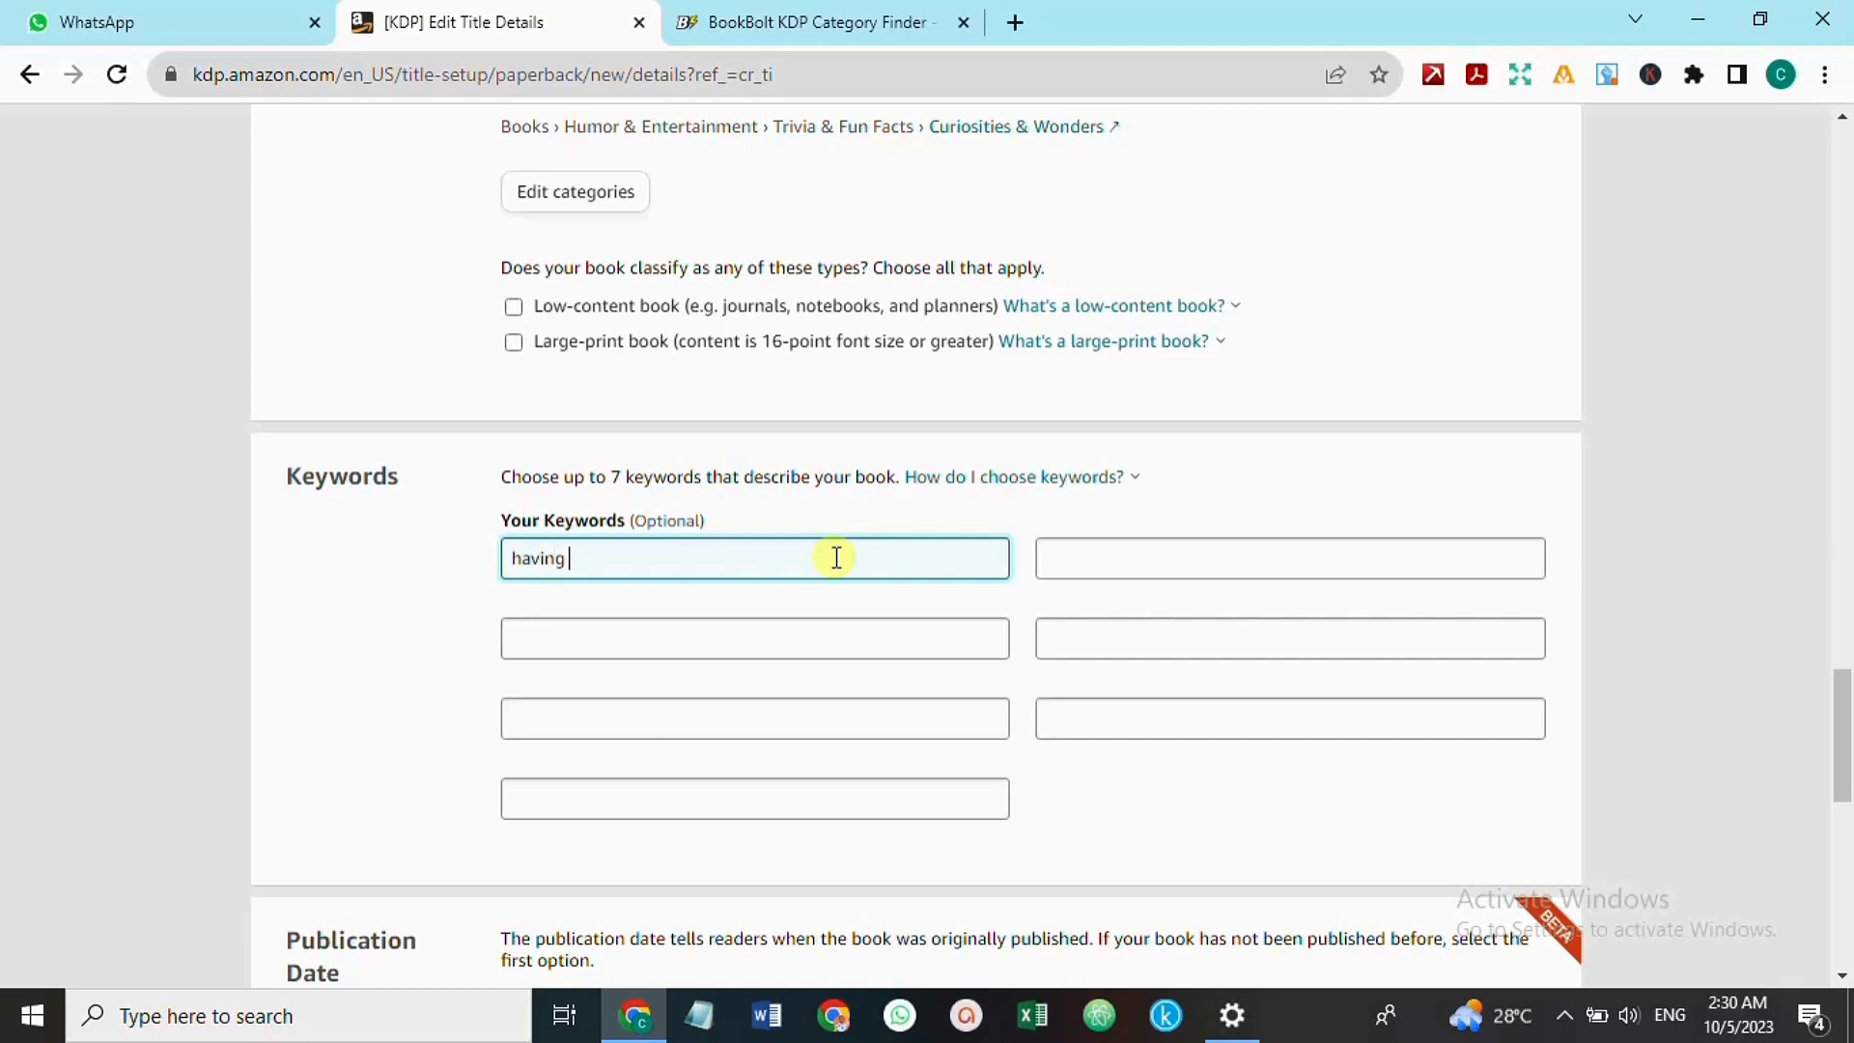
{"action": "left_click", "coordinate": [1068, 551]}
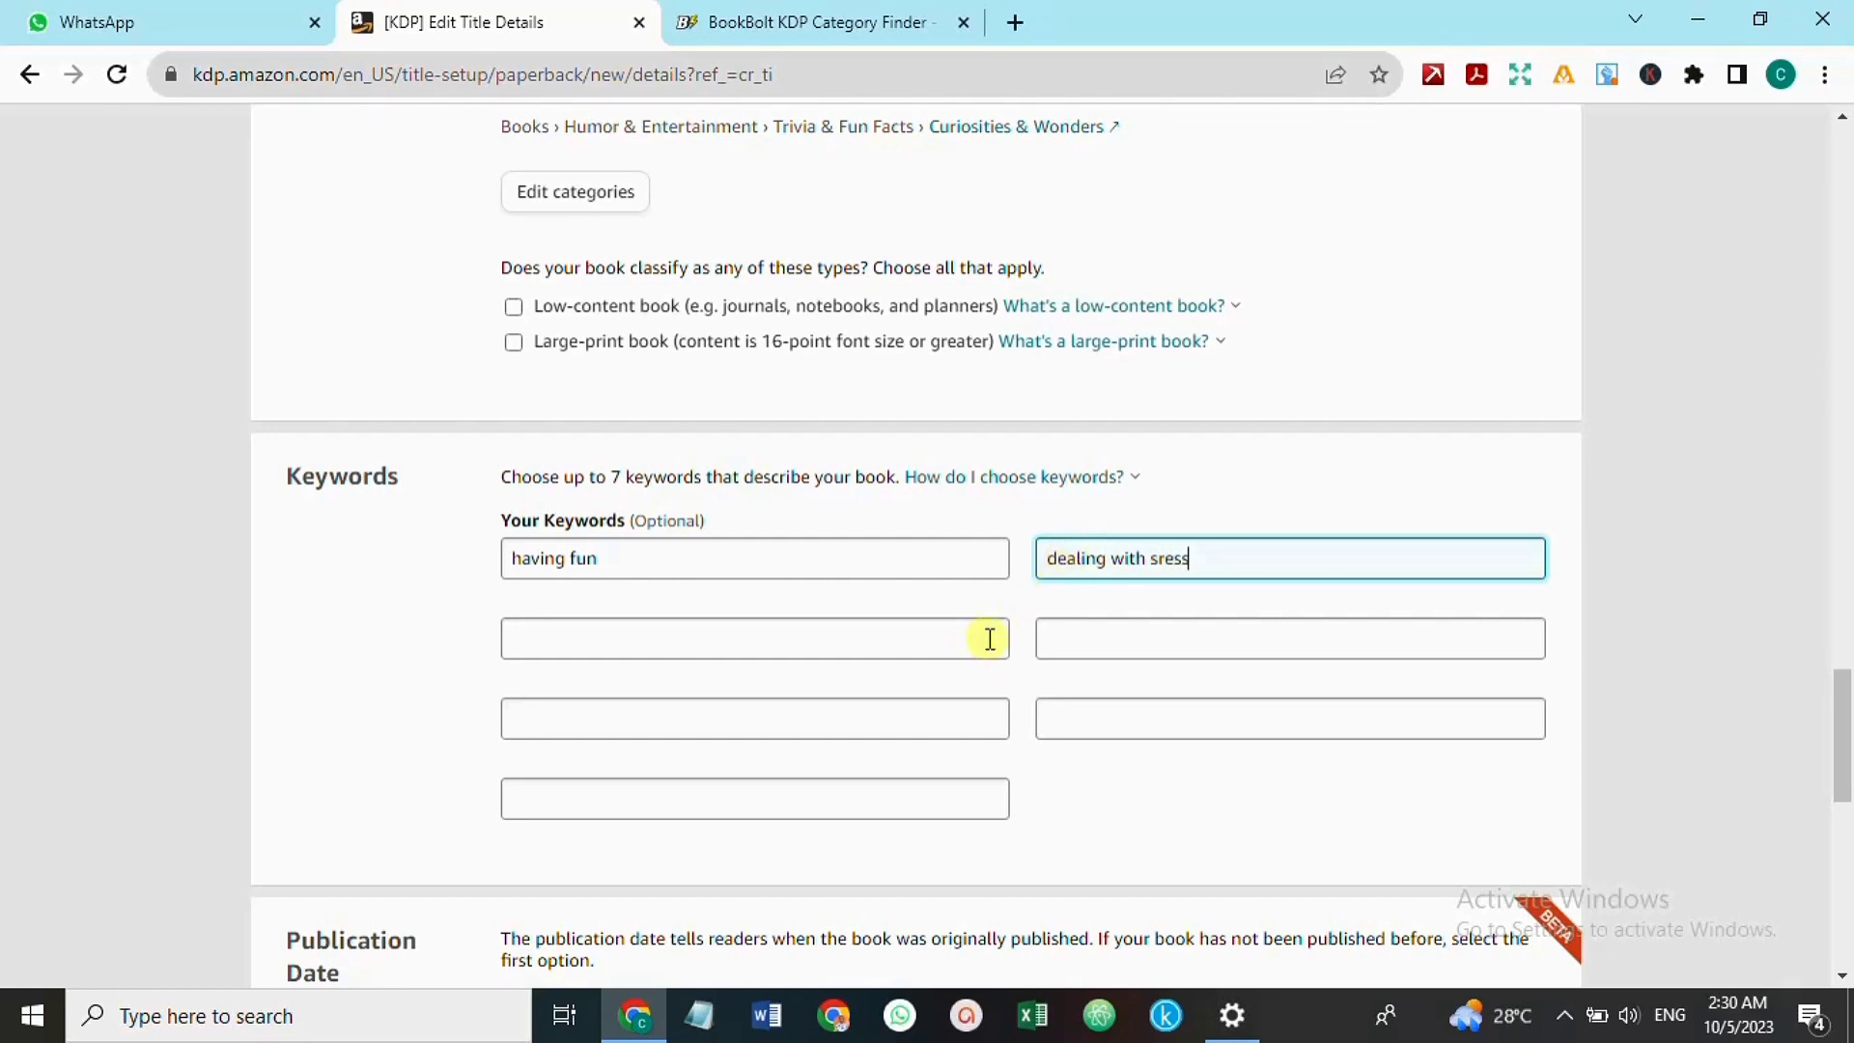
{"action": "left_click", "coordinate": [1163, 561]}
{"action": "type", "text": "t"}
{"action": "left_click", "coordinate": [834, 635]}
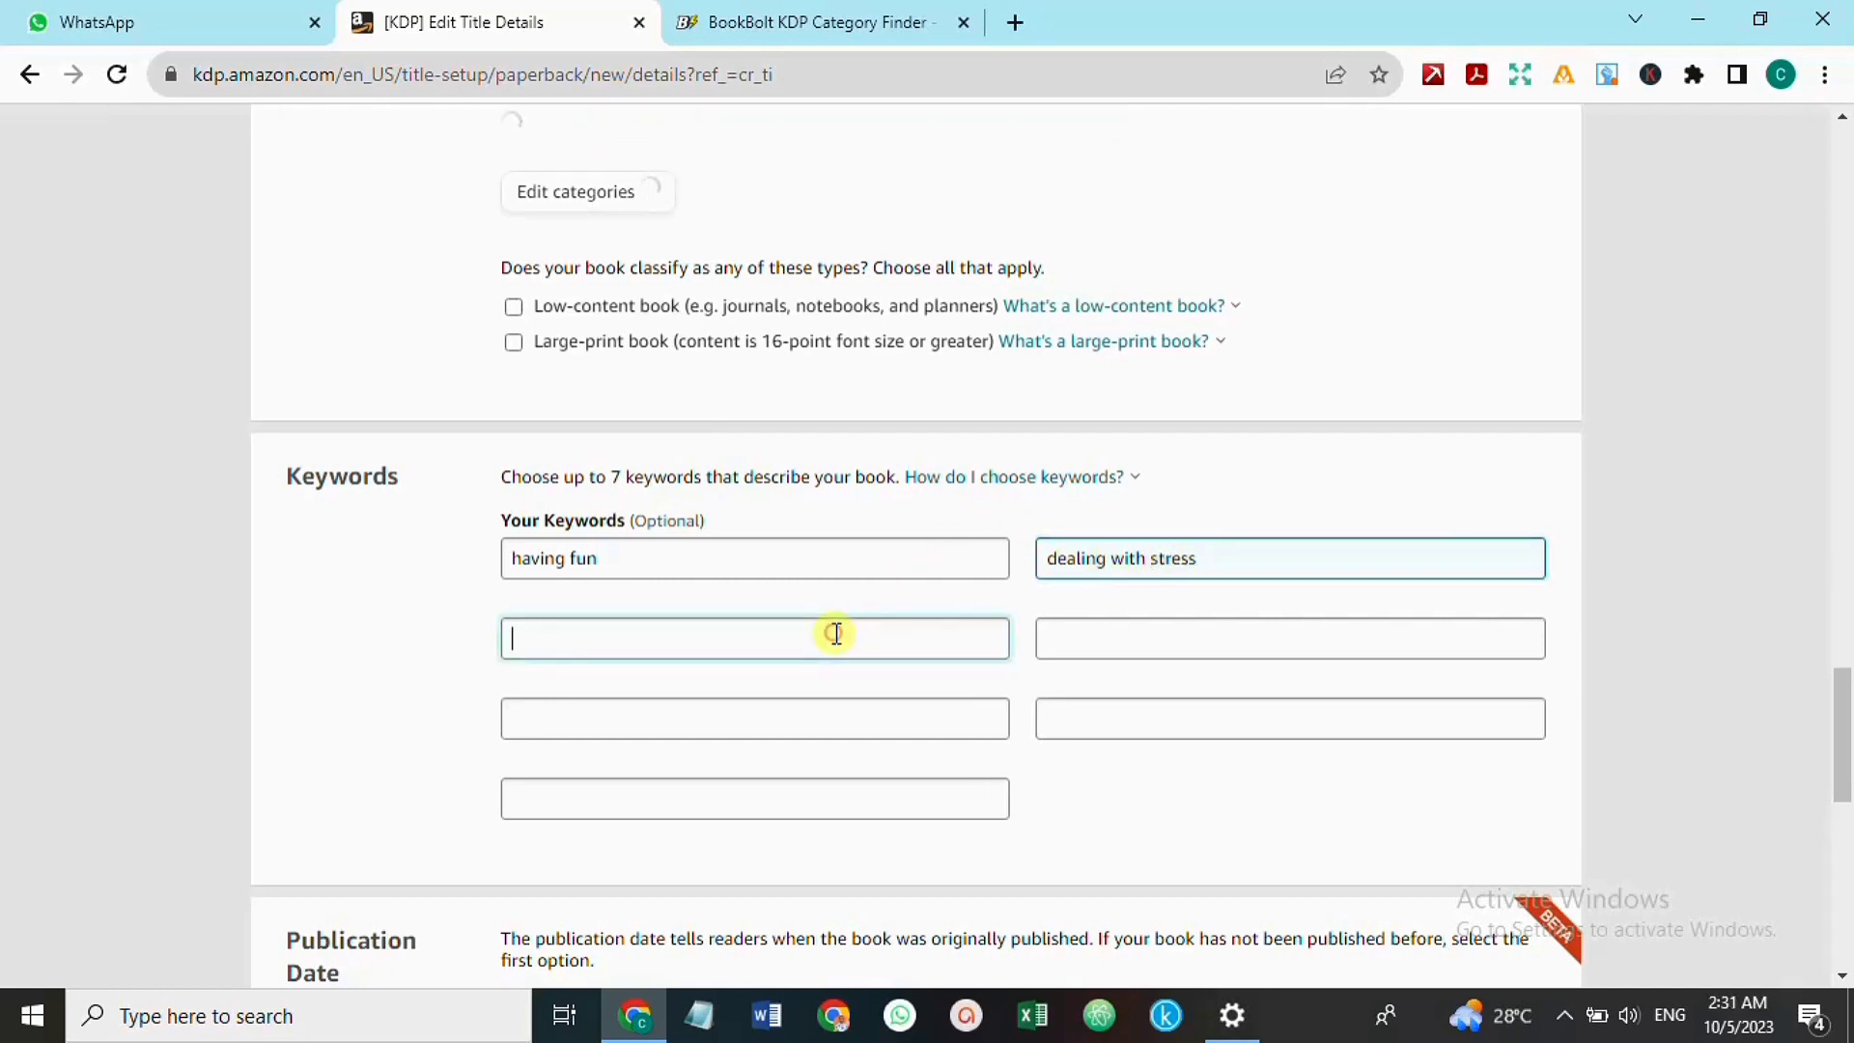
{"action": "type", "text": "fun for adults"}
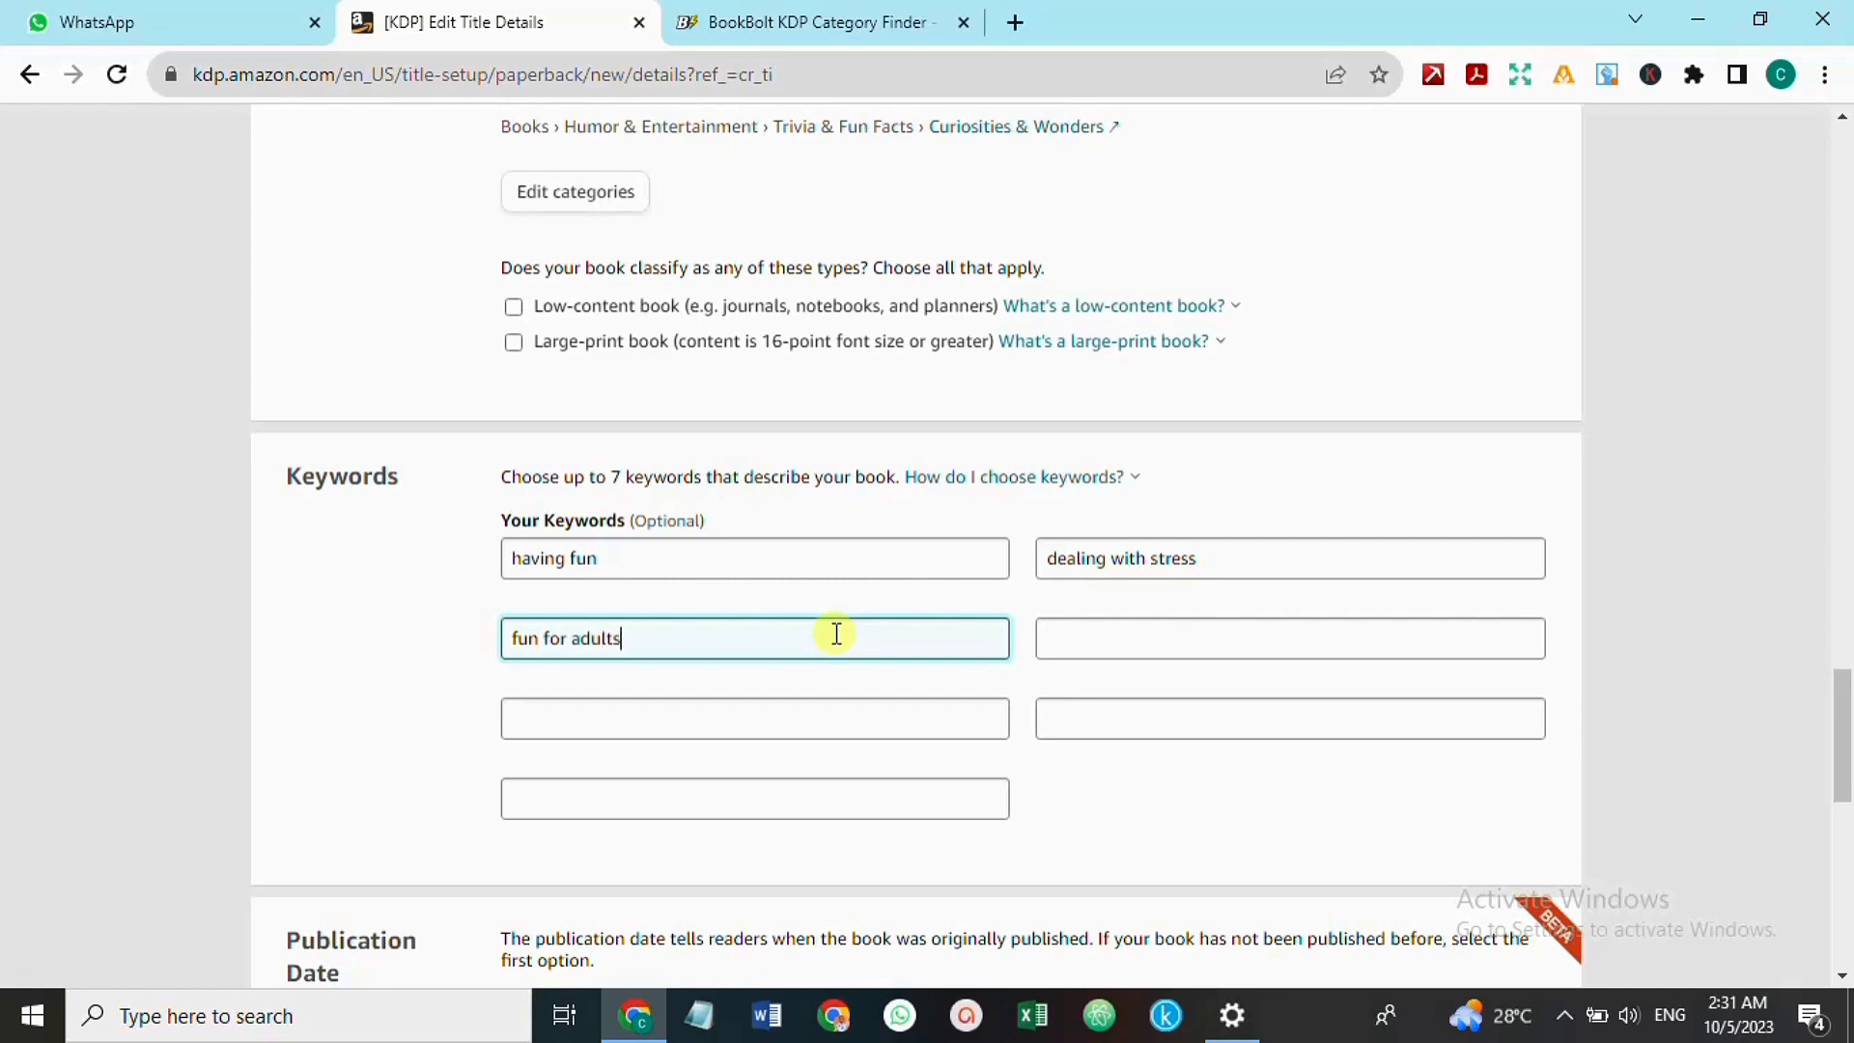
Fill the remaining four keywords with "fun for kids", "how to live happily", "handling depression" and "fun for older women"
{"action": "left_click", "coordinate": [1109, 639]}
{"action": "type", "text": "fun for kids"}
{"action": "left_click", "coordinate": [608, 718]}
{"action": "type", "text": "how to live happily"}
{"action": "left_click", "coordinate": [1130, 720]}
{"action": "type", "text": "handling depression"}
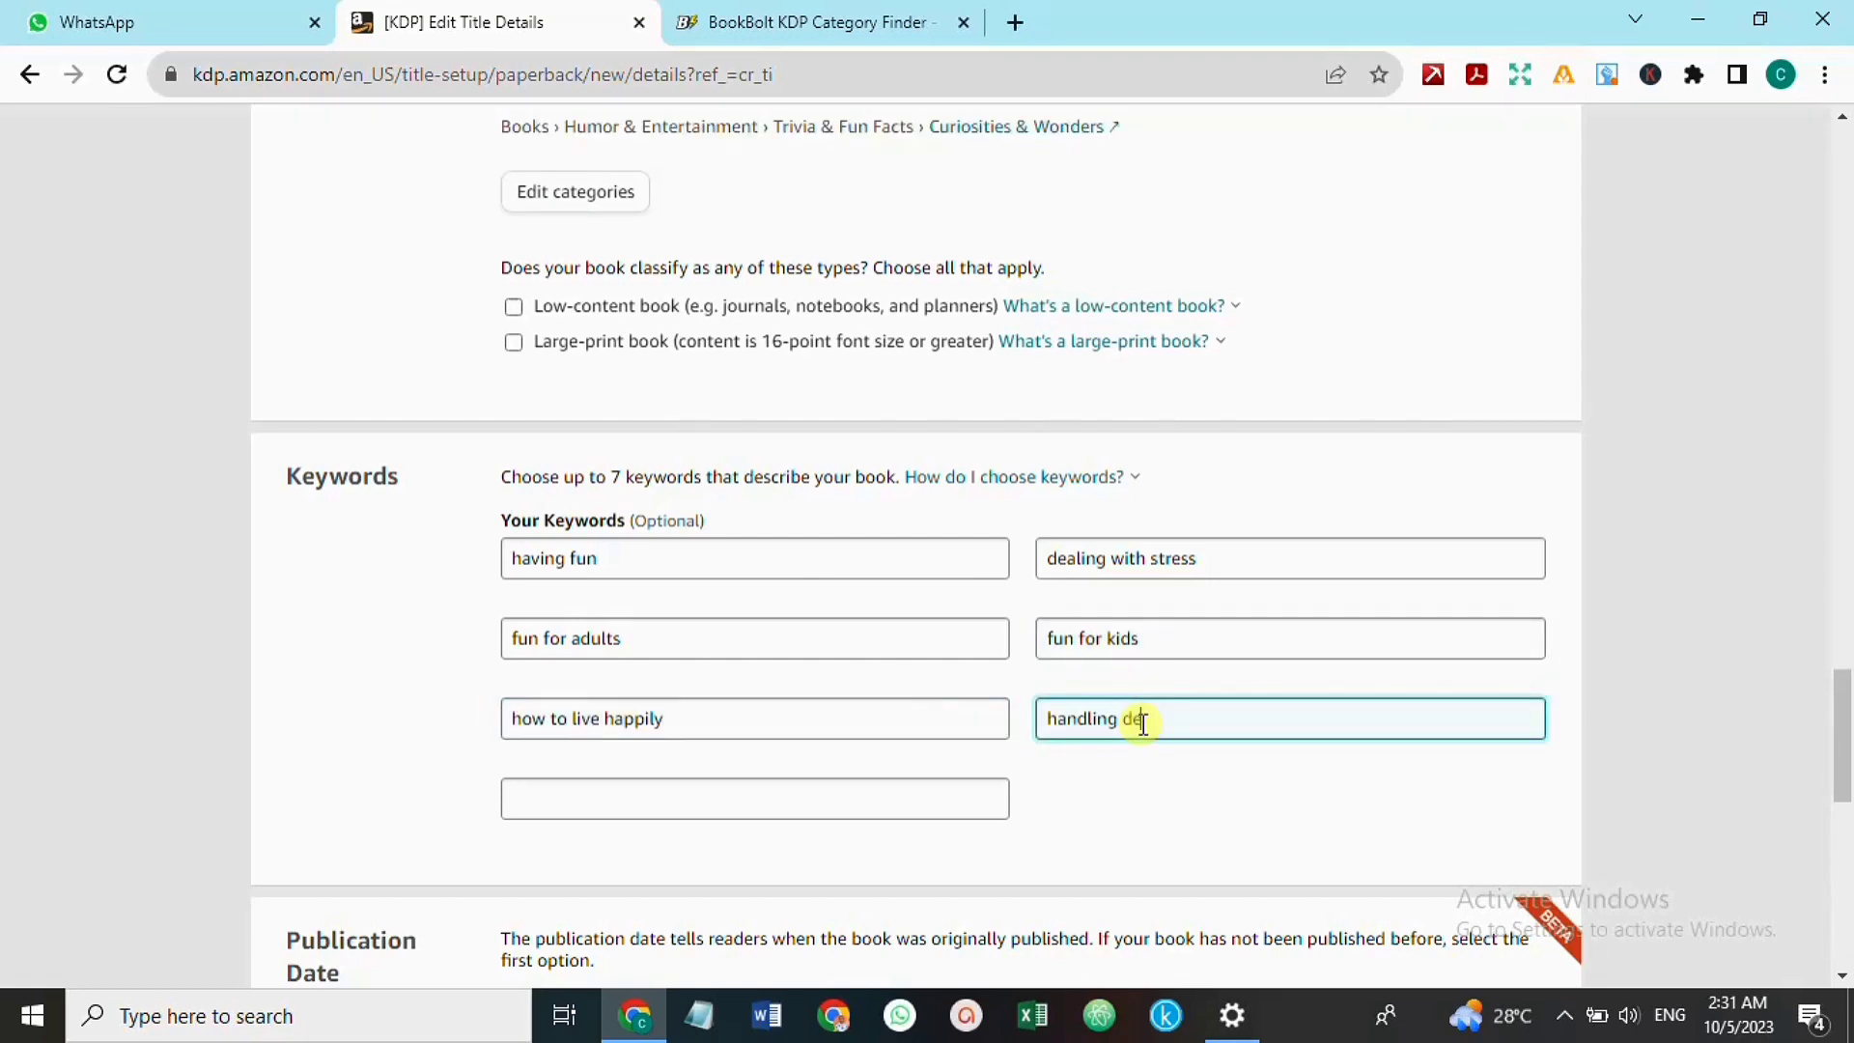
{"action": "left_click", "coordinate": [878, 797]}
{"action": "type", "text": "fun for older women"}
Dismiss the chat notification, then save the paperback details with the default publication and release dates and continue to the content stage
{"action": "left_click_drag", "start_coordinate": [1845, 763], "coordinate": [1844, 861]}
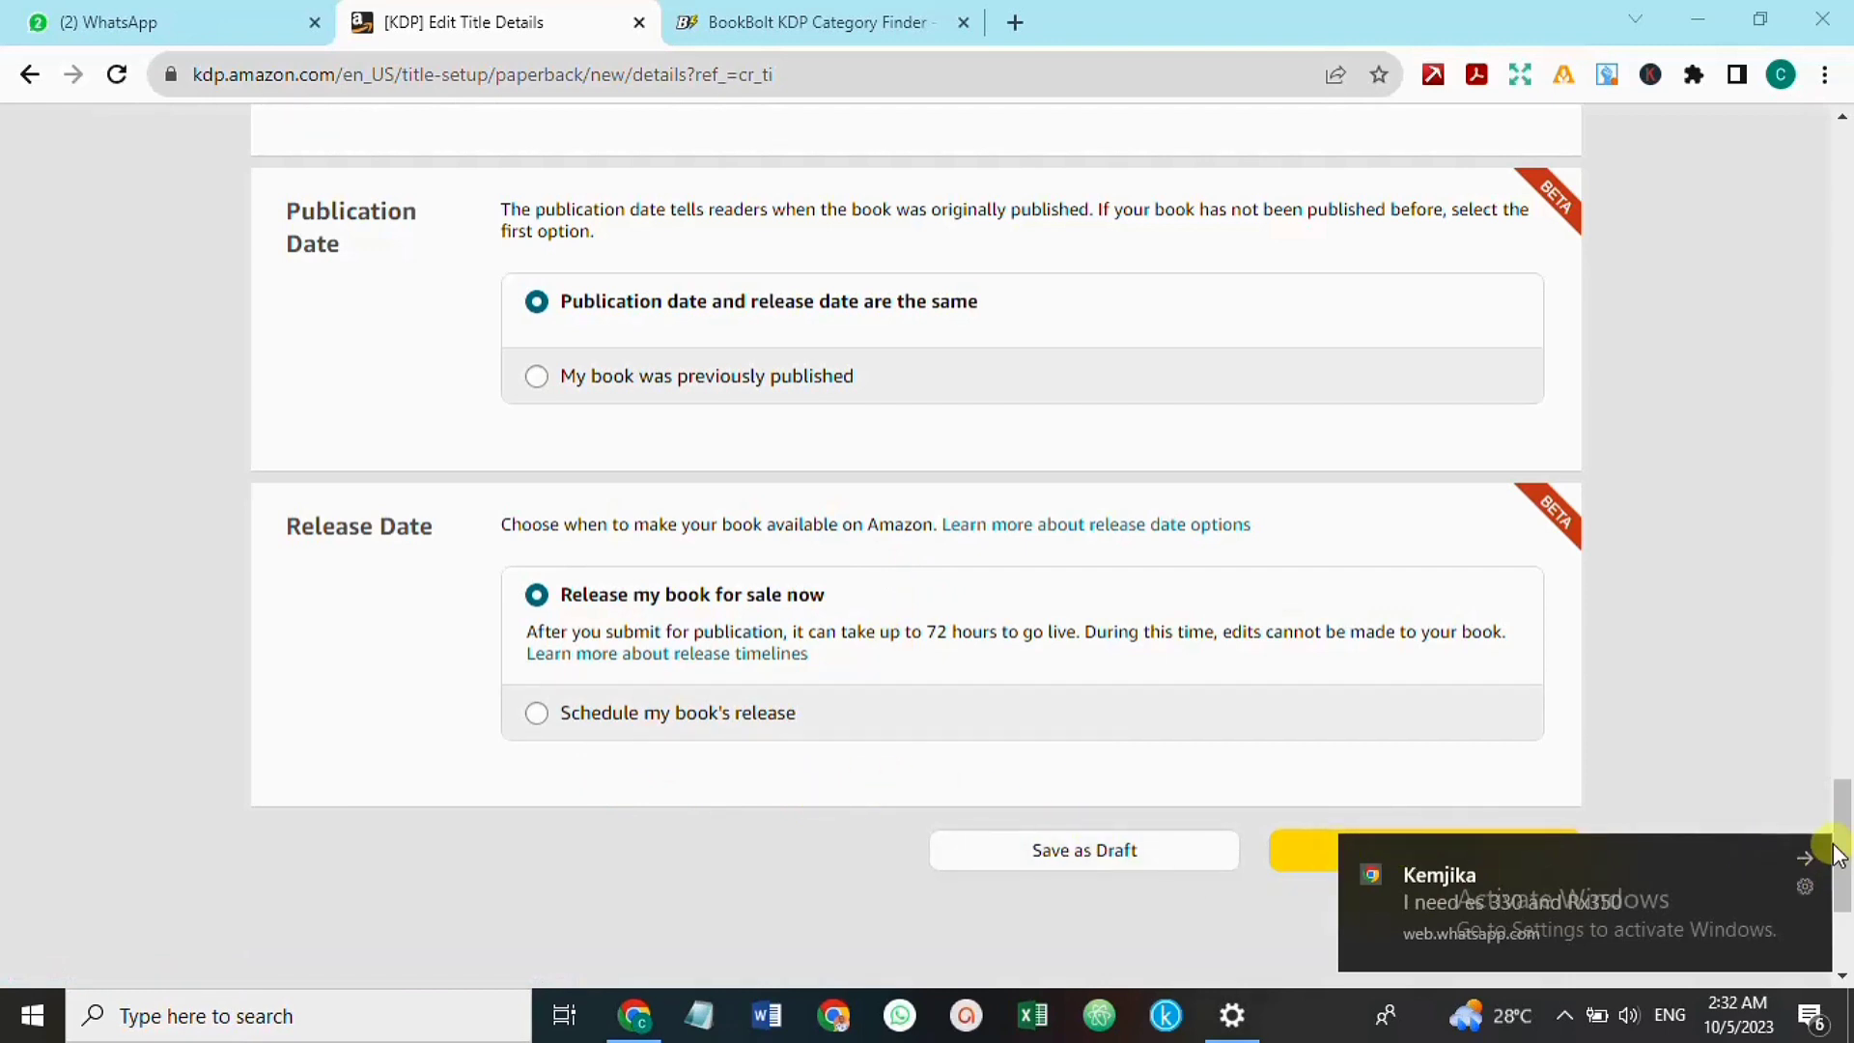
{"action": "left_click", "coordinate": [1805, 858]}
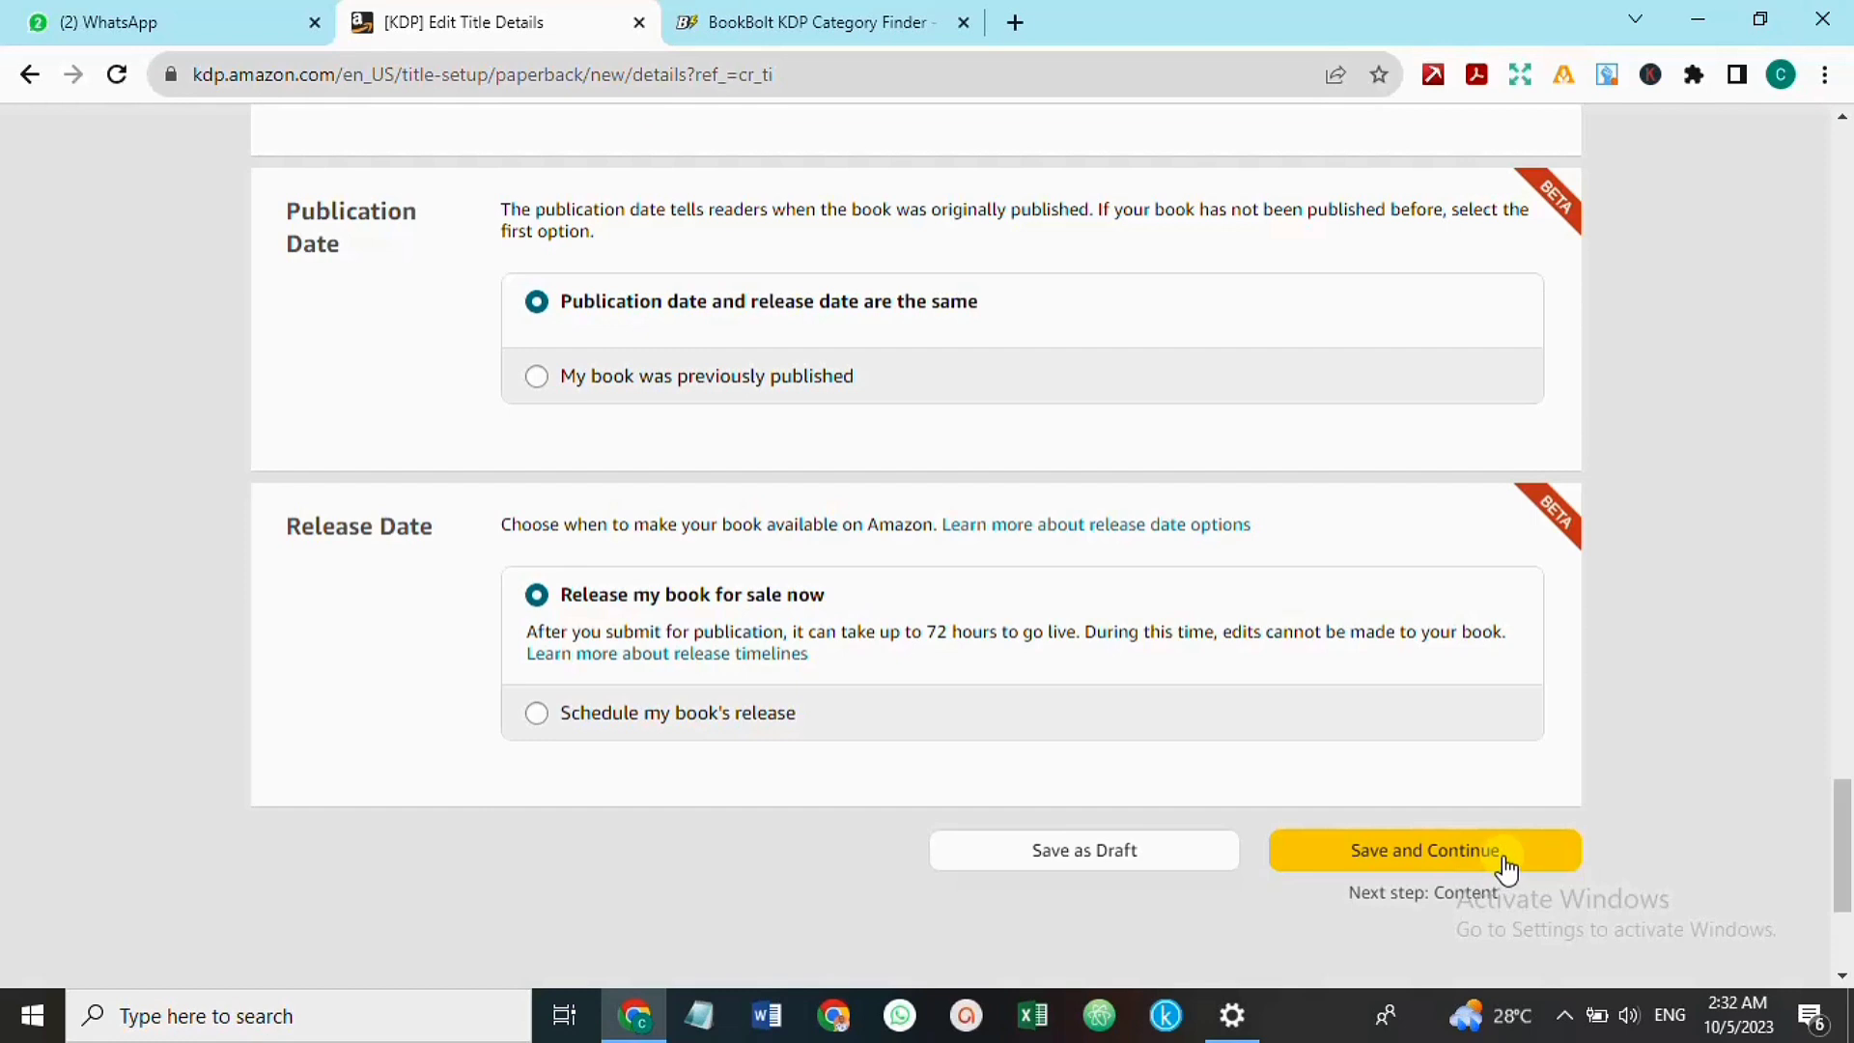
{"action": "left_click", "coordinate": [1438, 857]}
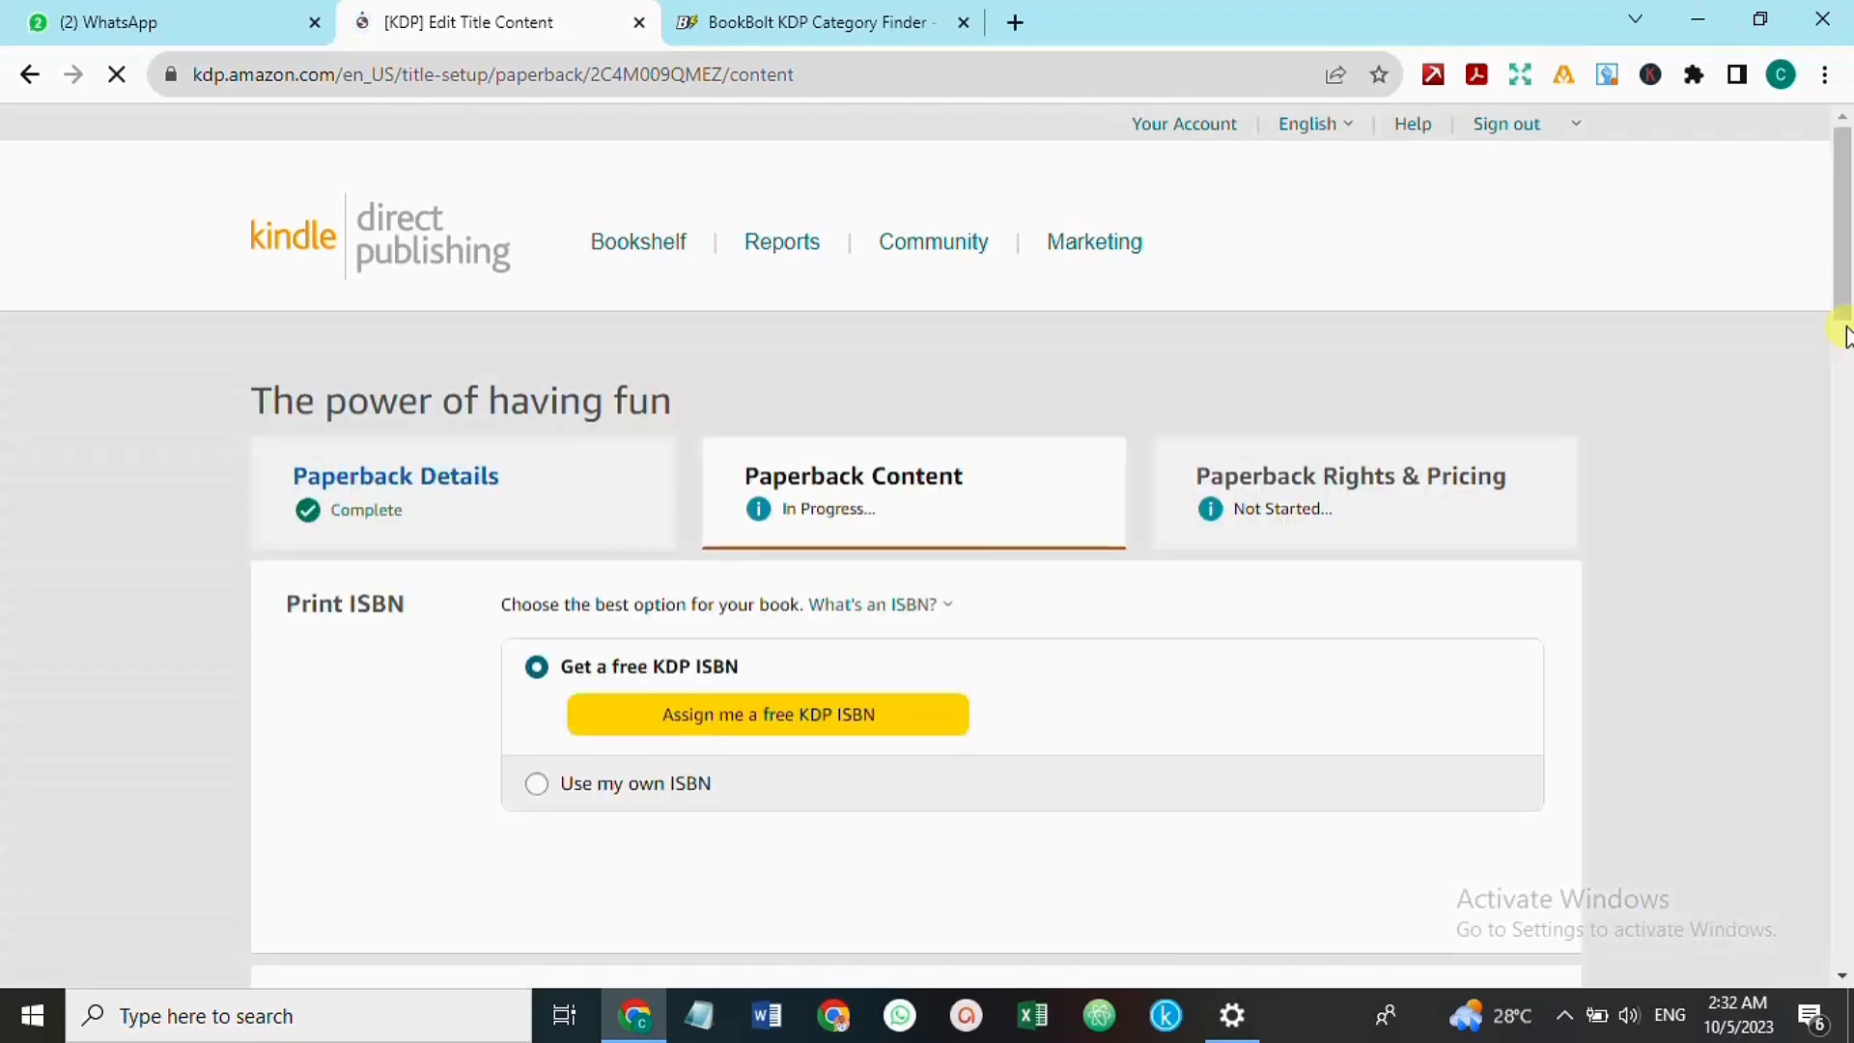
Try the standard color interior with white paper, and return the ink and paper type to black & white interior with white paper
{"action": "left_click_drag", "start_coordinate": [1845, 261], "coordinate": [1845, 351]}
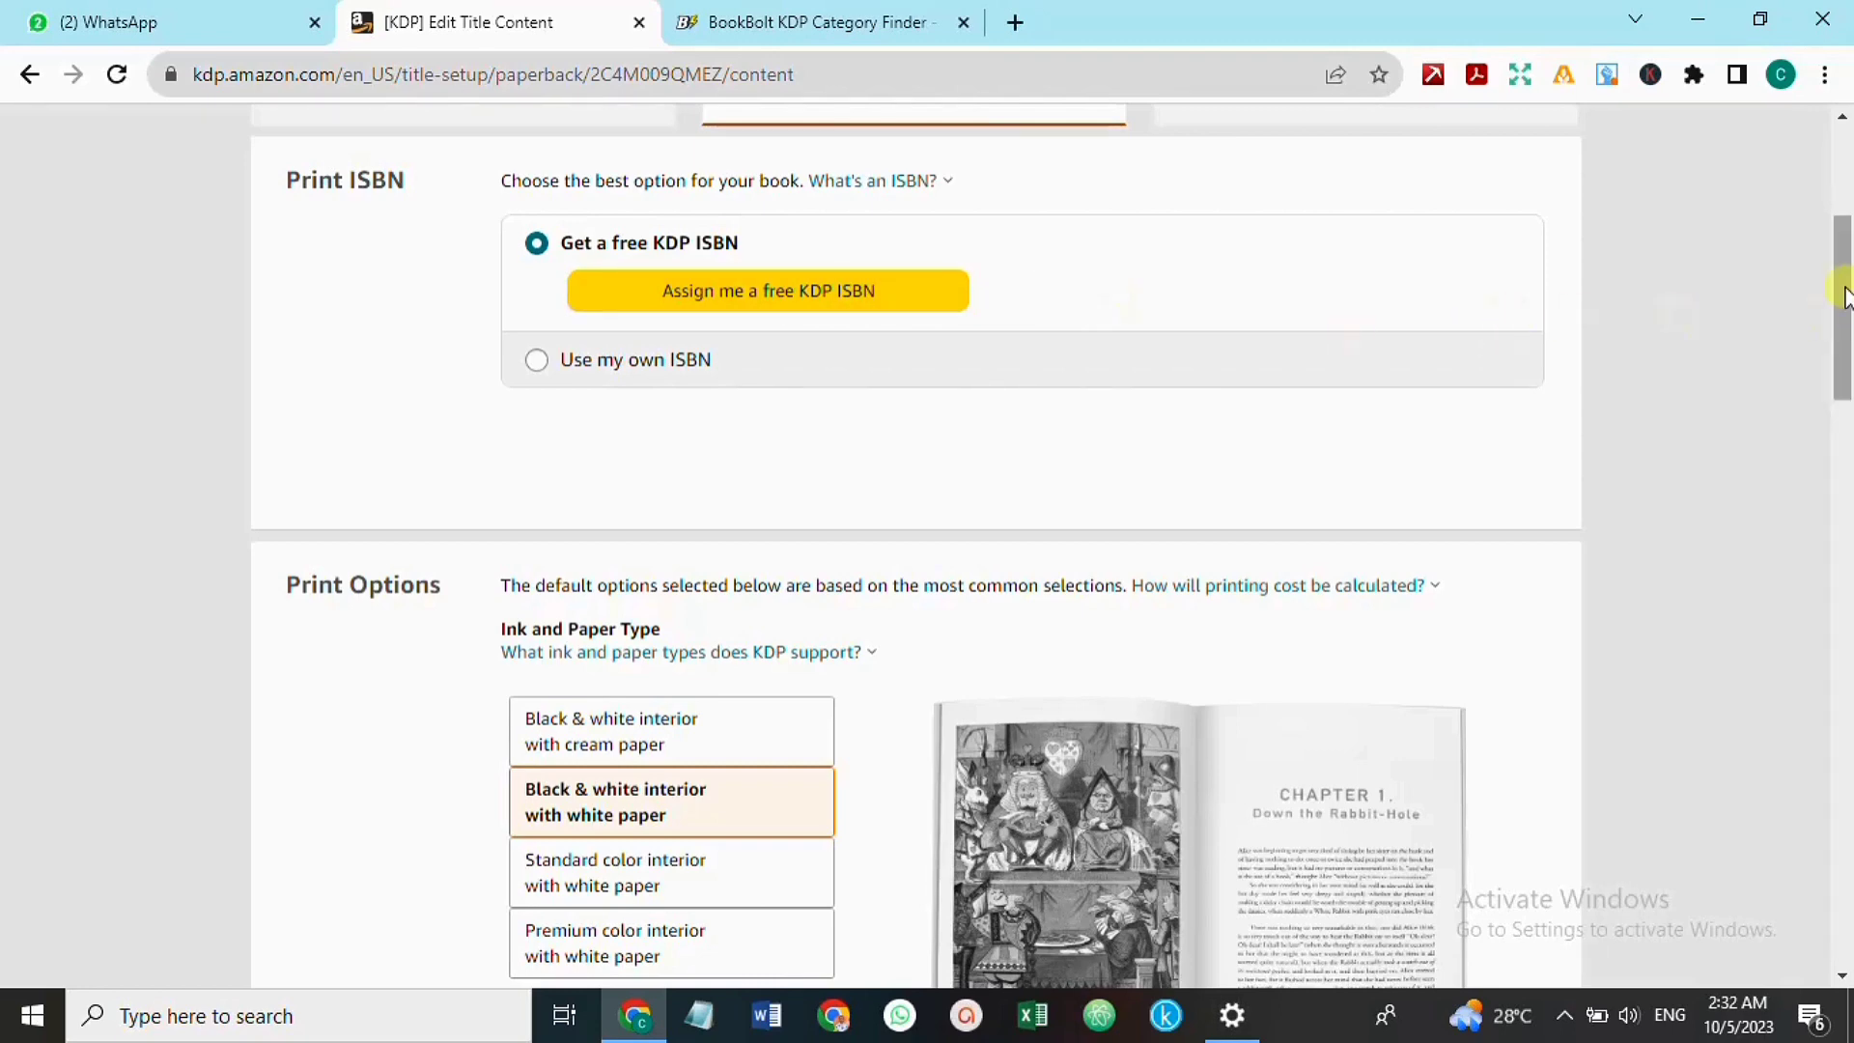
{"action": "left_click_drag", "start_coordinate": [1845, 292], "coordinate": [1845, 403]}
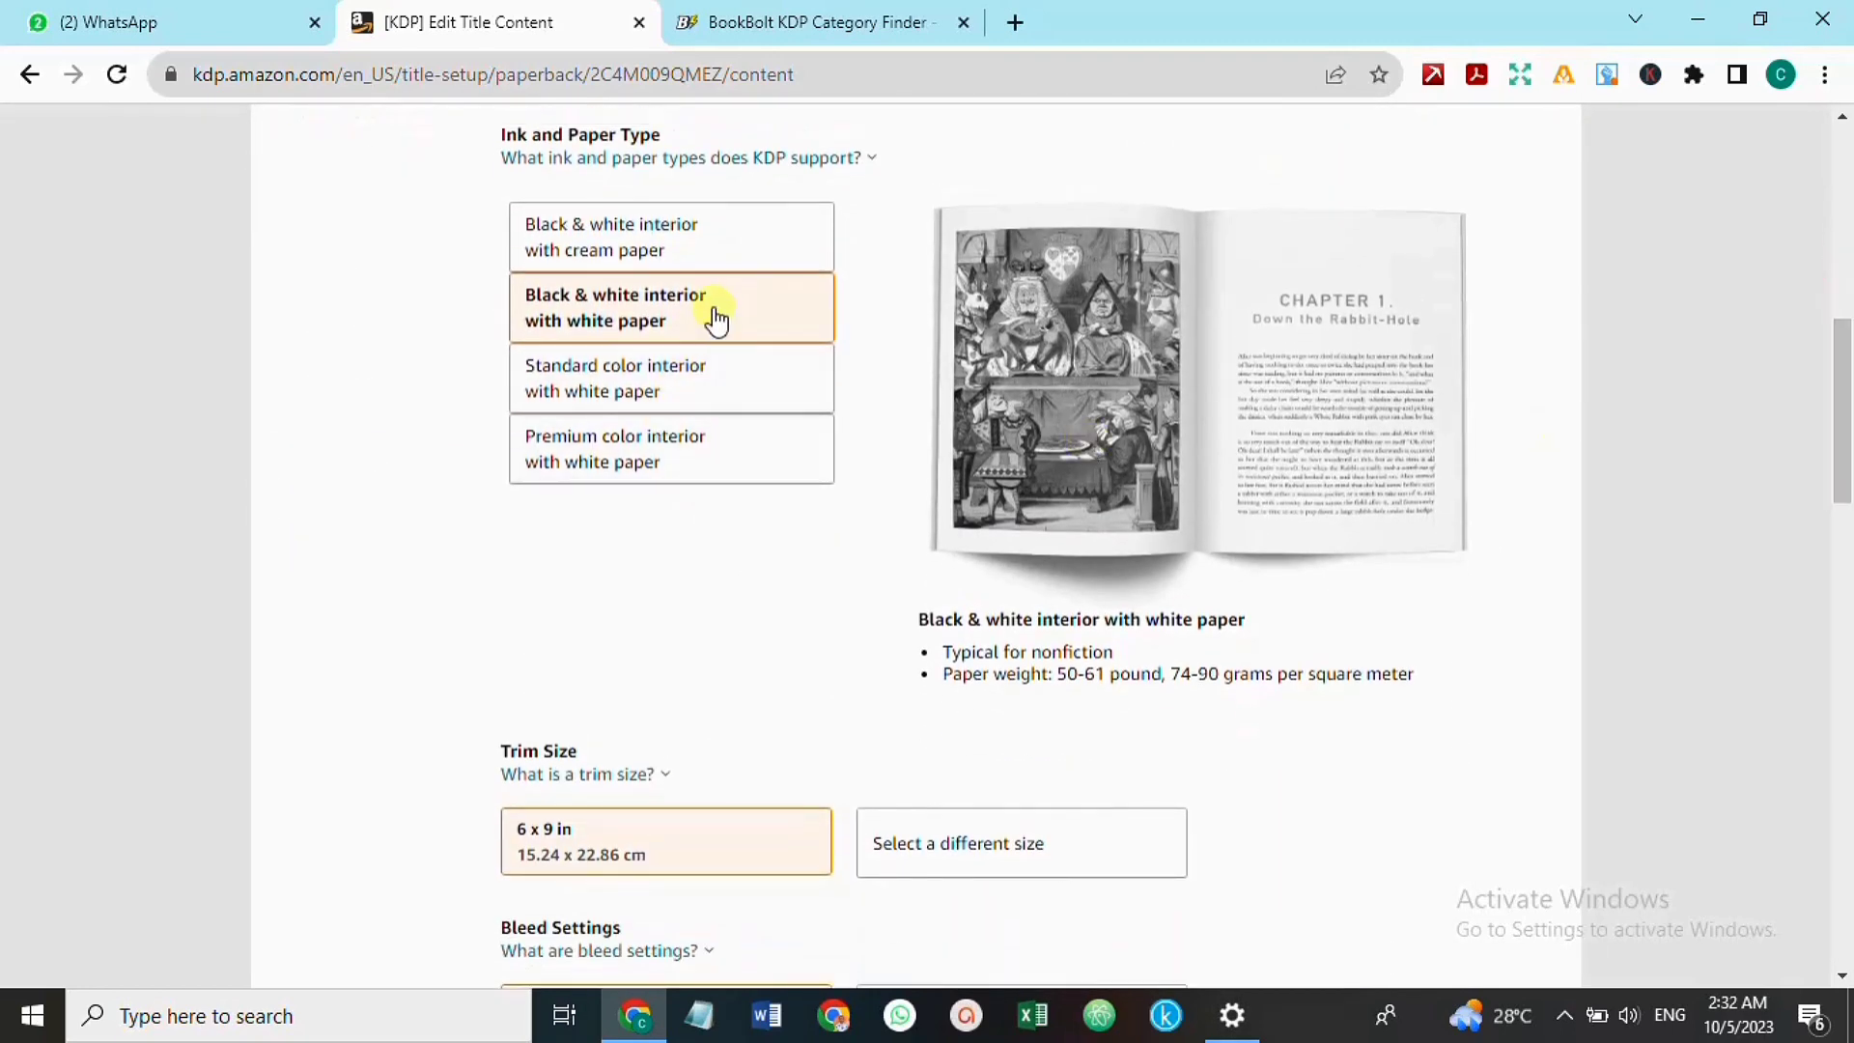
{"action": "left_click", "coordinate": [663, 381]}
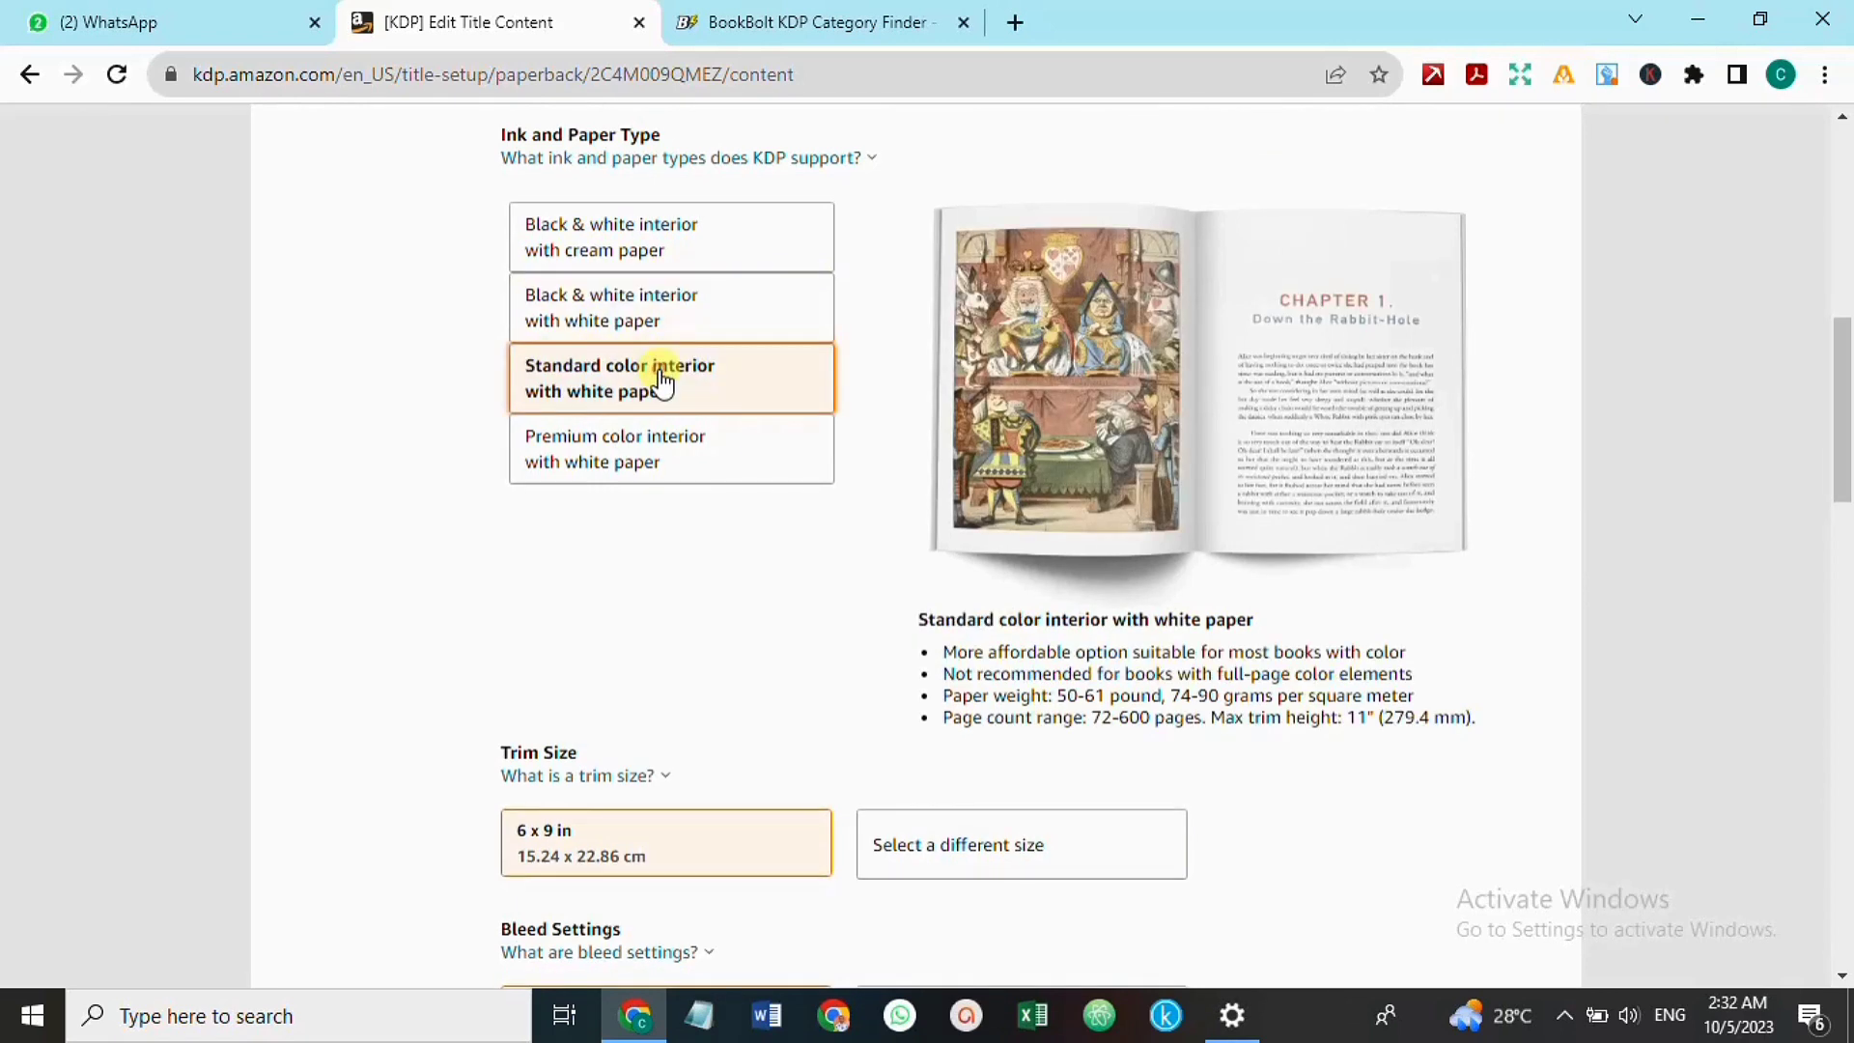
{"action": "left_click", "coordinate": [649, 310]}
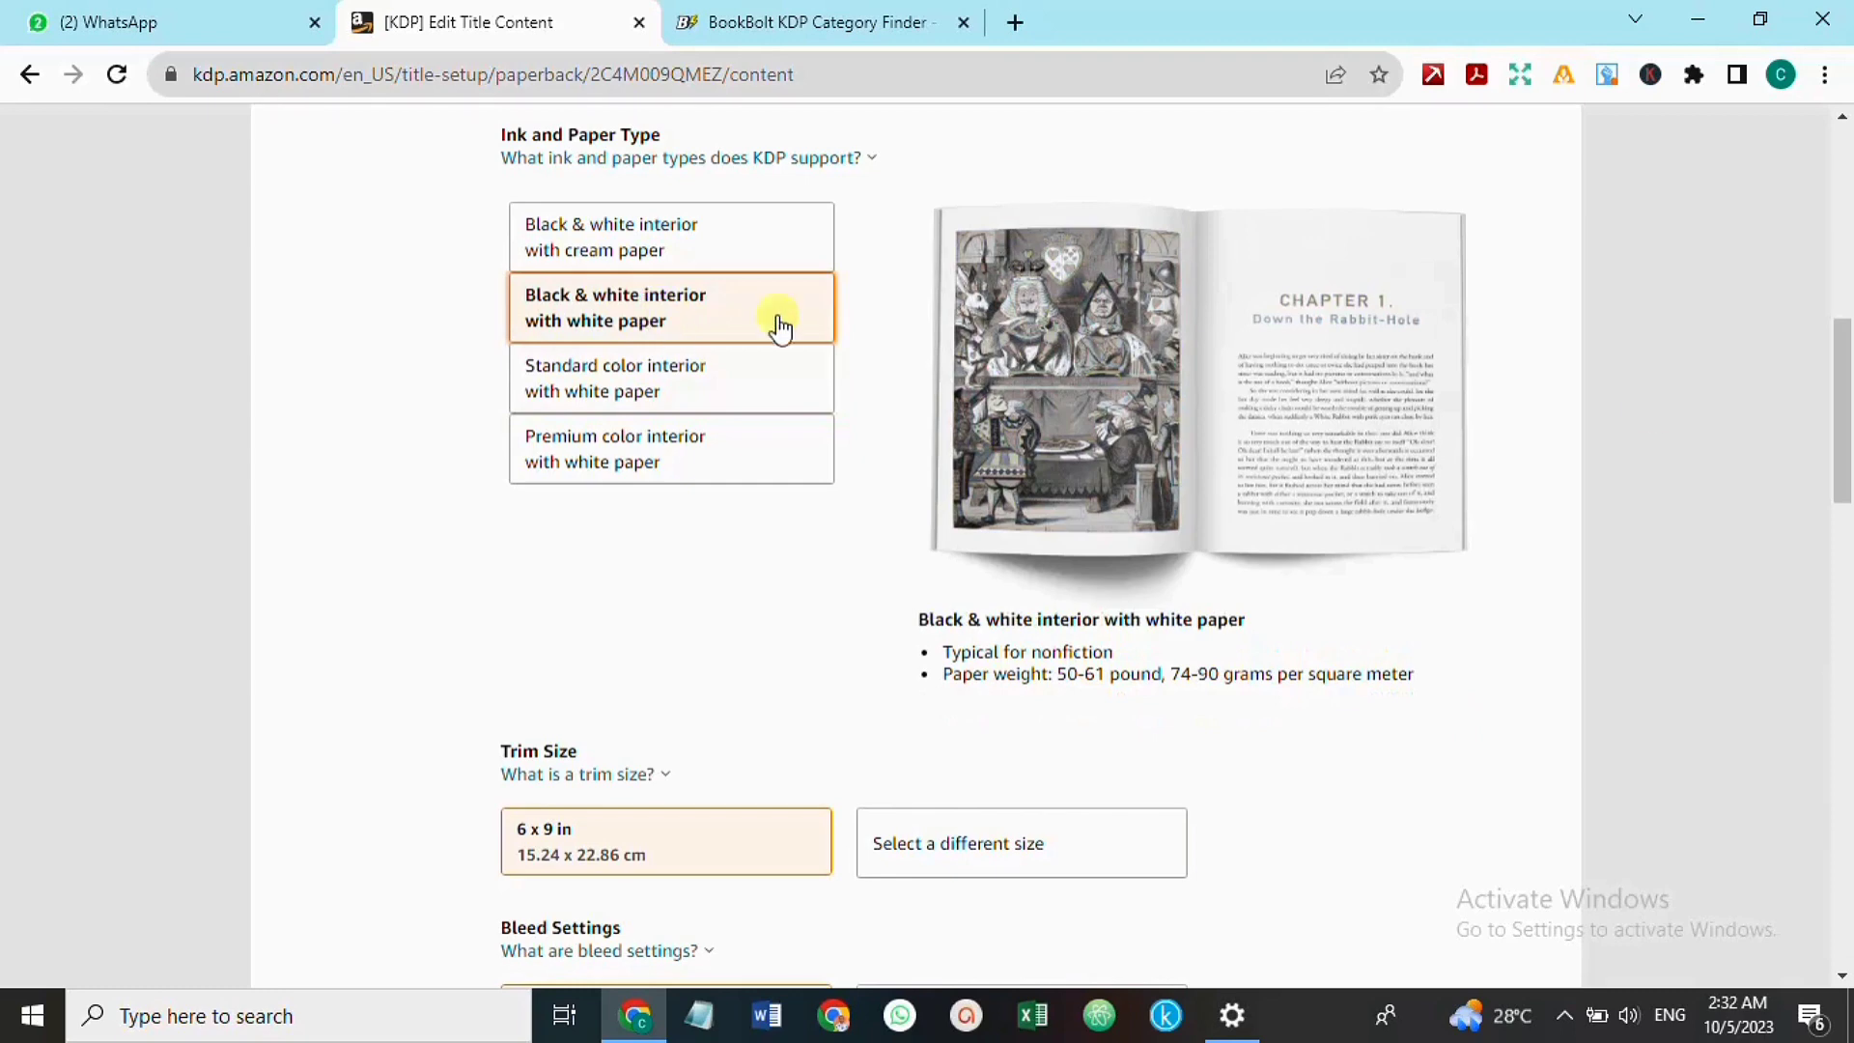
Set the paperback's trim size to 5 x 8 in
{"action": "left_click_drag", "start_coordinate": [1839, 404], "coordinate": [1845, 500]}
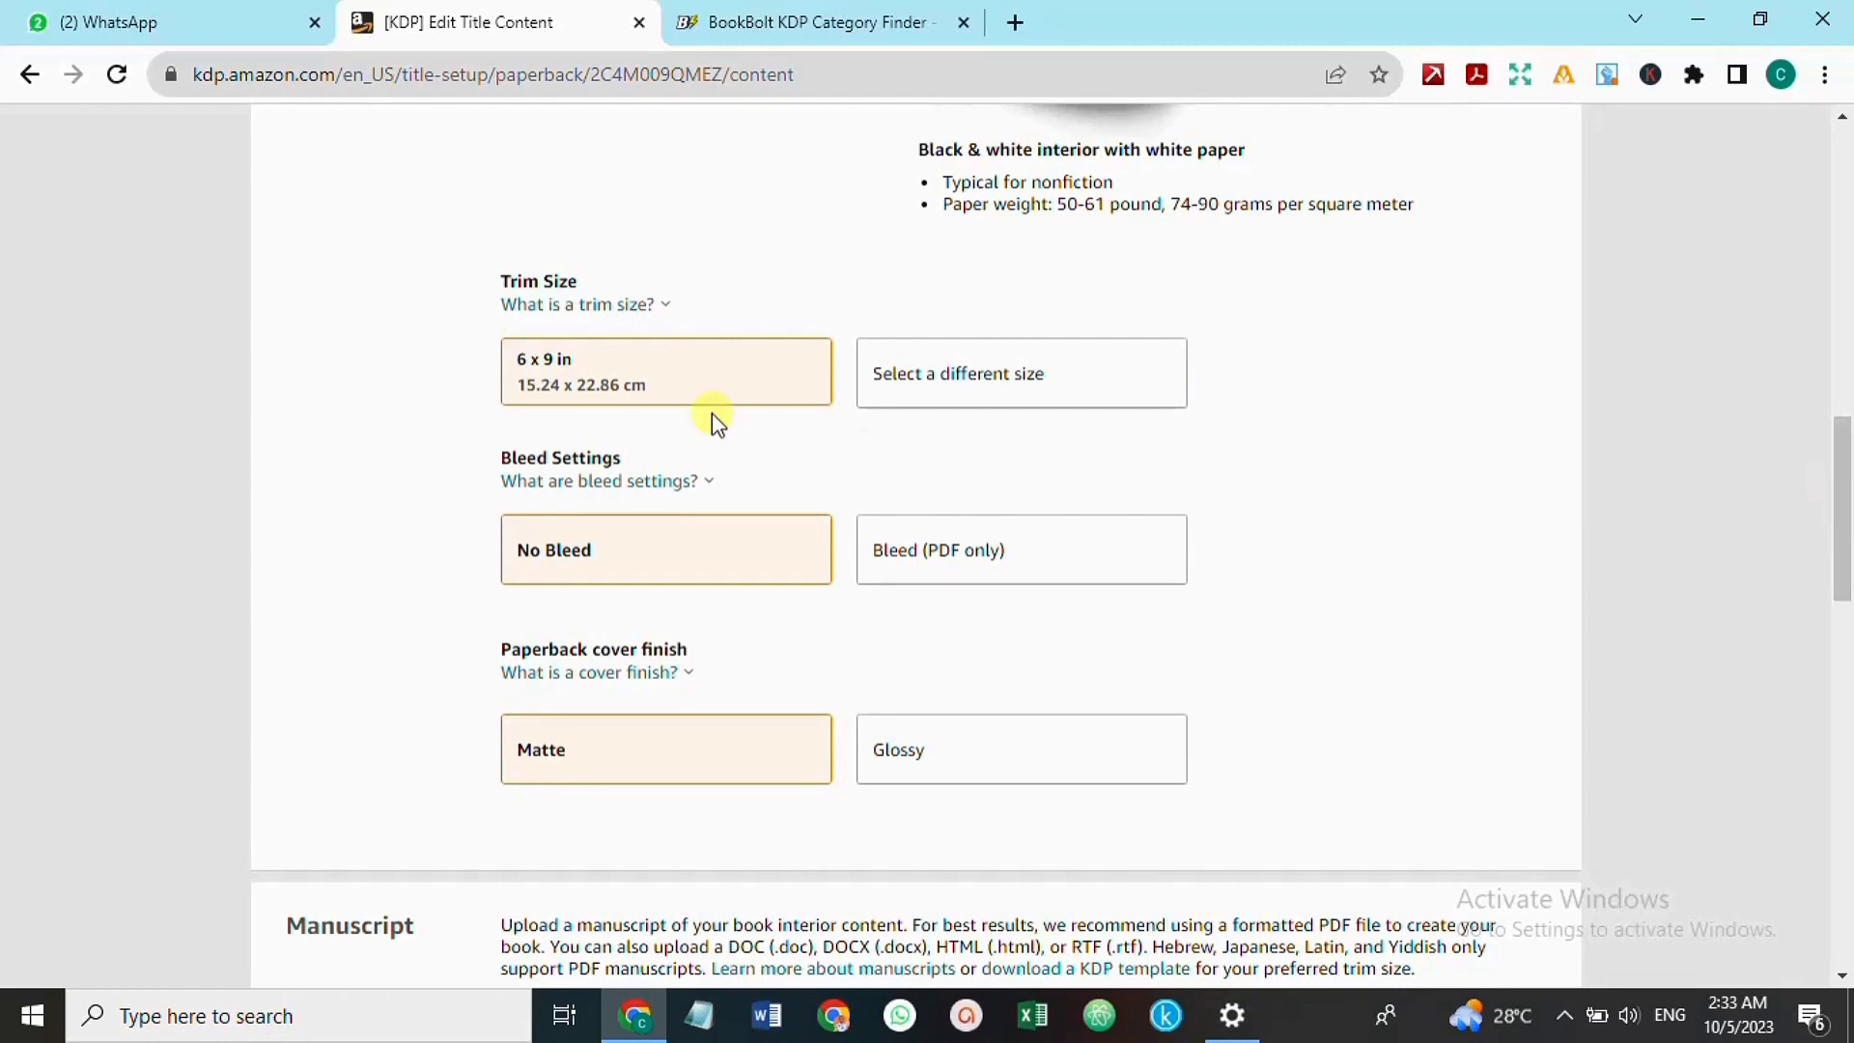
{"action": "left_click", "coordinate": [940, 395]}
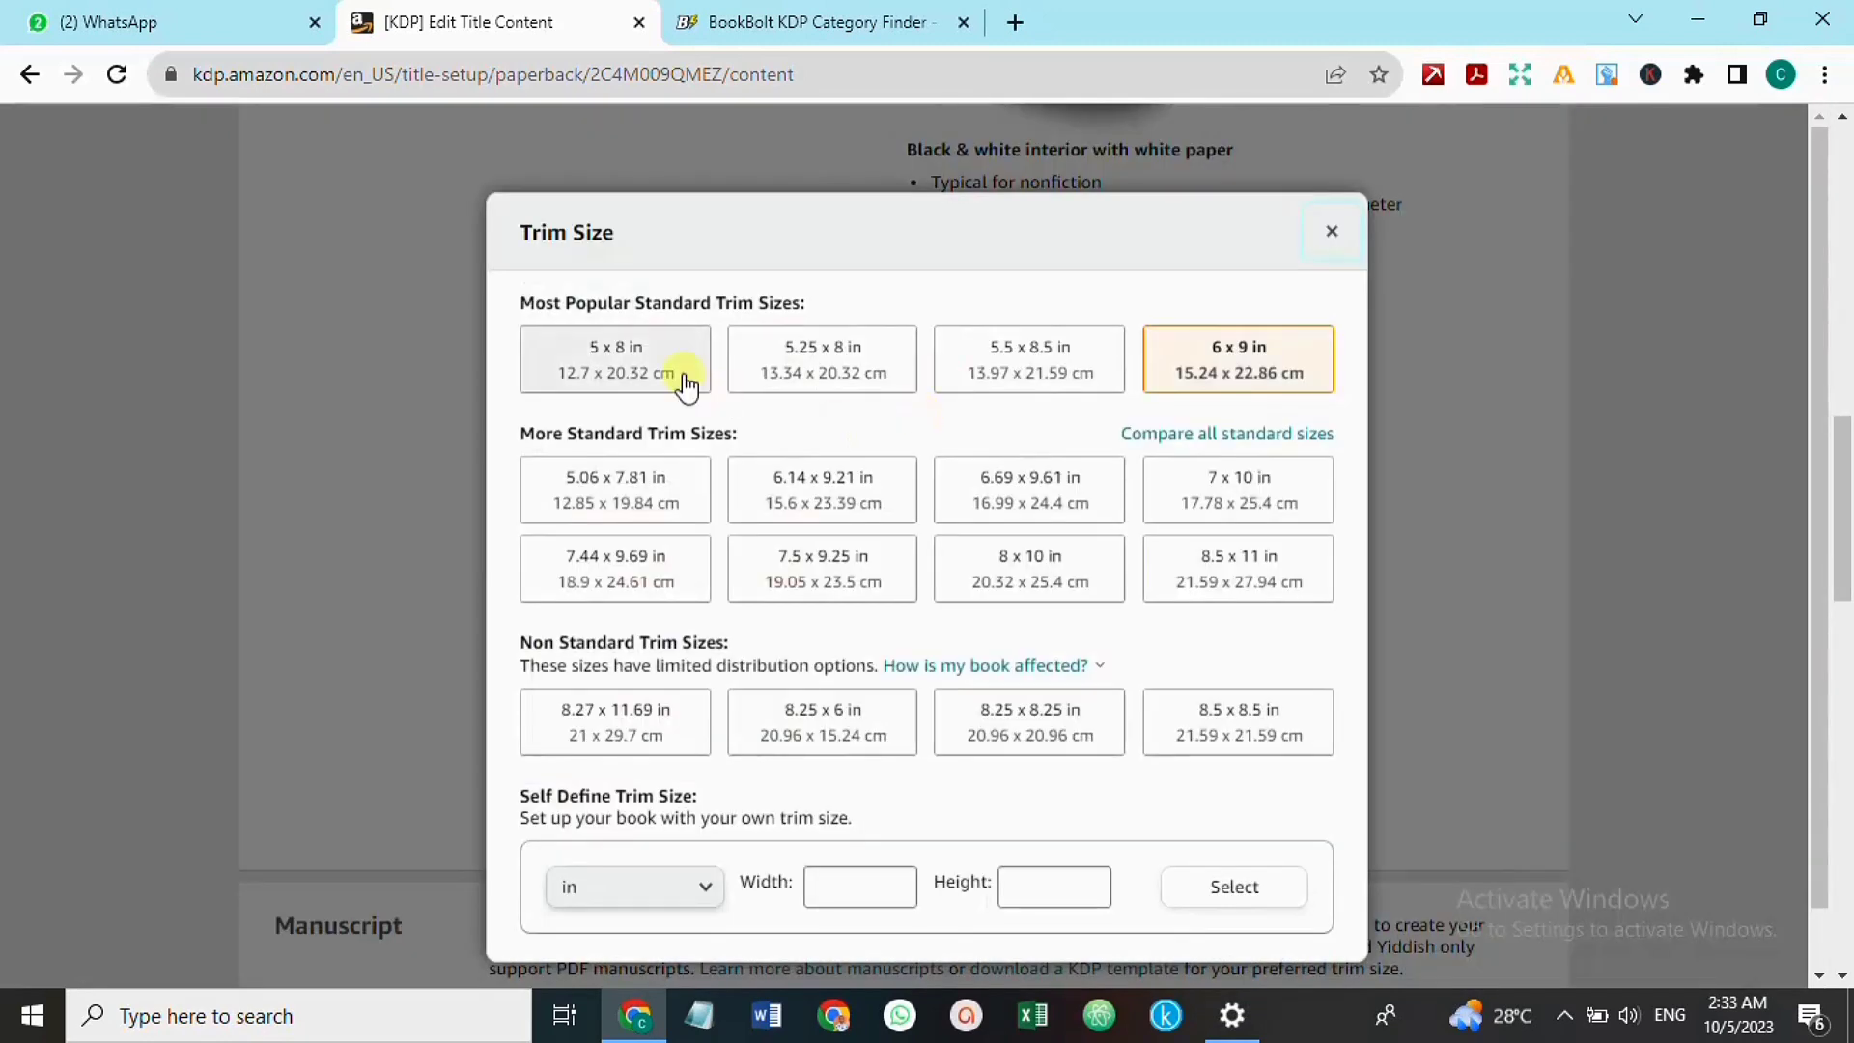
{"action": "left_click", "coordinate": [645, 380]}
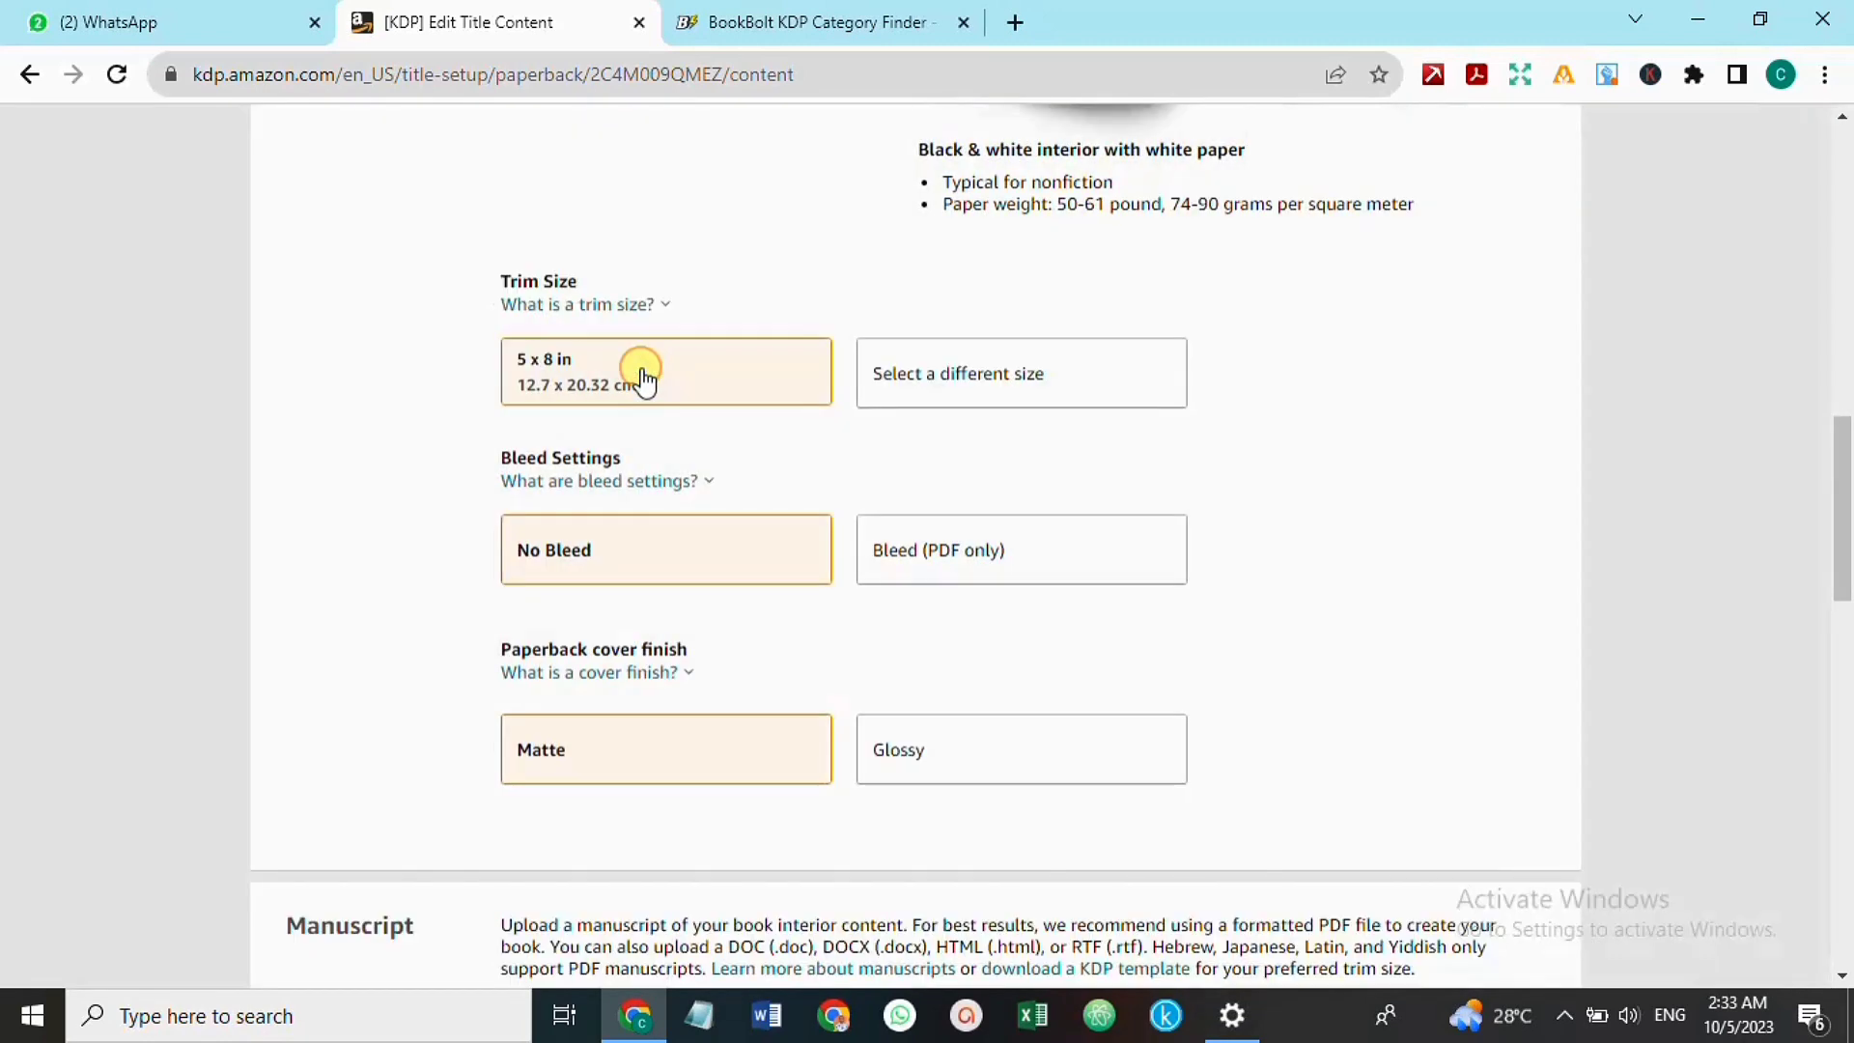
Choose the glossy cover finish and upload "power of having fun" from the Desktop's my books folder as the paperback manuscript
{"action": "left_click", "coordinate": [909, 771]}
{"action": "scroll", "coordinate": [1845, 498], "scroll_direction": "down", "scroll_amount": 5}
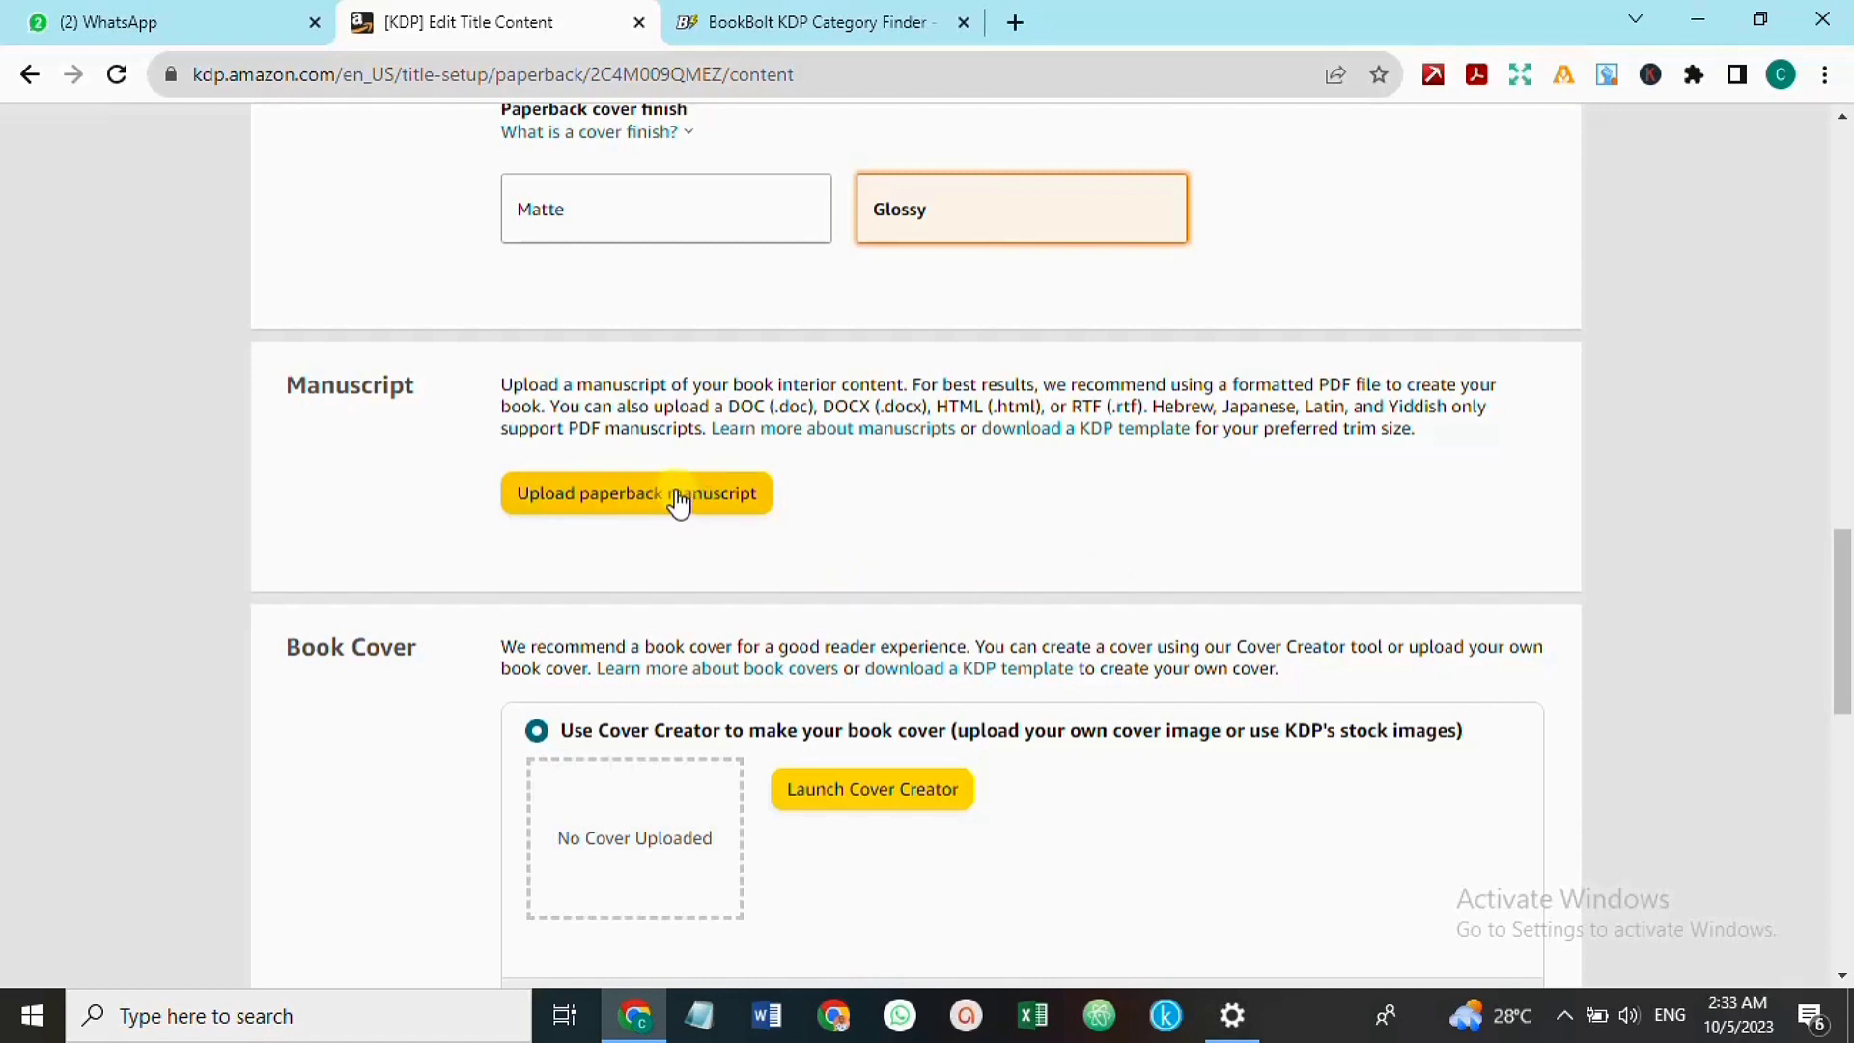
{"action": "left_click", "coordinate": [677, 498]}
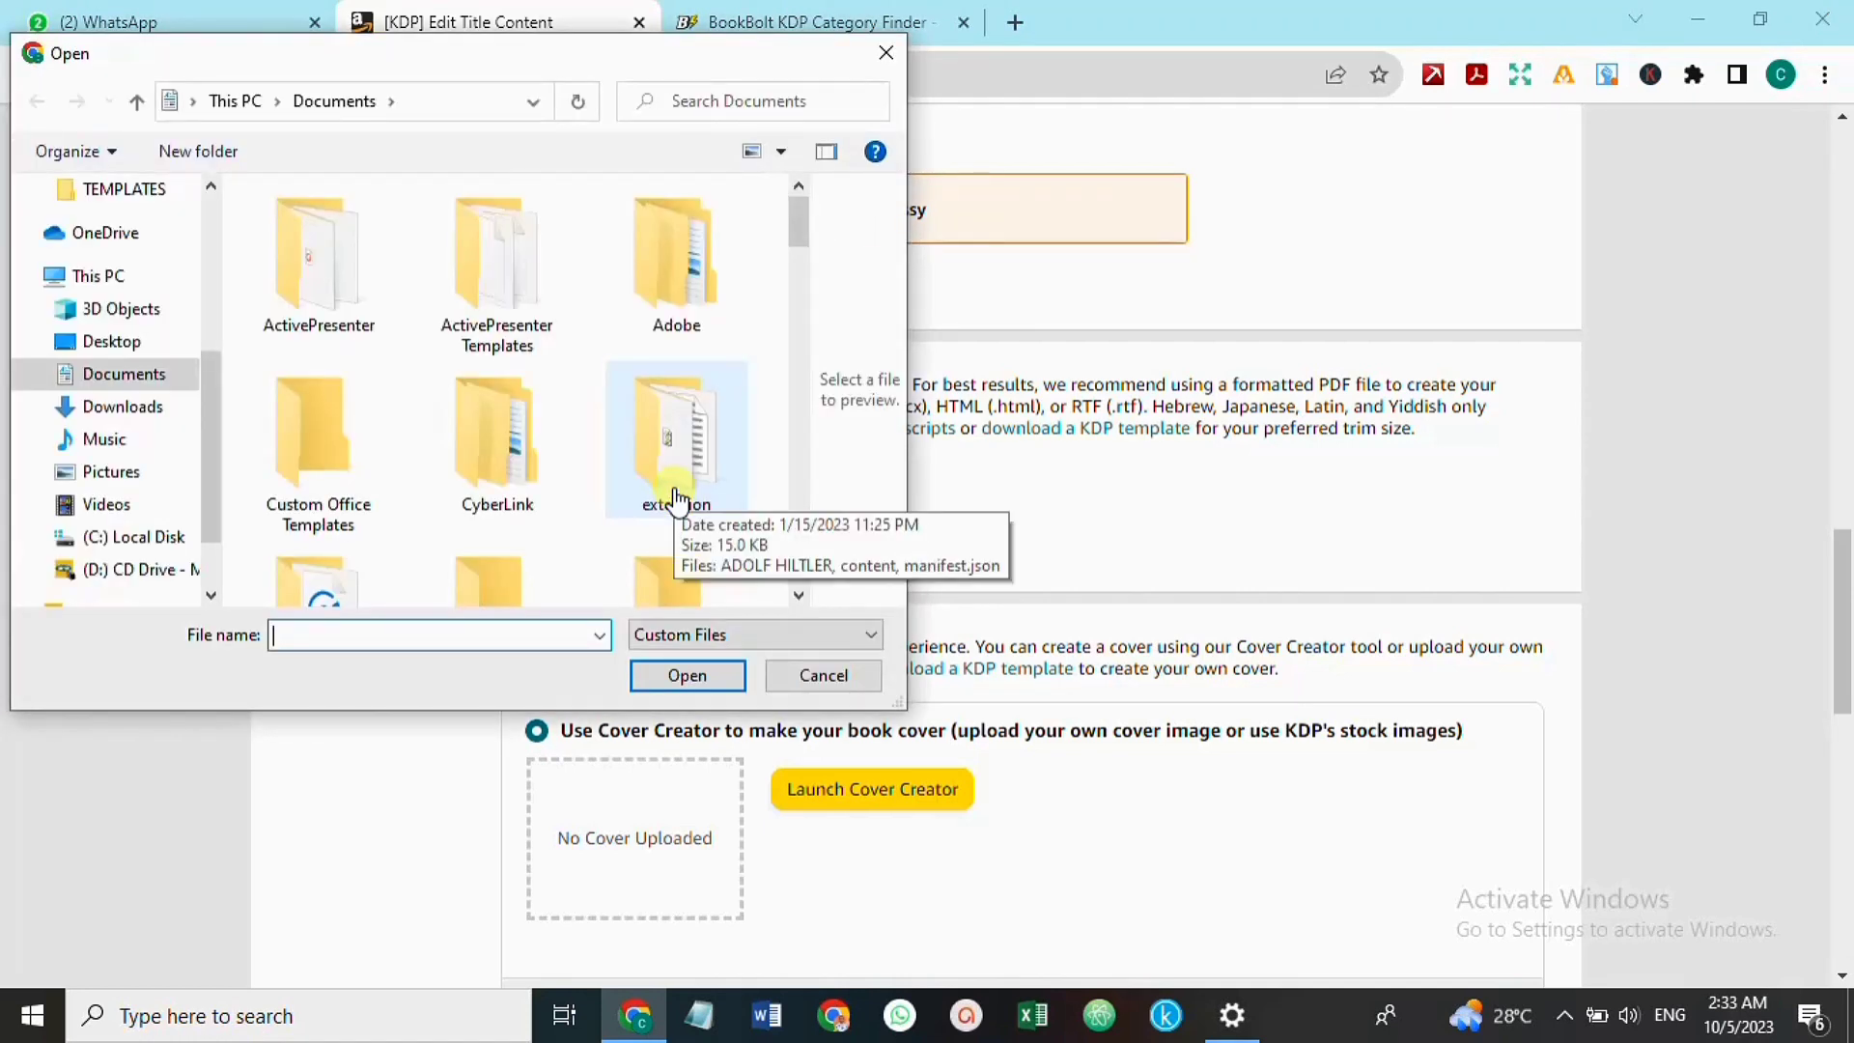
{"action": "type", "text": "fun"}
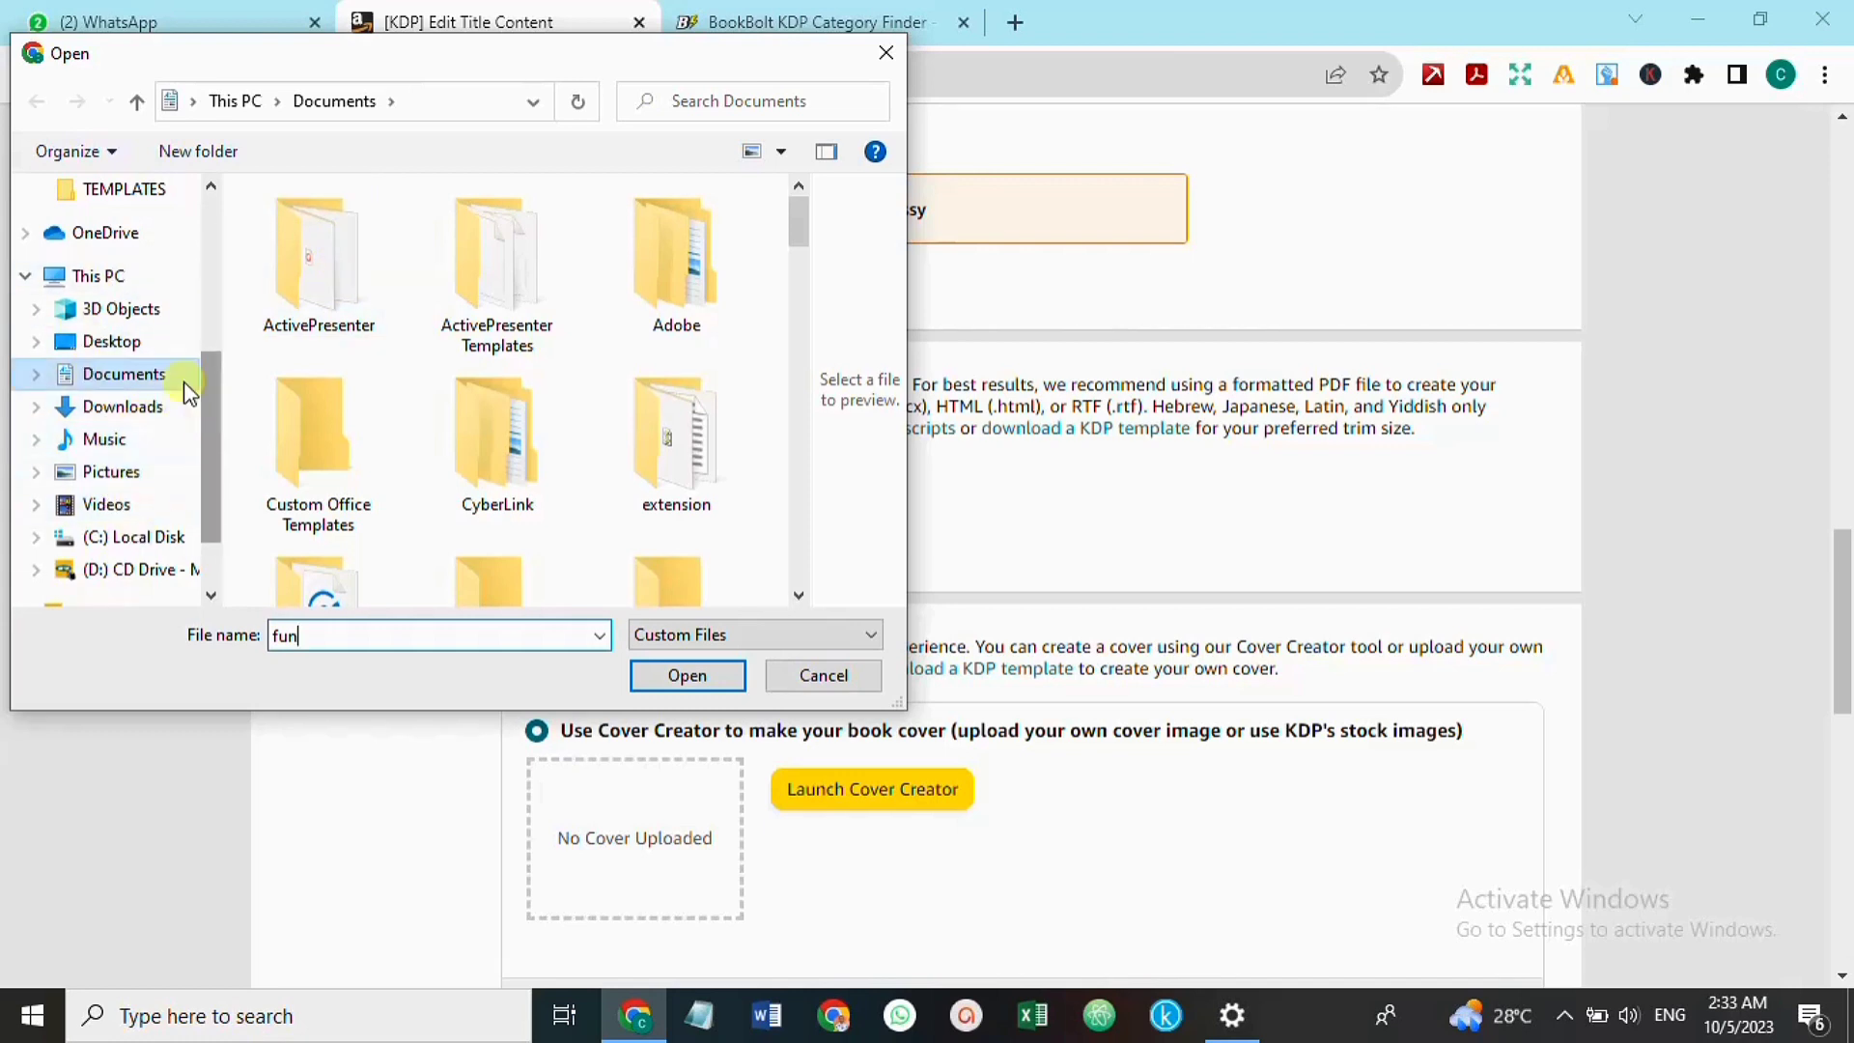
{"action": "left_click", "coordinate": [193, 341]}
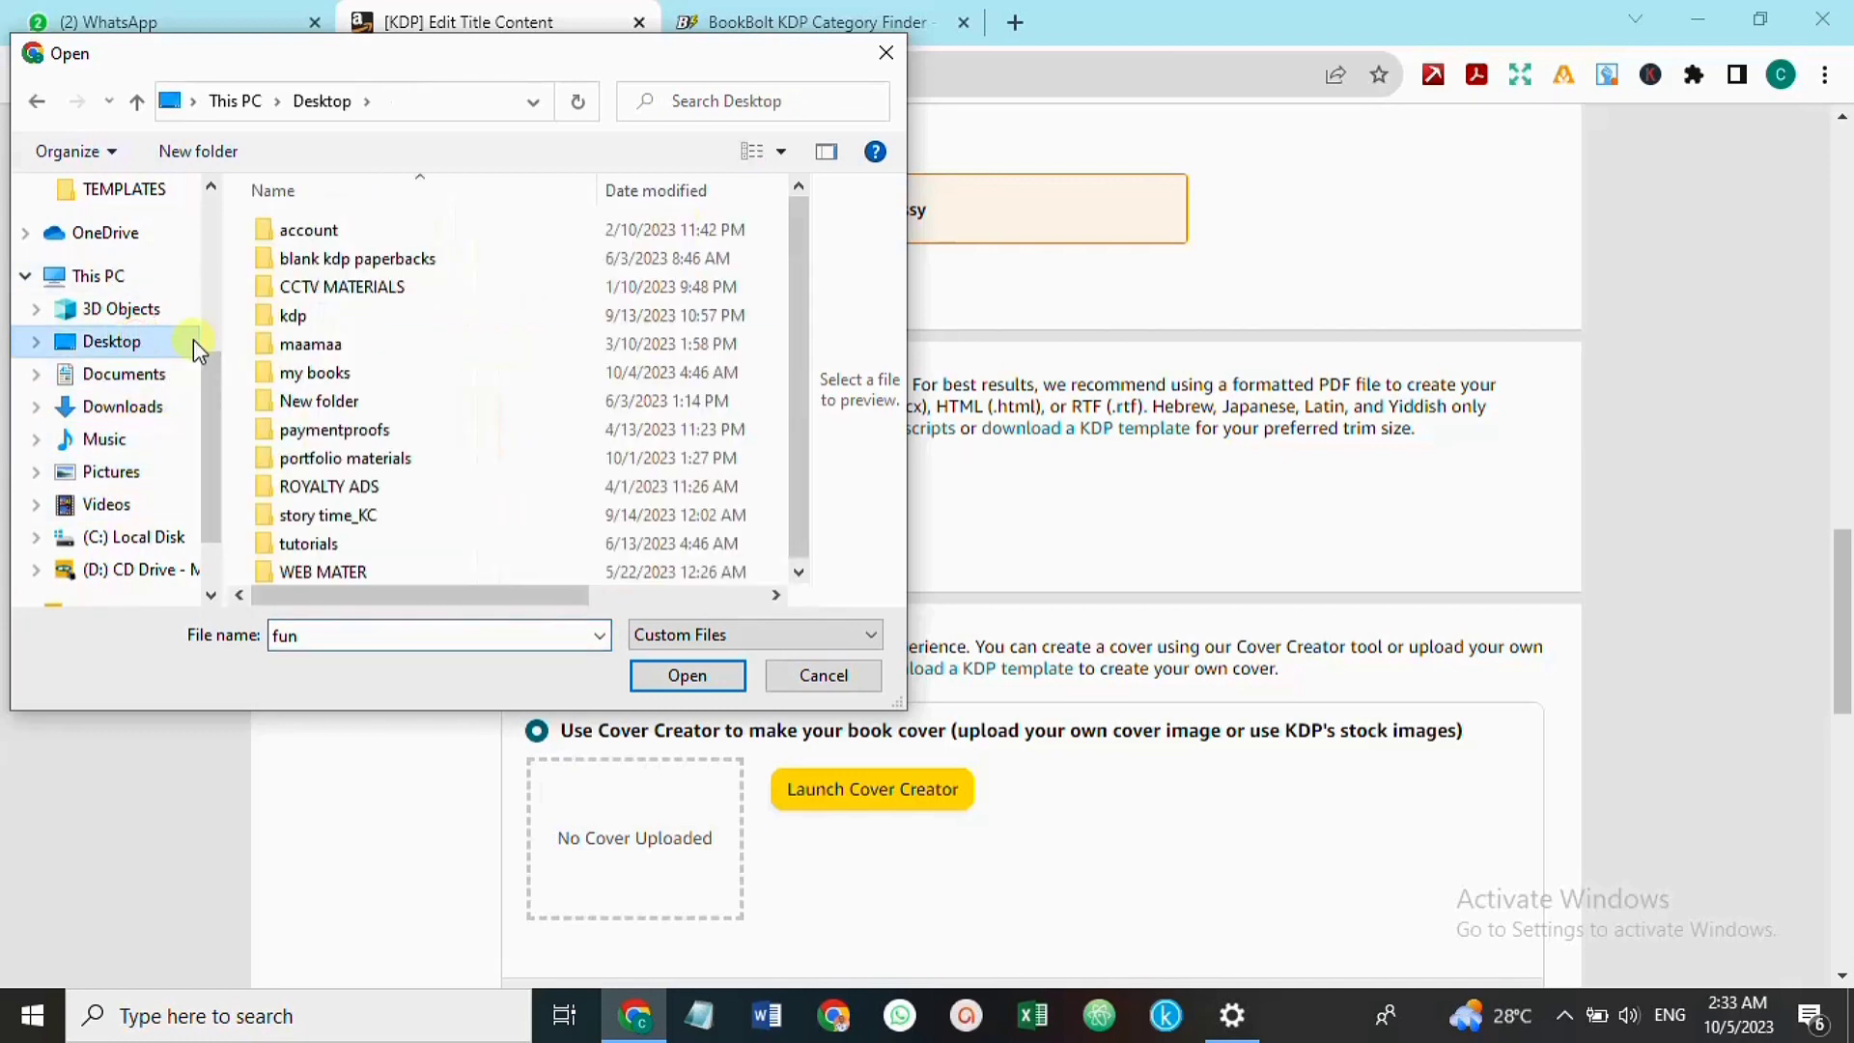
{"action": "double_click", "coordinate": [353, 372]}
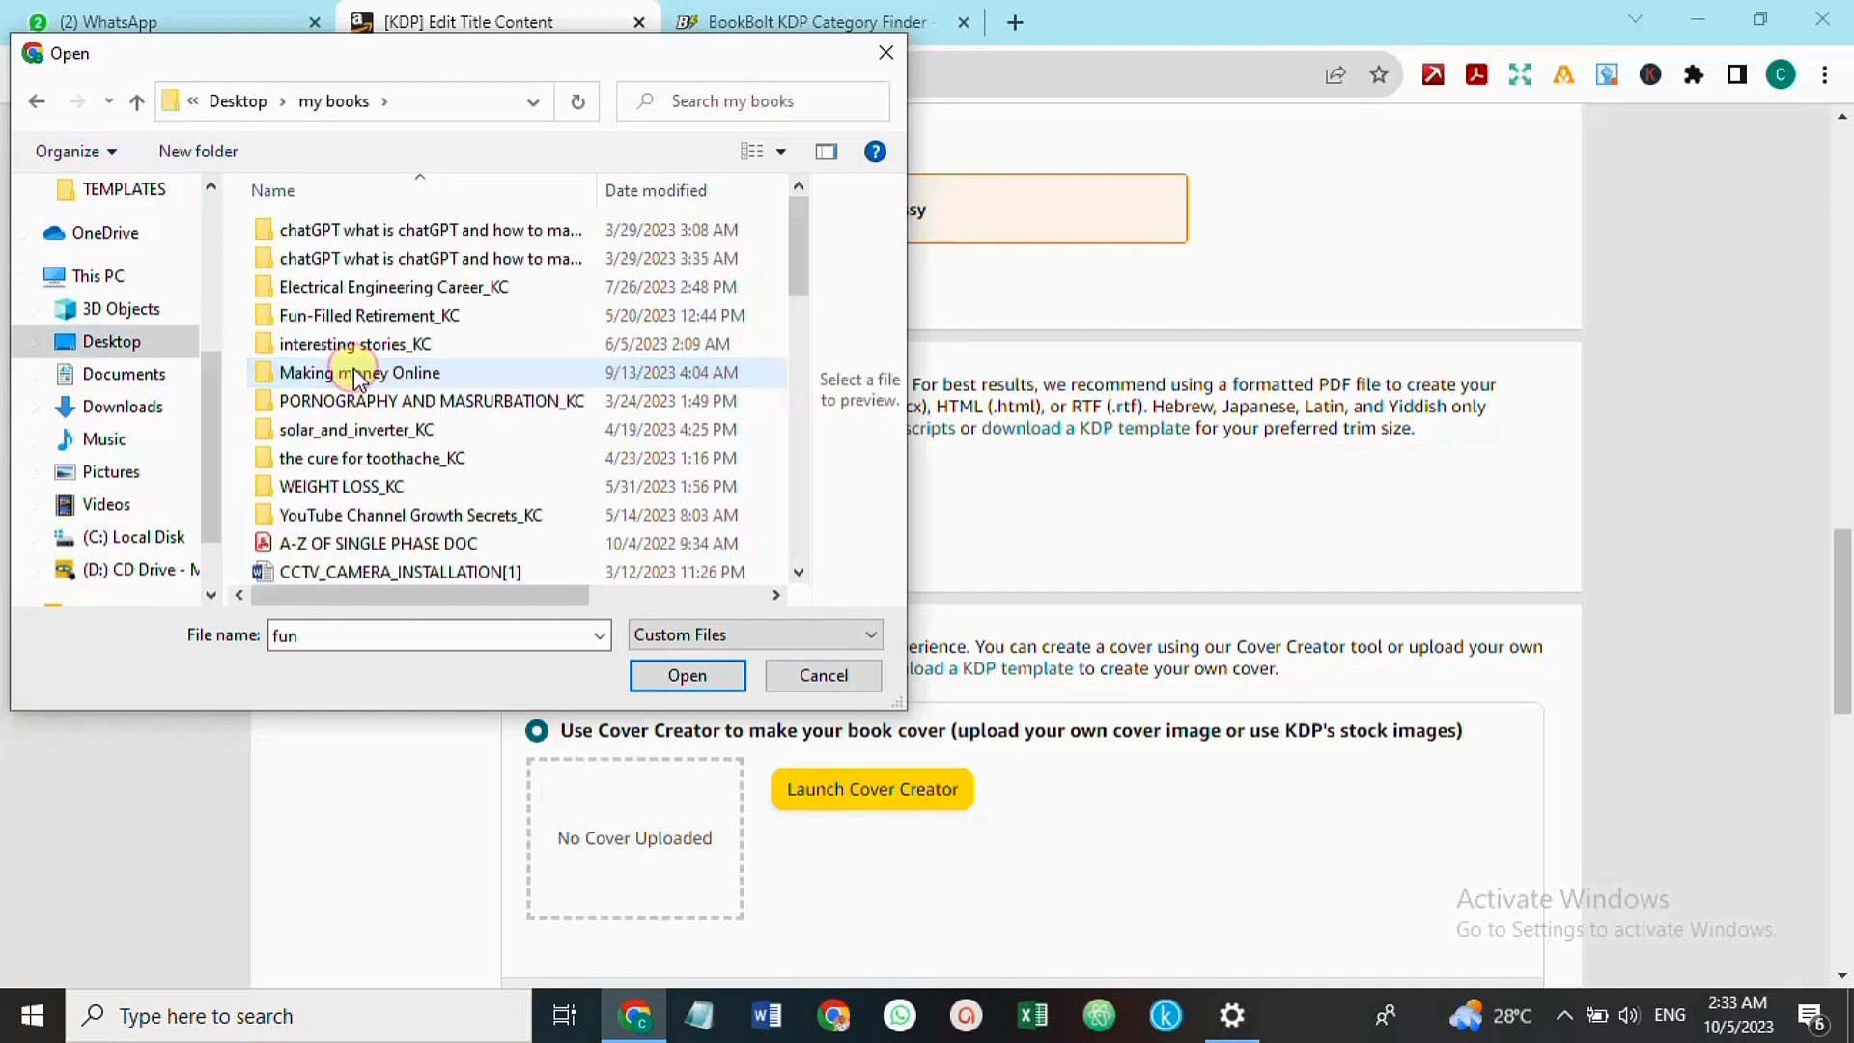
{"action": "scroll", "coordinate": [355, 454], "scroll_direction": "down", "scroll_amount": 8}
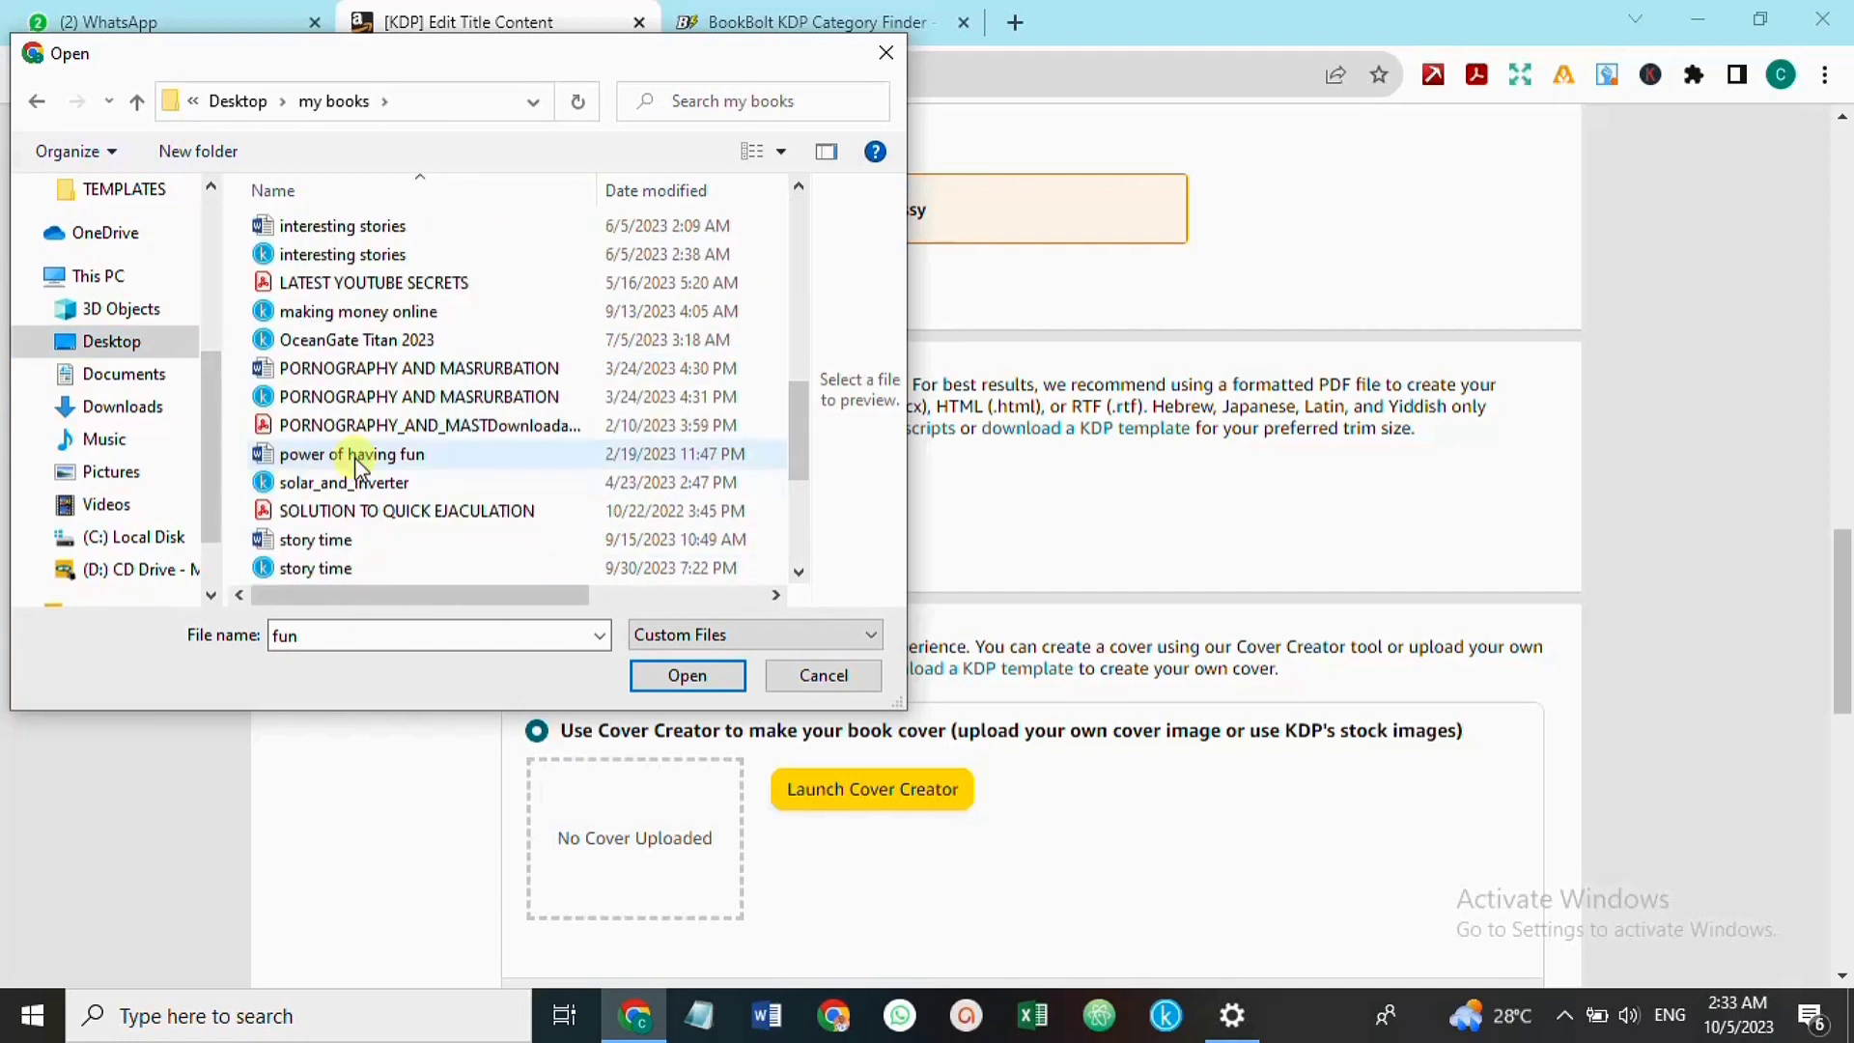
{"action": "left_click", "coordinate": [357, 461]}
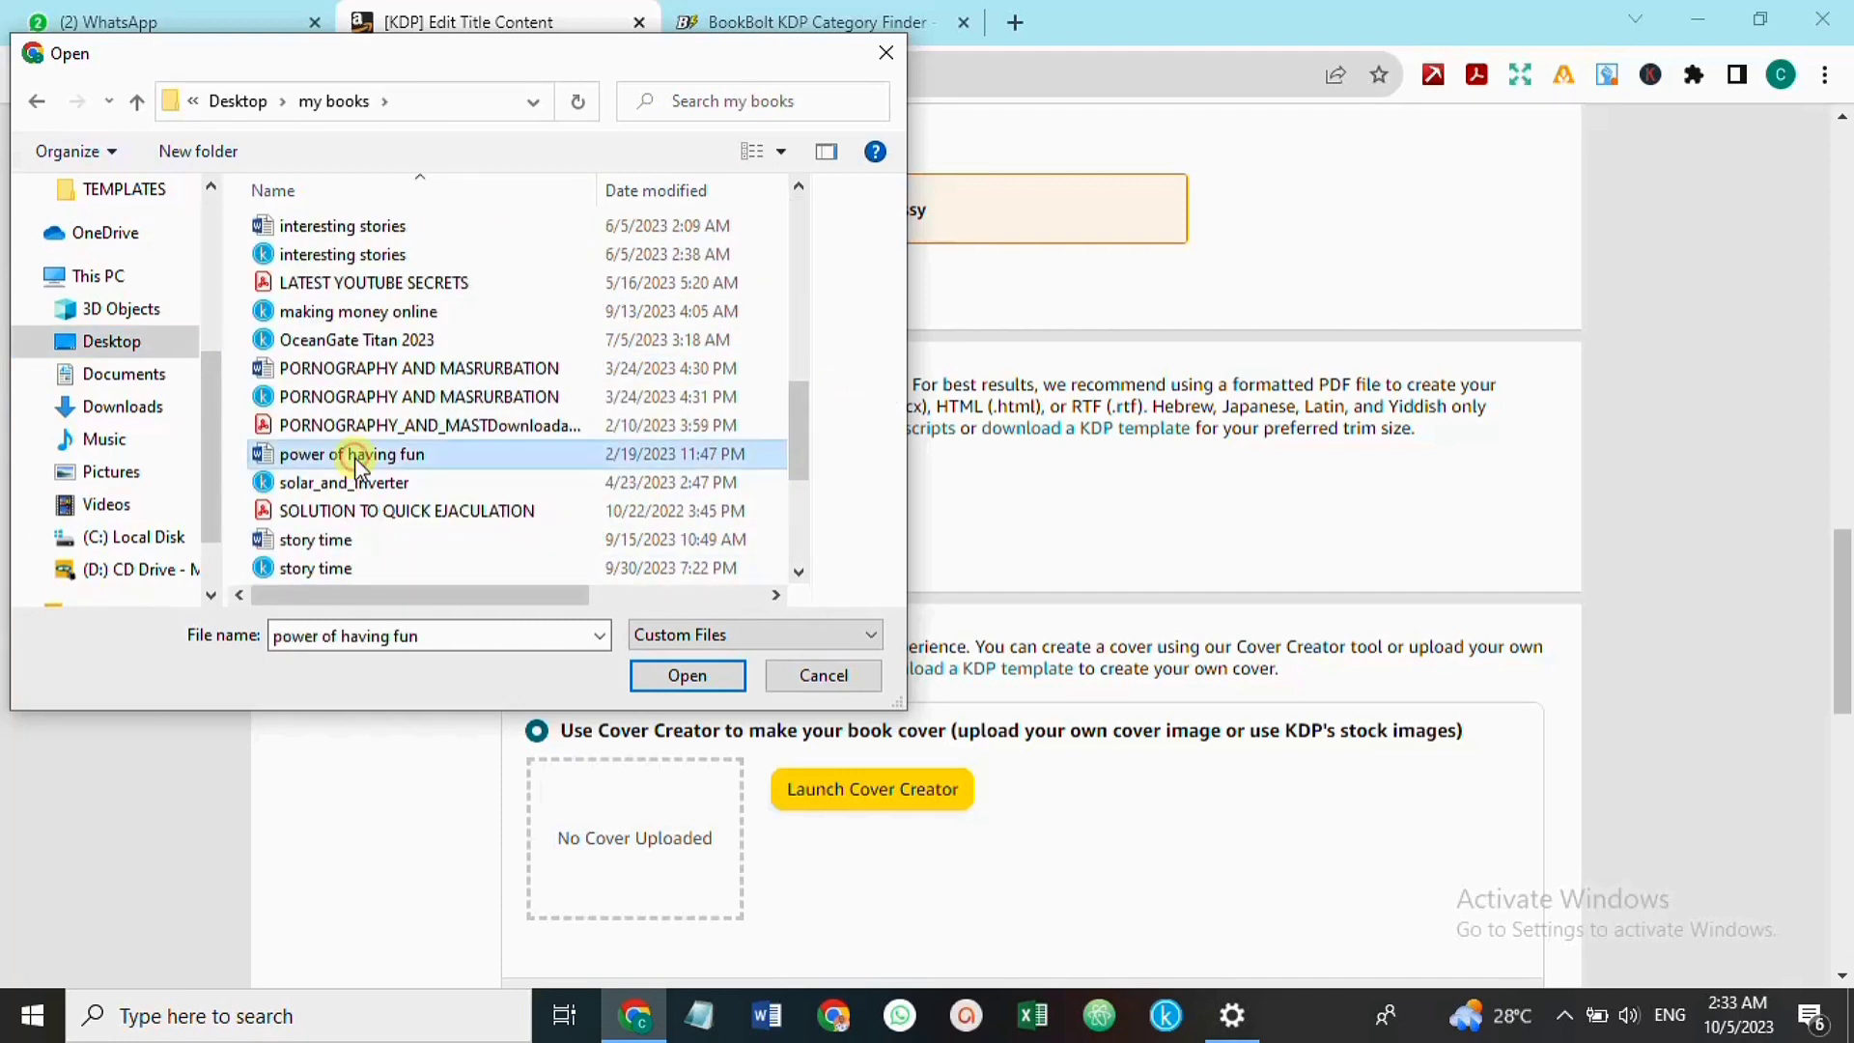
{"action": "left_click", "coordinate": [688, 675]}
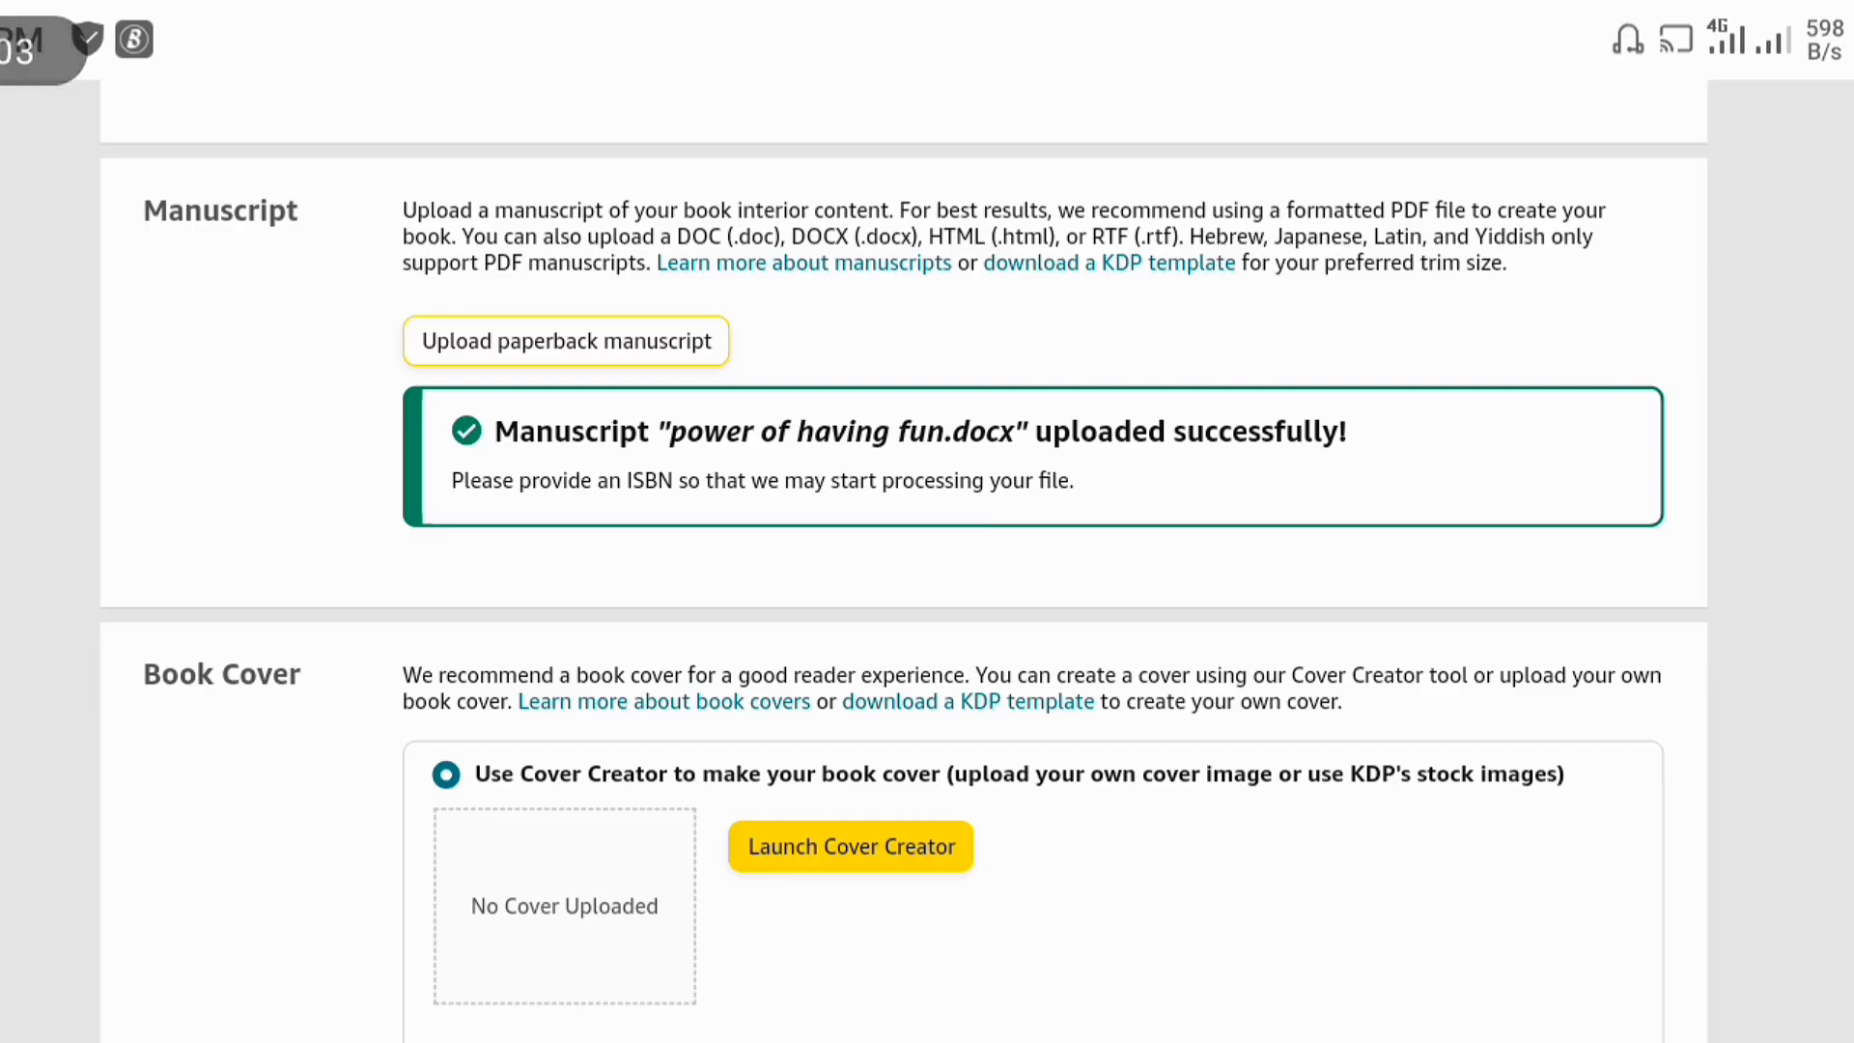
Open the KDP cover template download page from the Book Cover section
{"action": "scroll", "coordinate": [966, 551], "scroll_direction": "up", "scroll_amount": 5}
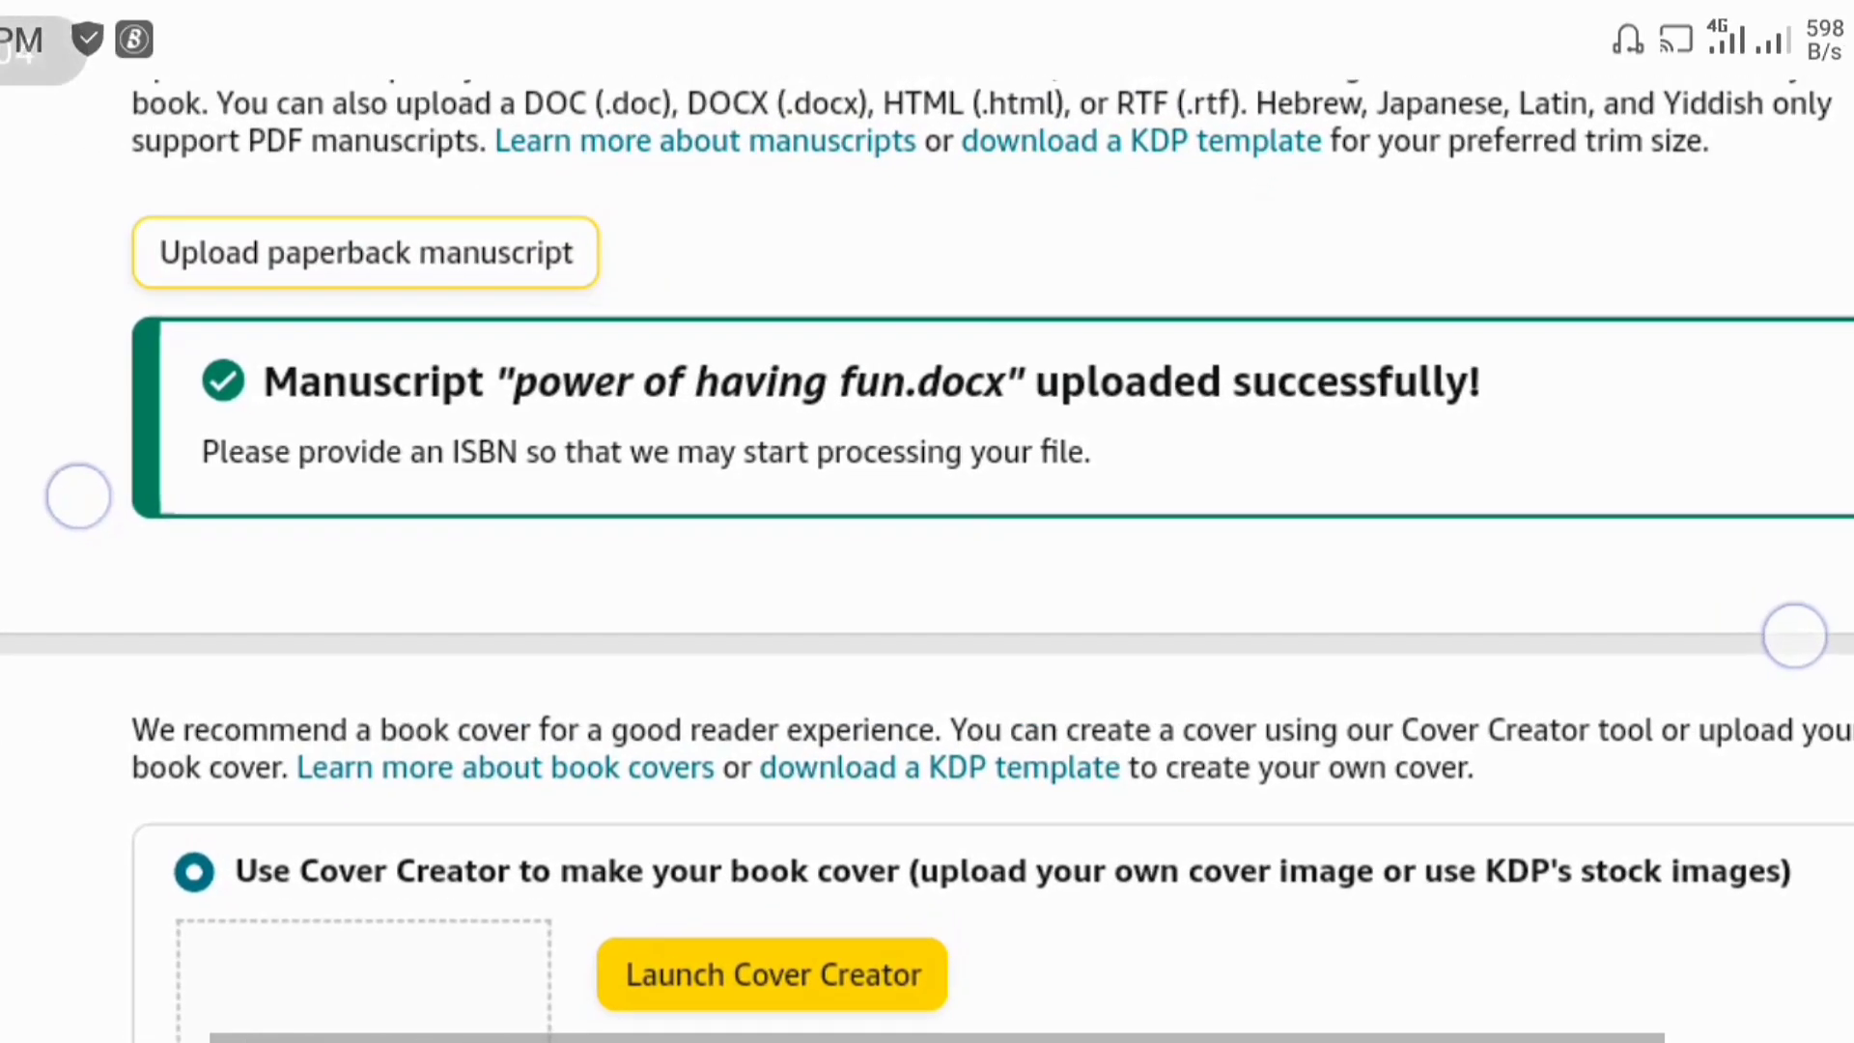
{"action": "scroll", "coordinate": [898, 560], "scroll_direction": "down", "scroll_amount": 3}
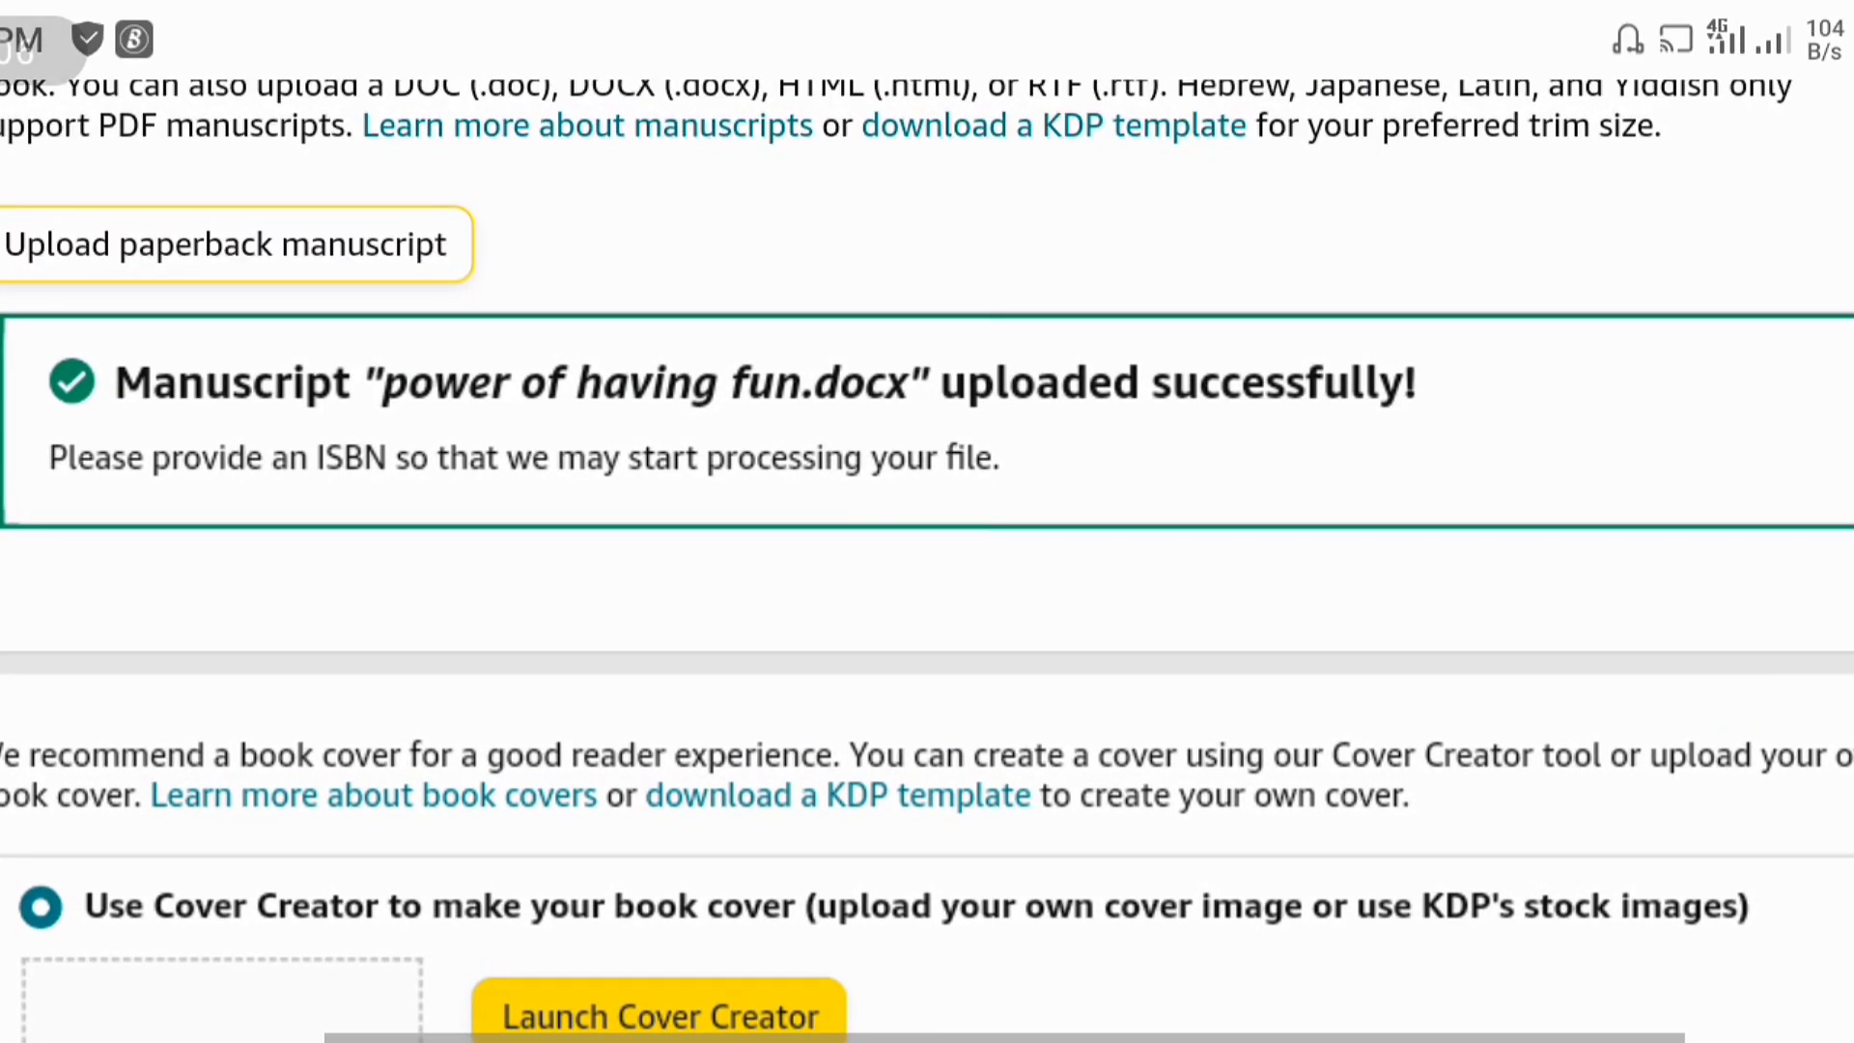
{"action": "scroll", "coordinate": [874, 528], "scroll_direction": "down", "scroll_amount": 3}
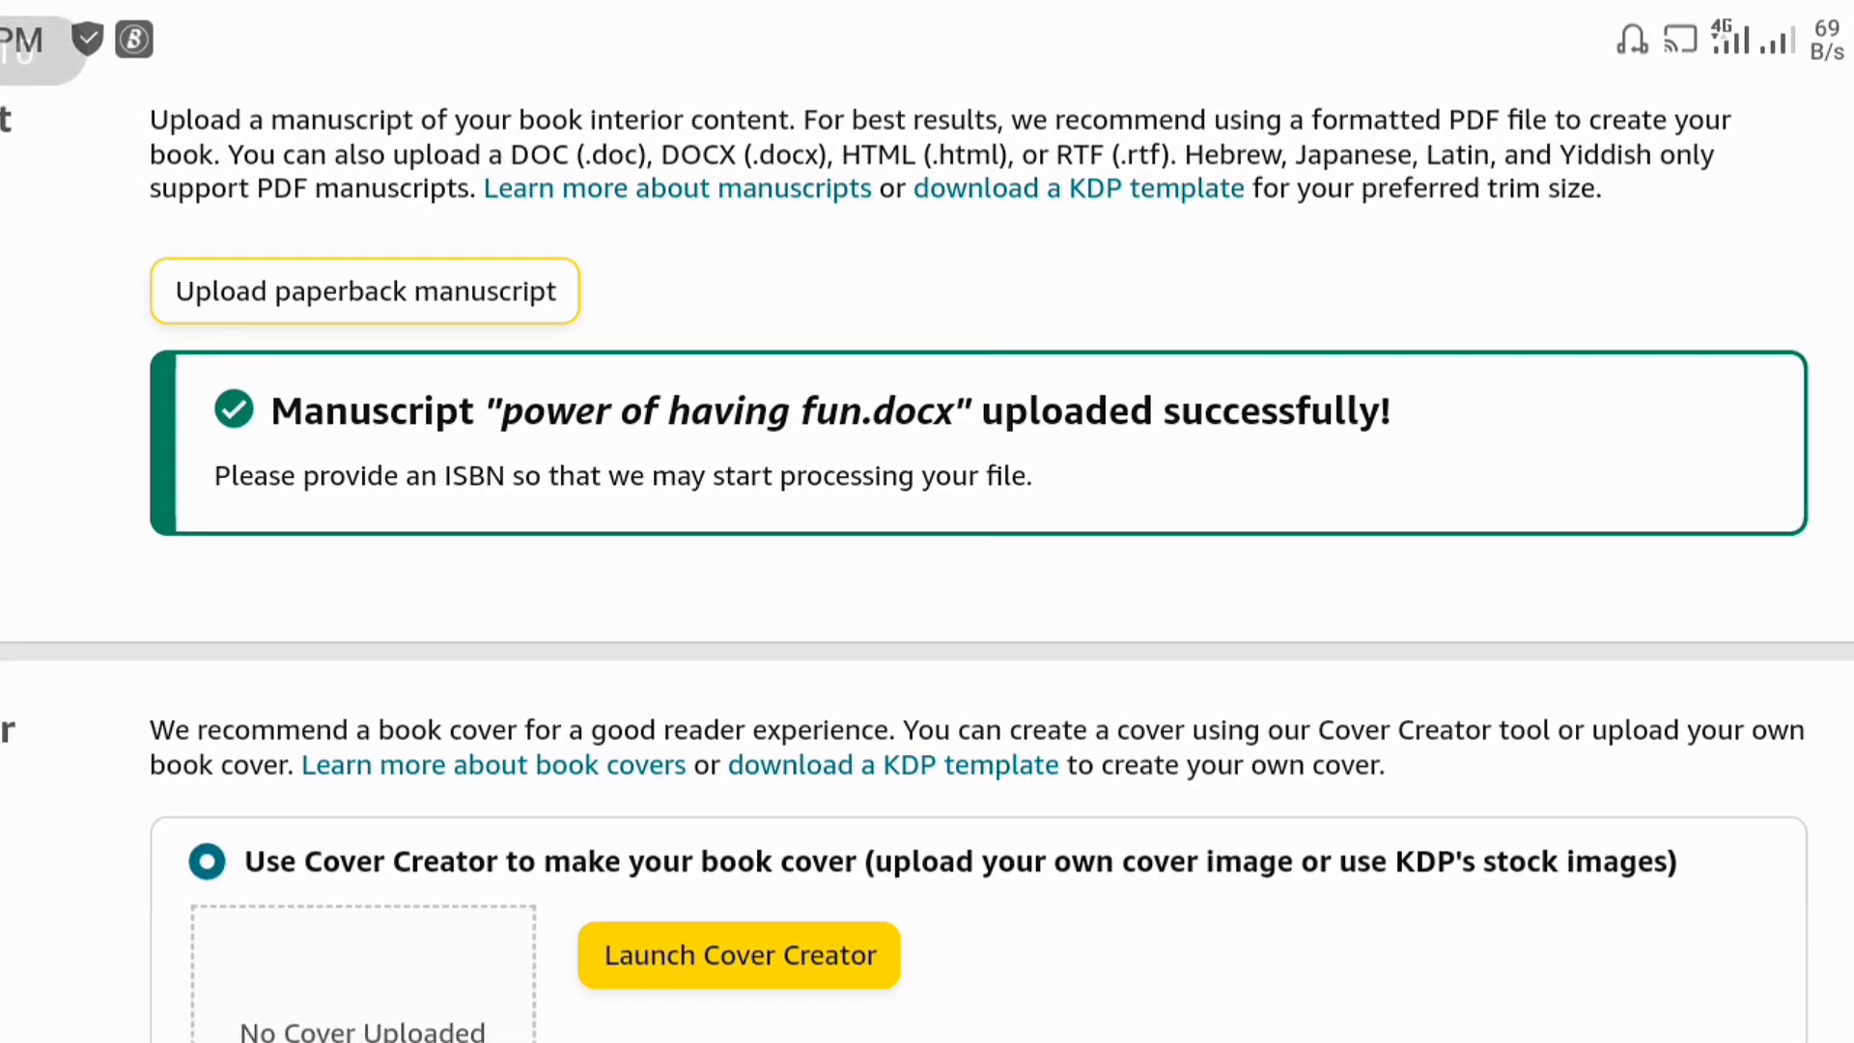
{"action": "scroll", "coordinate": [1399, 956], "scroll_direction": "down", "scroll_amount": 2}
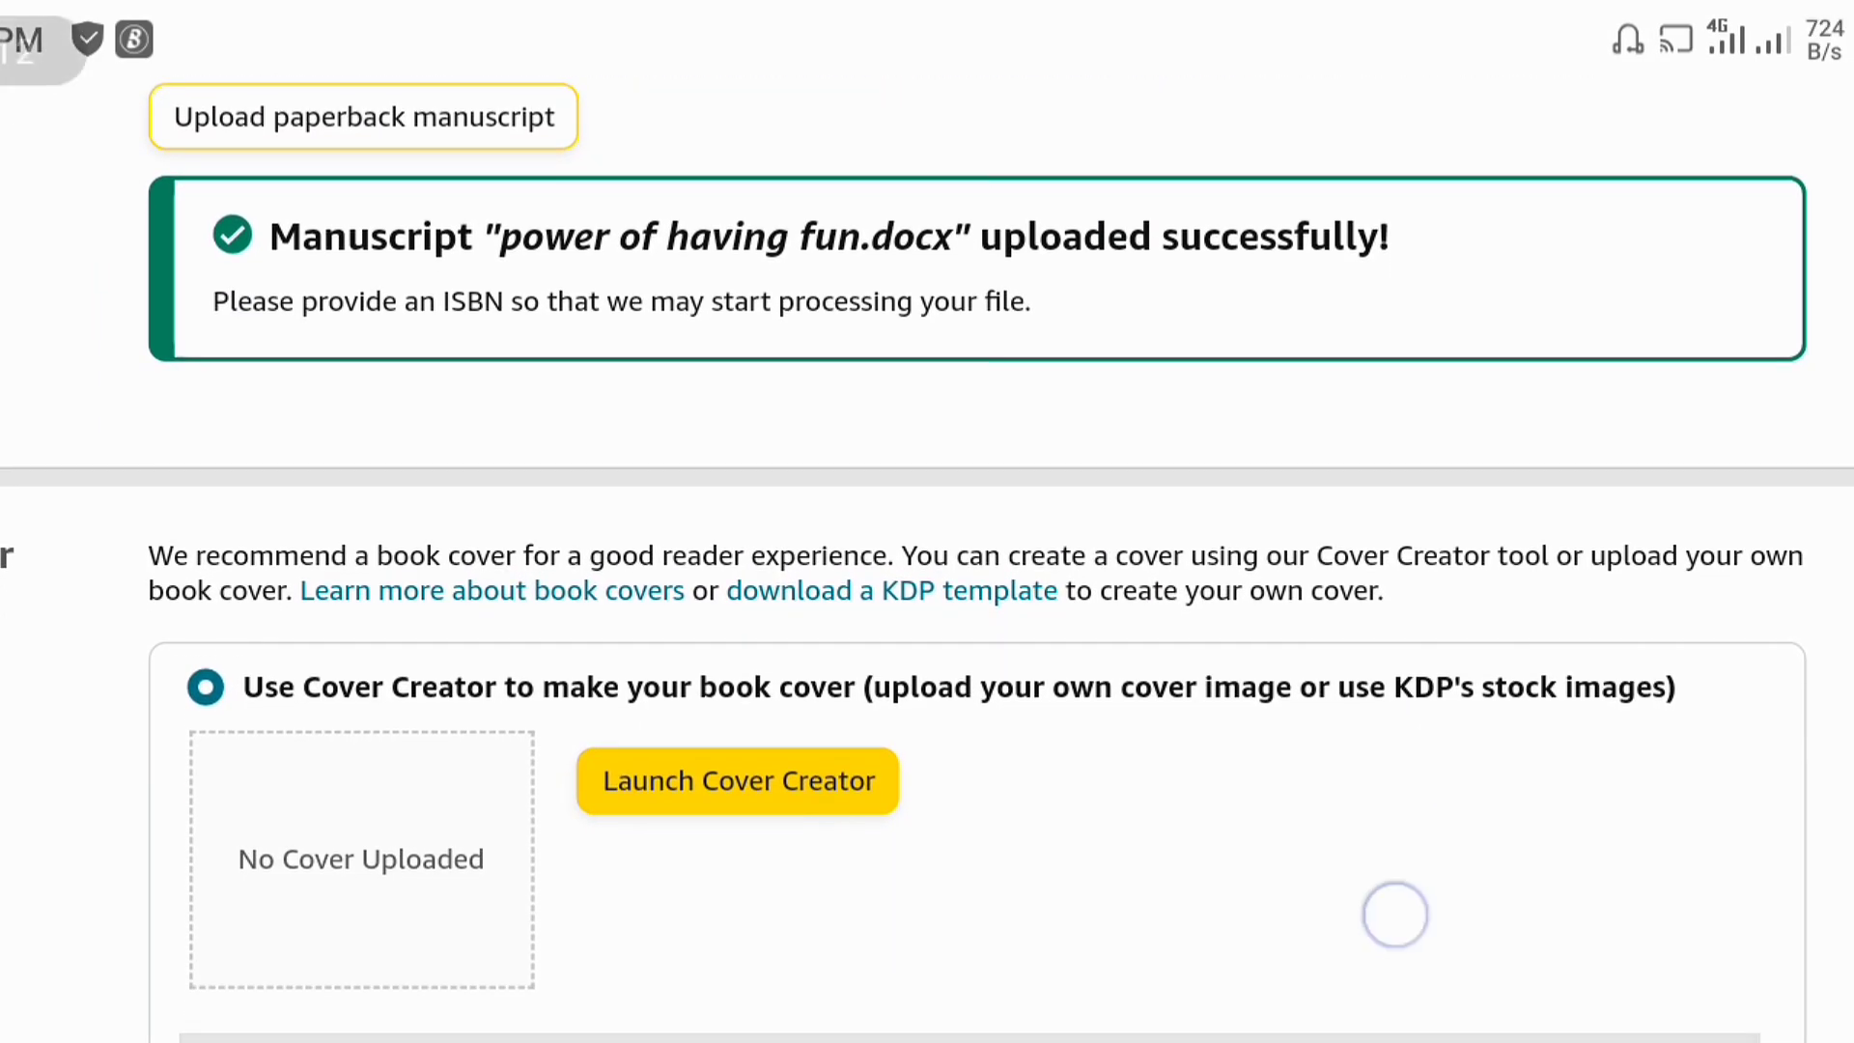
{"action": "scroll", "coordinate": [1396, 913], "scroll_direction": "down", "scroll_amount": 3}
{"action": "scroll", "coordinate": [1411, 762], "scroll_direction": "down", "scroll_amount": 2}
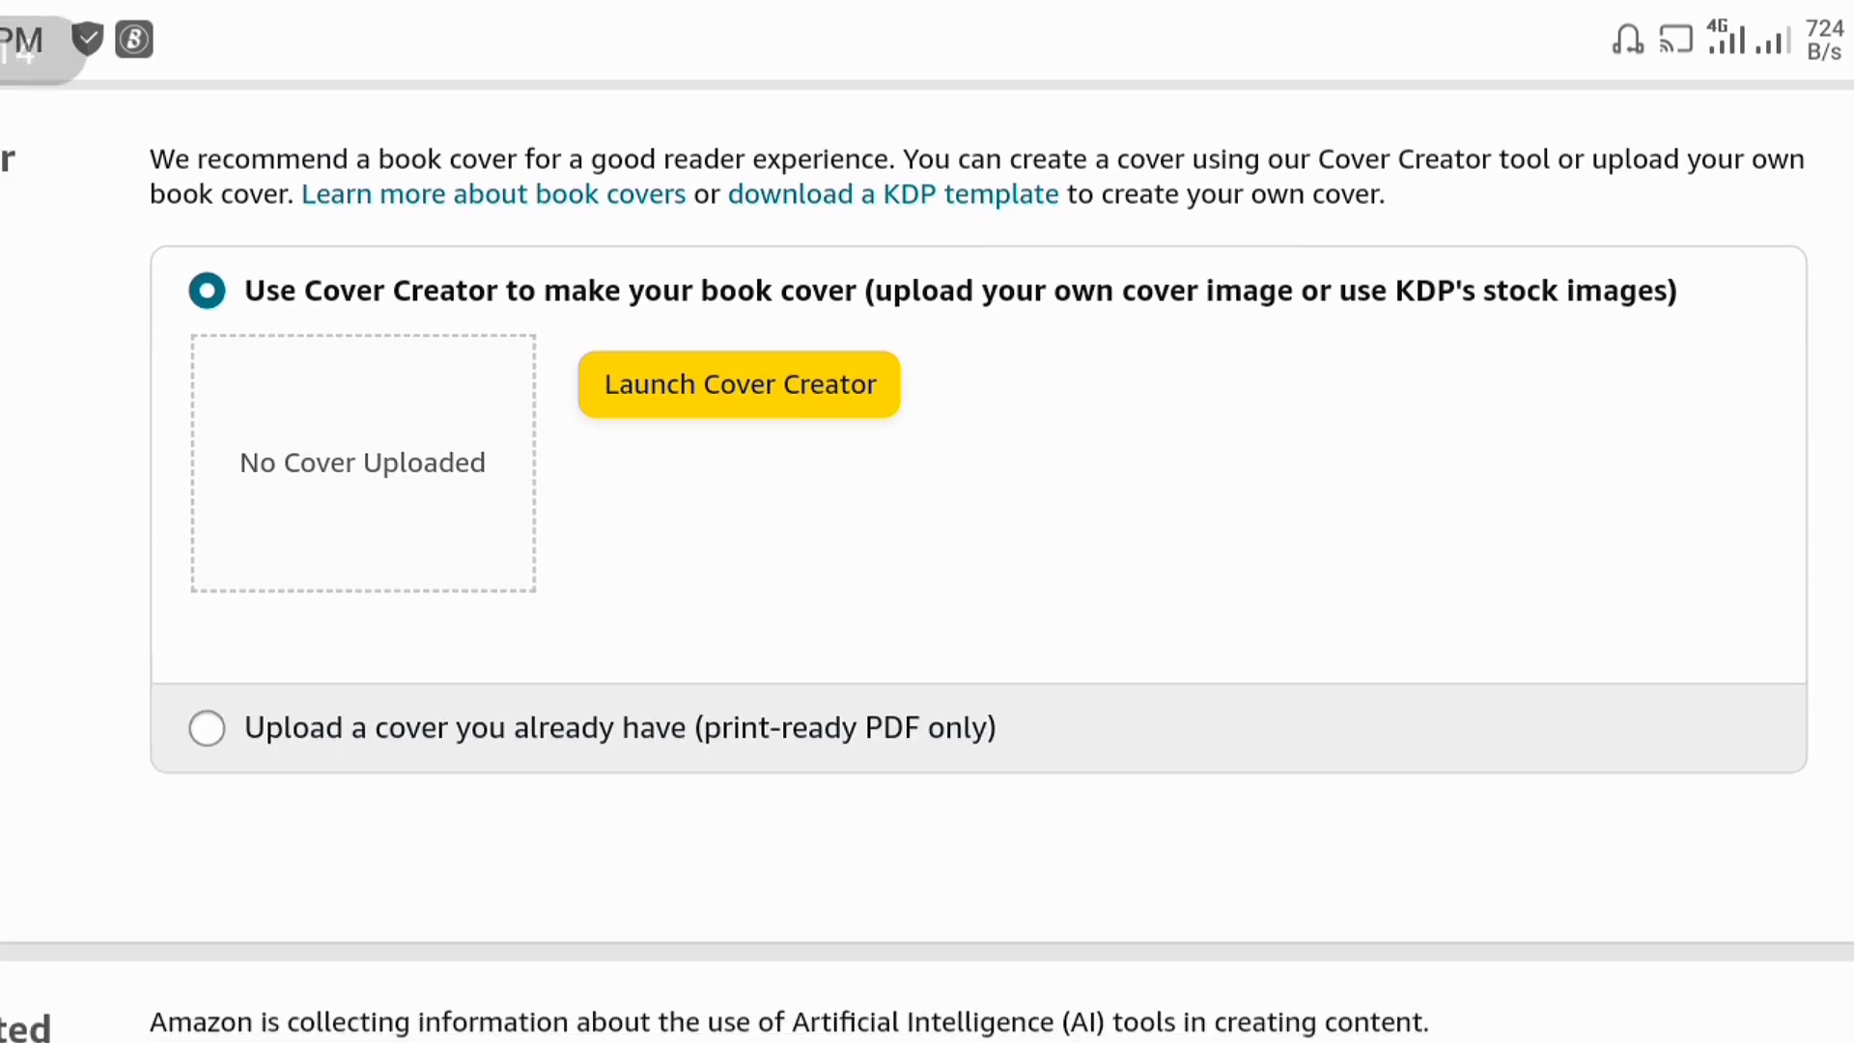
{"action": "scroll", "coordinate": [241, 323], "scroll_direction": "up", "scroll_amount": 3}
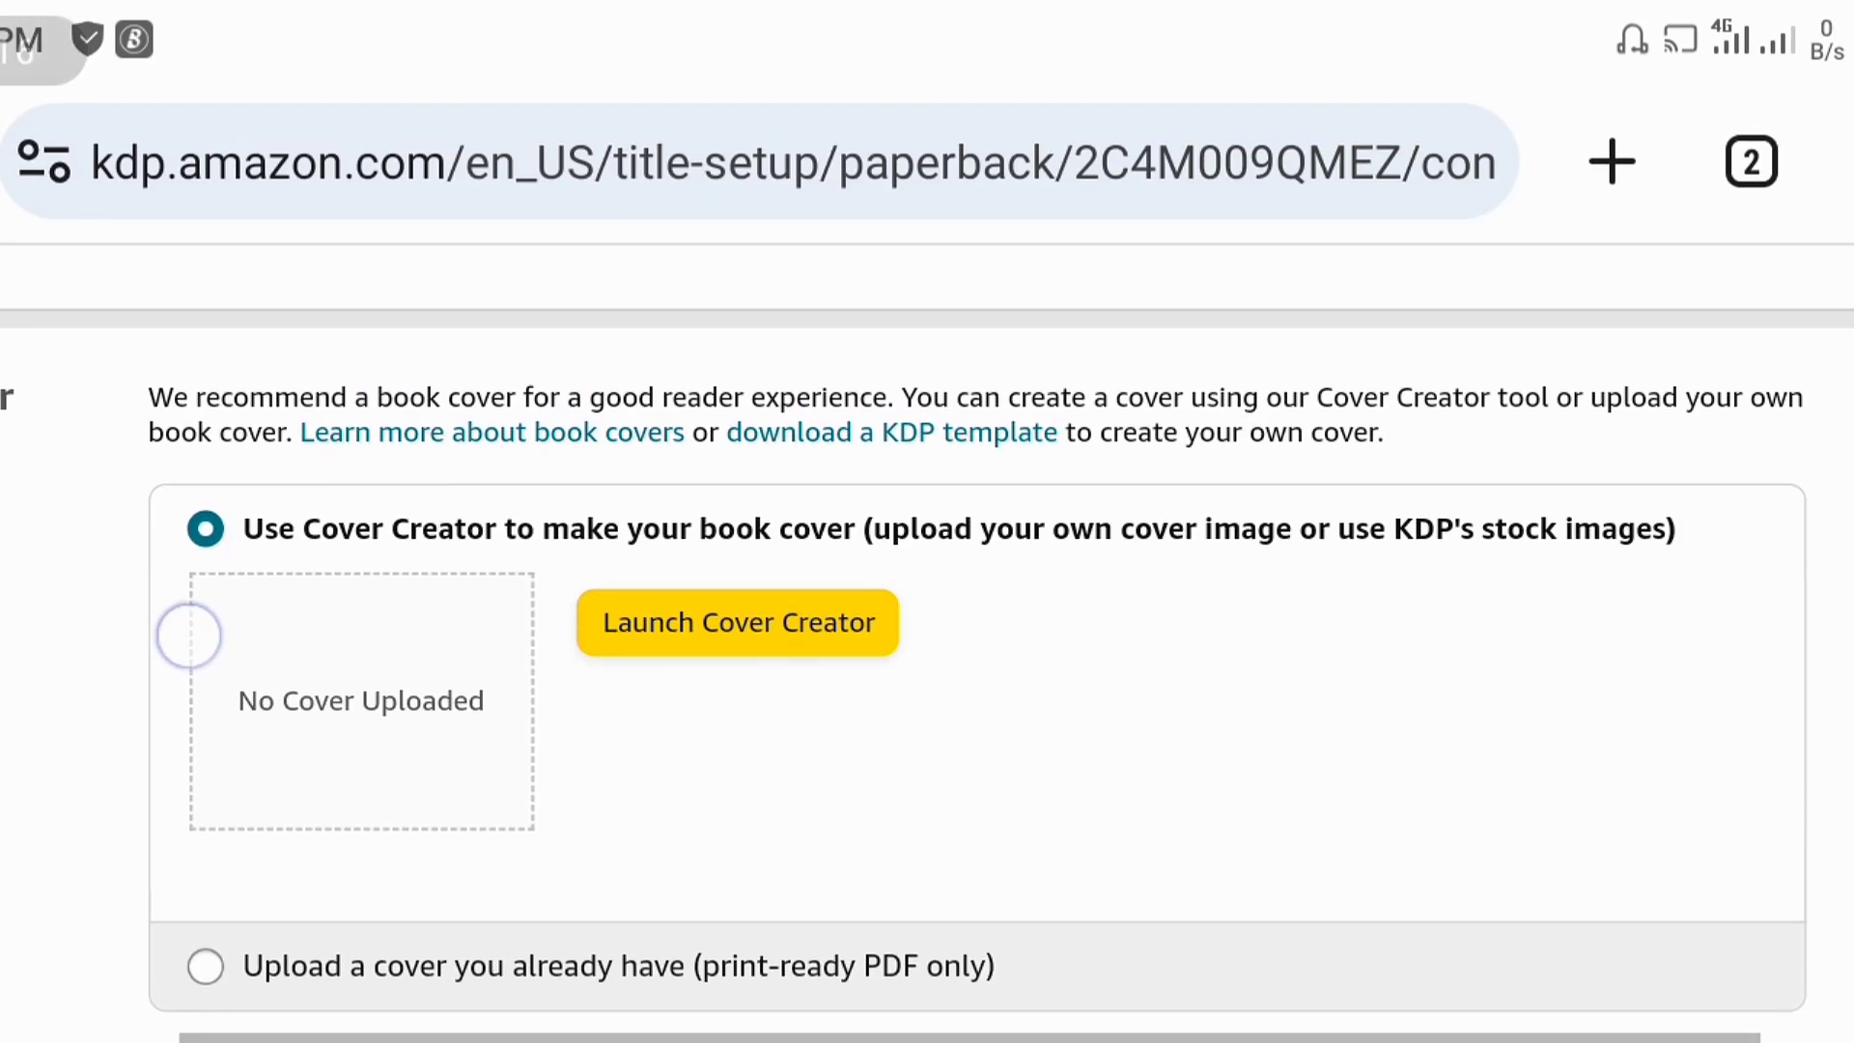
{"action": "scroll", "coordinate": [257, 513], "scroll_direction": "up", "scroll_amount": 2}
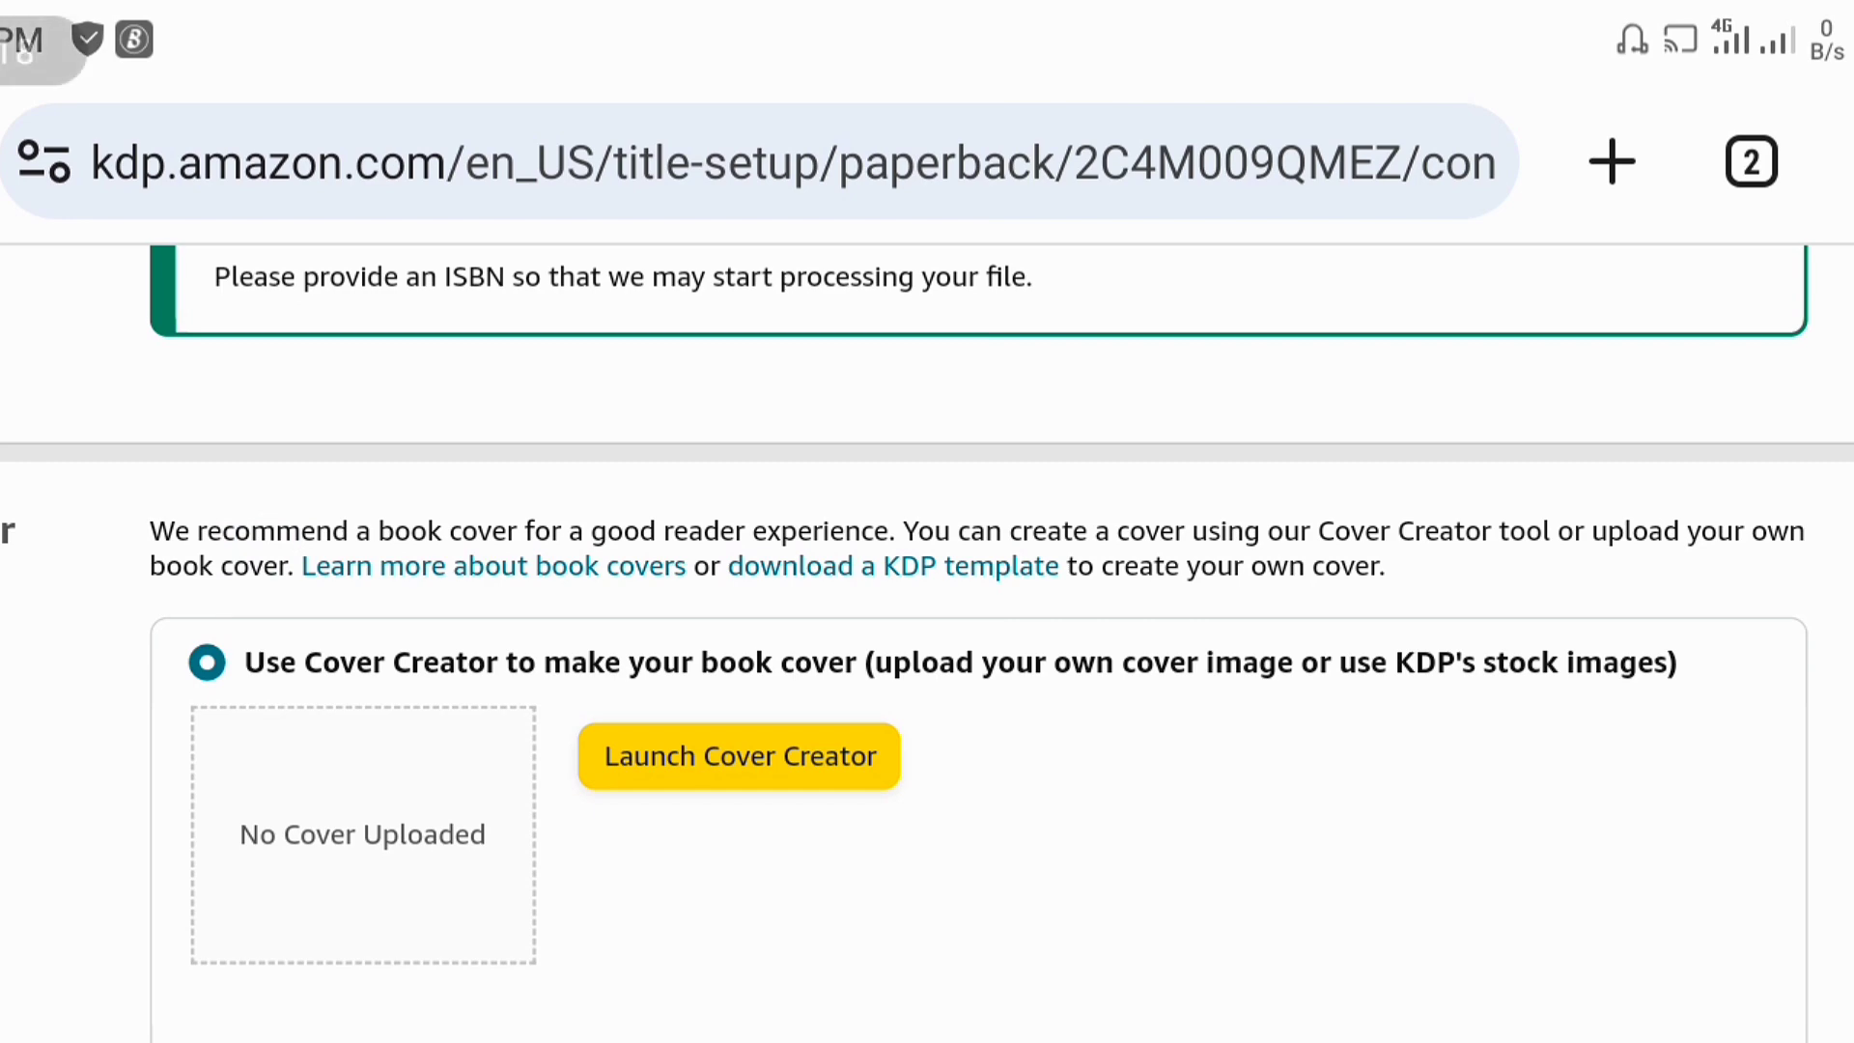
{"action": "scroll", "coordinate": [827, 592], "scroll_direction": "up", "scroll_amount": 5}
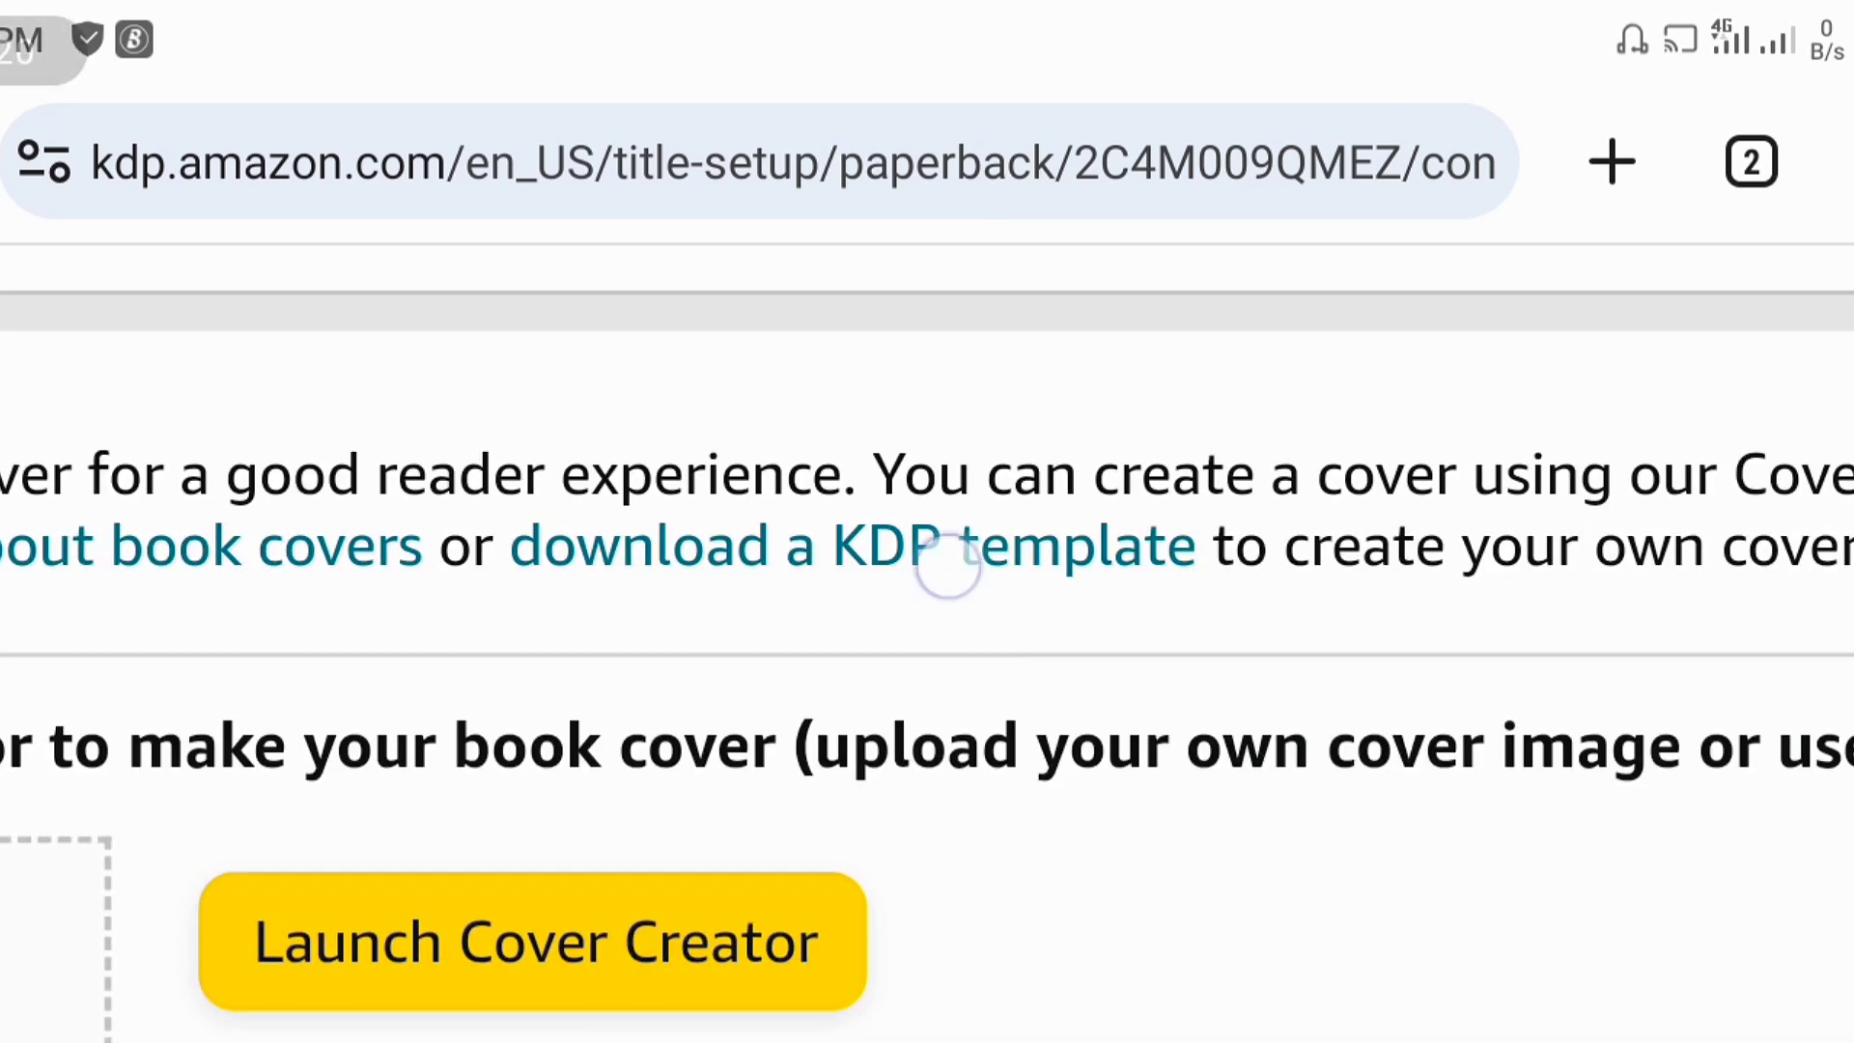
{"action": "left_click", "coordinate": [948, 565]}
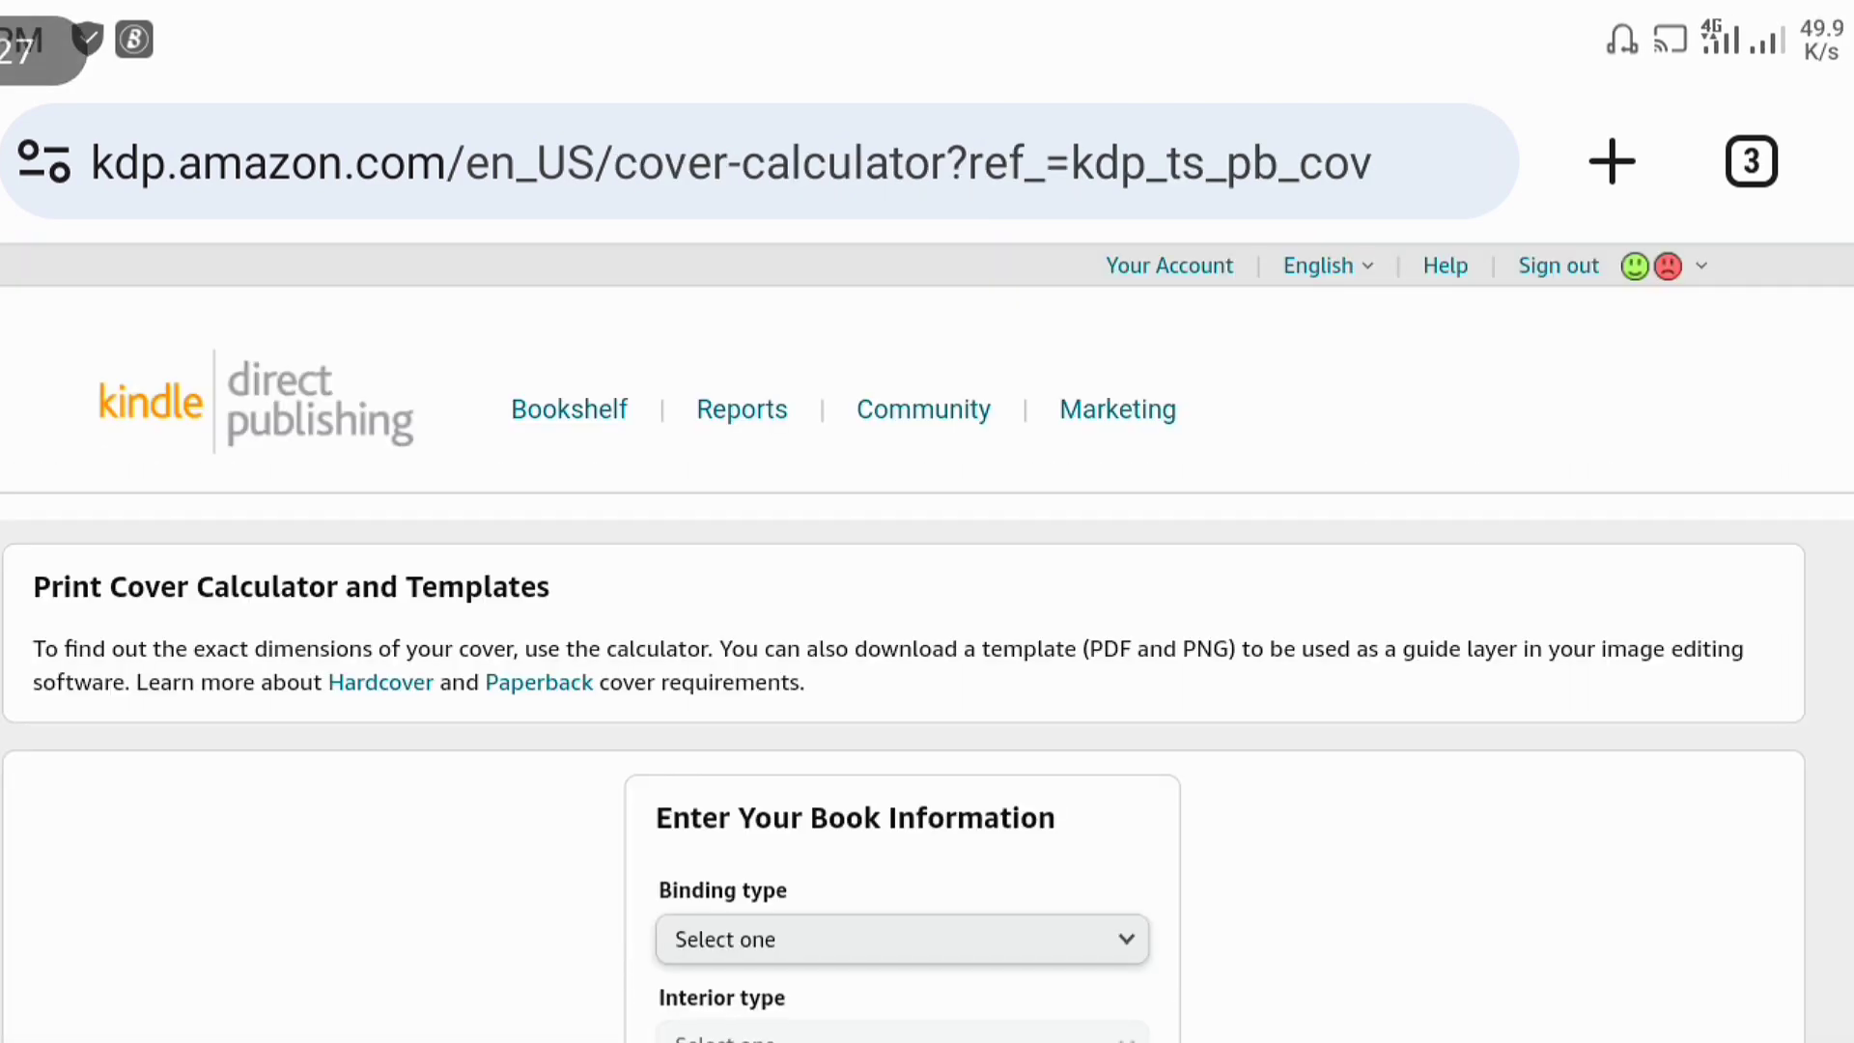
Set the binding type to Paperback in the print cover calculator's book information
{"action": "scroll", "coordinate": [232, 779], "scroll_direction": "down", "scroll_amount": 5}
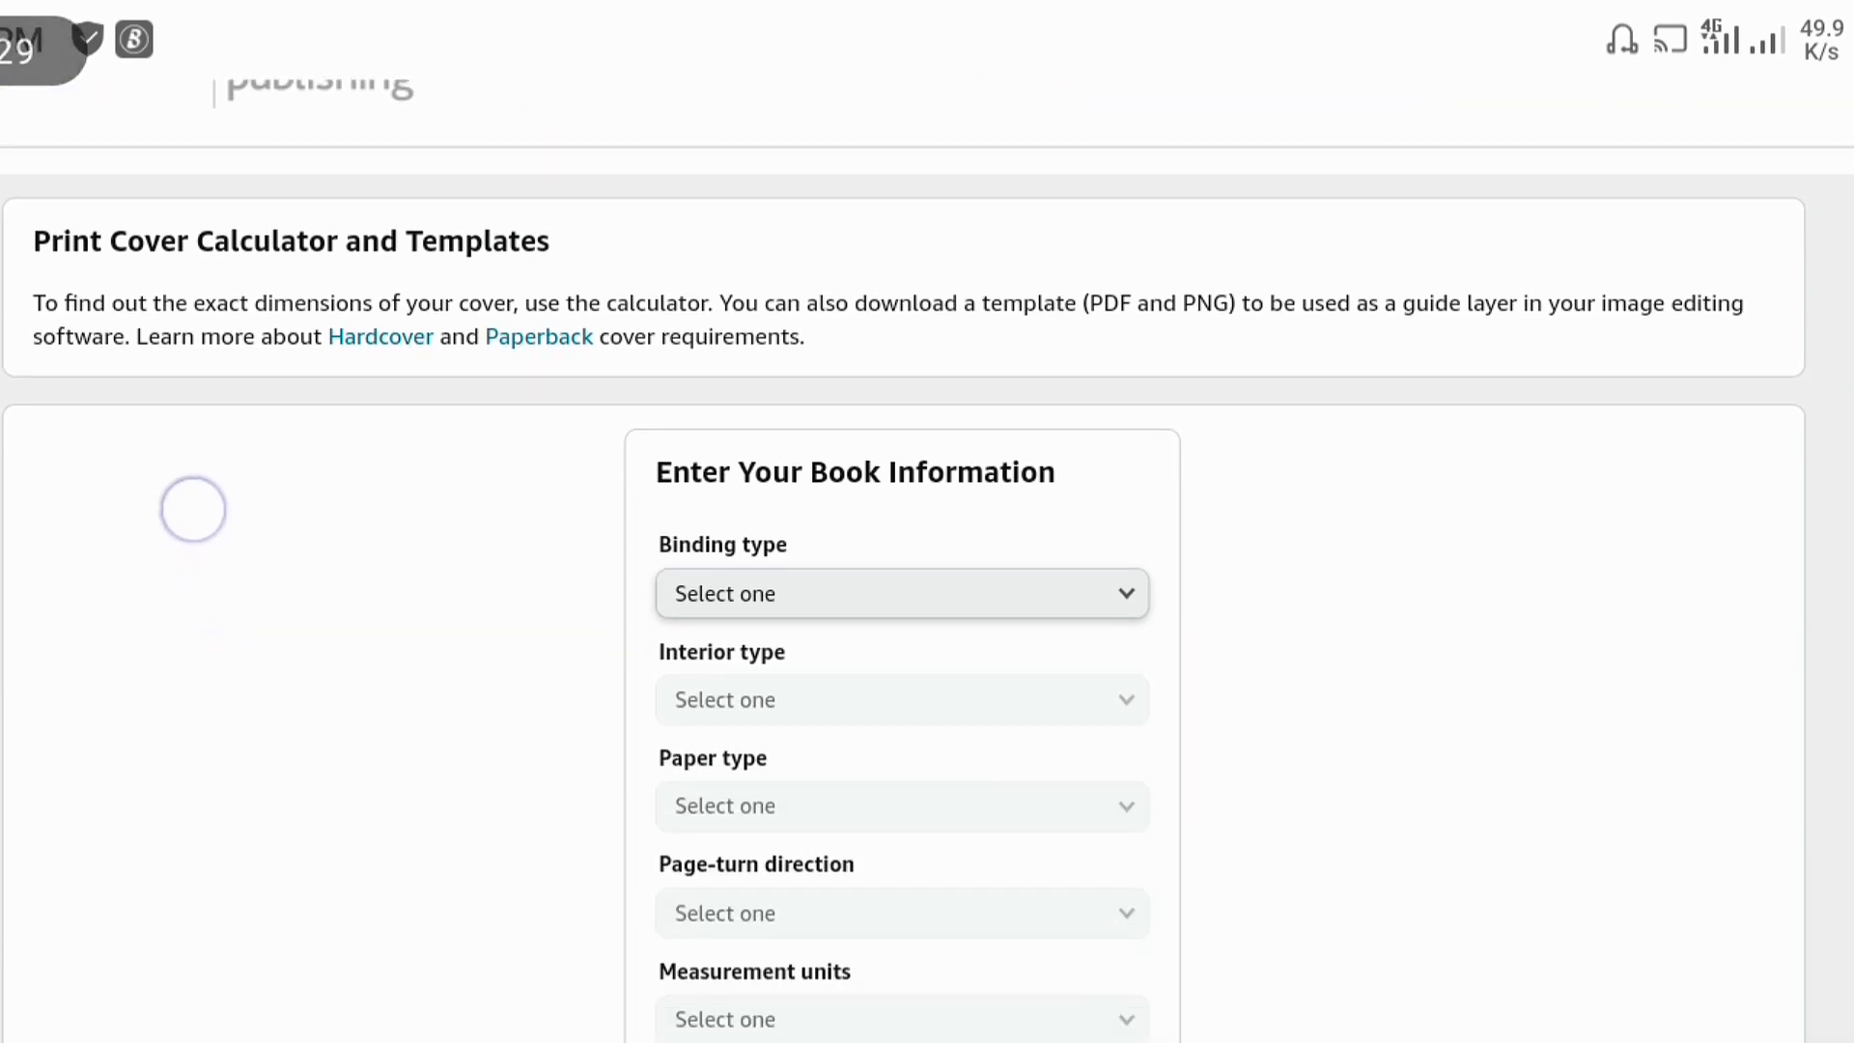
{"action": "scroll", "coordinate": [1508, 779], "scroll_direction": "down", "scroll_amount": 3}
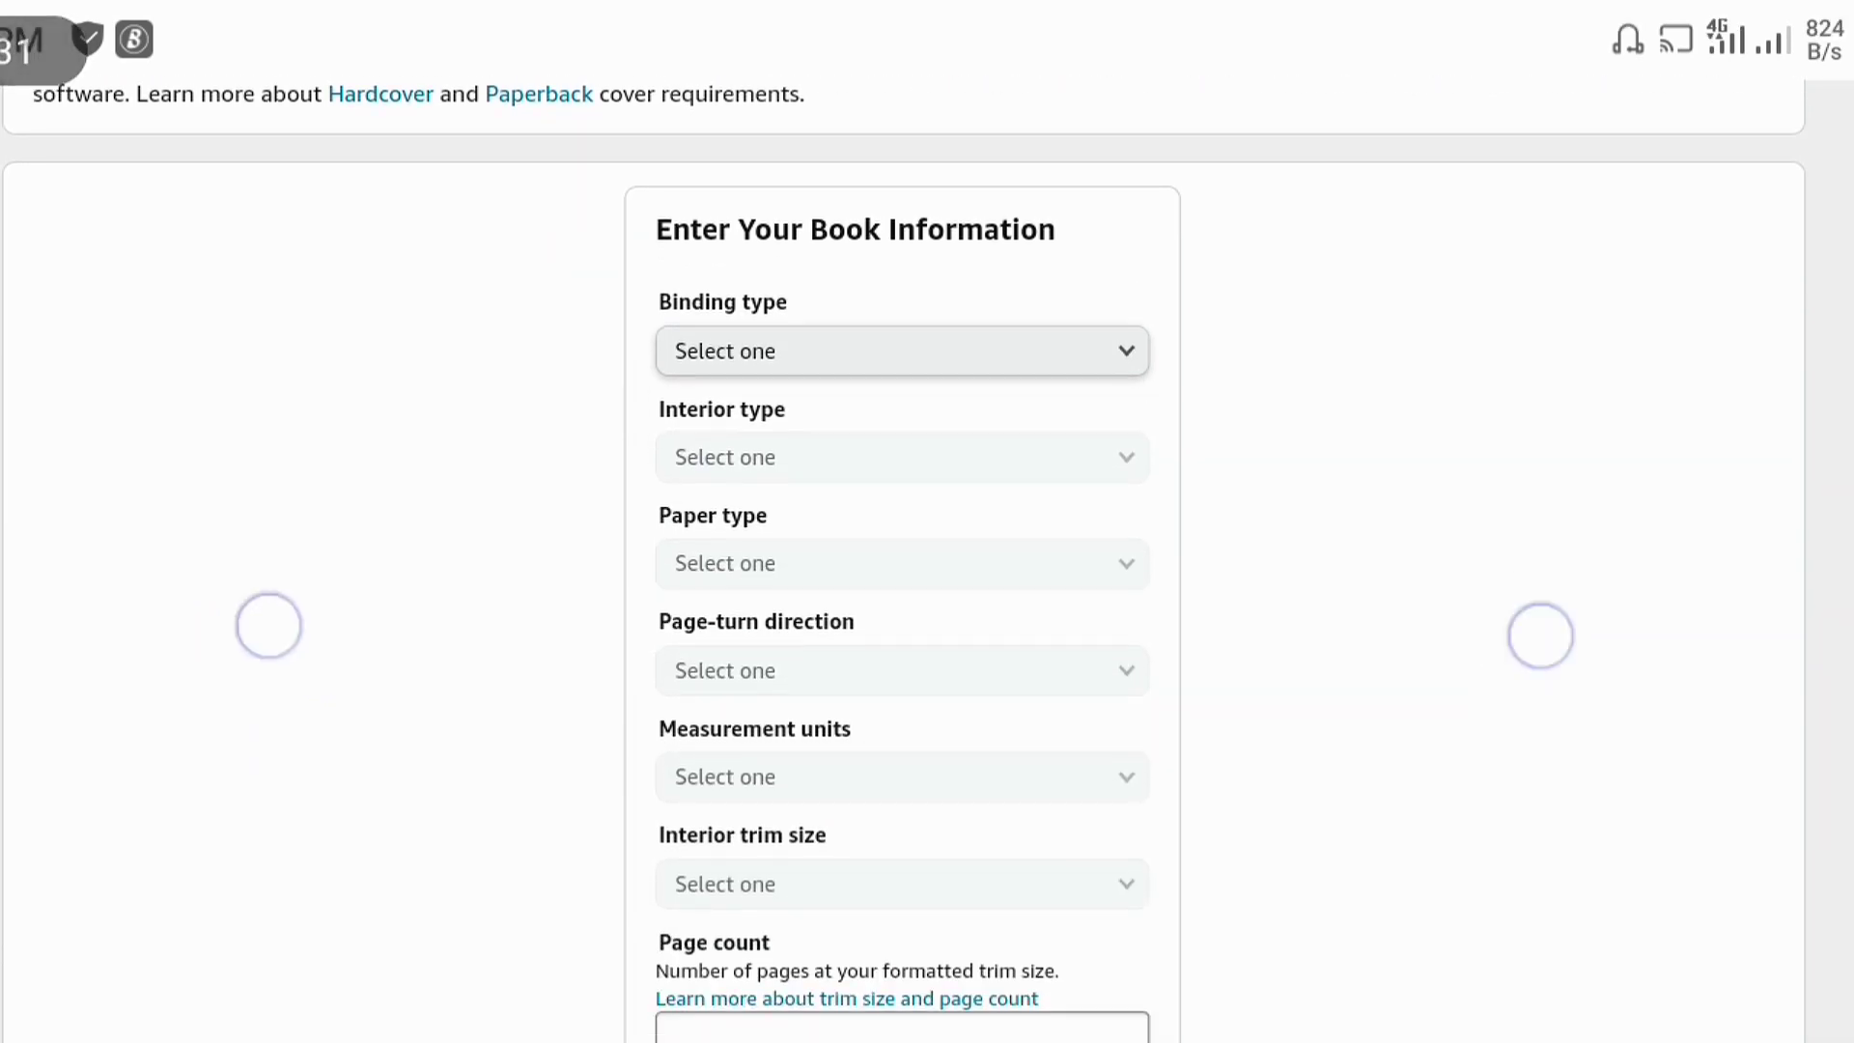
{"action": "scroll", "coordinate": [904, 628], "scroll_direction": "up", "scroll_amount": 3}
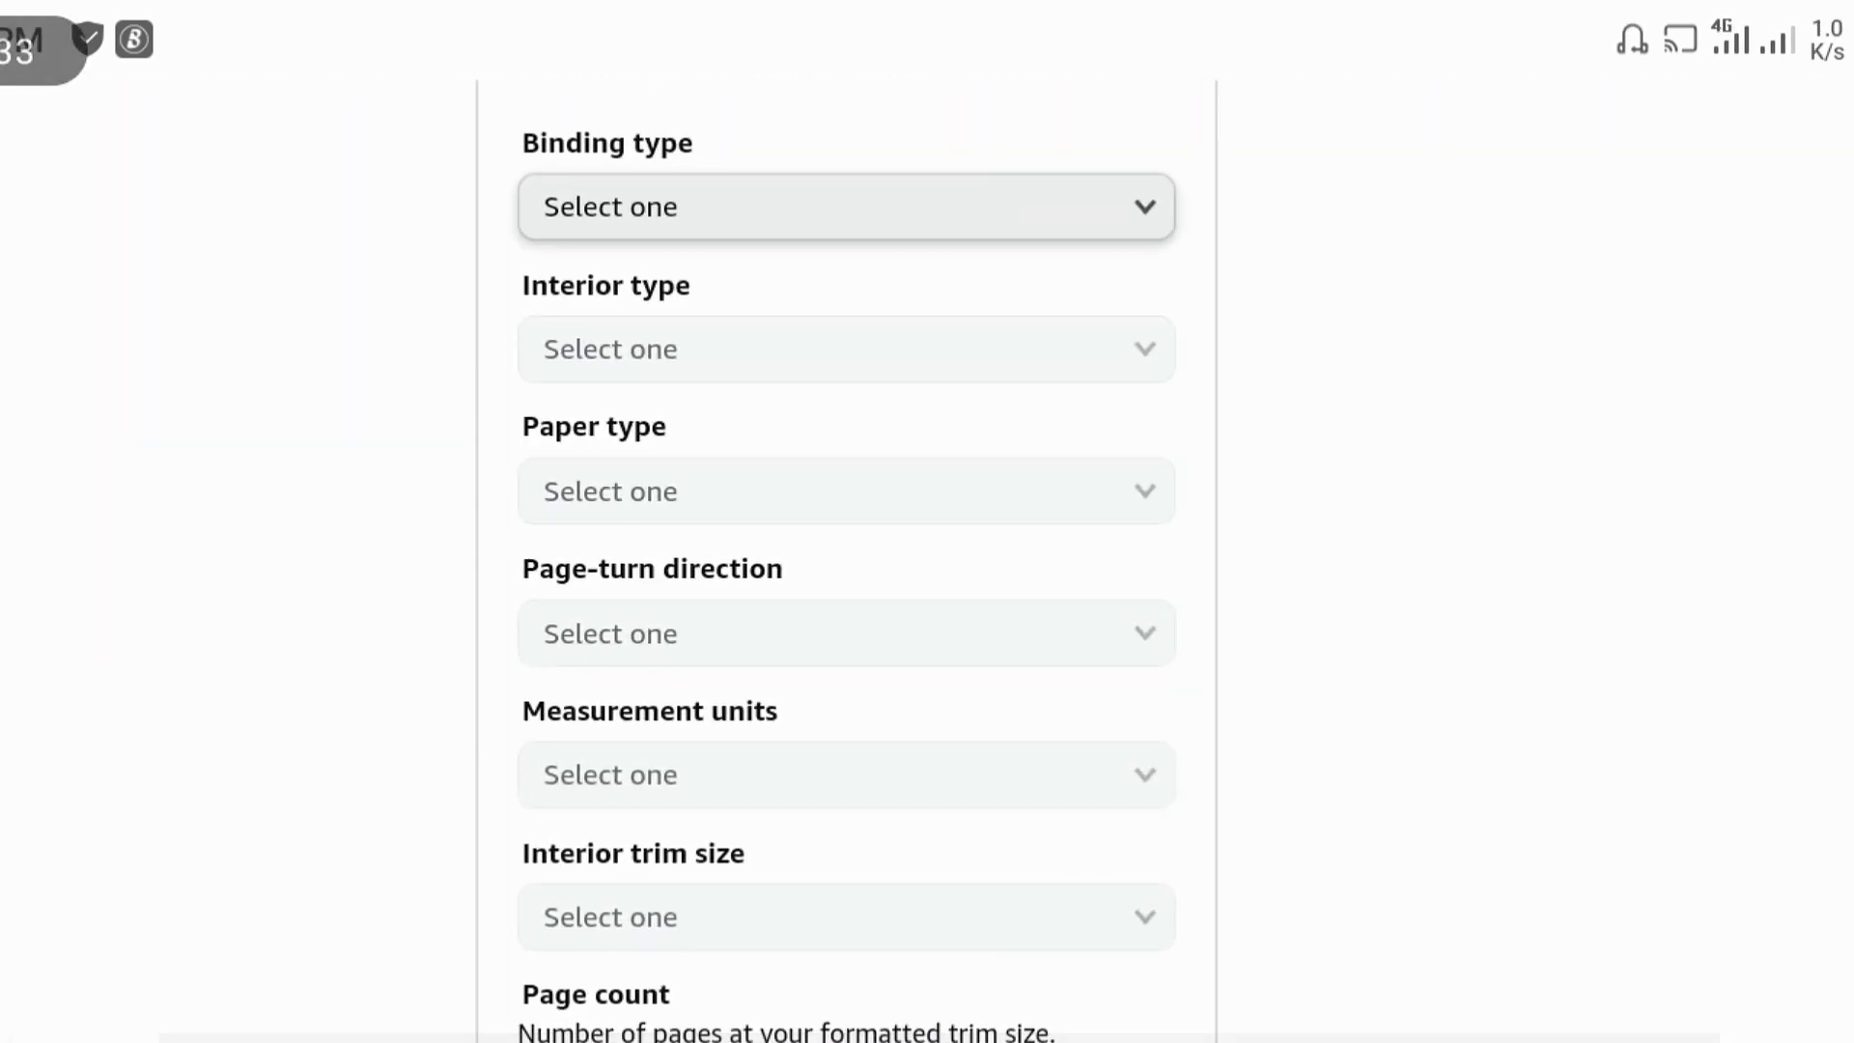
{"action": "left_click", "coordinate": [697, 203]}
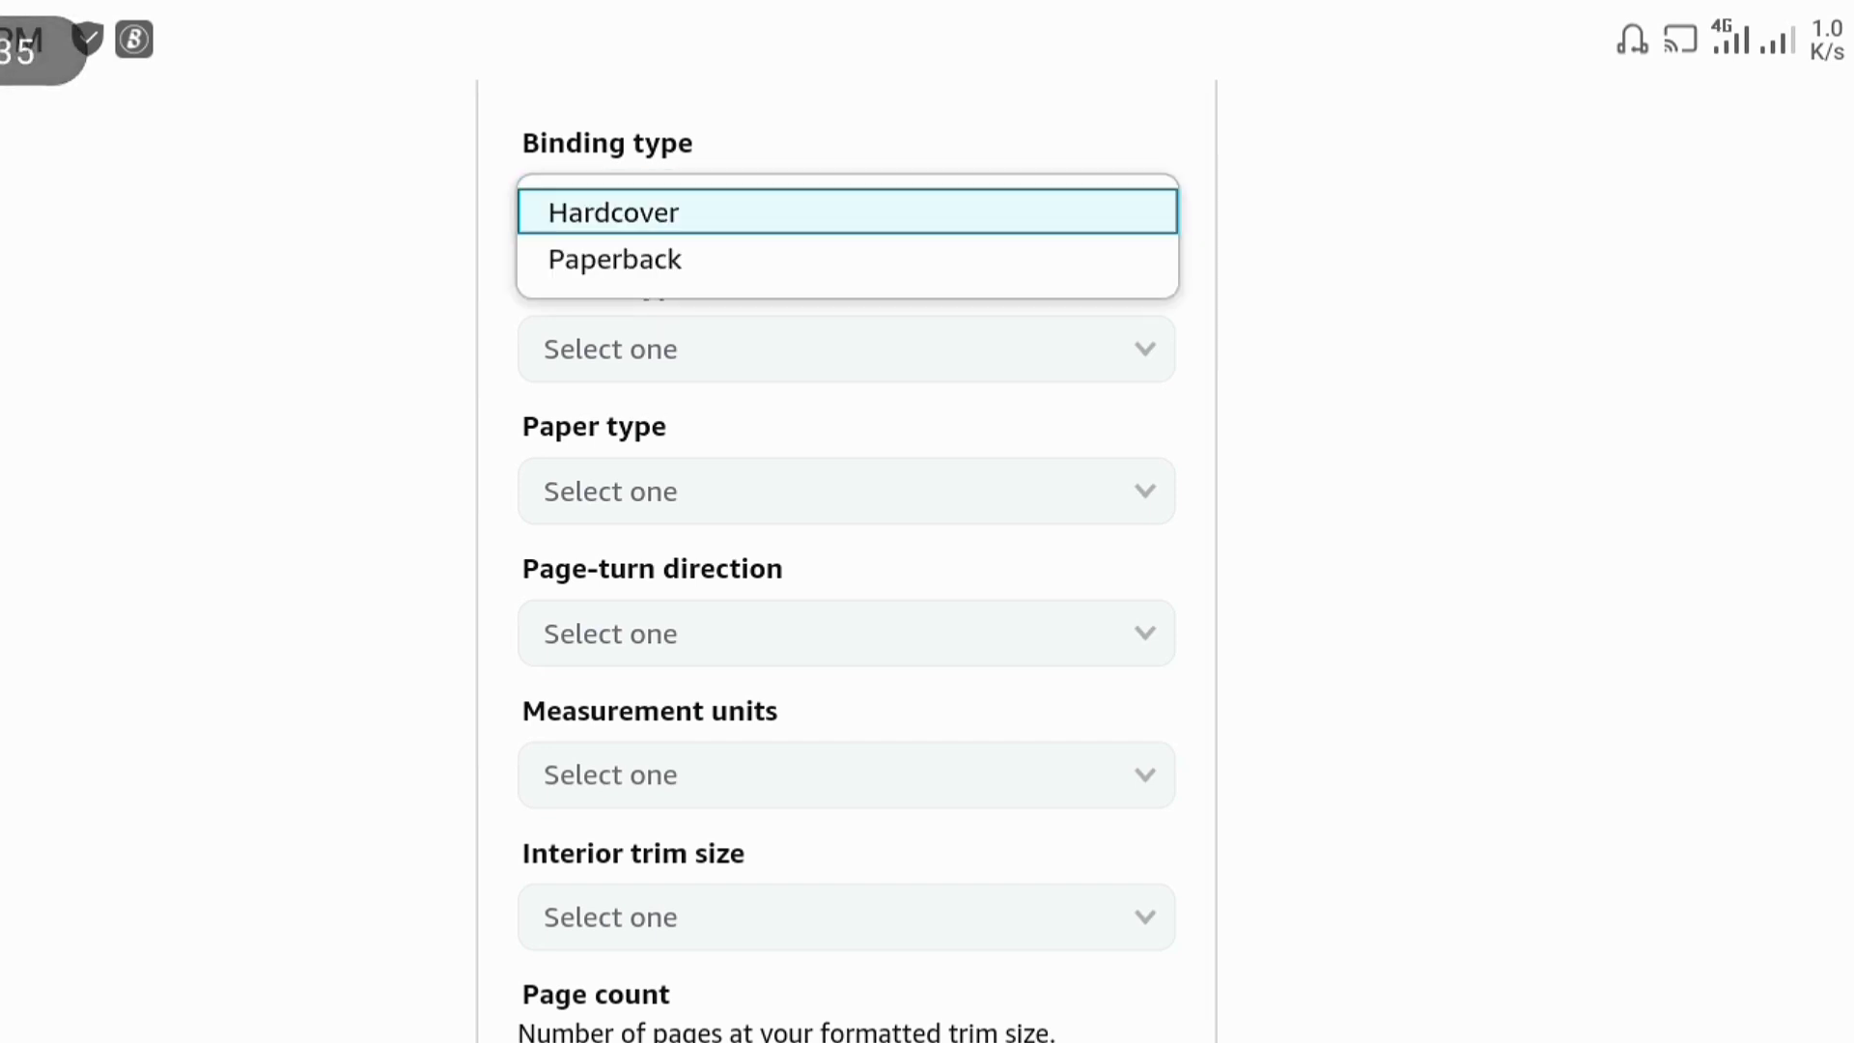
{"action": "left_click", "coordinate": [618, 259]}
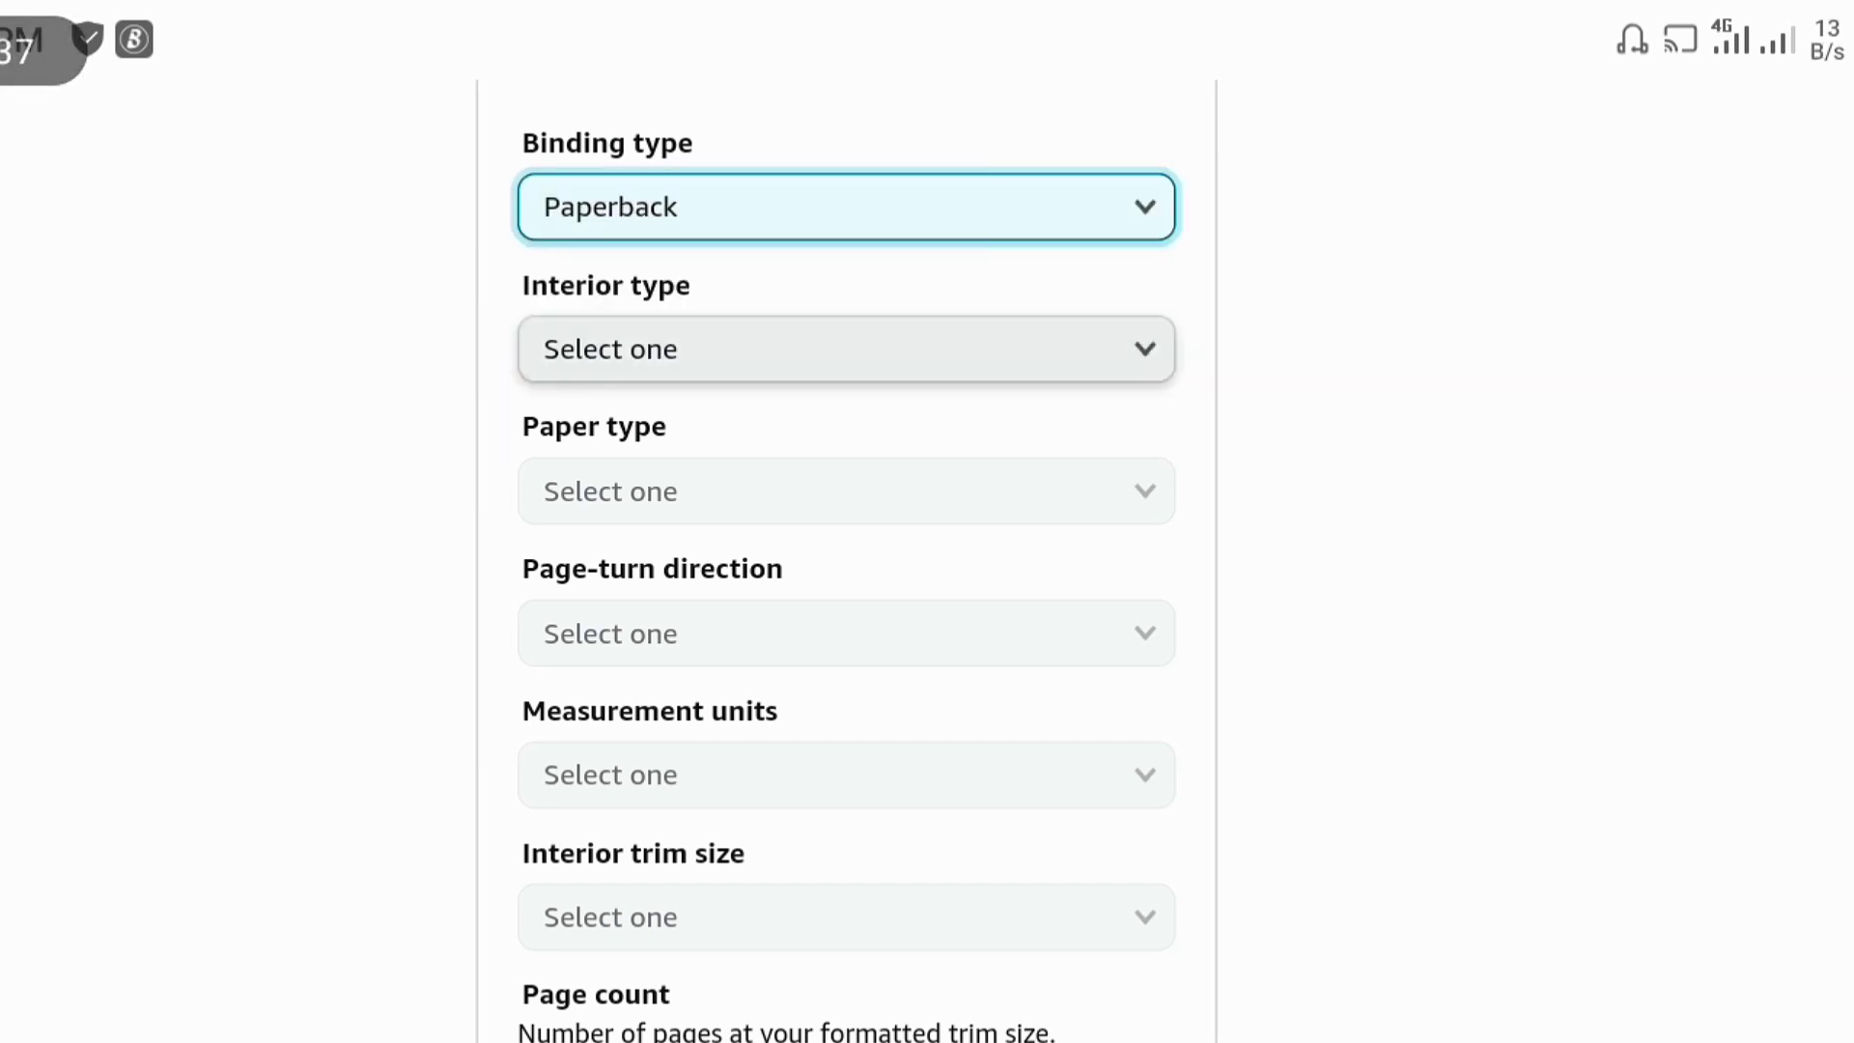
Set the cover calculator's interior type to Standard color and its paper type to White paper
{"action": "left_click", "coordinate": [599, 356]}
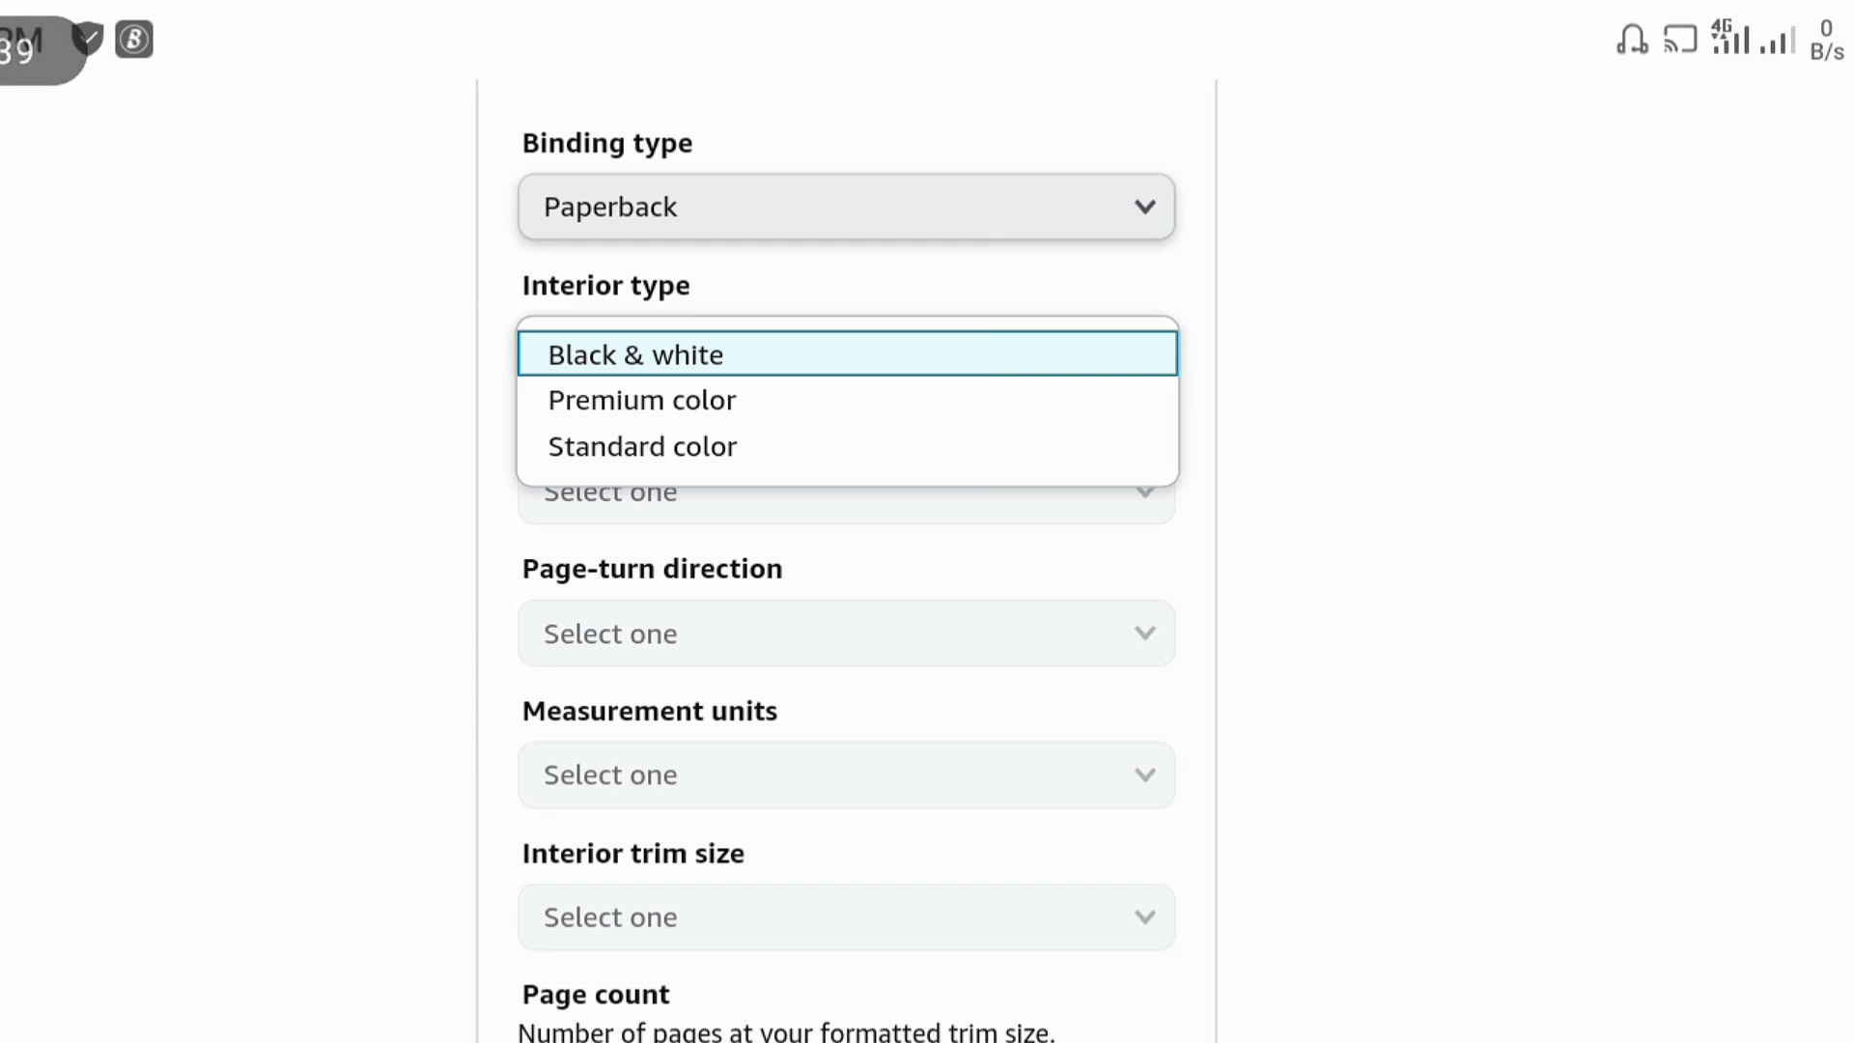
{"action": "left_click", "coordinate": [618, 442]}
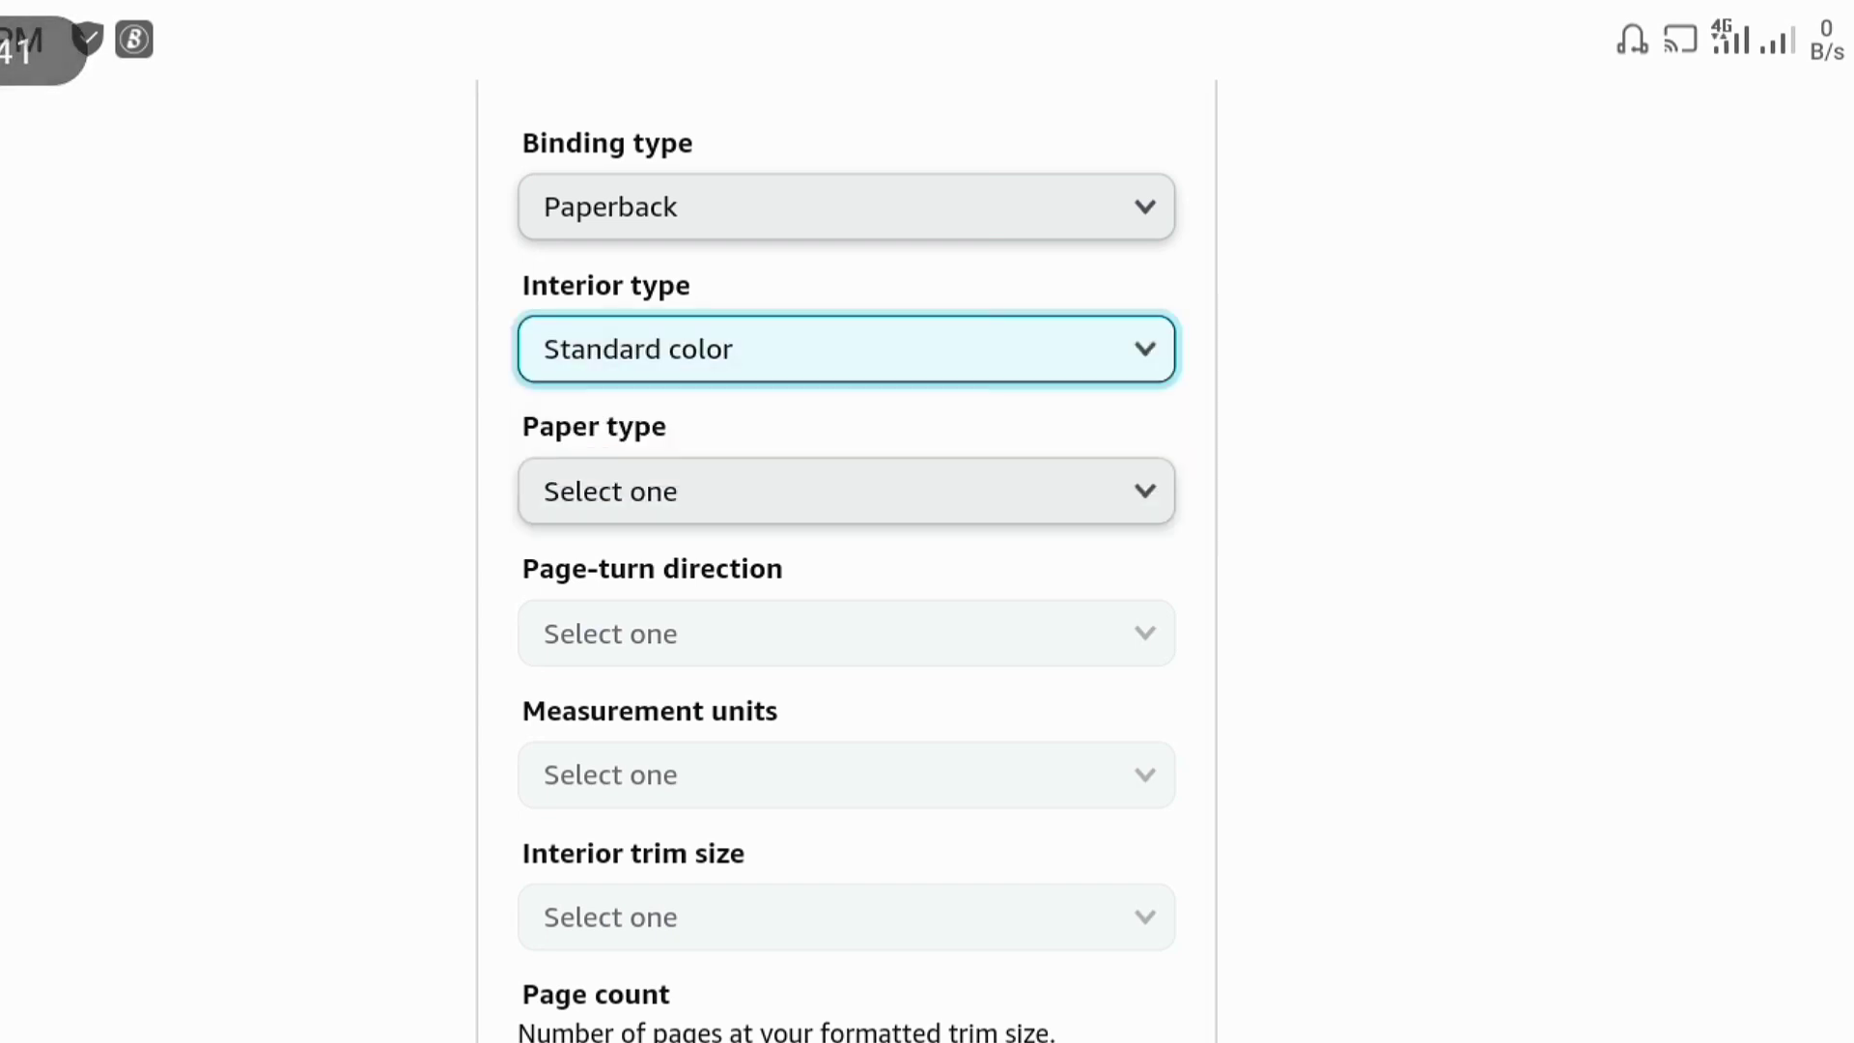
{"action": "left_click", "coordinate": [618, 492]}
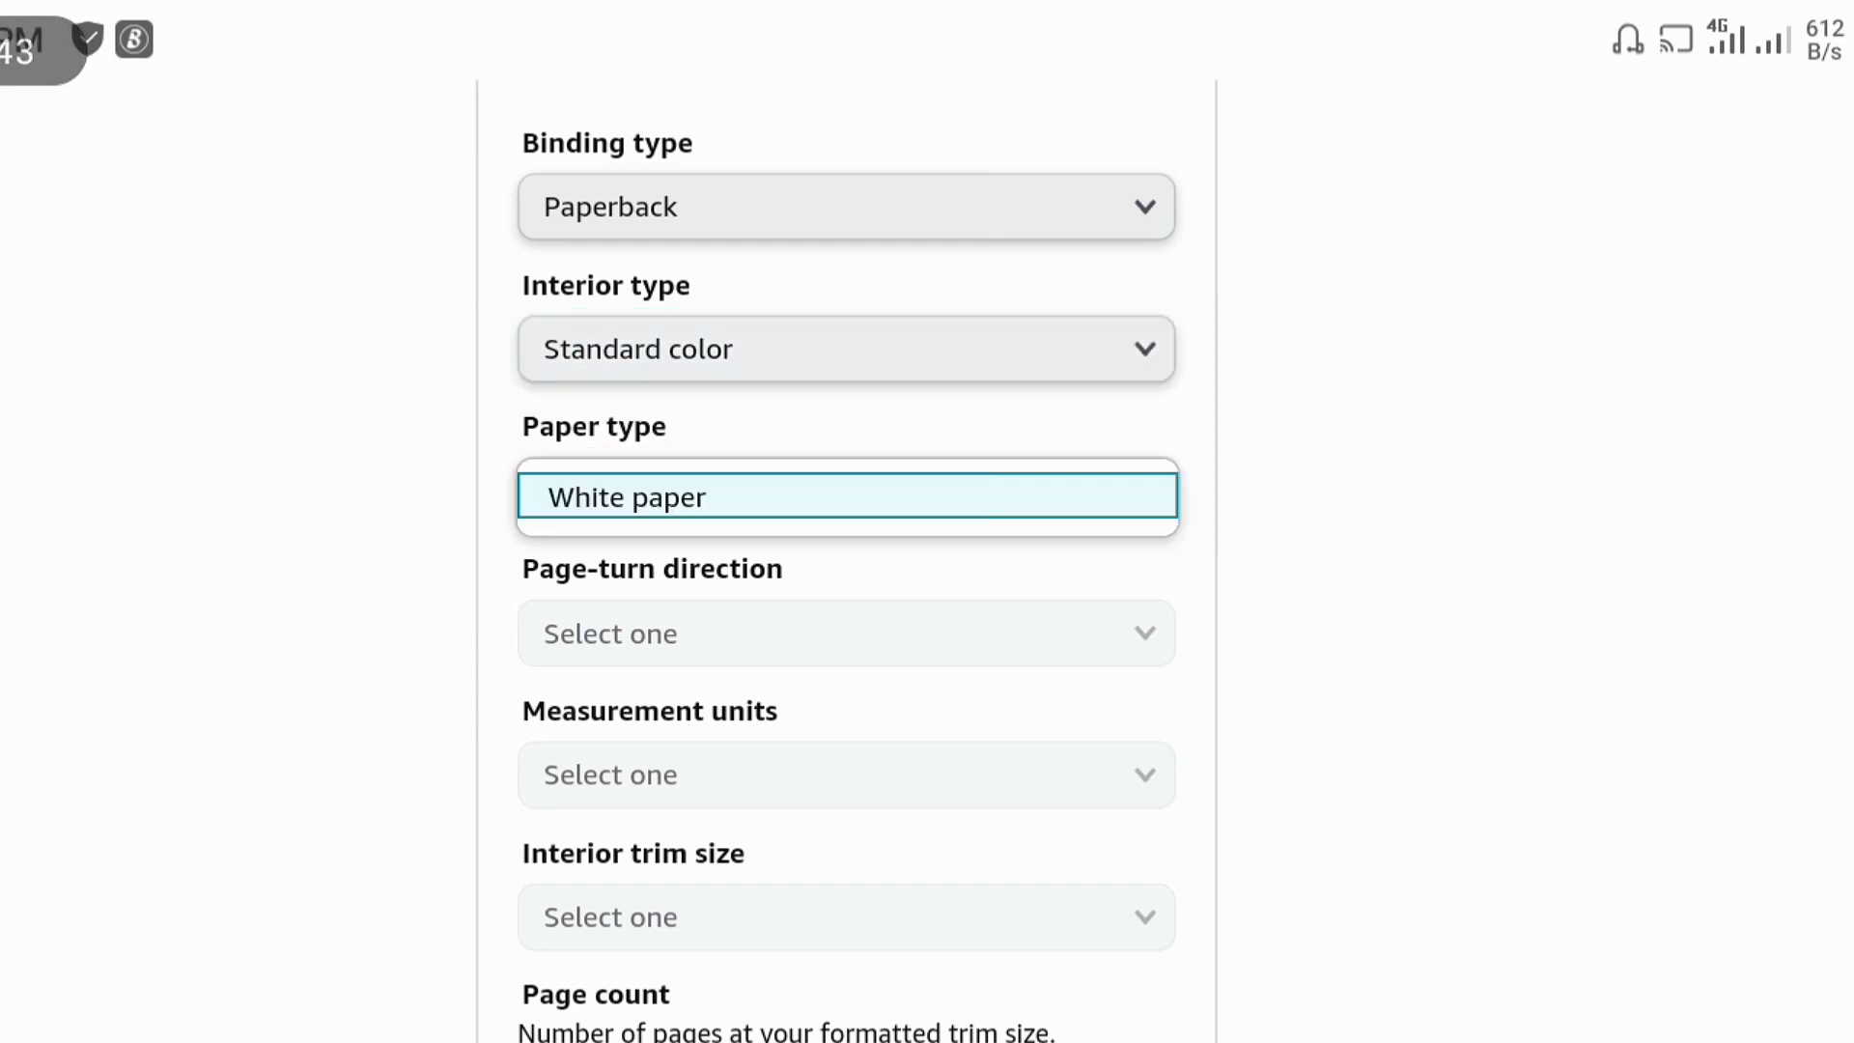
{"action": "left_click", "coordinate": [606, 495]}
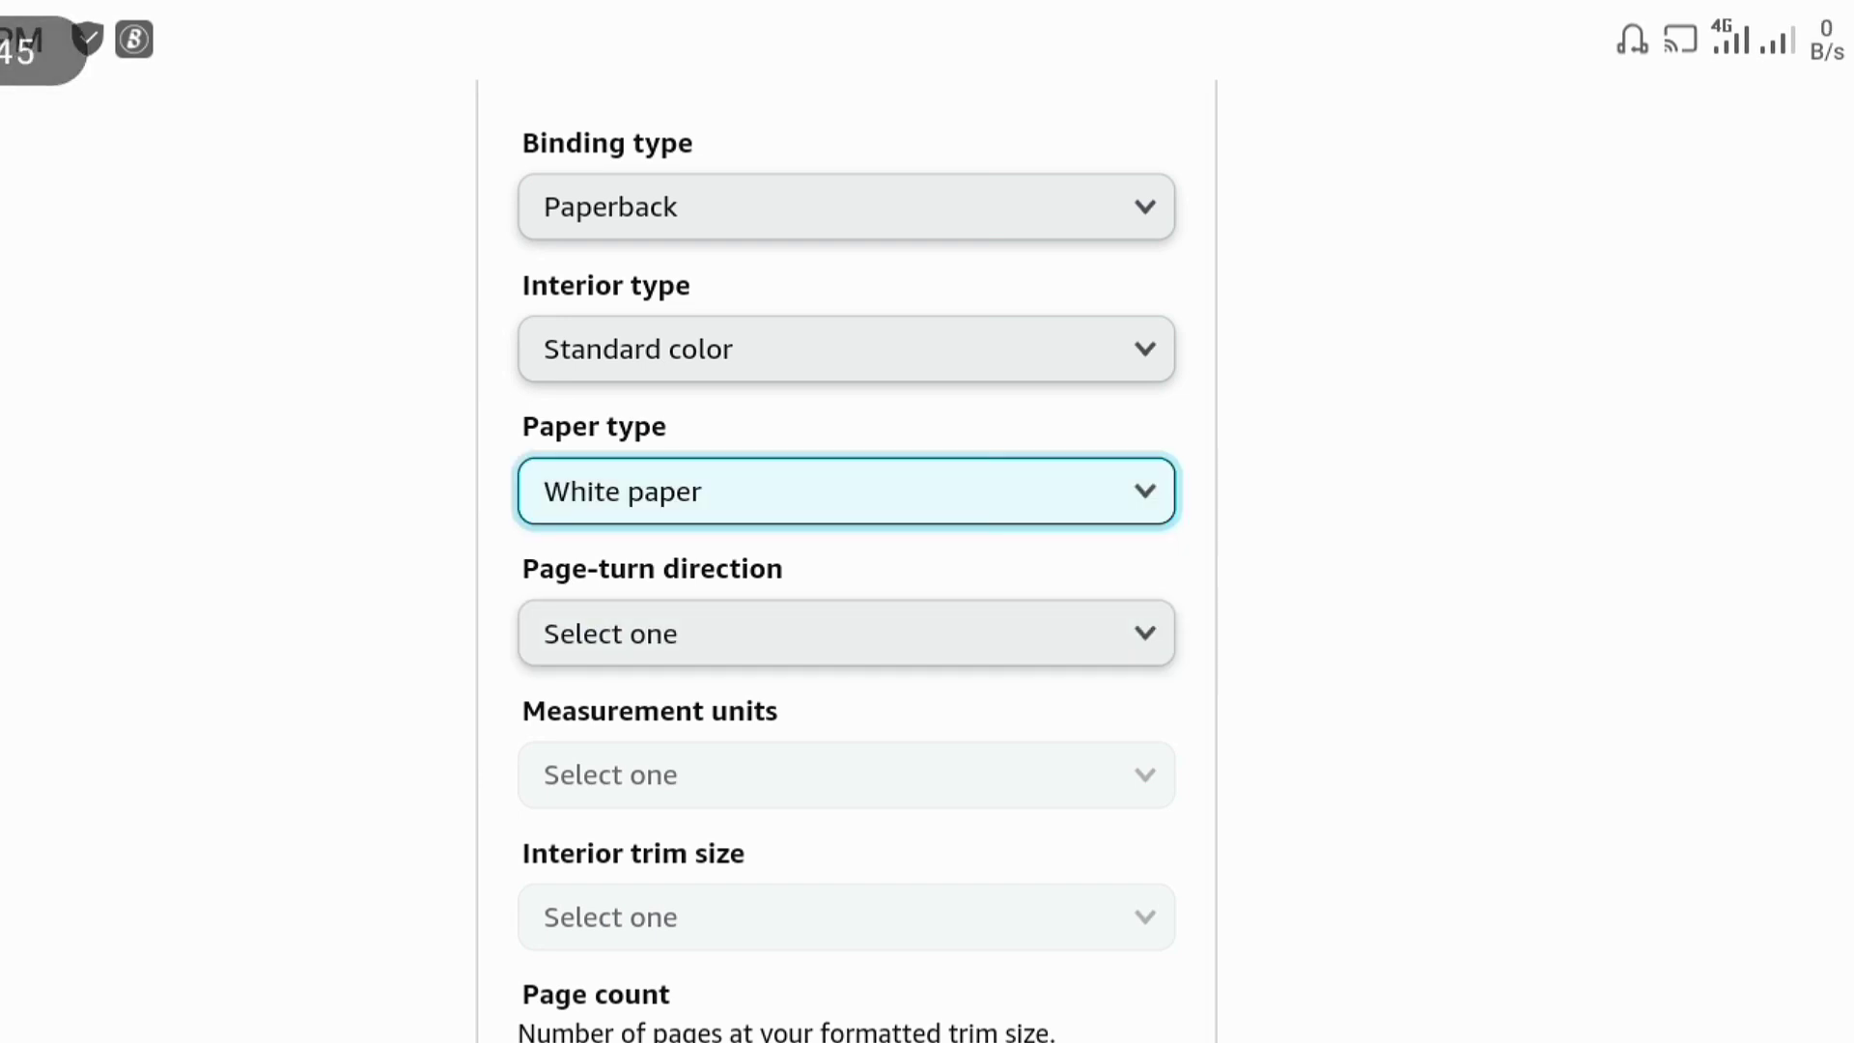
Set the cover calculator's page-turn direction to Left to Right and its measurement units to Inches
{"action": "left_click", "coordinate": [609, 633]}
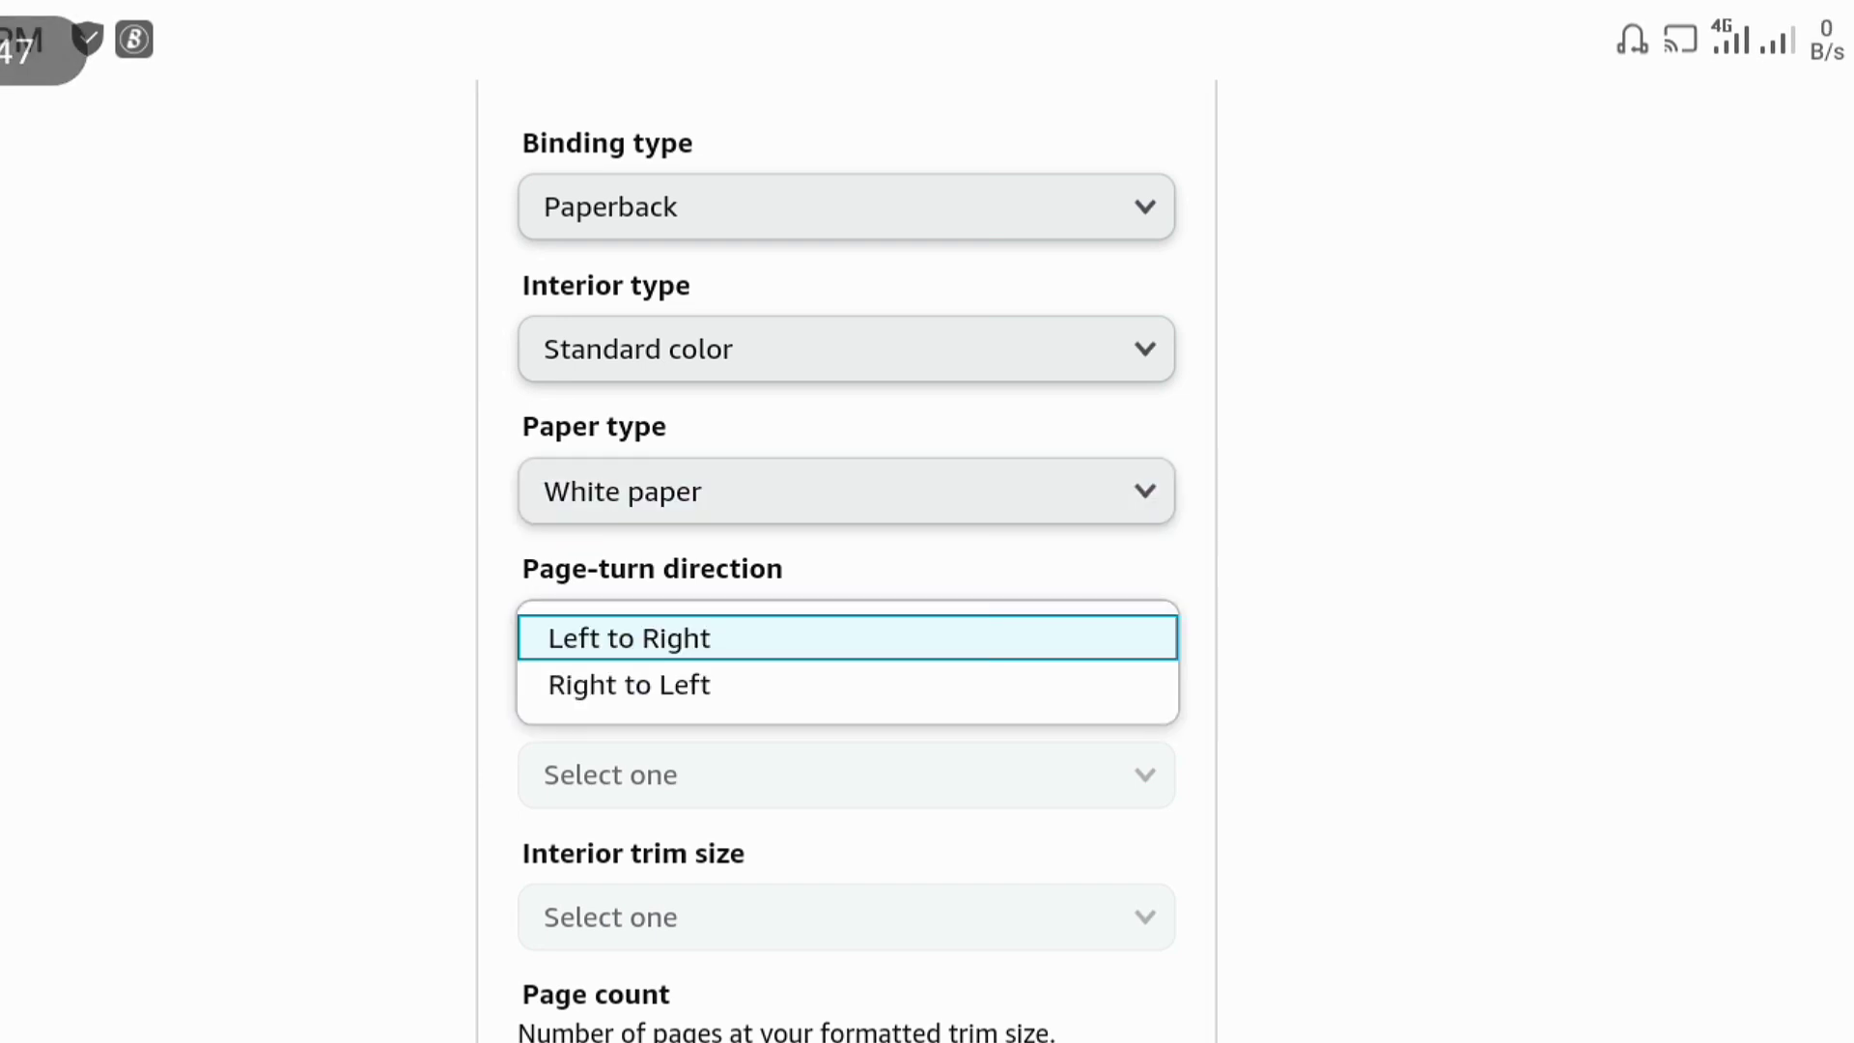
{"action": "left_click", "coordinate": [605, 637]}
{"action": "left_click_drag", "start_coordinate": [385, 618], "coordinate": [384, 328]}
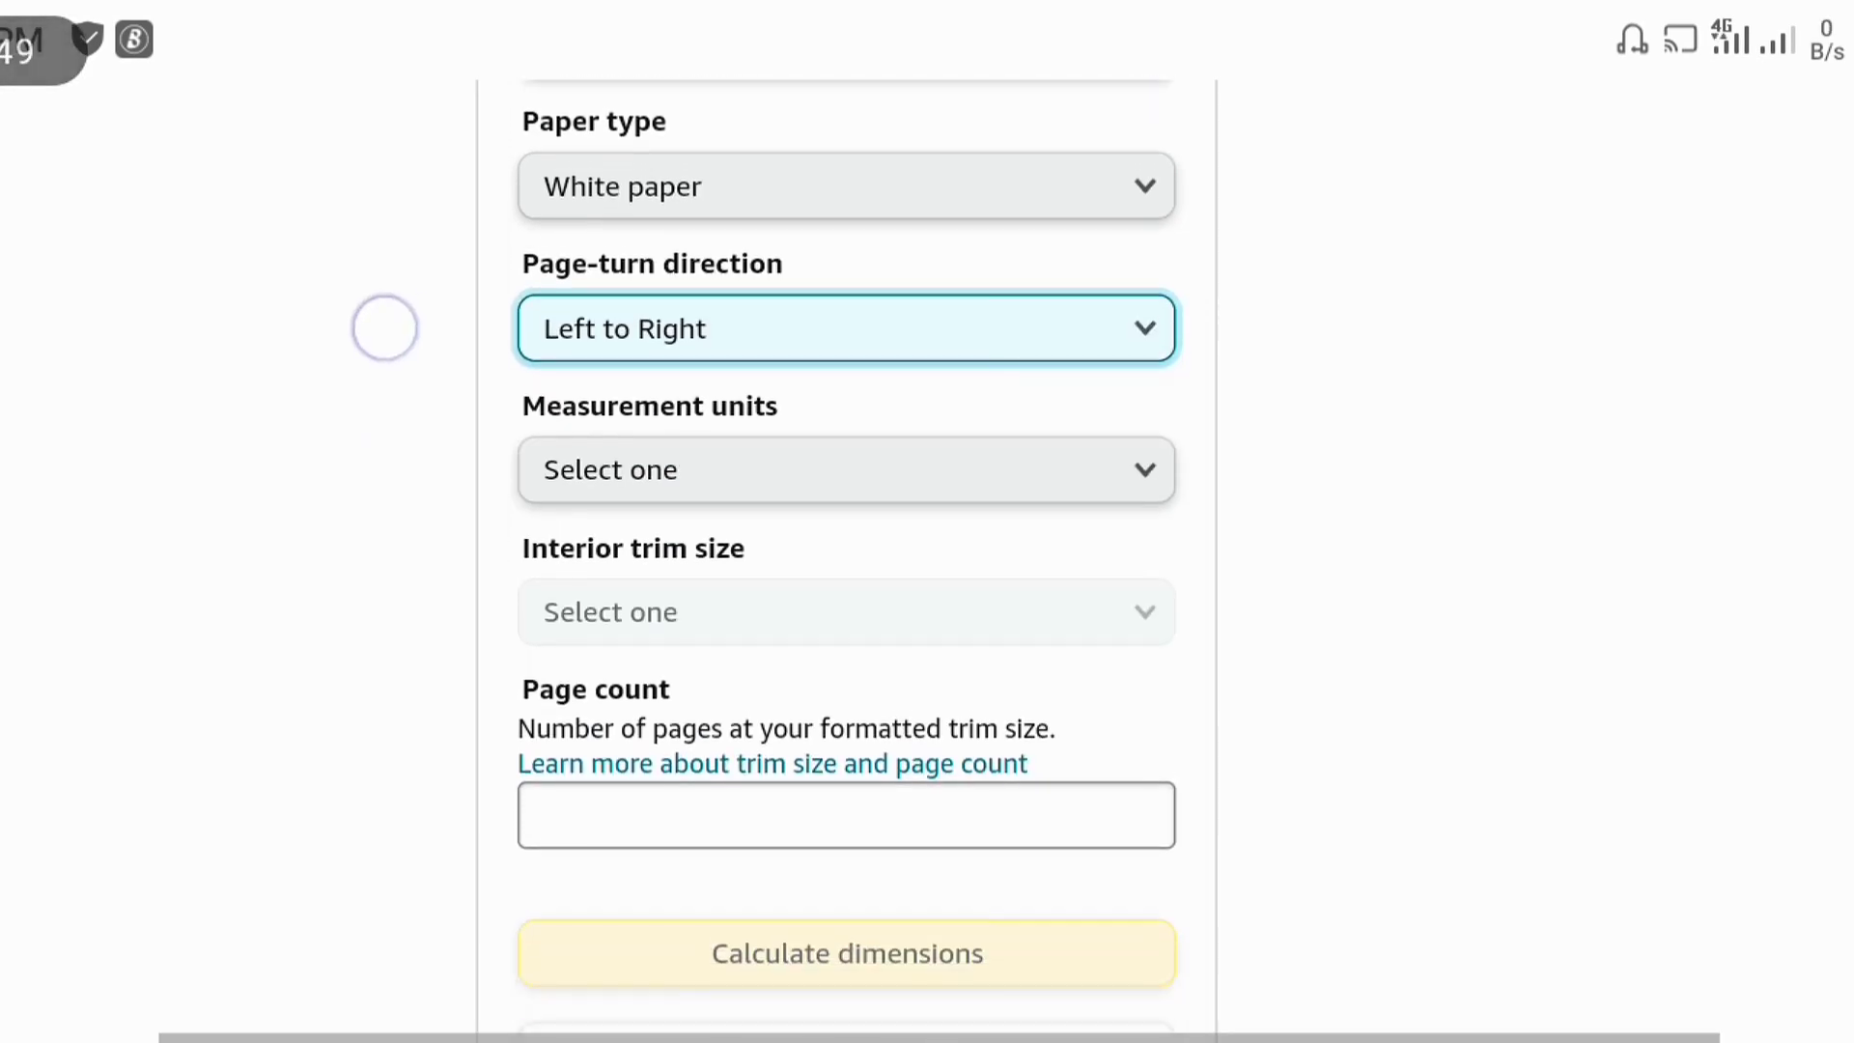
{"action": "left_click", "coordinate": [628, 469]}
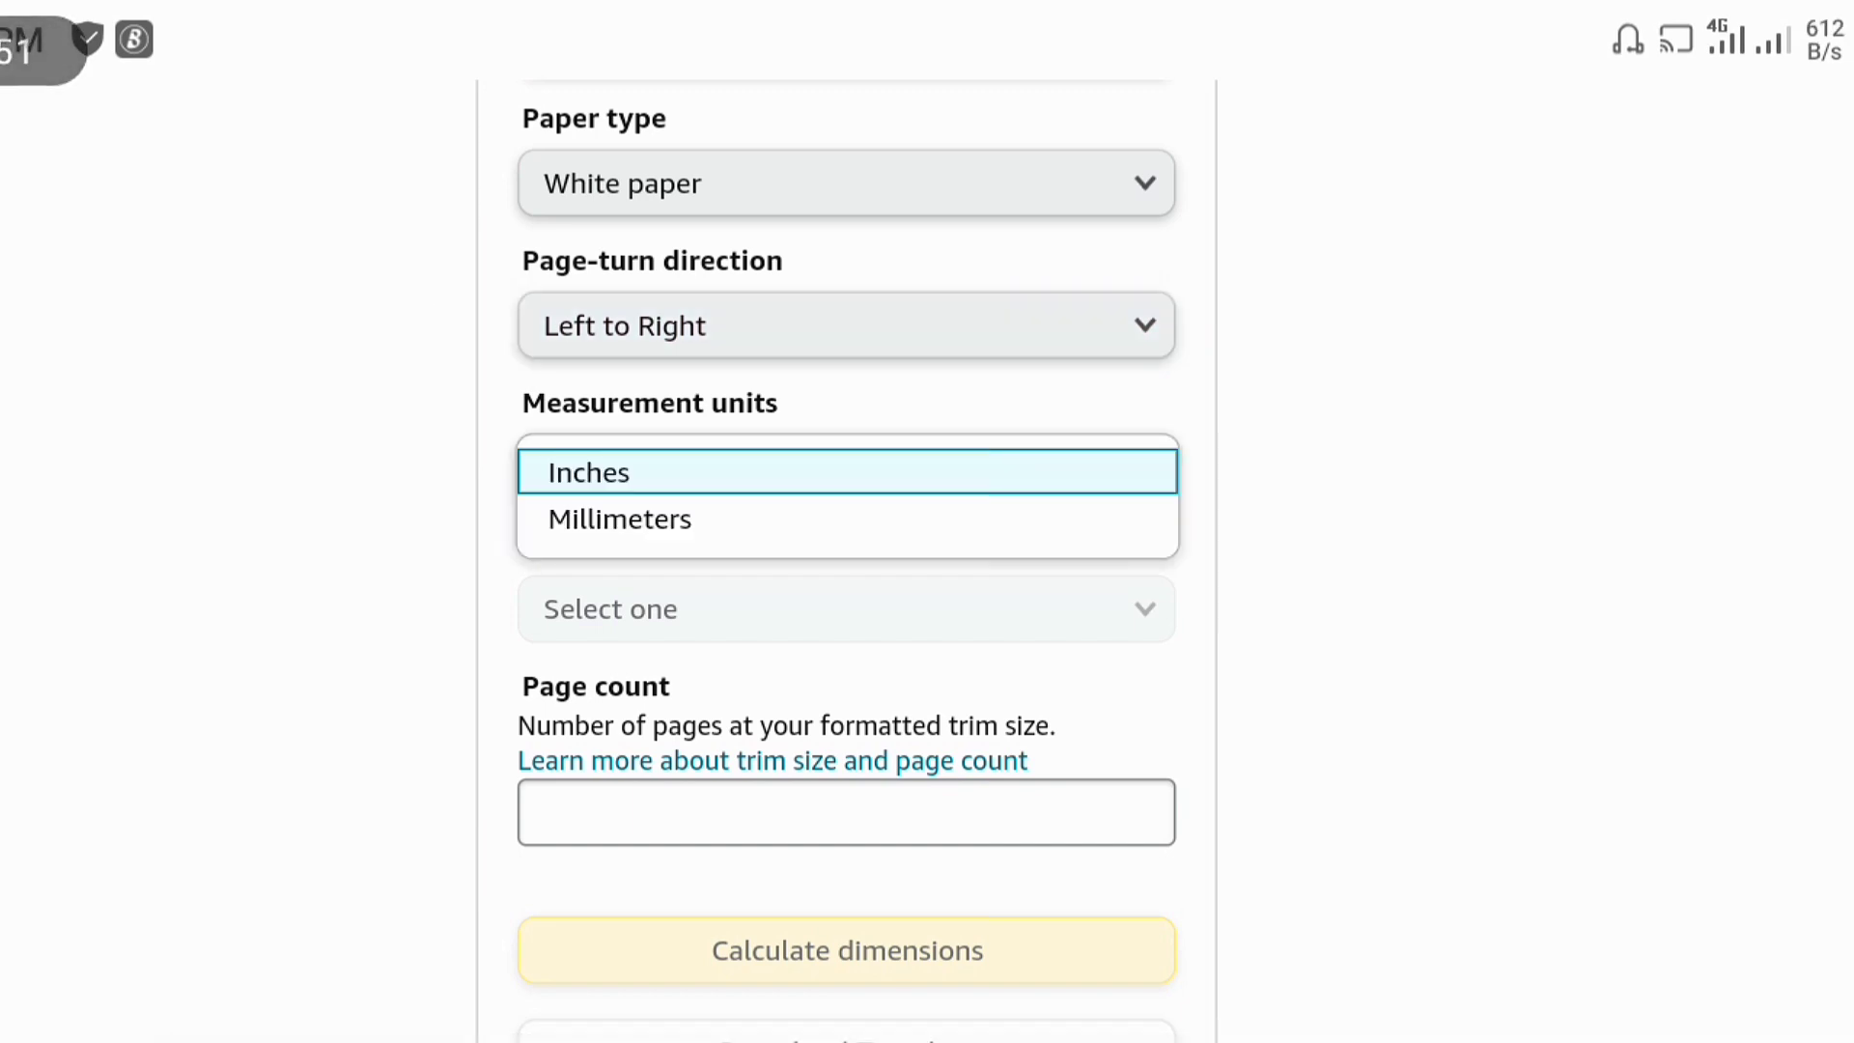
{"action": "left_click", "coordinate": [592, 472]}
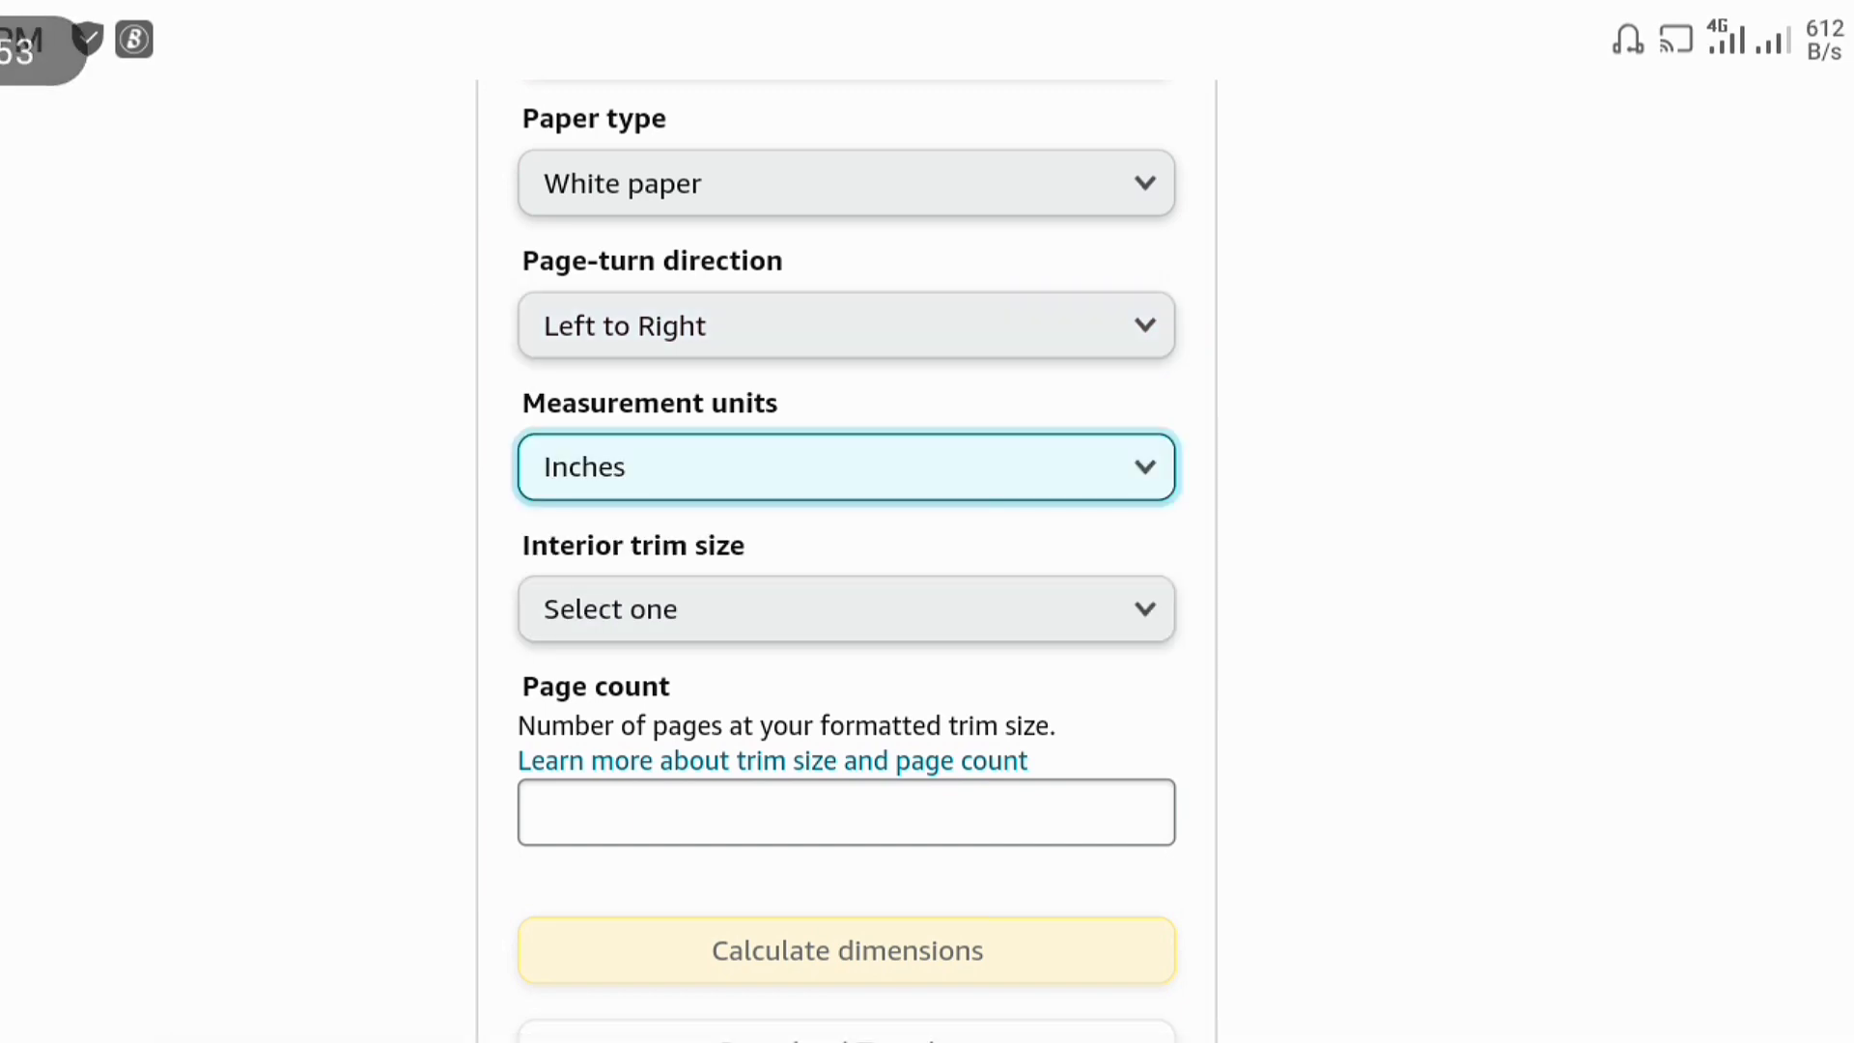
Set the interior trim size for the cover template to 5 x 8 in
{"action": "left_click", "coordinate": [627, 610]}
{"action": "left_click_drag", "start_coordinate": [364, 343], "coordinate": [350, 217]}
{"action": "left_click", "coordinate": [594, 763]}
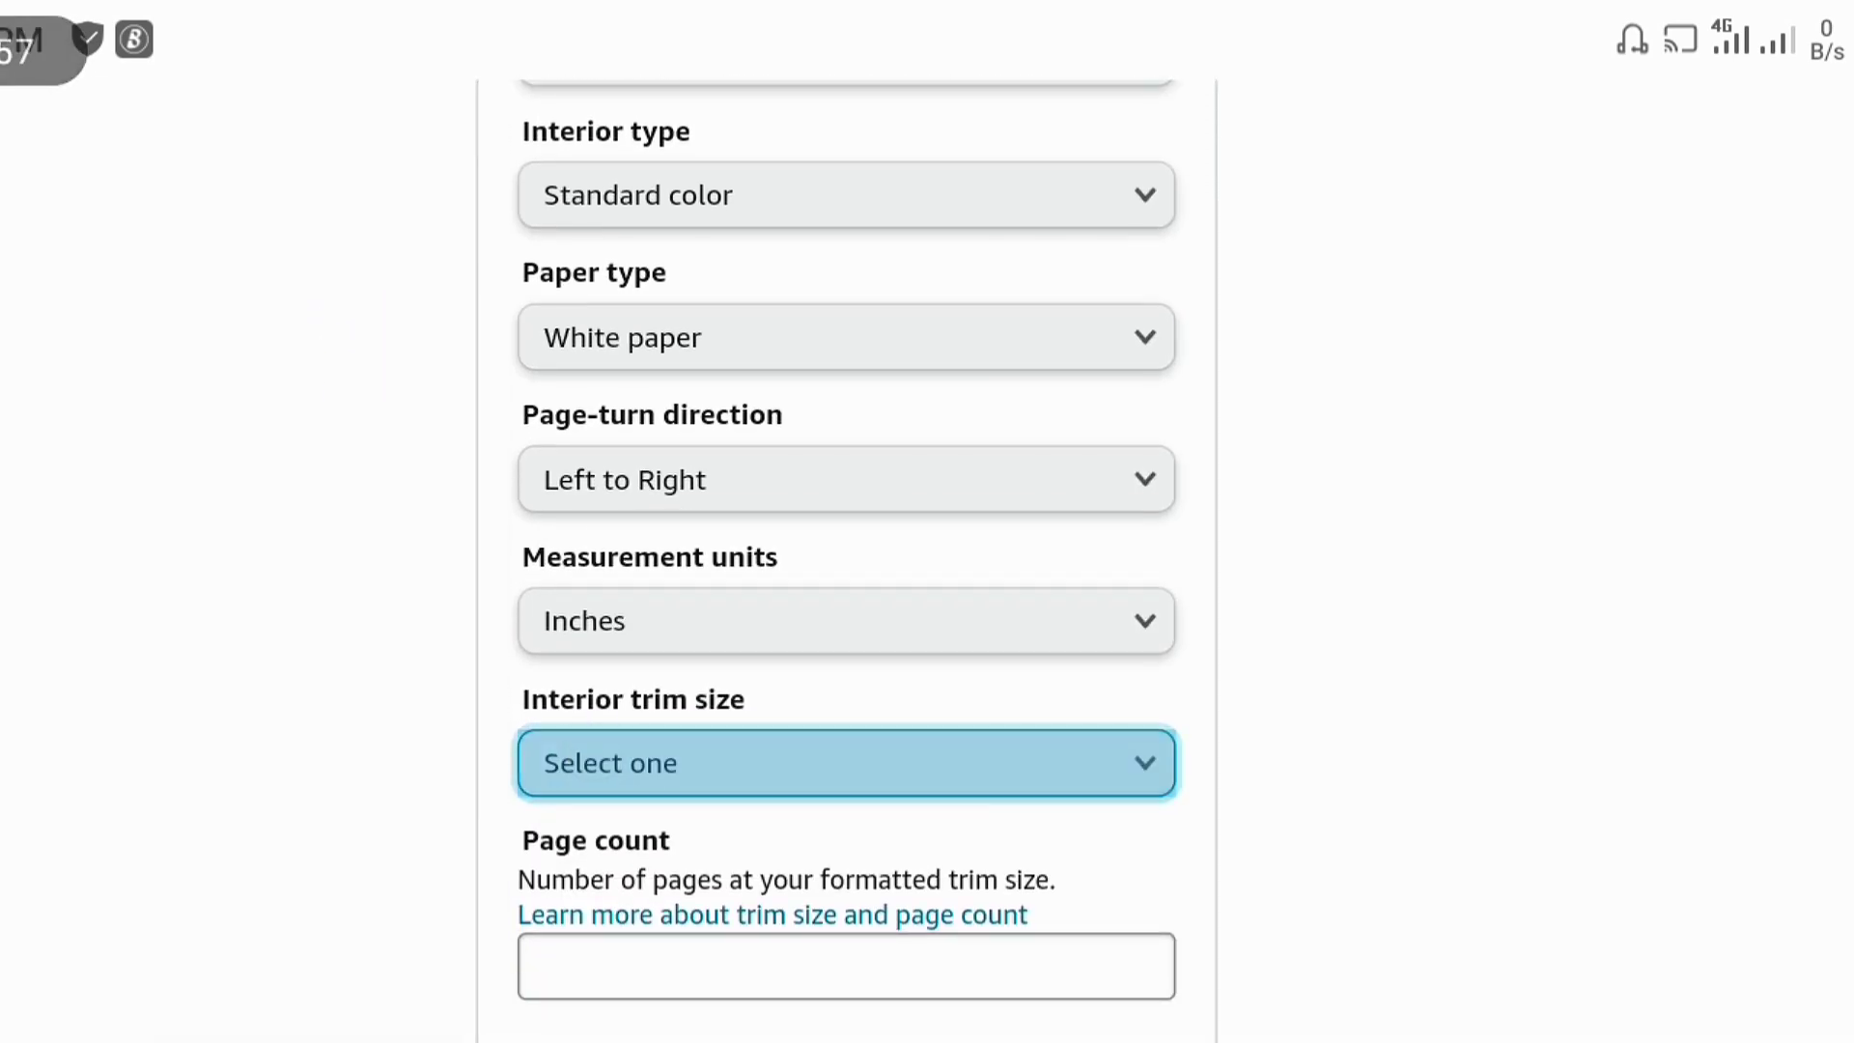
{"action": "scroll", "coordinate": [856, 676], "scroll_direction": "up", "scroll_amount": 3}
{"action": "scroll", "coordinate": [856, 551], "scroll_direction": "up", "scroll_amount": 2}
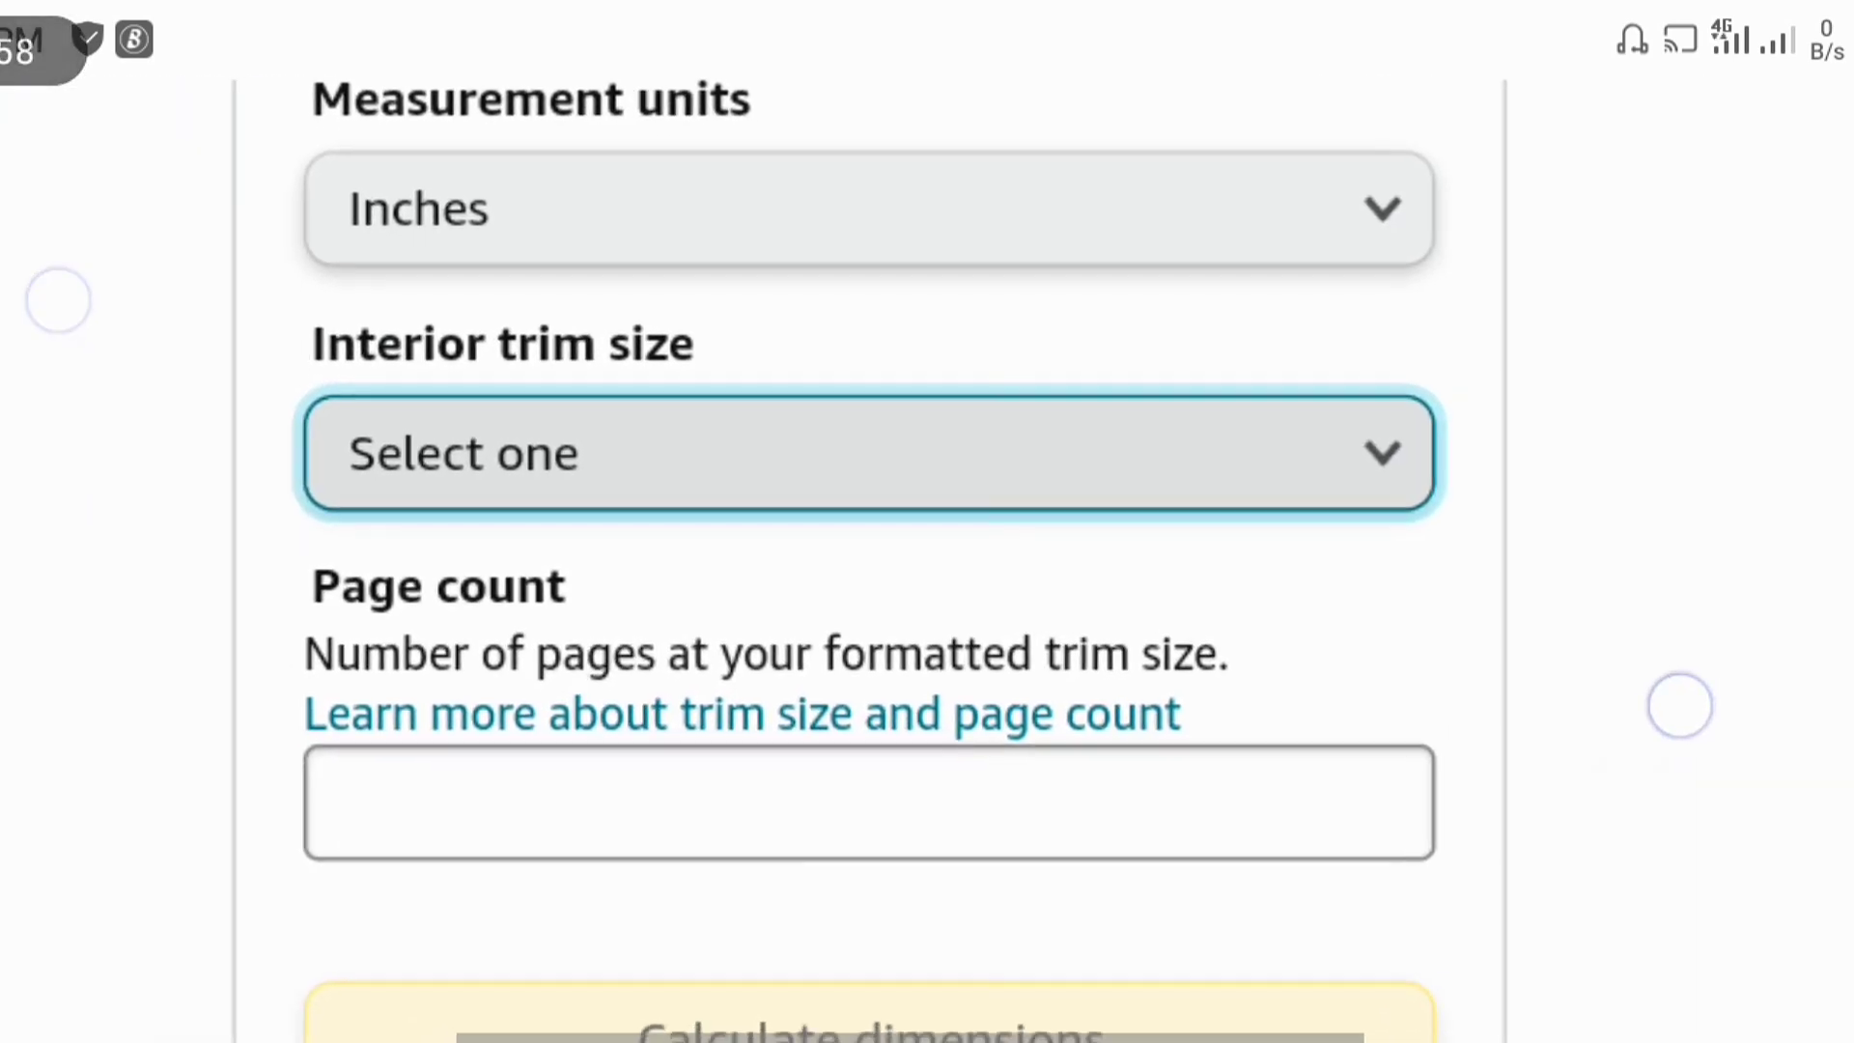
{"action": "left_click", "coordinate": [451, 457]}
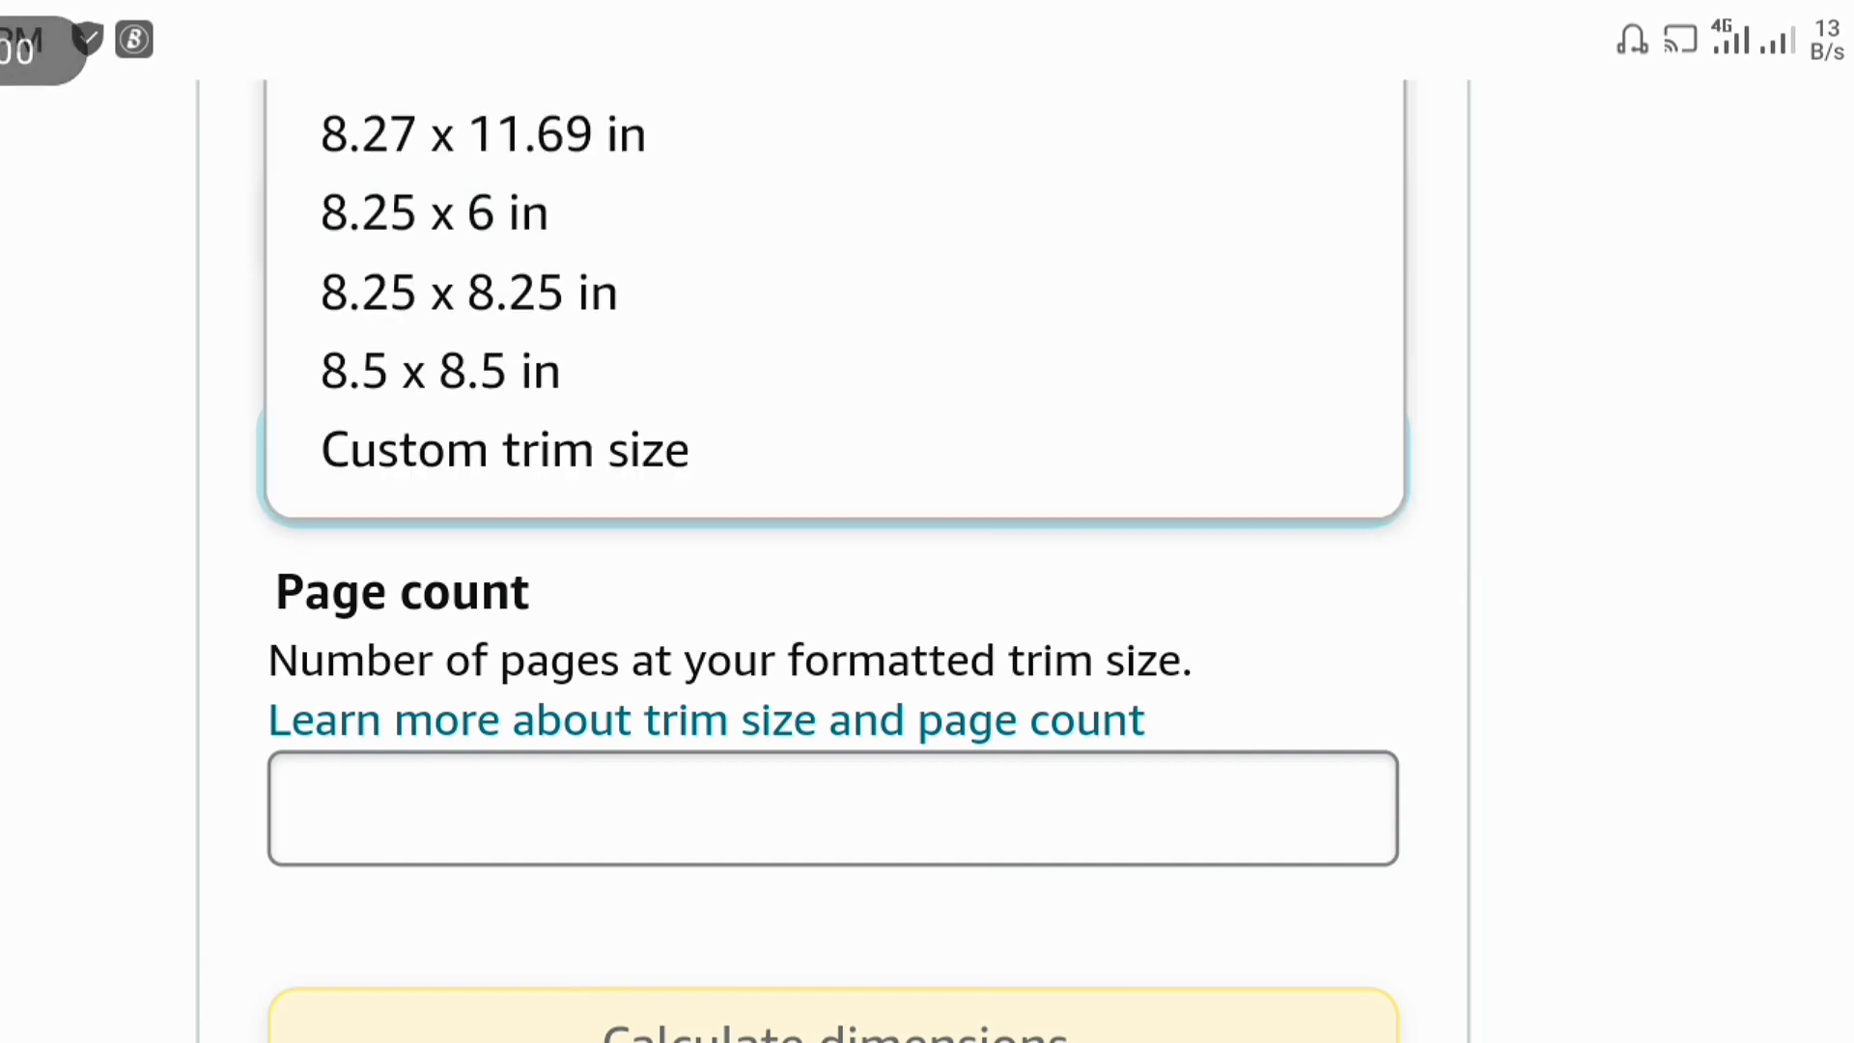
{"action": "left_click", "coordinate": [414, 563]}
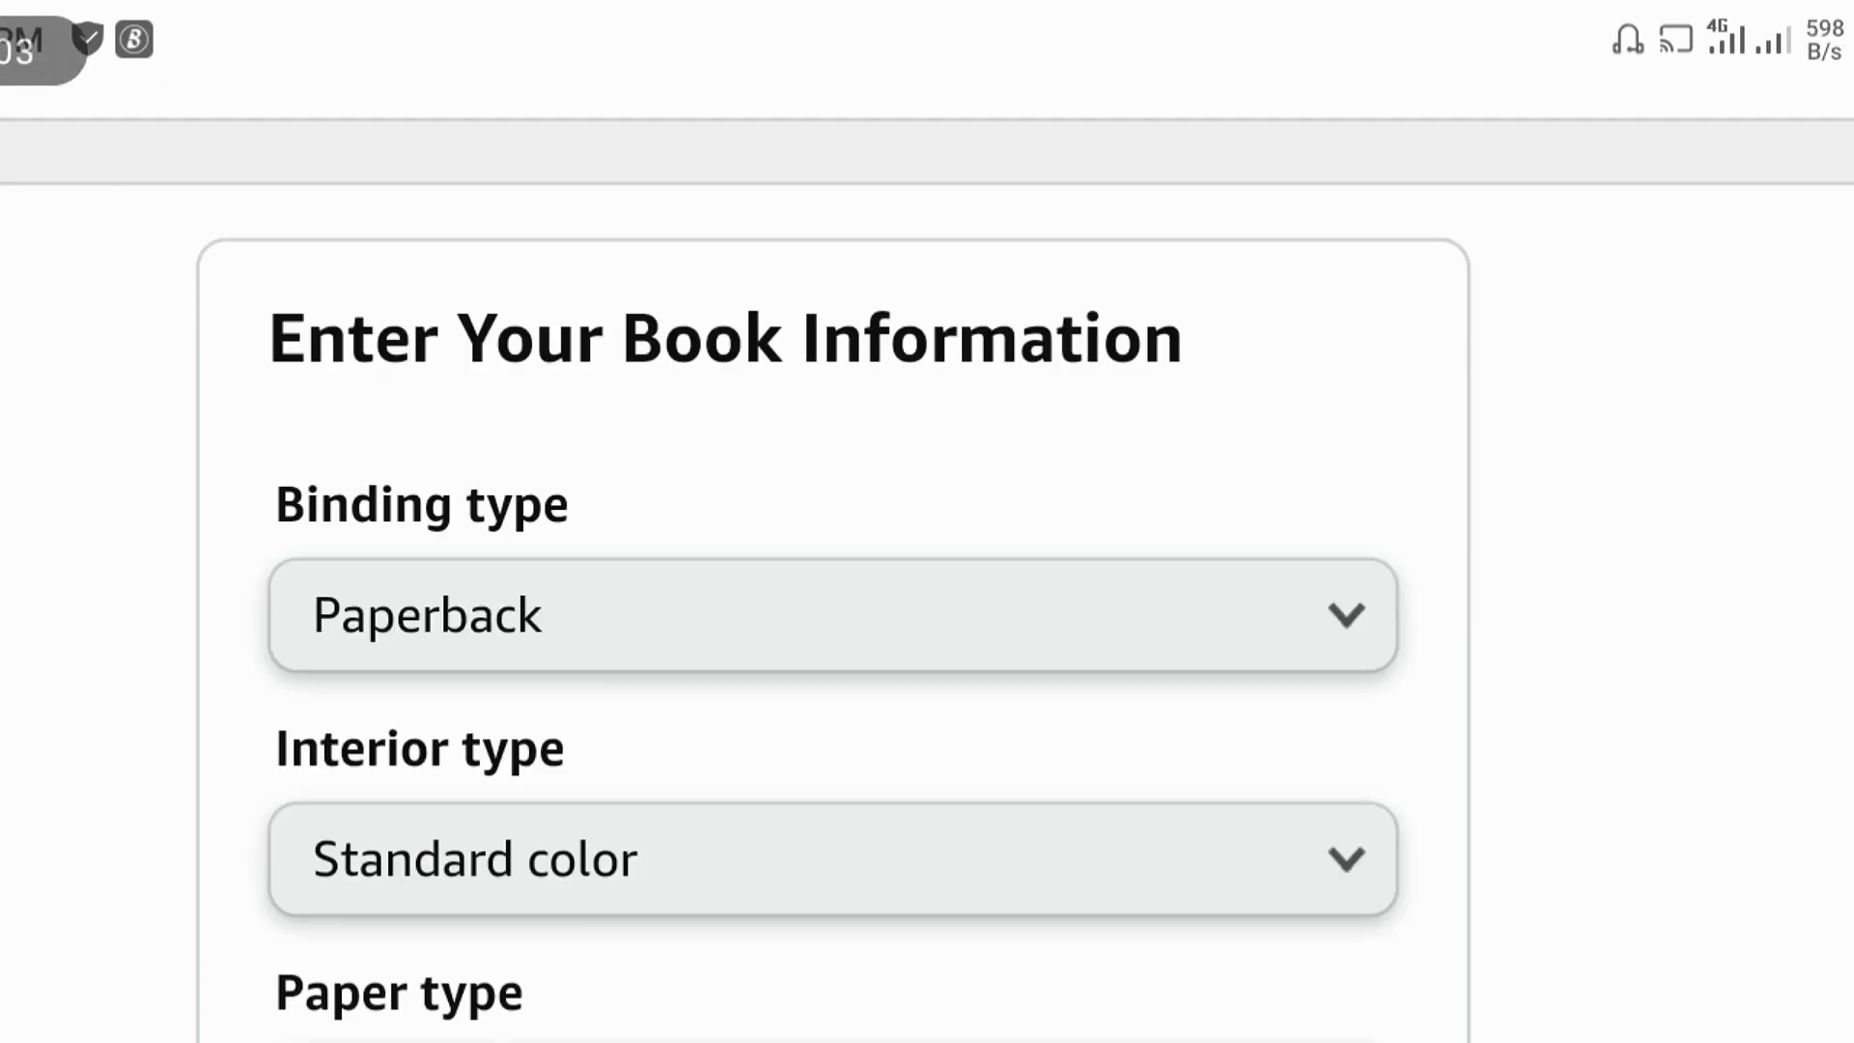
{"action": "scroll", "coordinate": [900, 648], "scroll_direction": "down", "scroll_amount": 3}
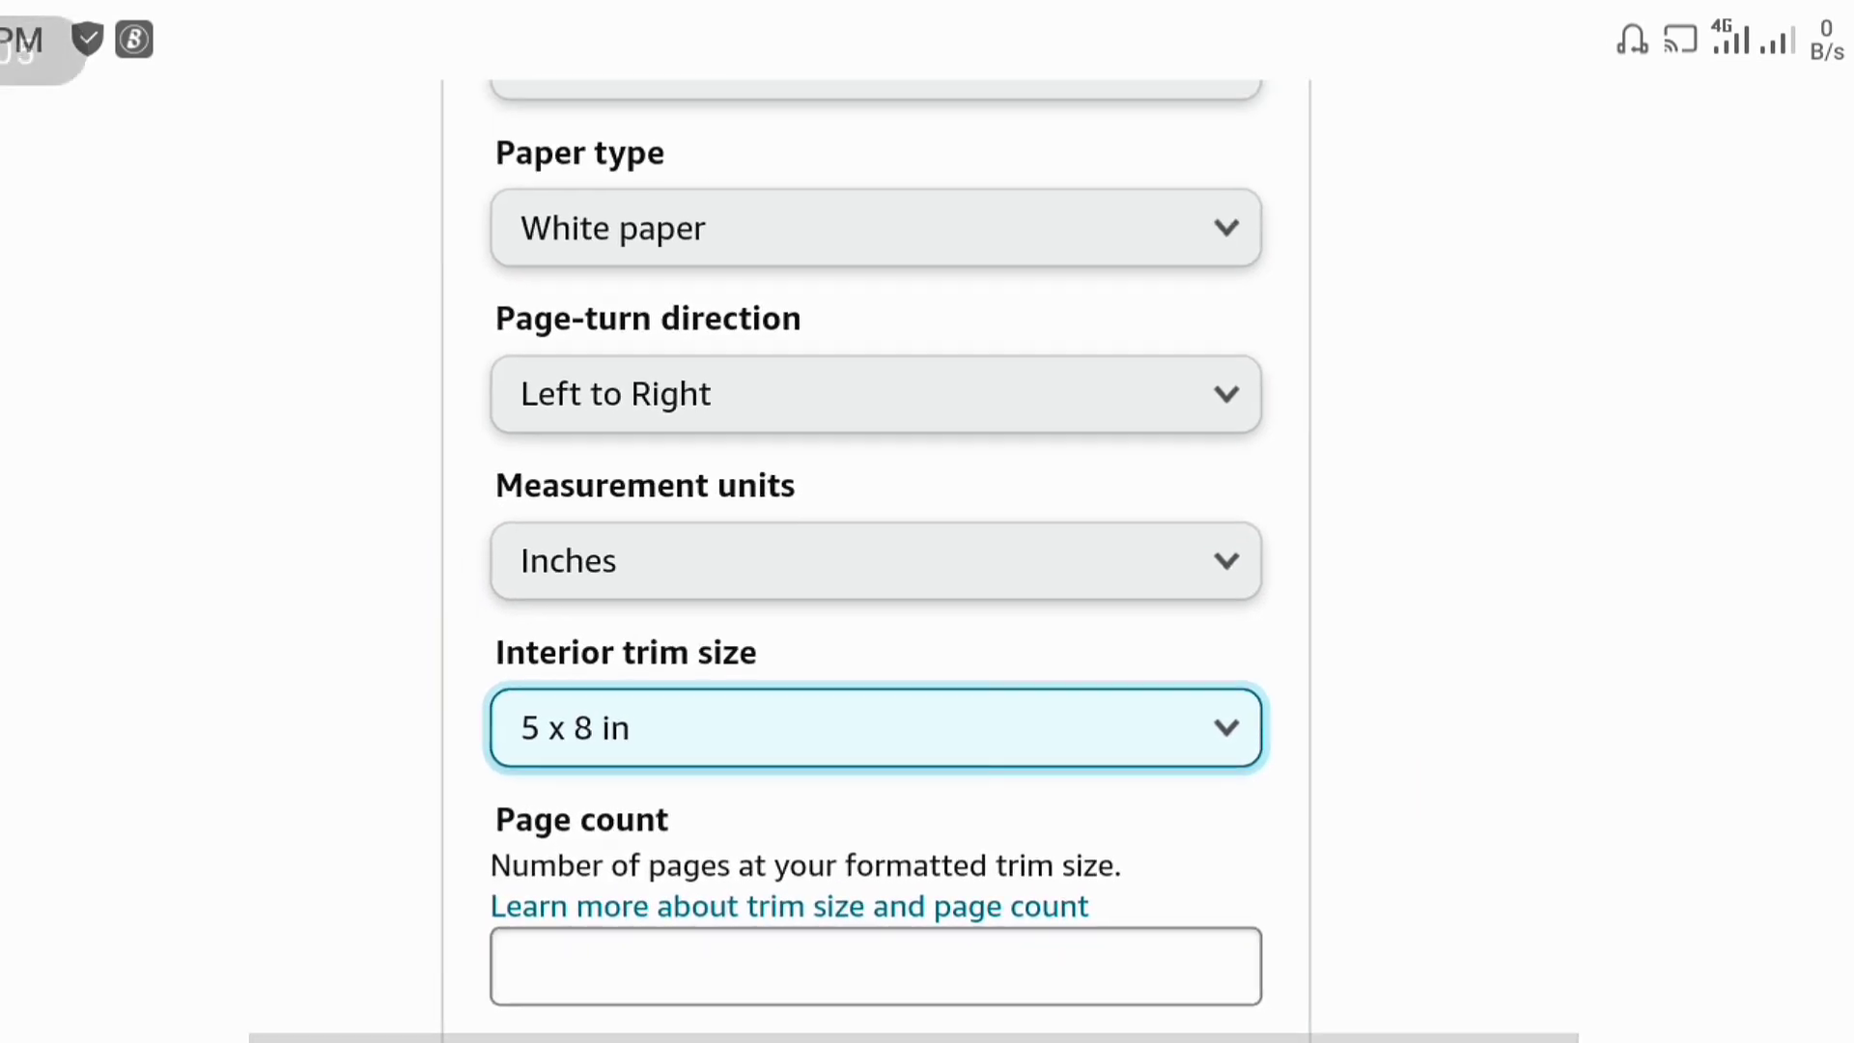
Set the page count to 70 in the cover calculator and calculate the cover dimensions
{"action": "scroll", "coordinate": [876, 522], "scroll_direction": "down", "scroll_amount": 5}
{"action": "left_click", "coordinate": [1226, 489]}
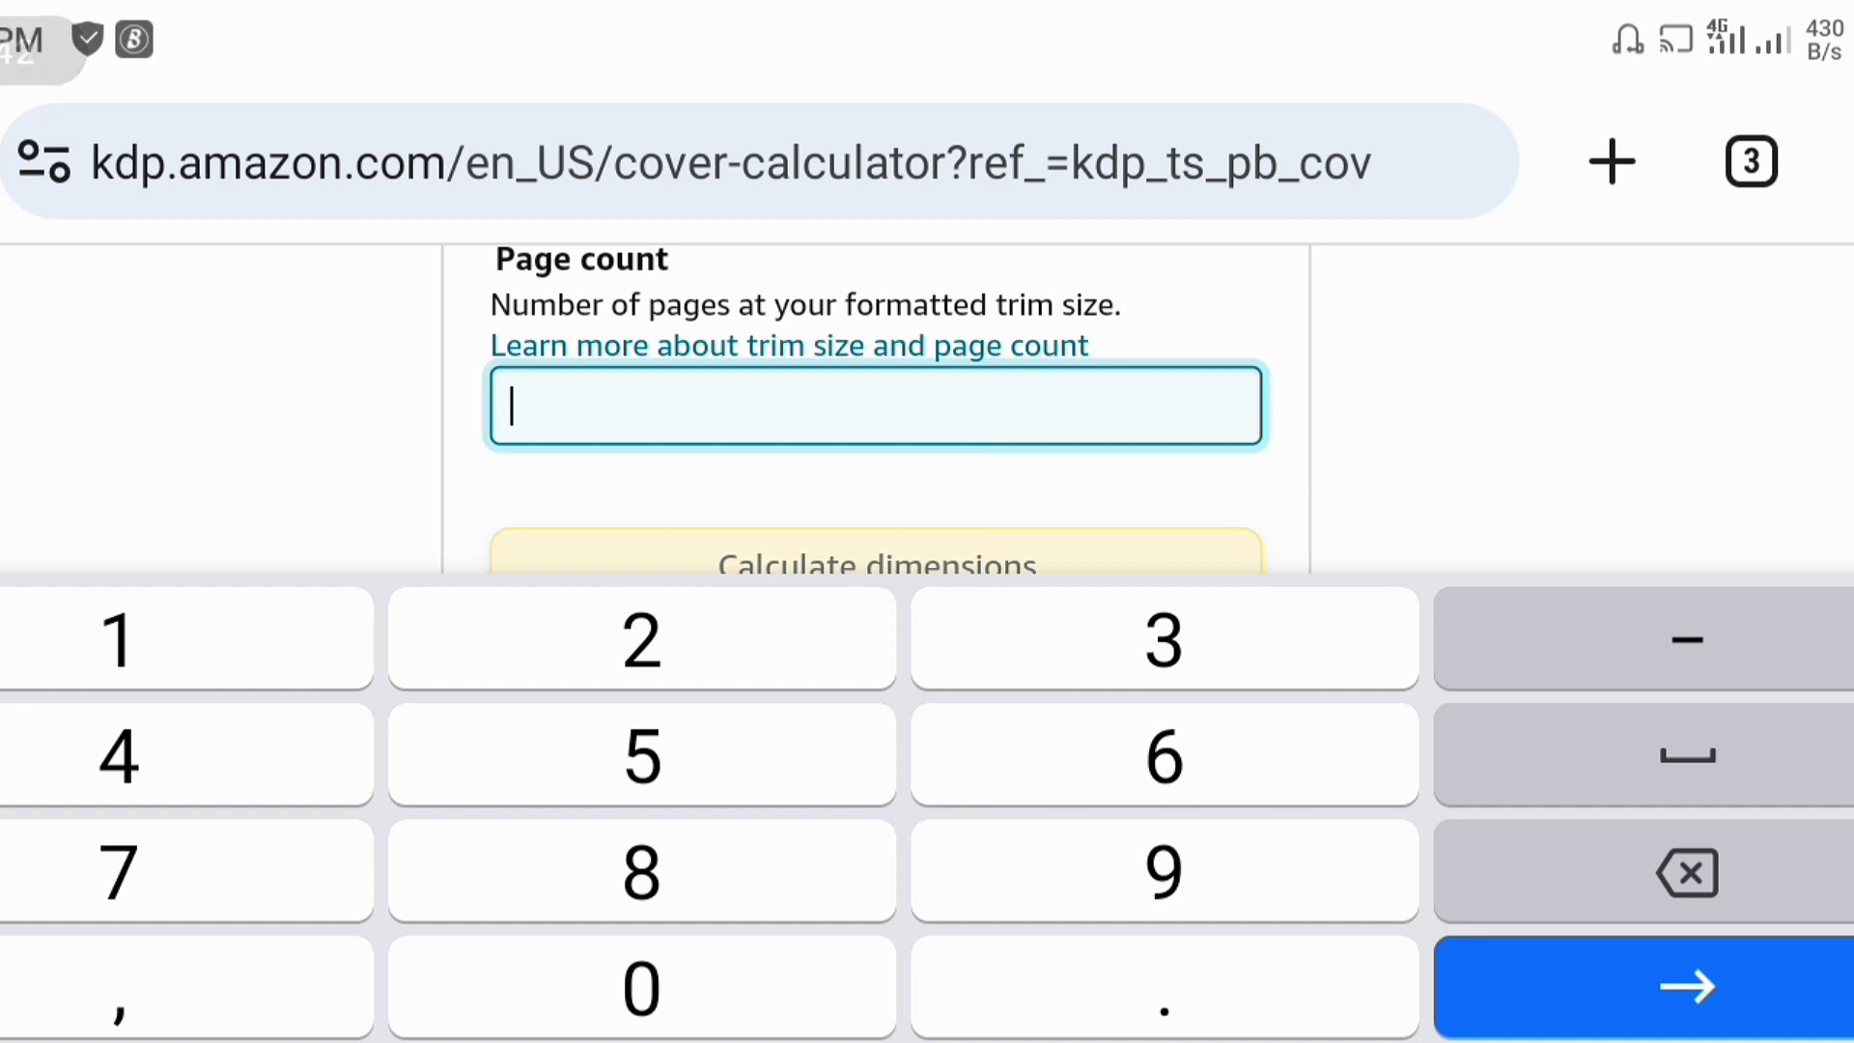
{"action": "type", "text": "70"}
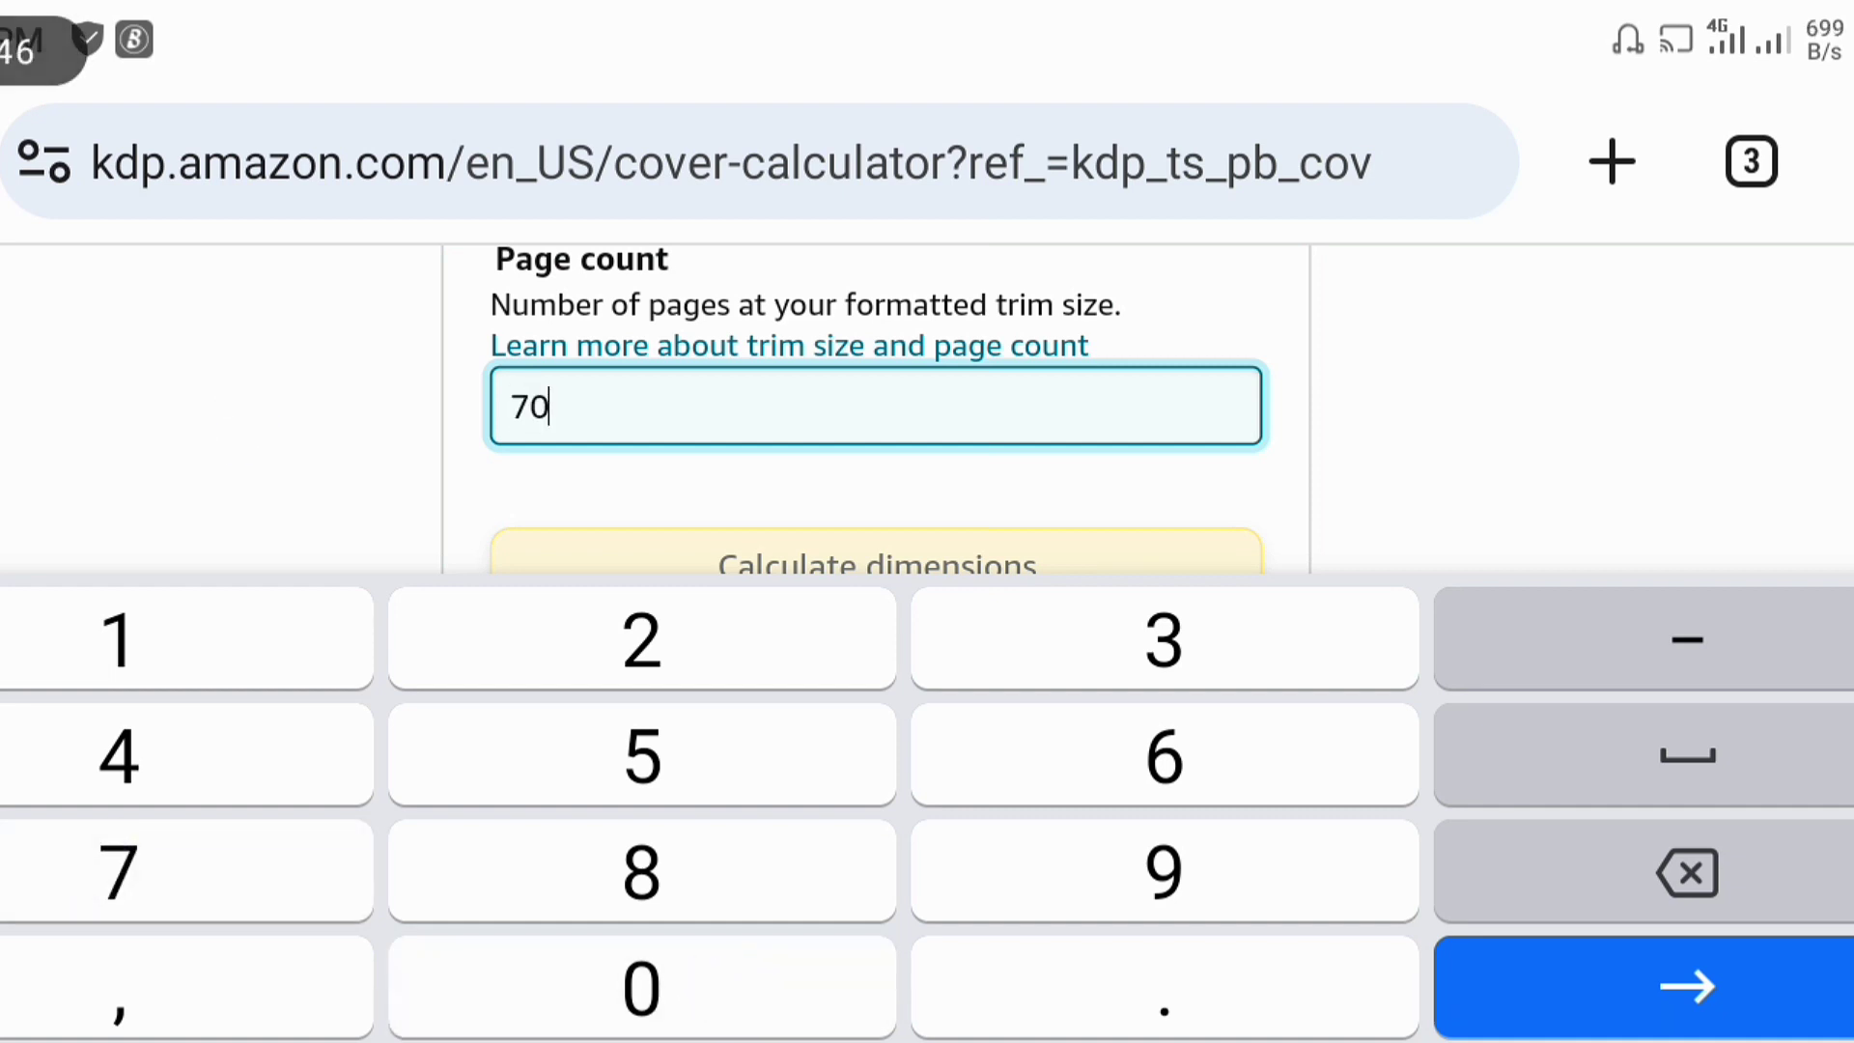
{"action": "key", "text": "Return"}
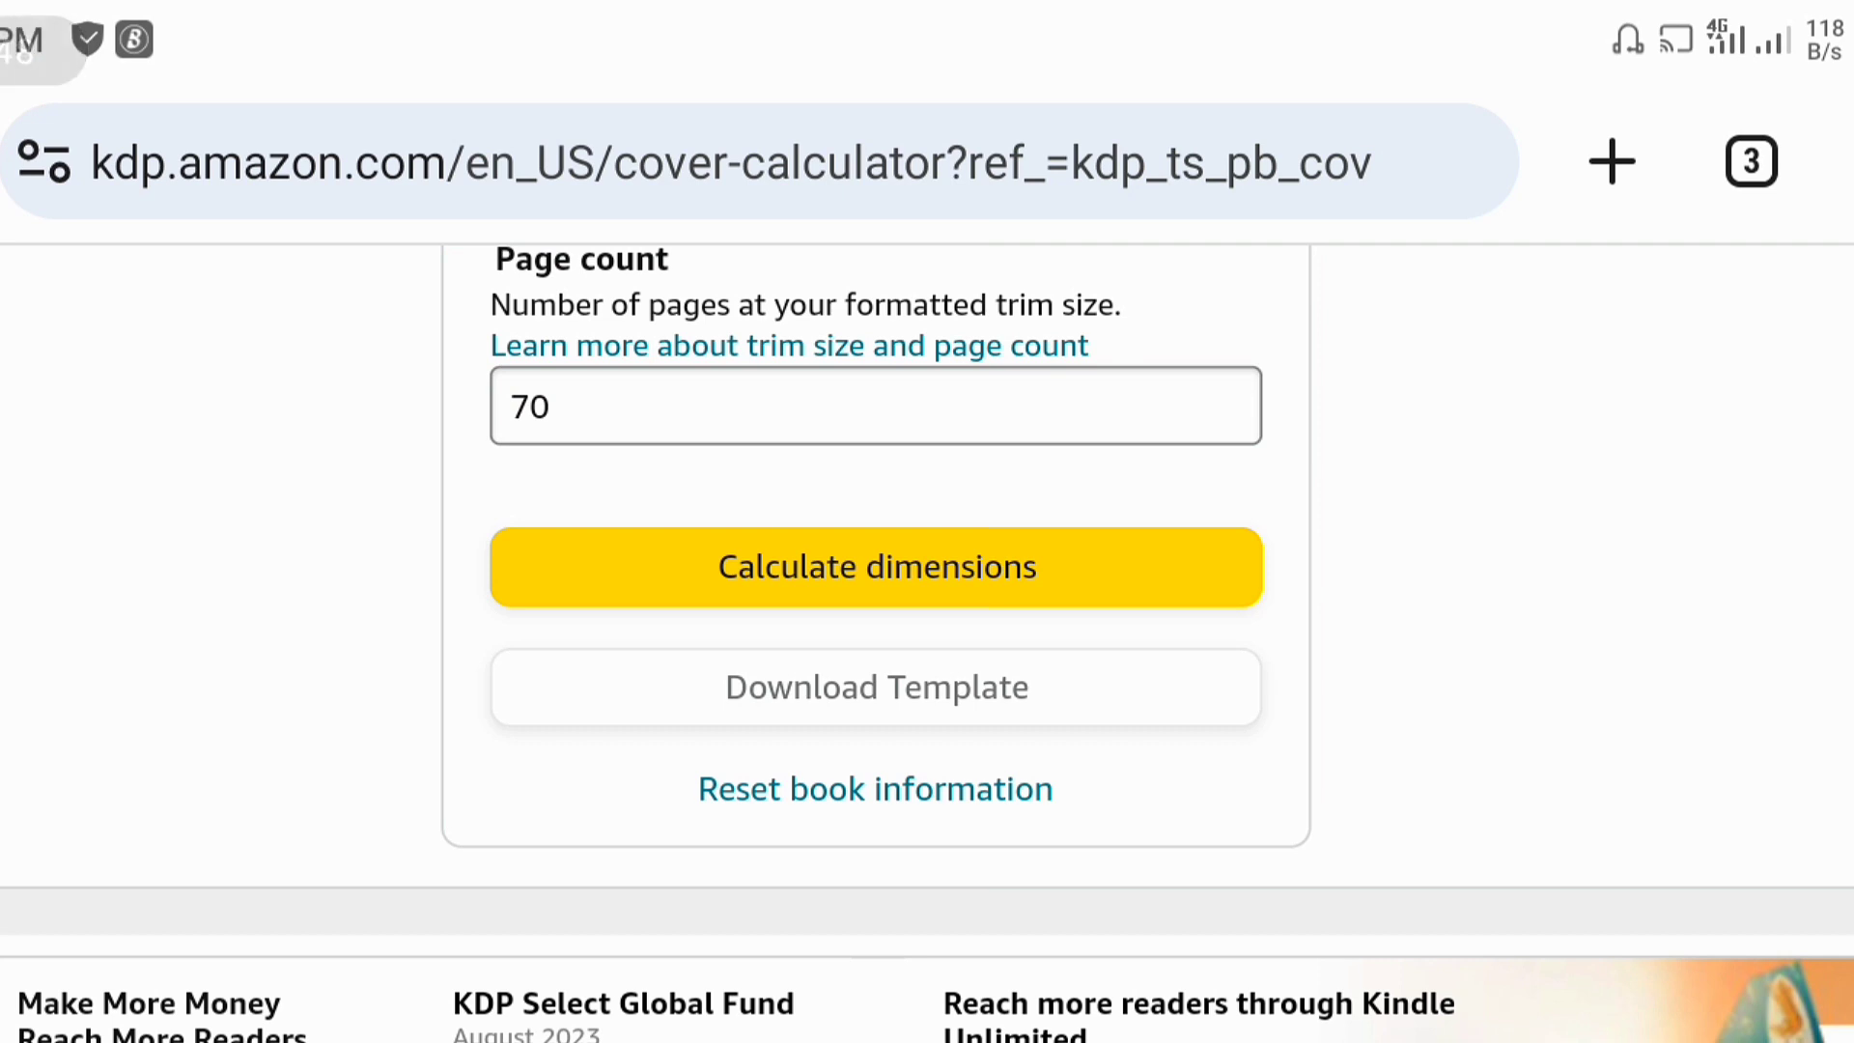
{"action": "left_click", "coordinate": [1001, 579]}
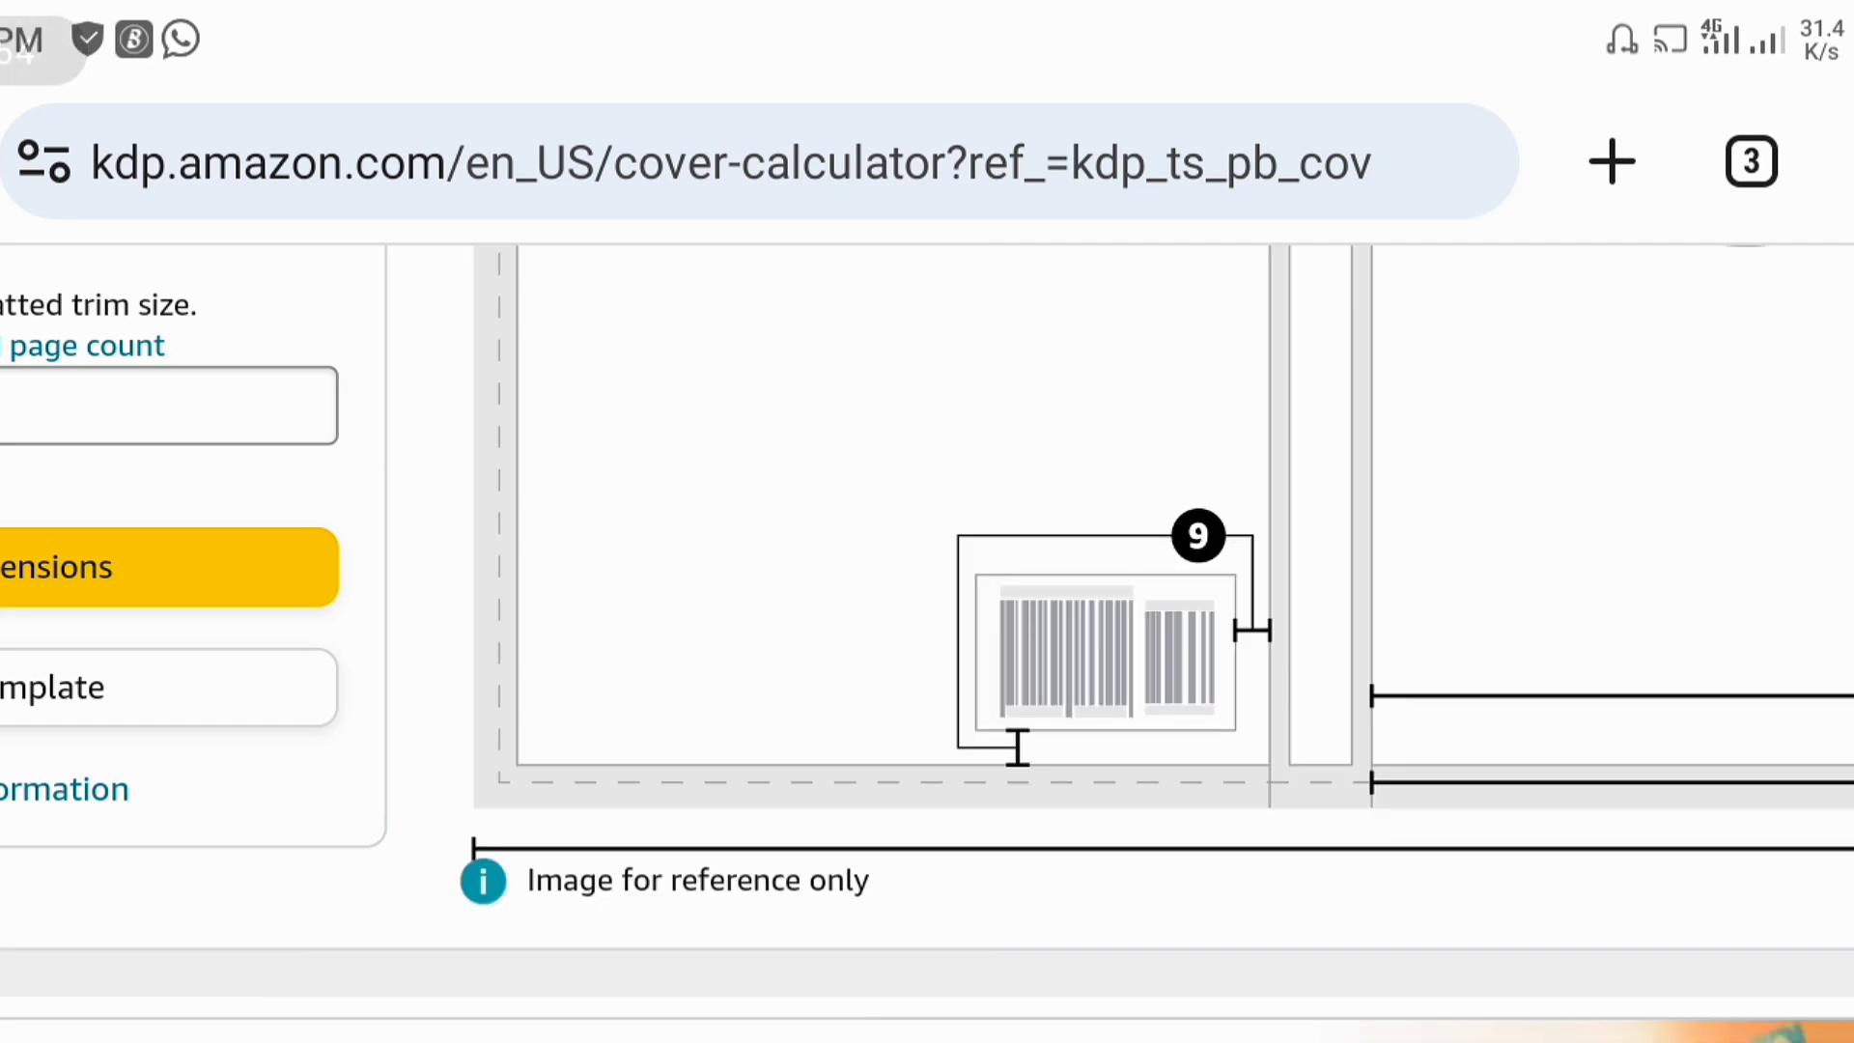
Review the calculated cover measurements and the numbered cover layout diagram
{"action": "scroll", "coordinate": [1020, 728], "scroll_direction": "down", "scroll_amount": 5}
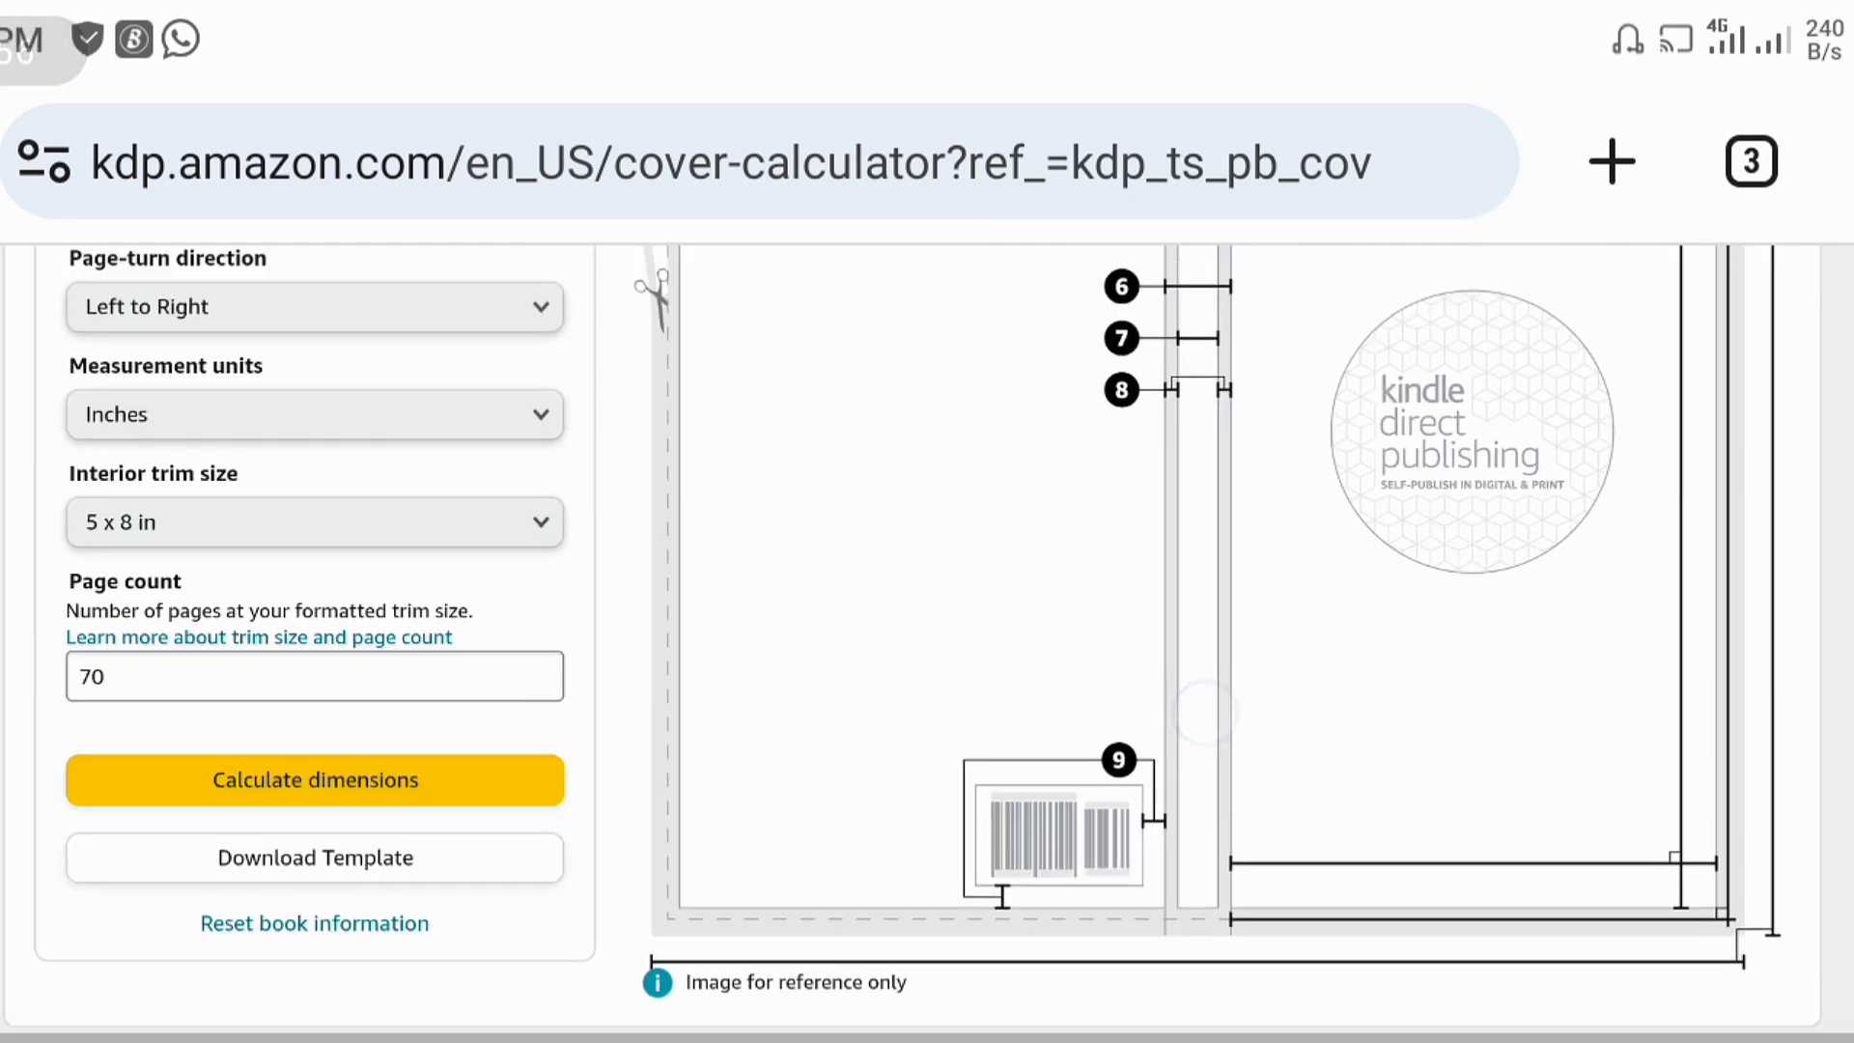
{"action": "scroll", "coordinate": [1204, 713], "scroll_direction": "up", "scroll_amount": 3}
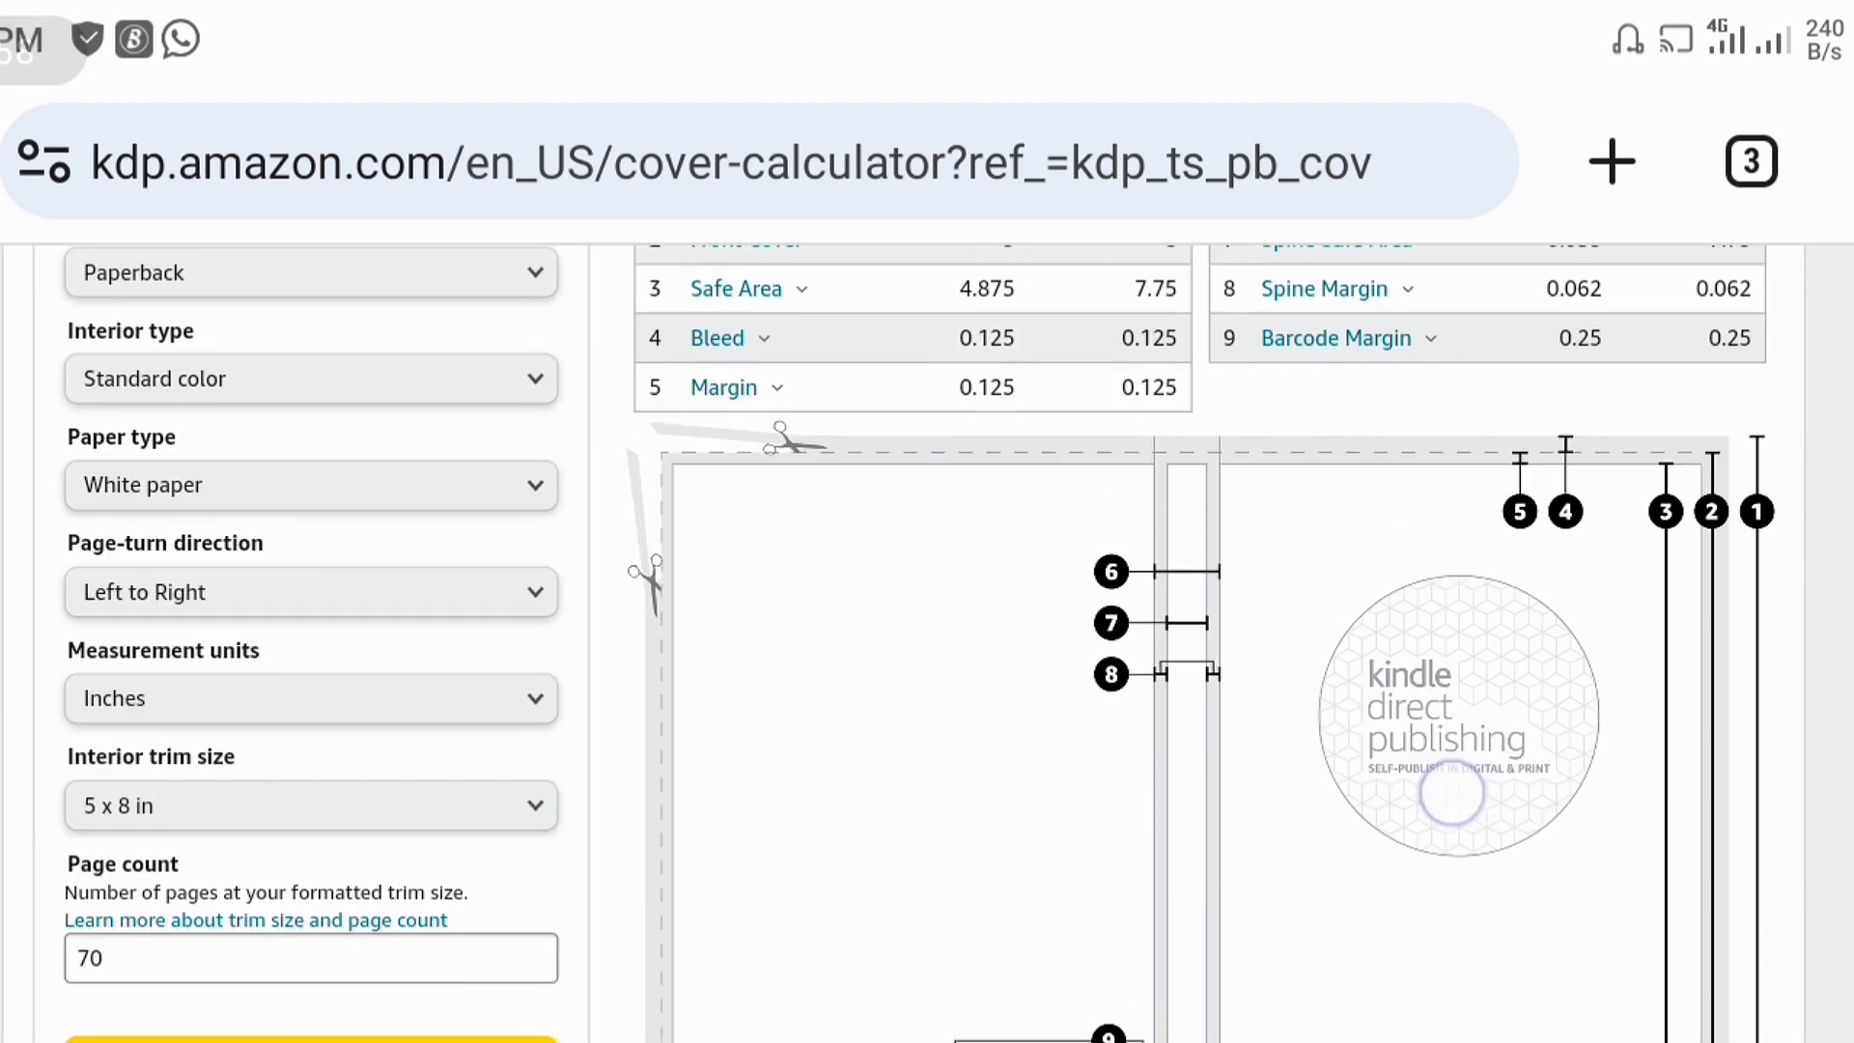
{"action": "scroll", "coordinate": [1452, 792], "scroll_direction": "down", "scroll_amount": 5}
{"action": "scroll", "coordinate": [1403, 809], "scroll_direction": "up", "scroll_amount": 5}
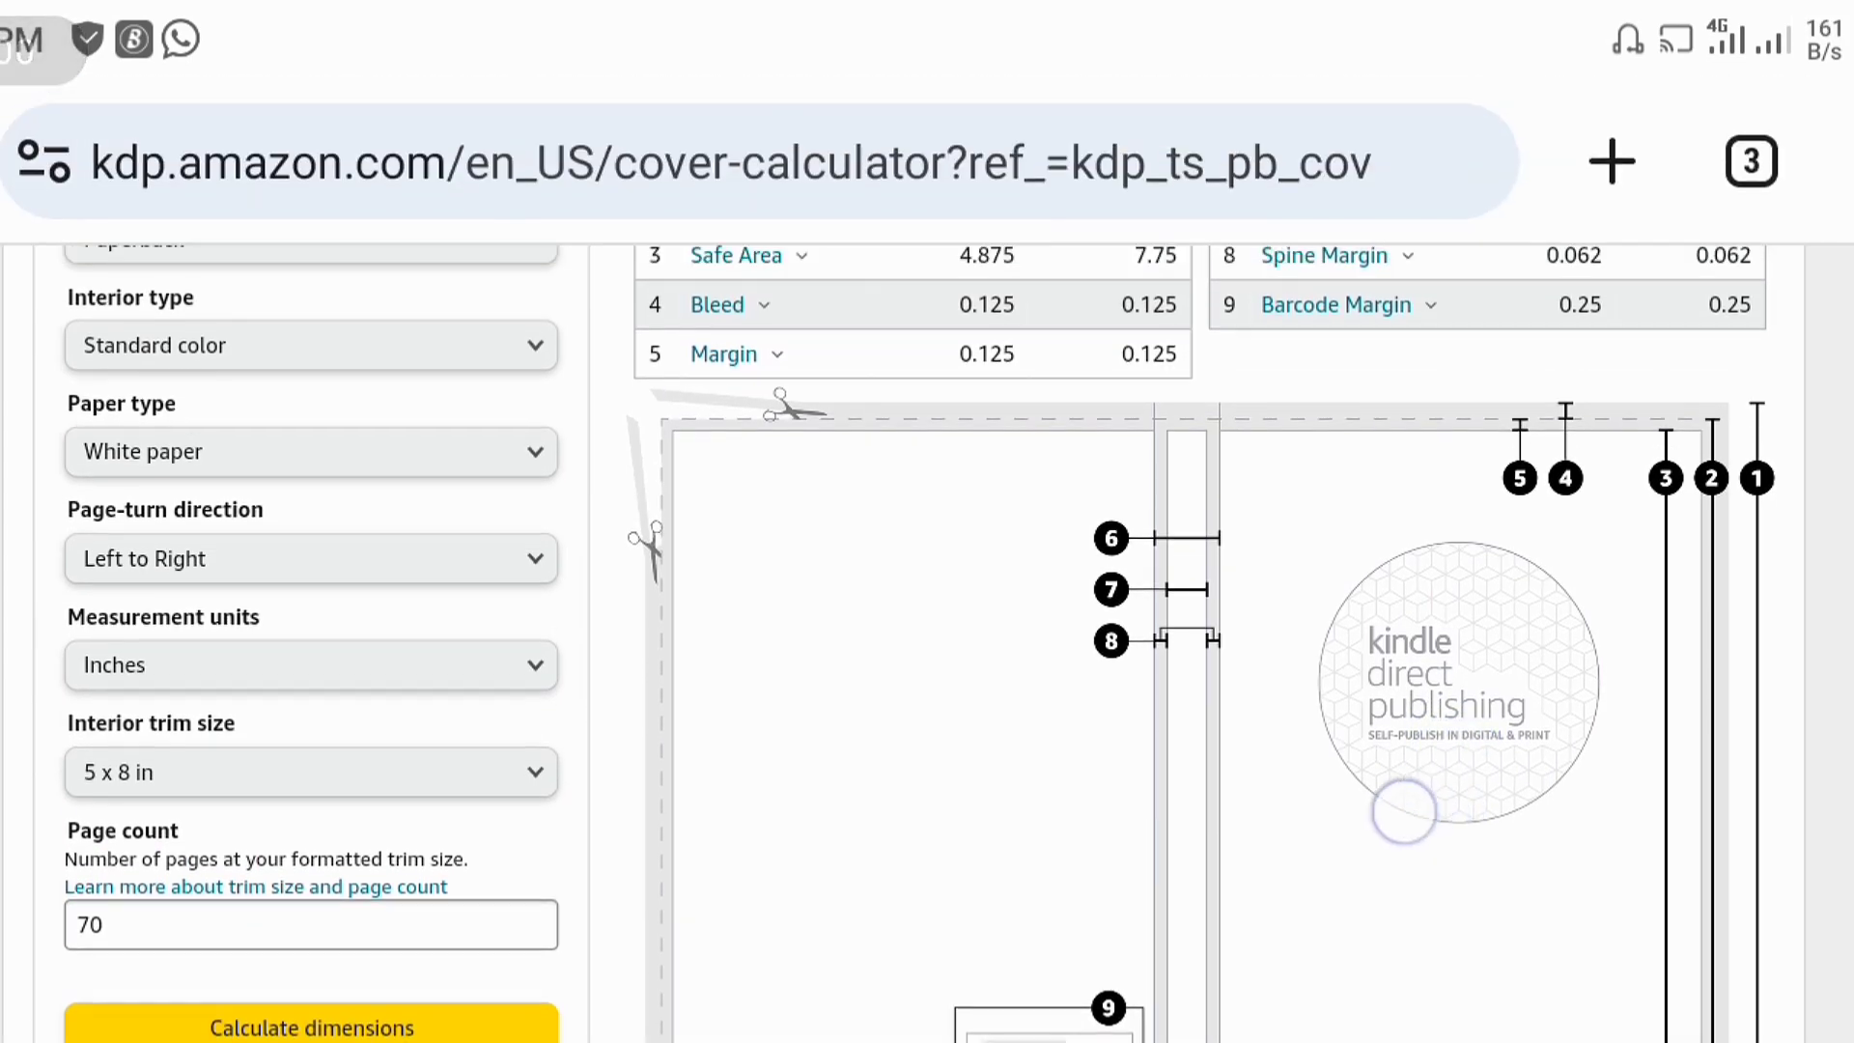
{"action": "scroll", "coordinate": [1403, 809], "scroll_direction": "down", "scroll_amount": 5}
{"action": "scroll", "coordinate": [1495, 599], "scroll_direction": "up", "scroll_amount": 5}
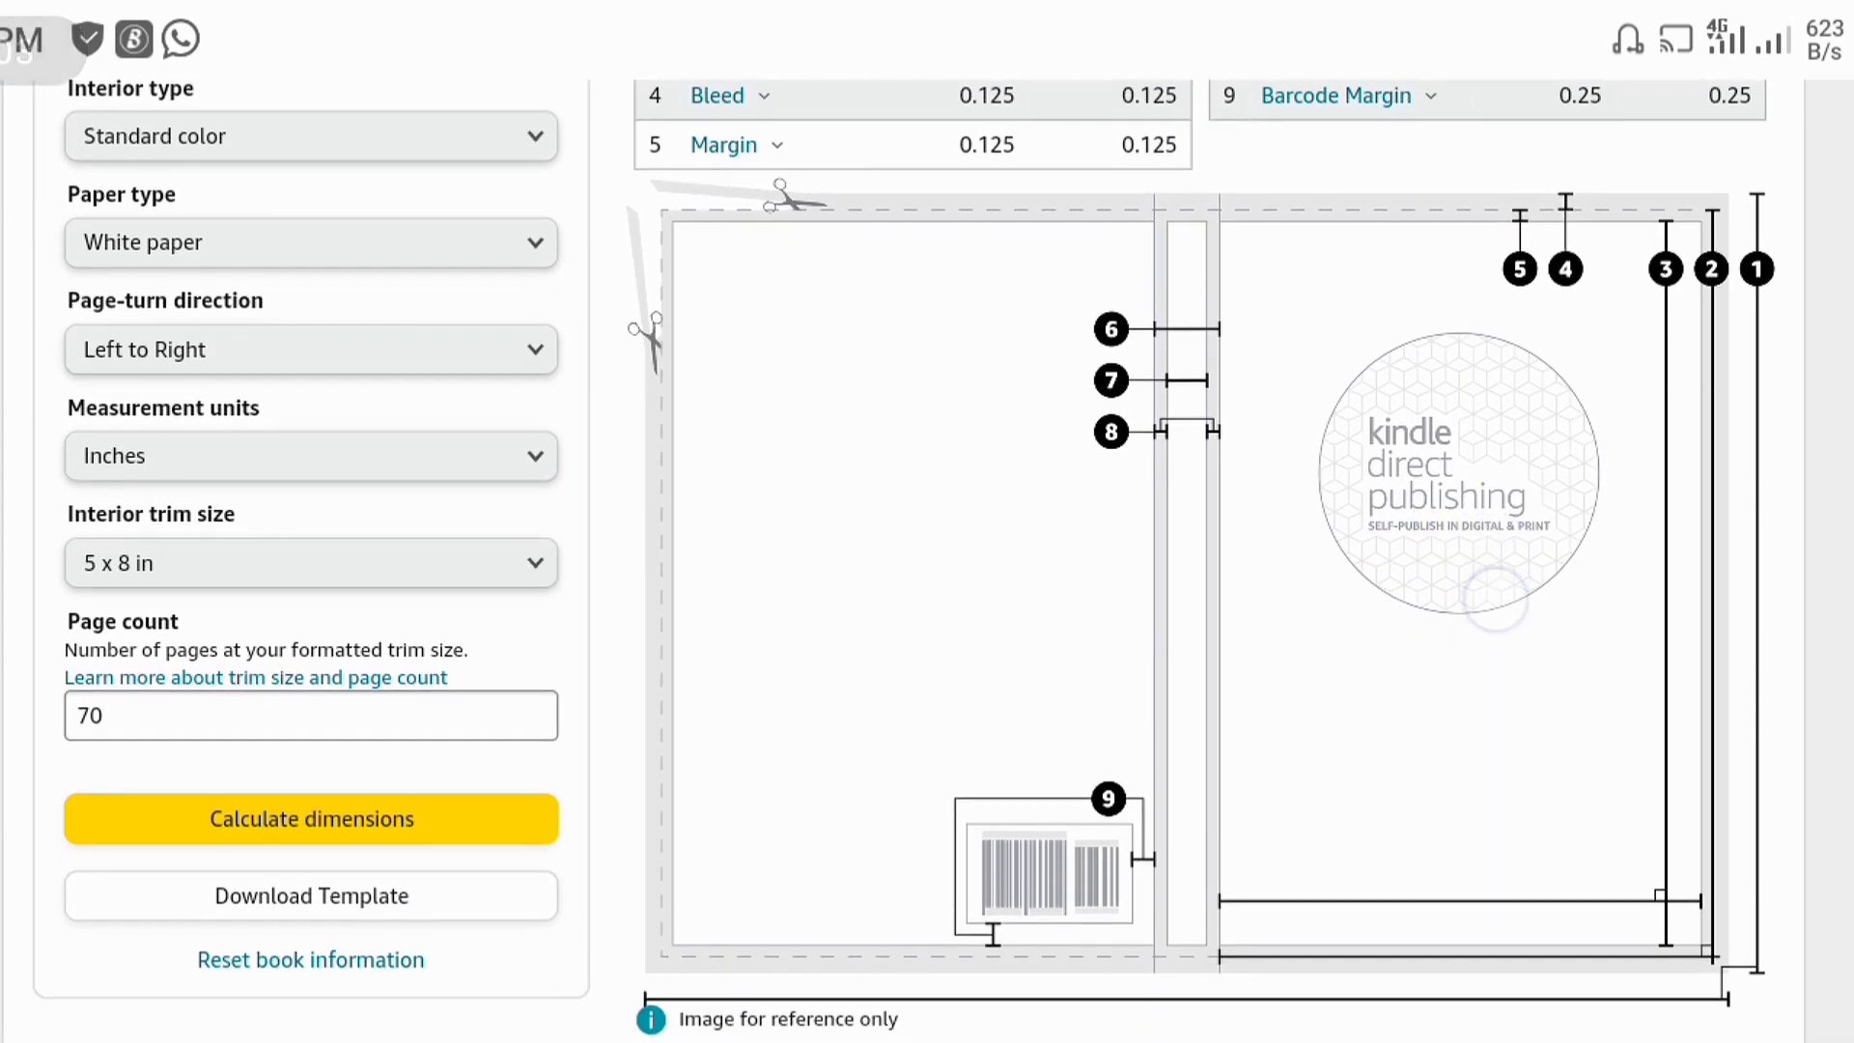
{"action": "scroll", "coordinate": [1378, 902], "scroll_direction": "down", "scroll_amount": 3}
{"action": "scroll", "coordinate": [1378, 663], "scroll_direction": "up", "scroll_amount": 3}
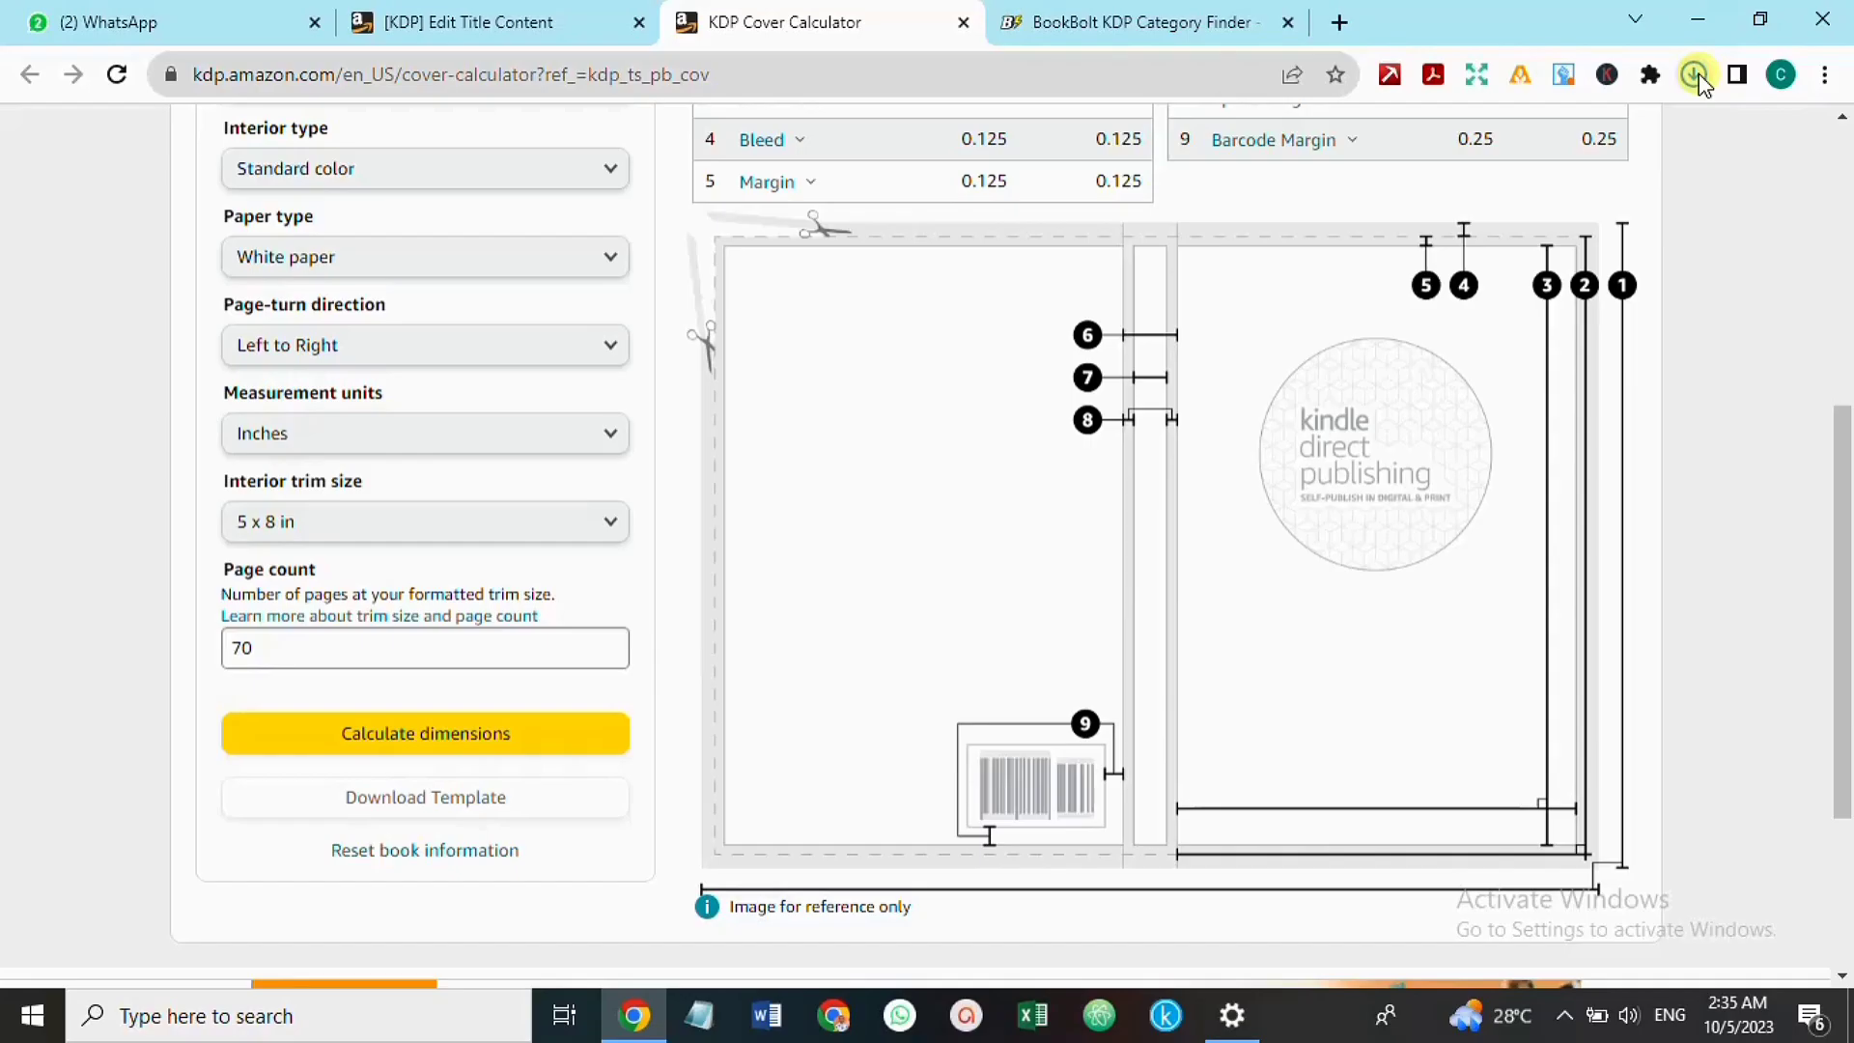
Extract the downloaded 5 x 8 in cover template archive from the Downloads folder into a new folder named "paperback cover template"
{"action": "left_click", "coordinate": [1696, 77]}
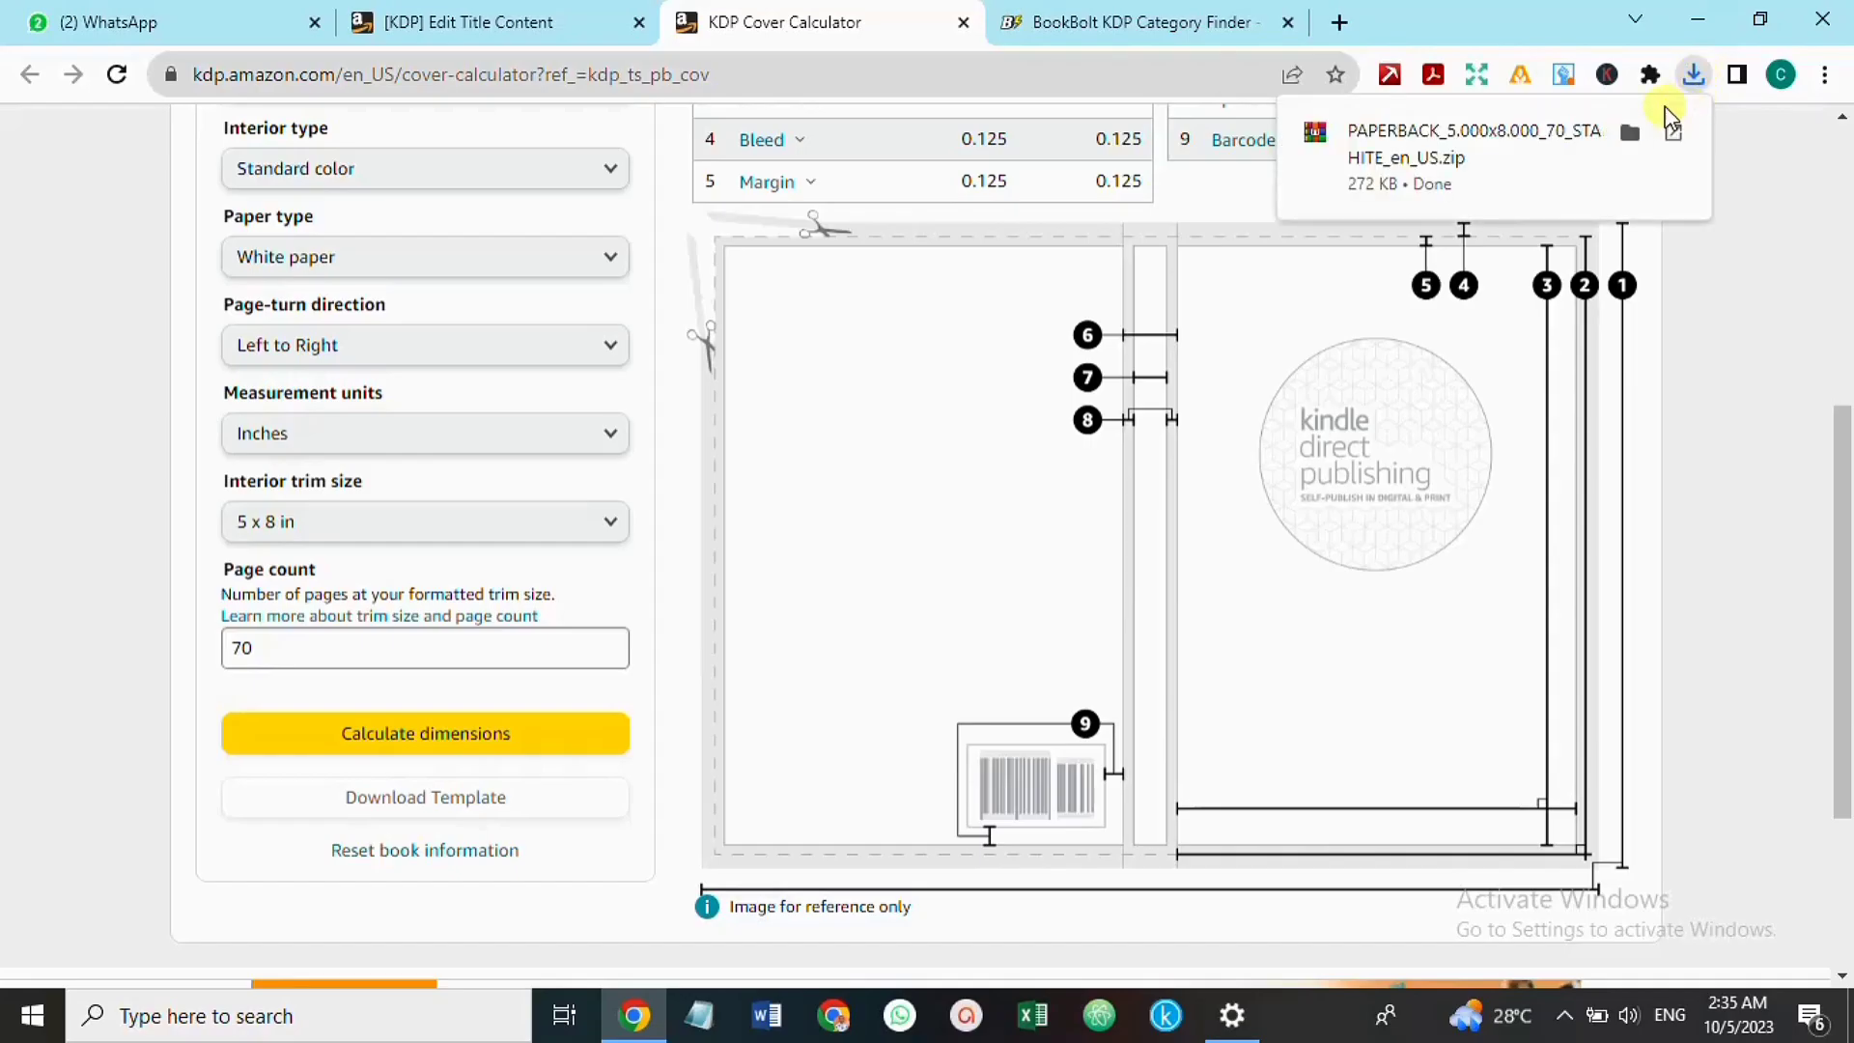
{"action": "left_click", "coordinate": [1622, 133]}
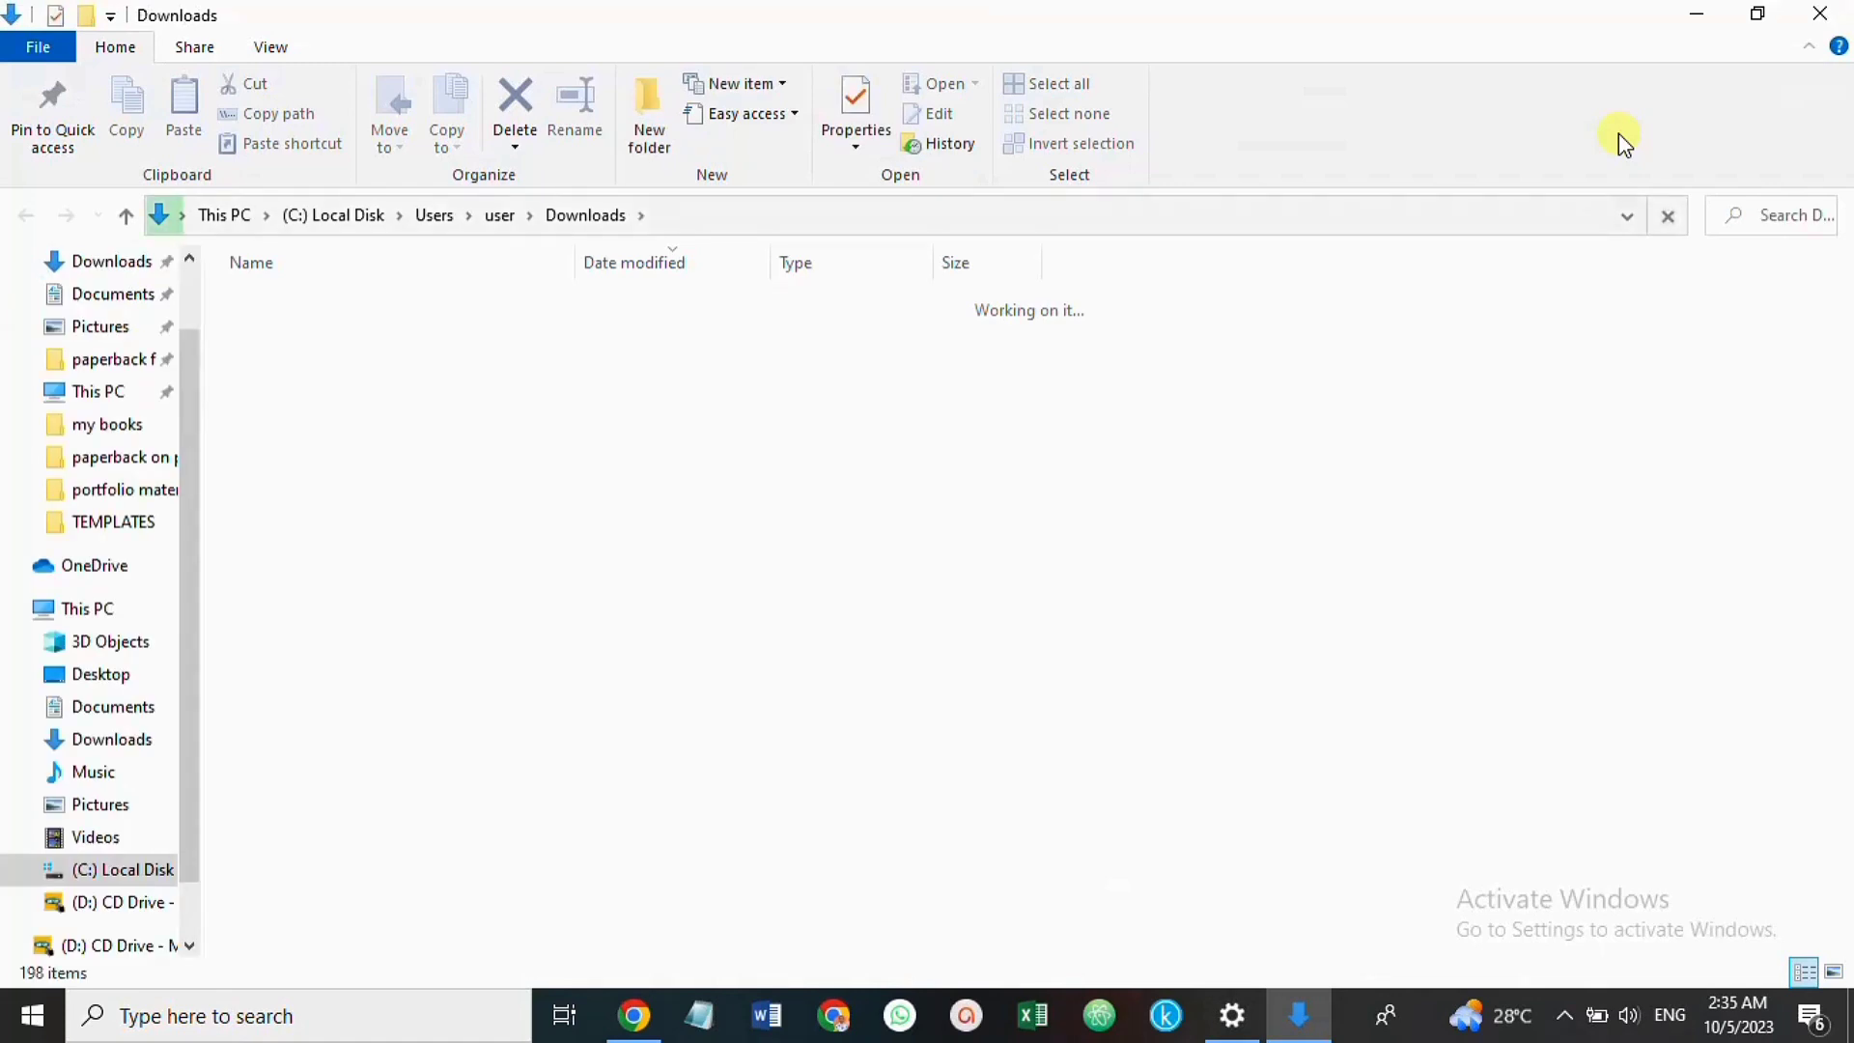
{"action": "right_click", "coordinate": [865, 340]}
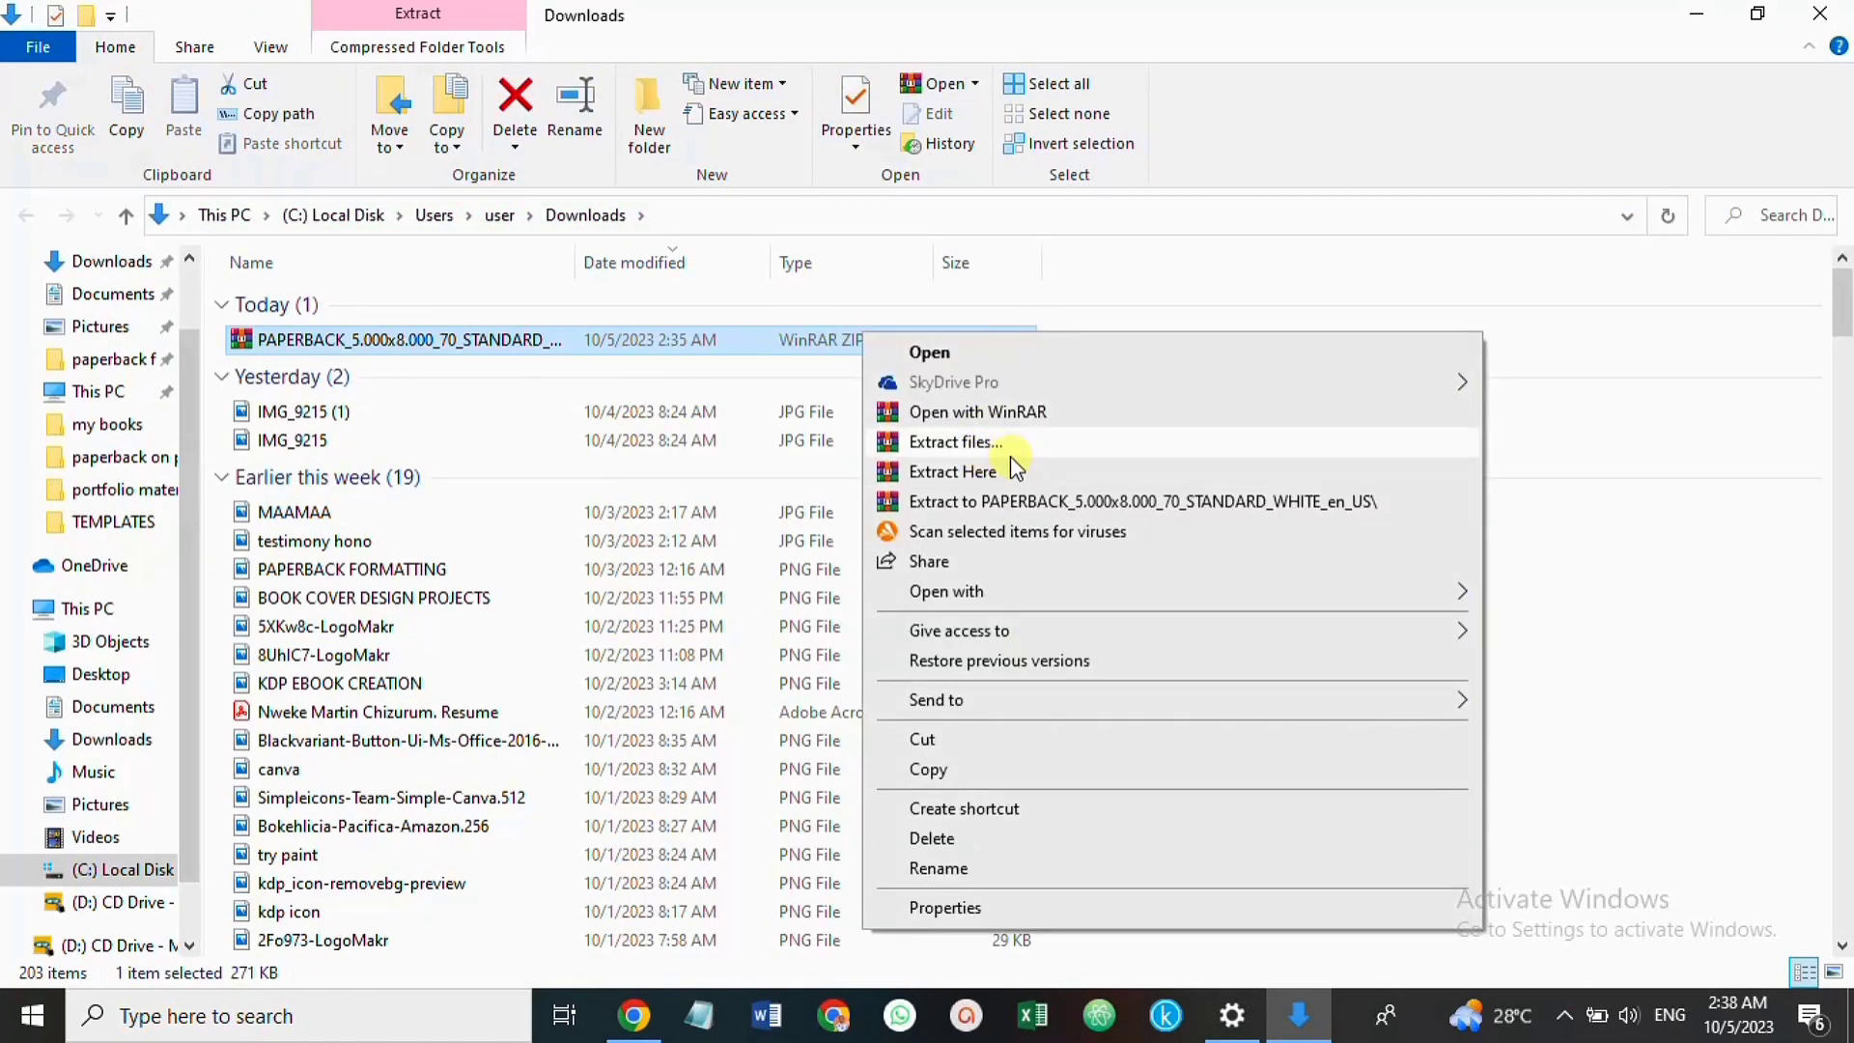
{"action": "left_click", "coordinate": [1020, 449]}
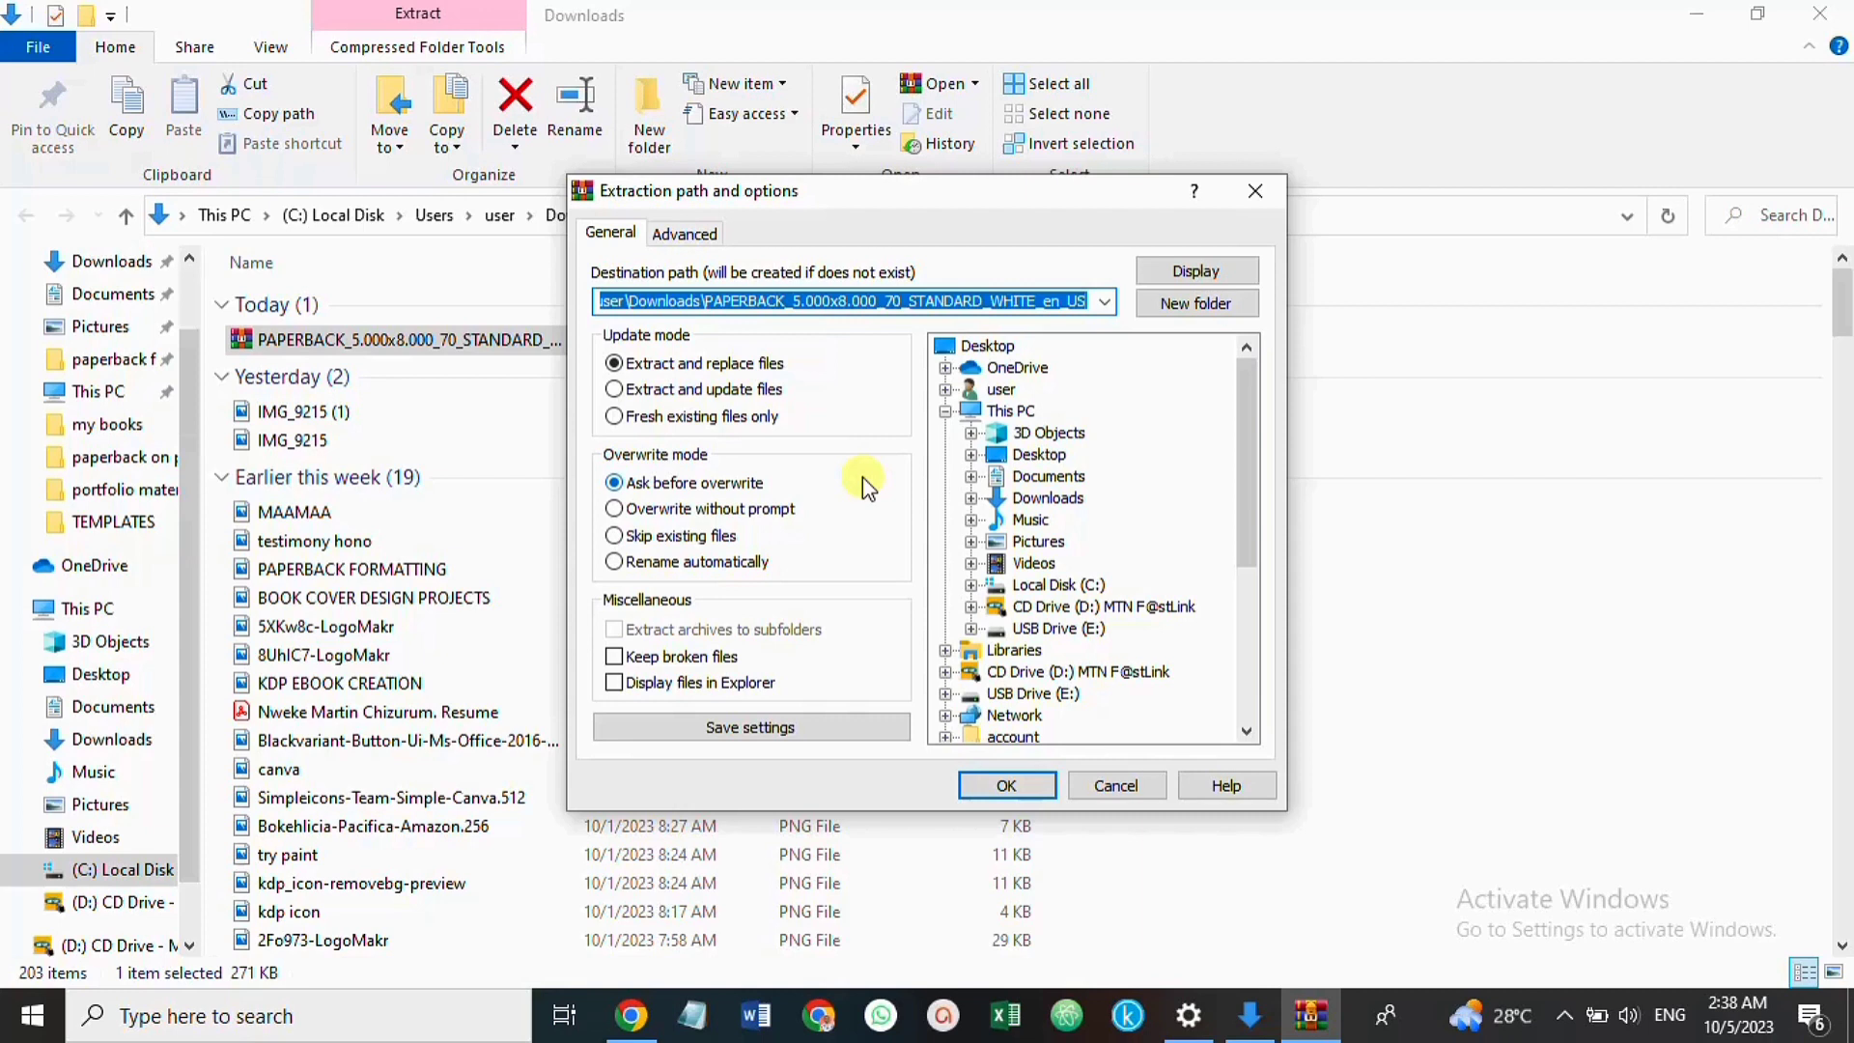
{"action": "left_click", "coordinate": [1209, 311]}
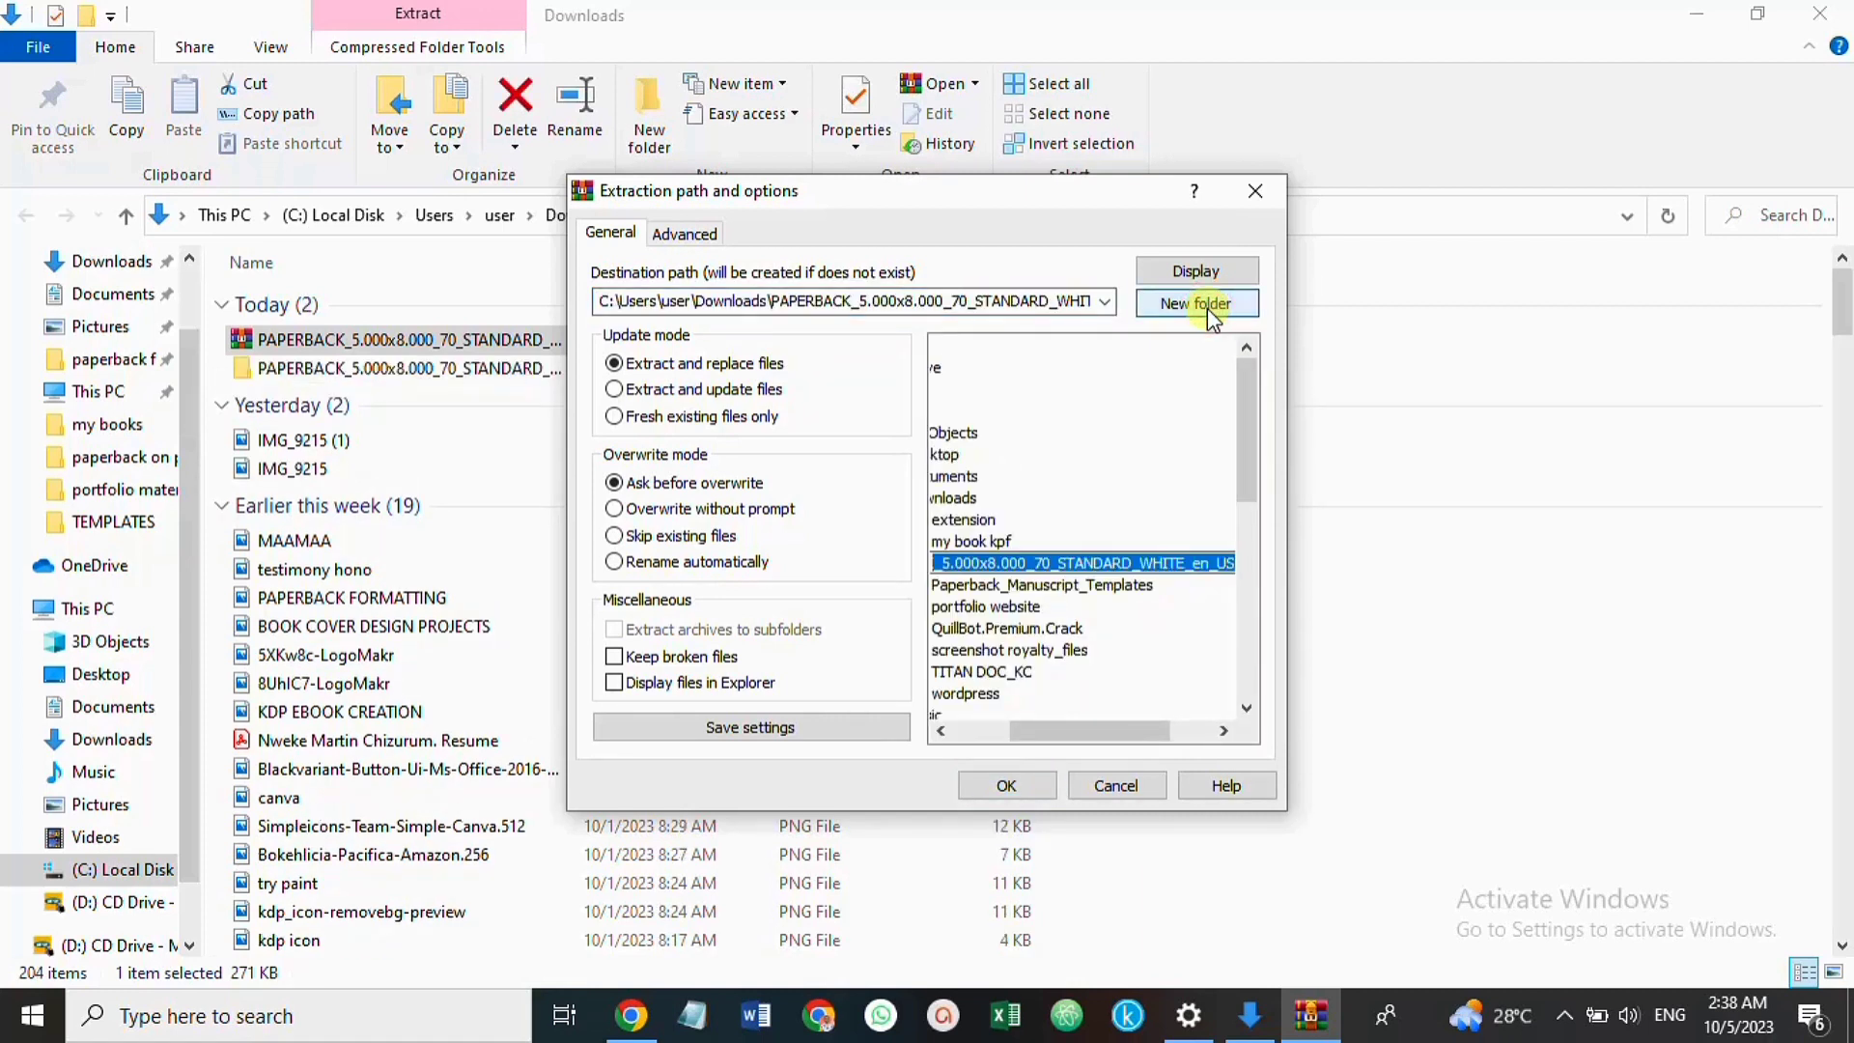
{"action": "left_click", "coordinate": [1207, 310]}
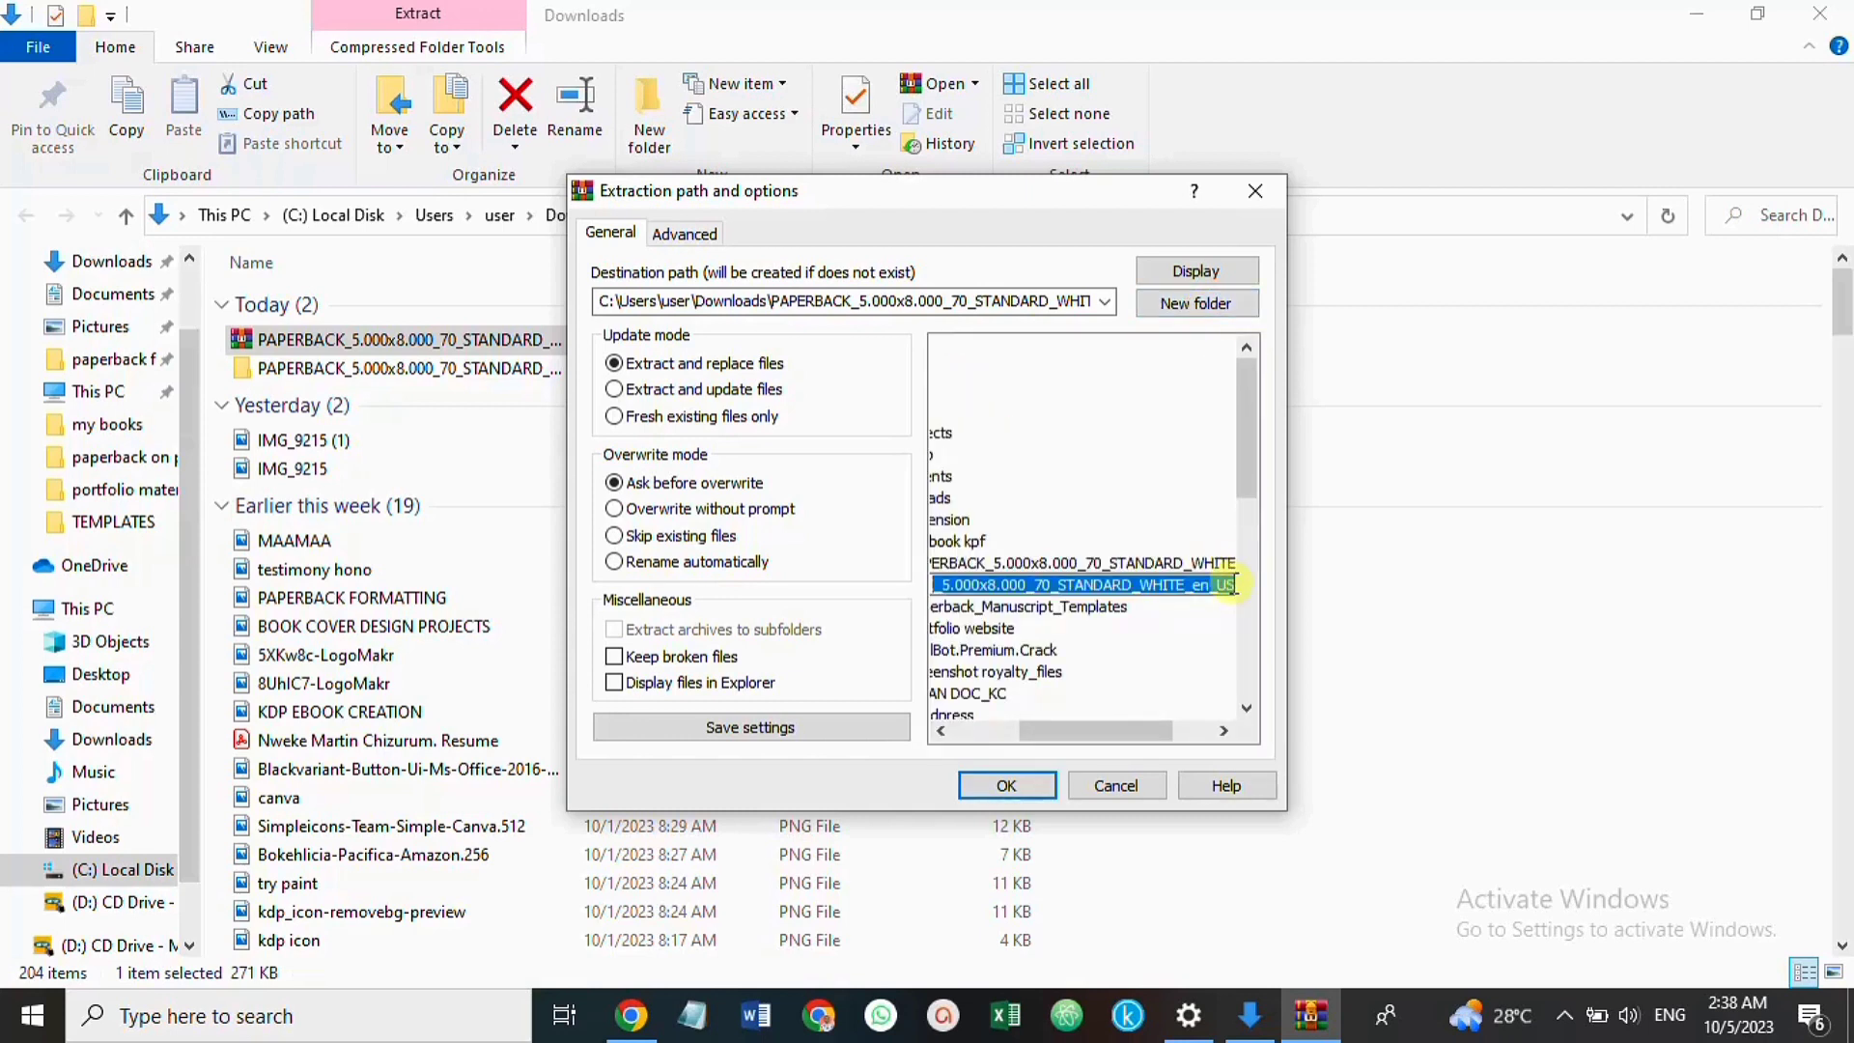
{"action": "type", "text": "p"}
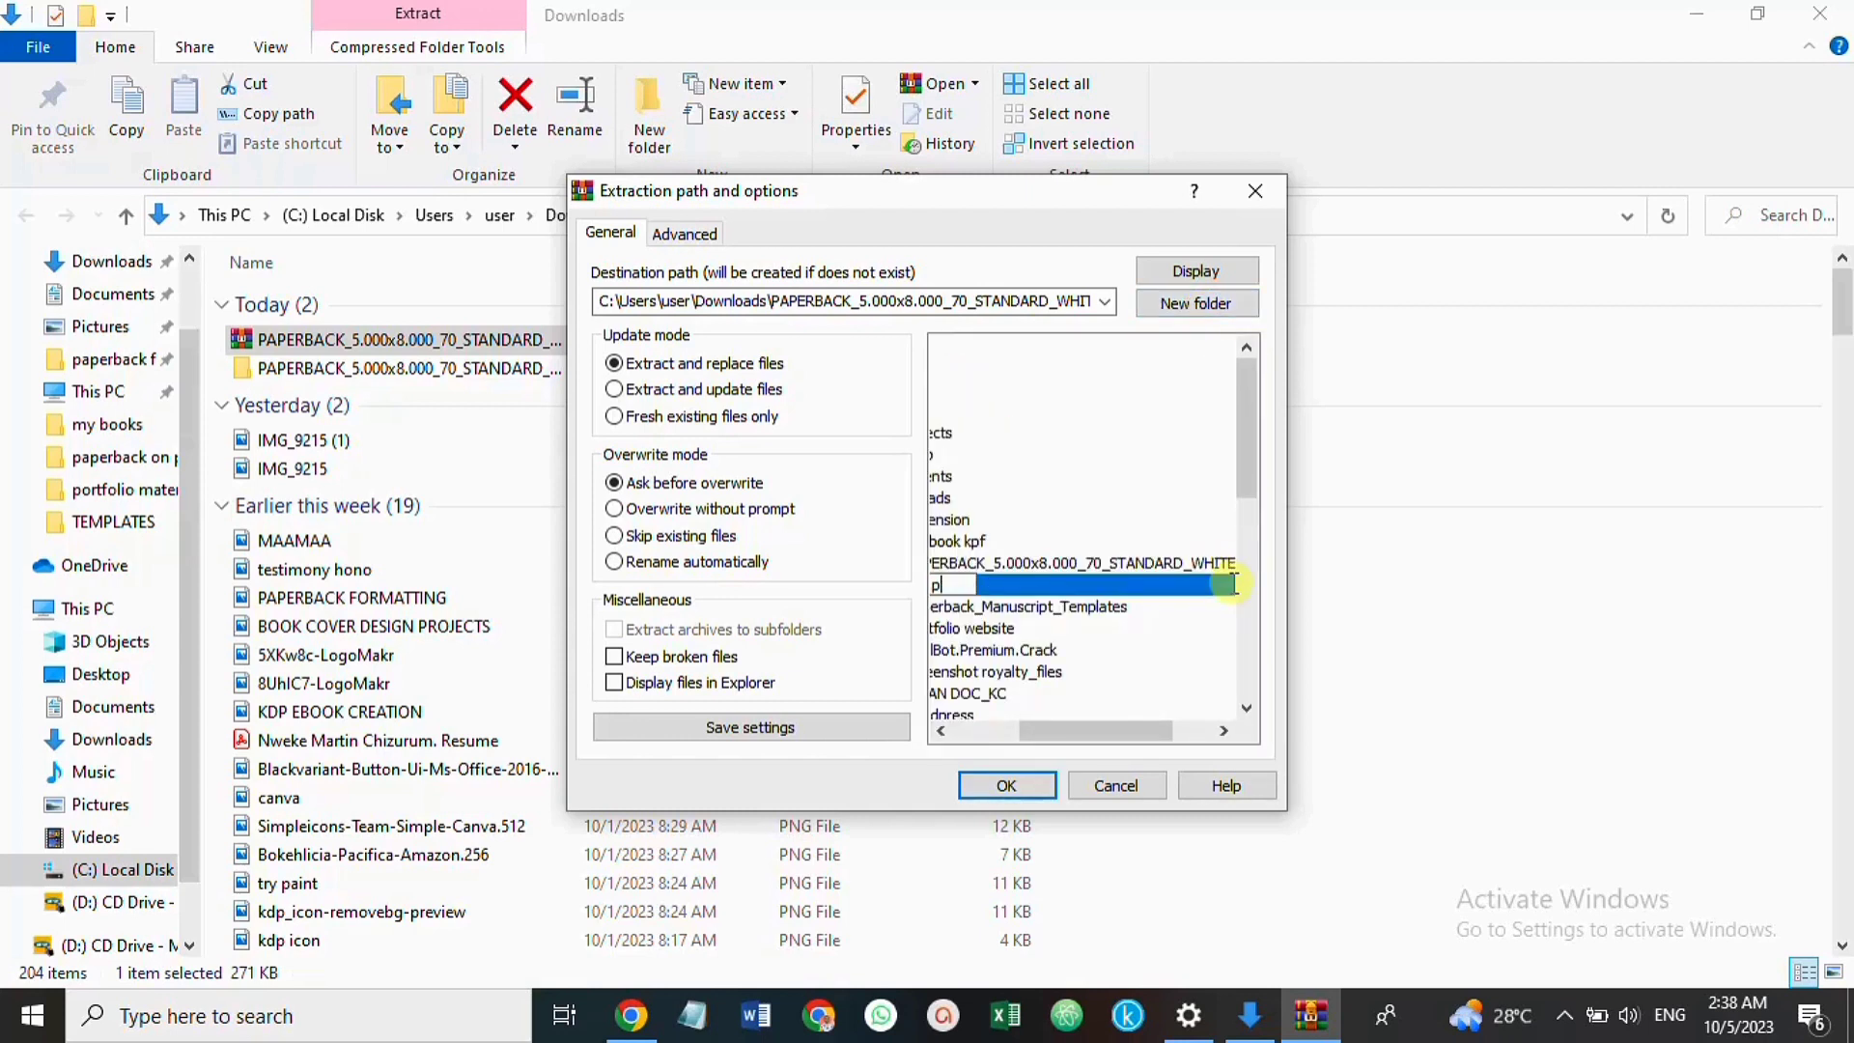
{"action": "type", "text": "aperback cover template"}
{"action": "key", "text": "Return"}
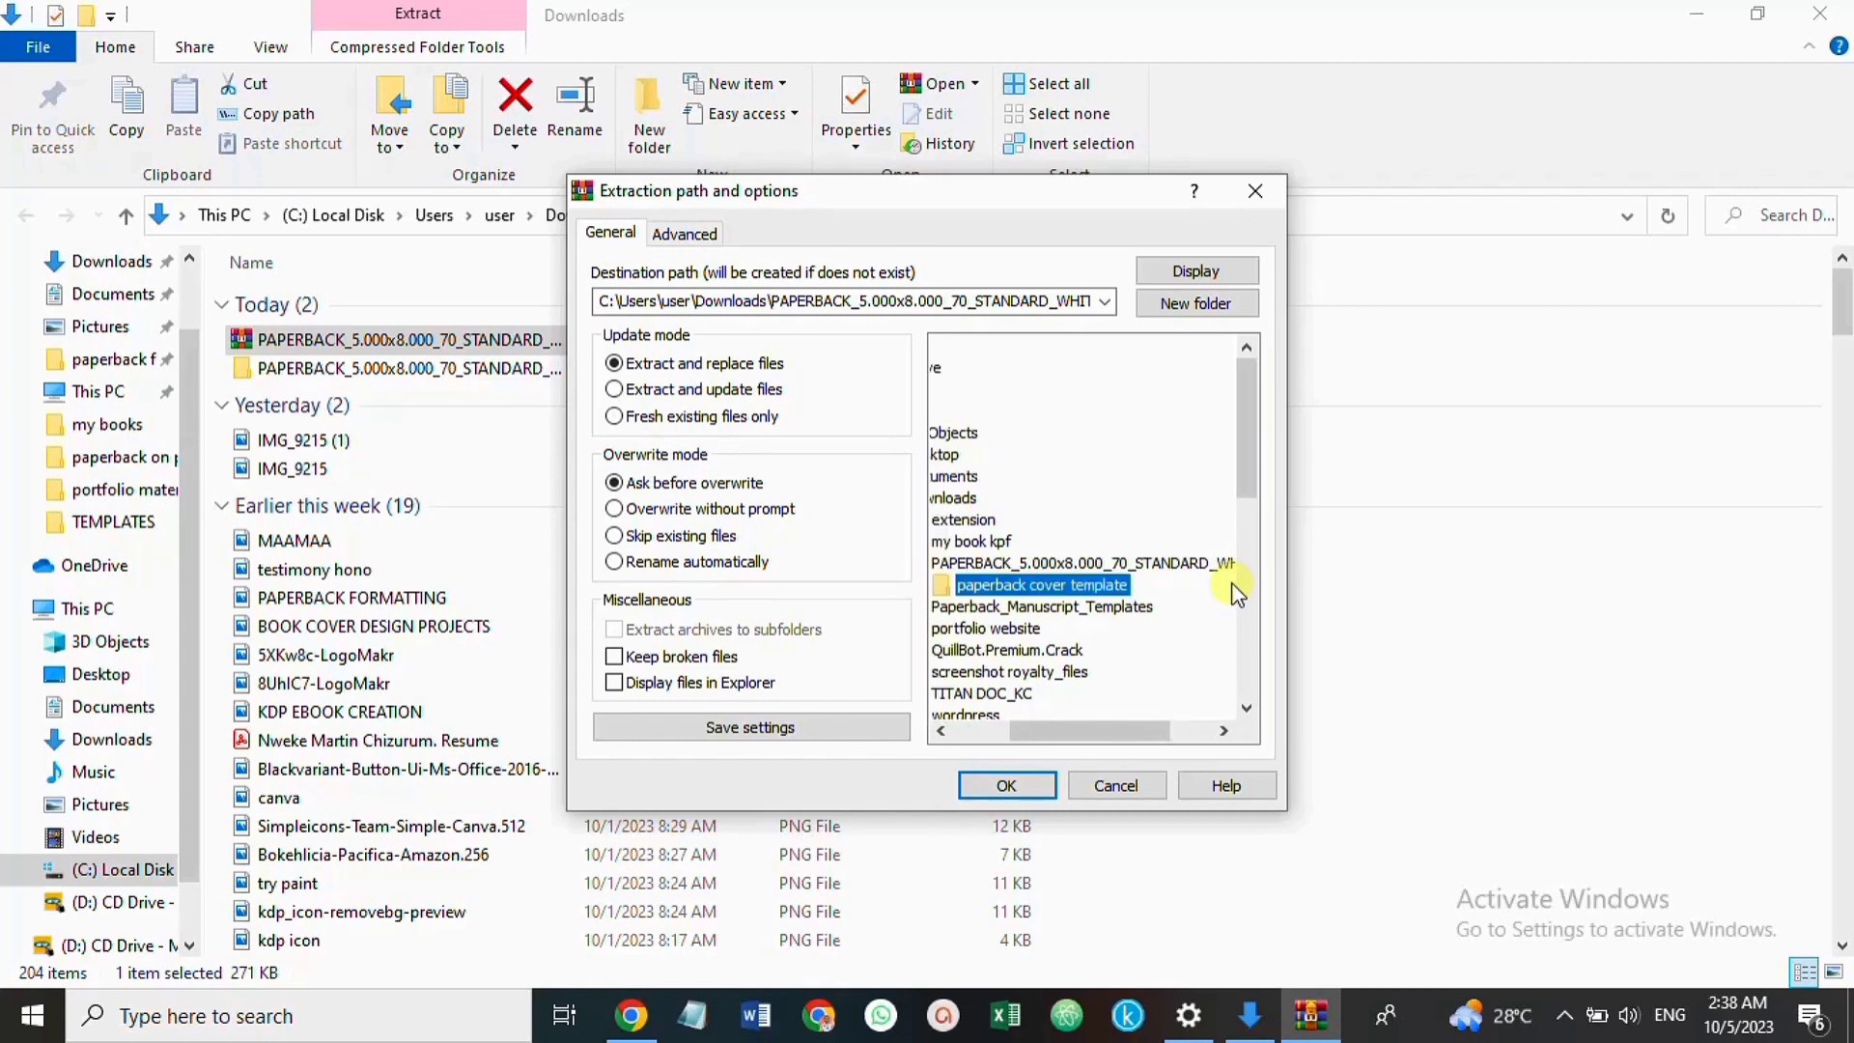
{"action": "left_click", "coordinate": [1031, 790]}
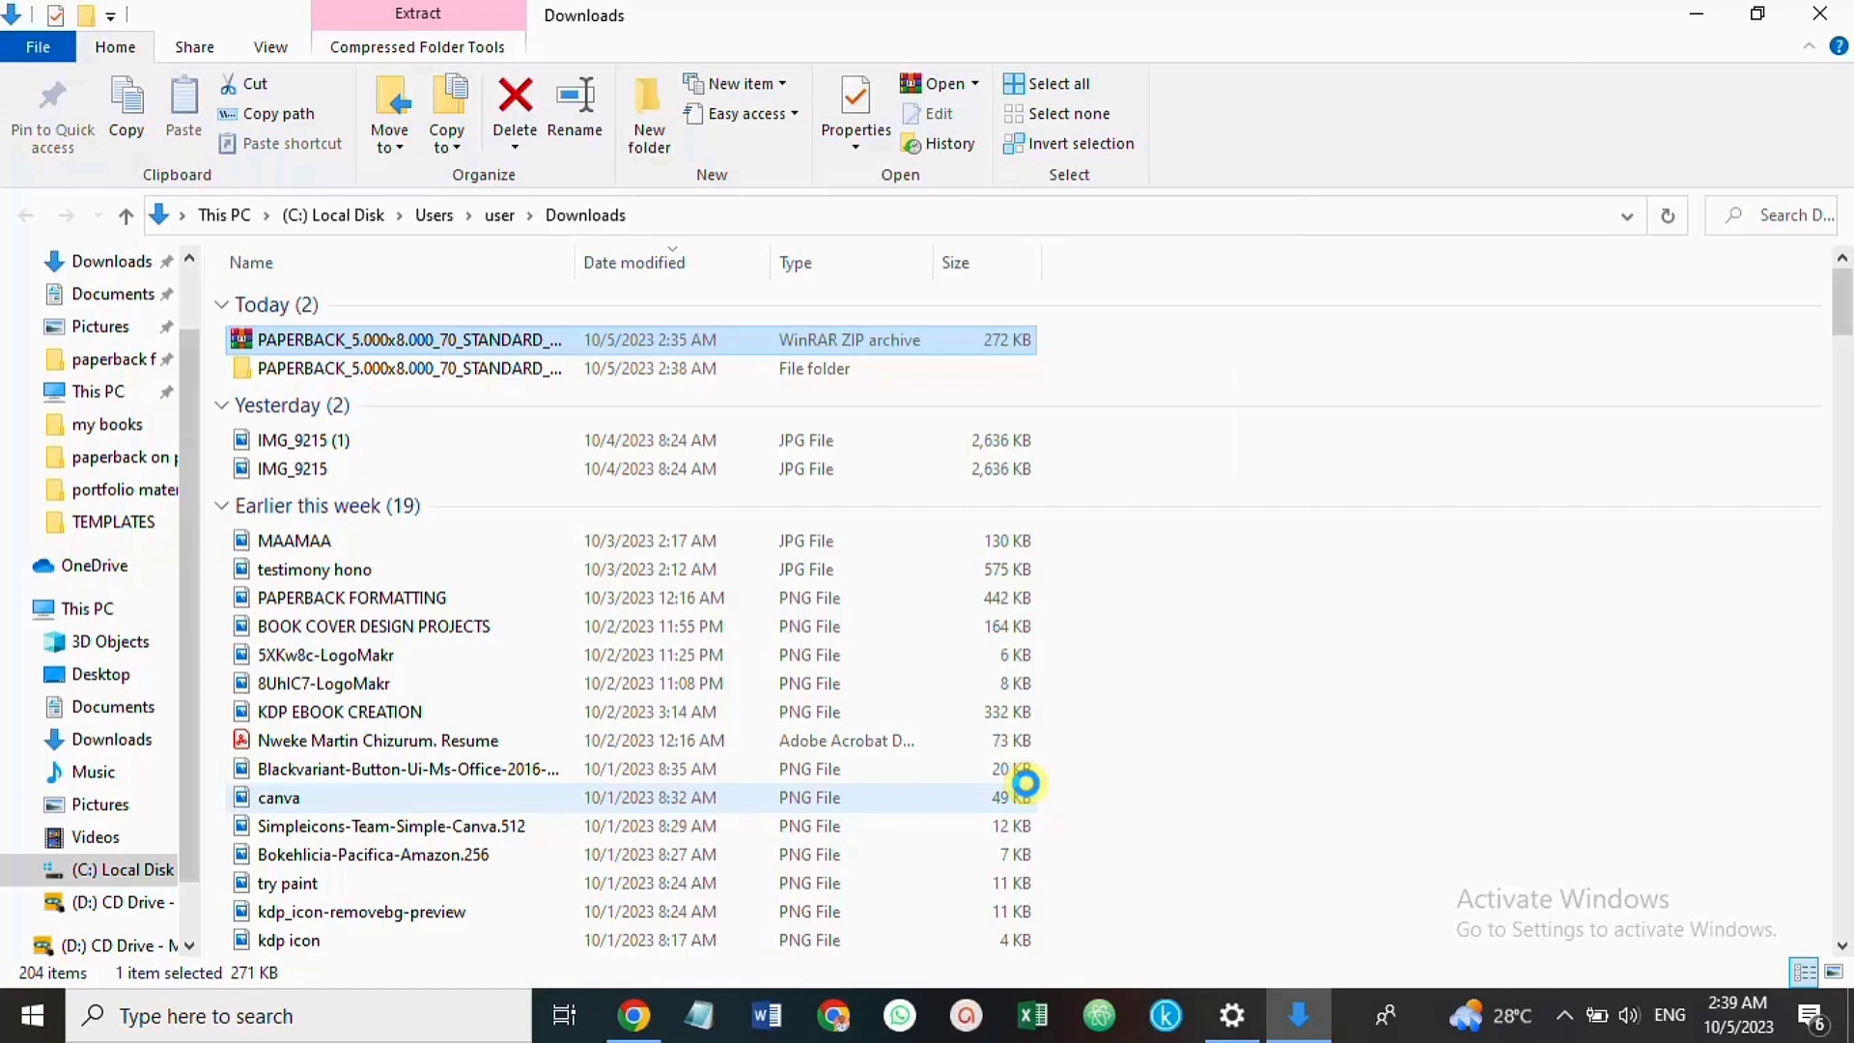
View the PNG cover template inside the extracted "paperback cover template" folder
{"action": "left_click", "coordinate": [538, 369]}
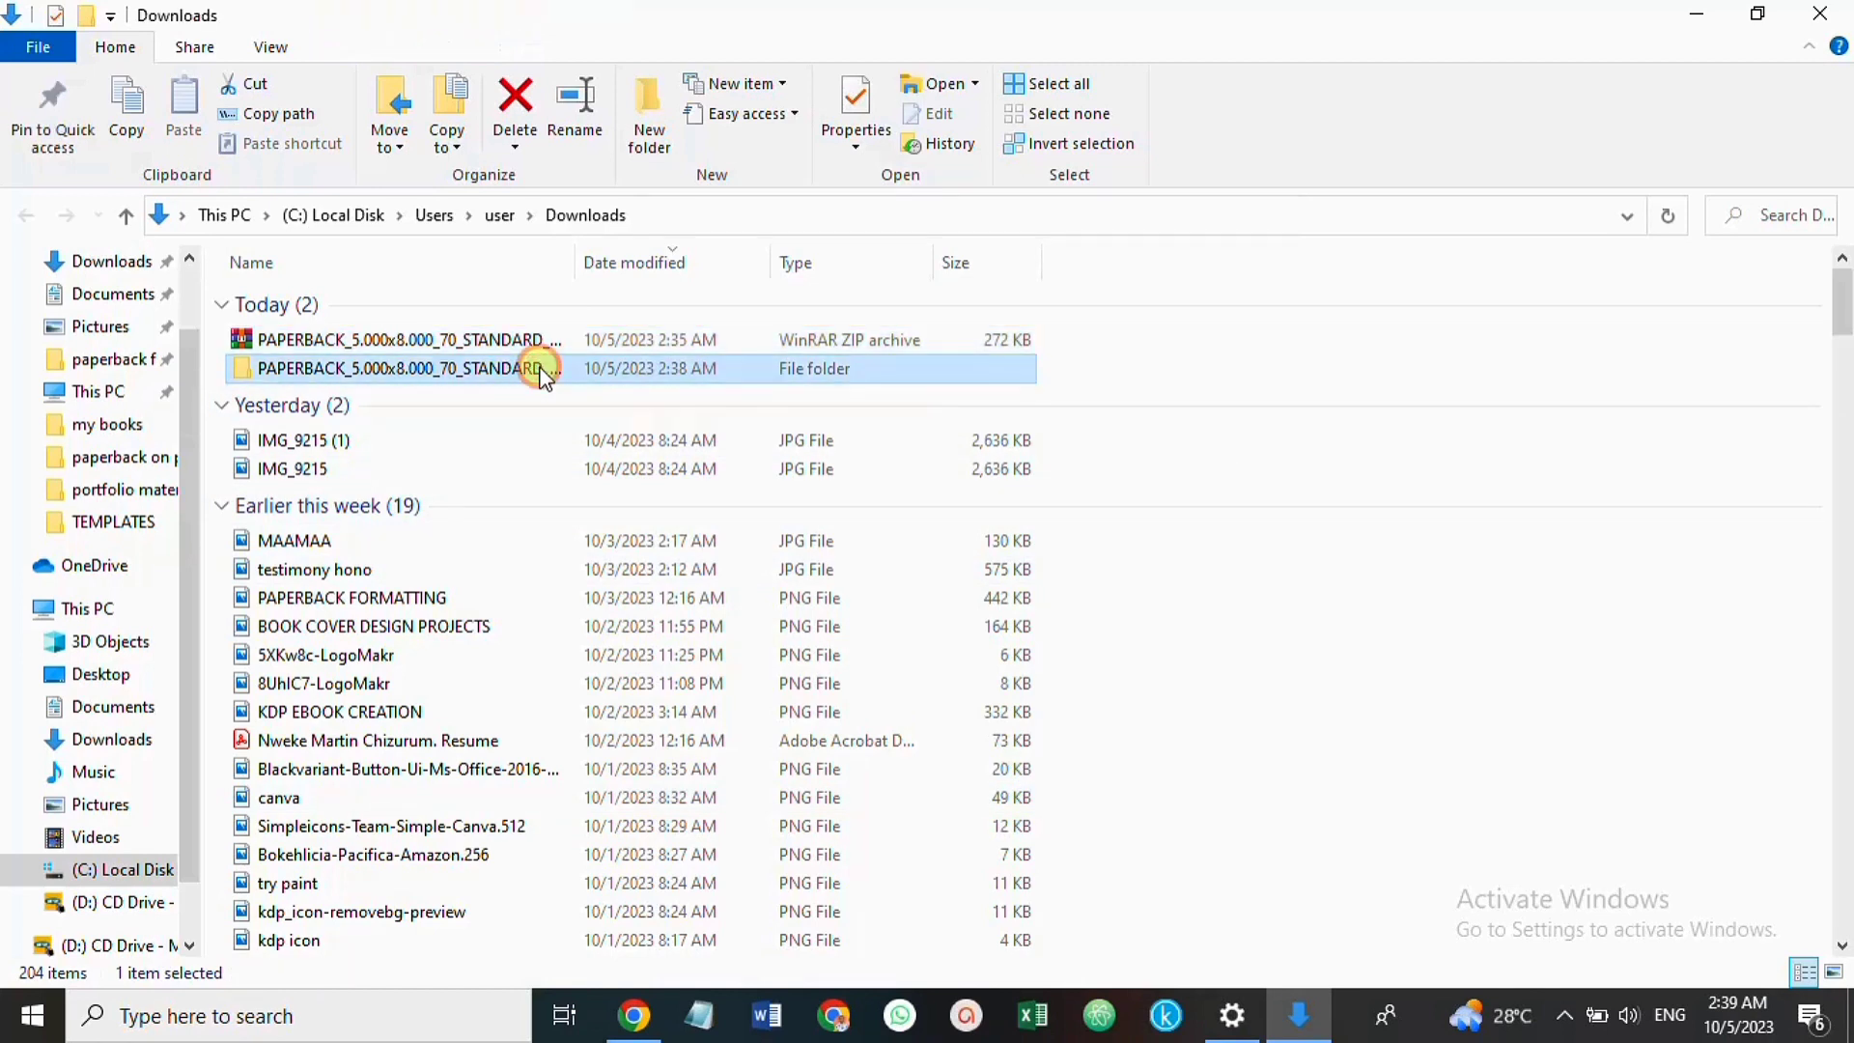
{"action": "double_click", "coordinate": [538, 369]}
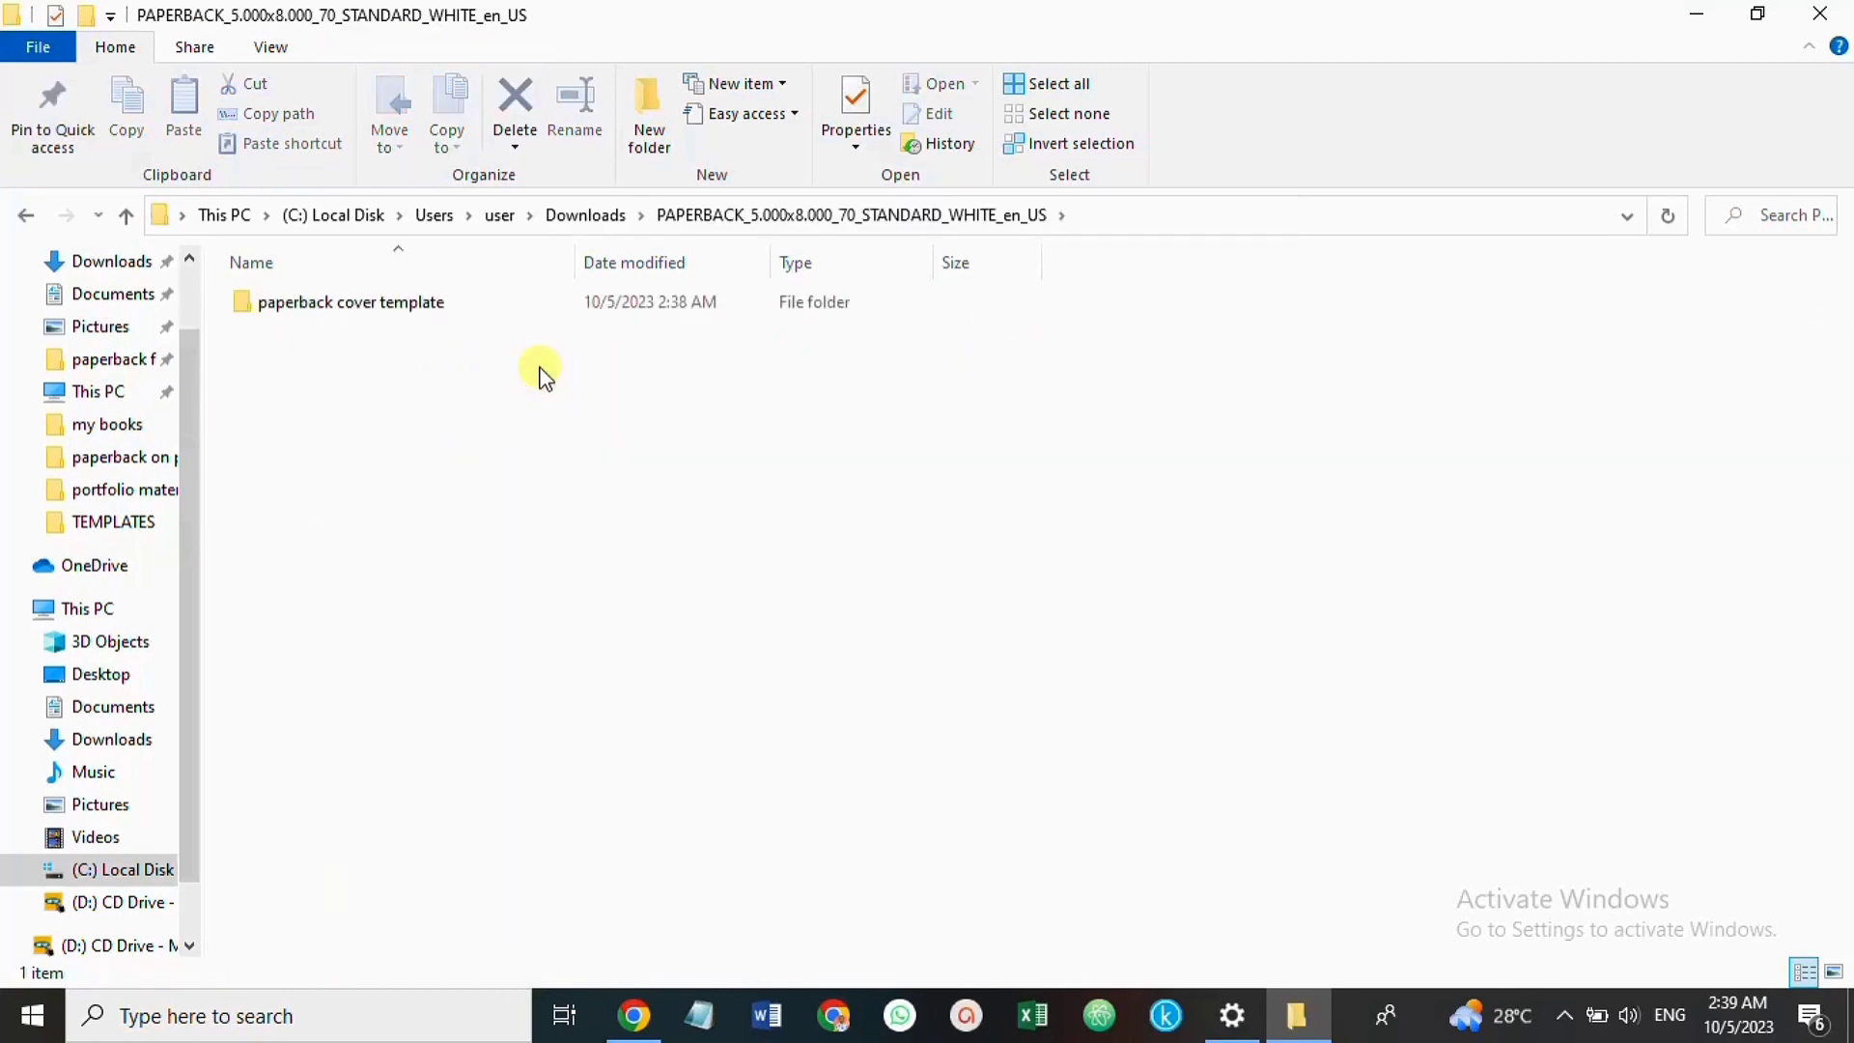
{"action": "double_click", "coordinate": [422, 306]}
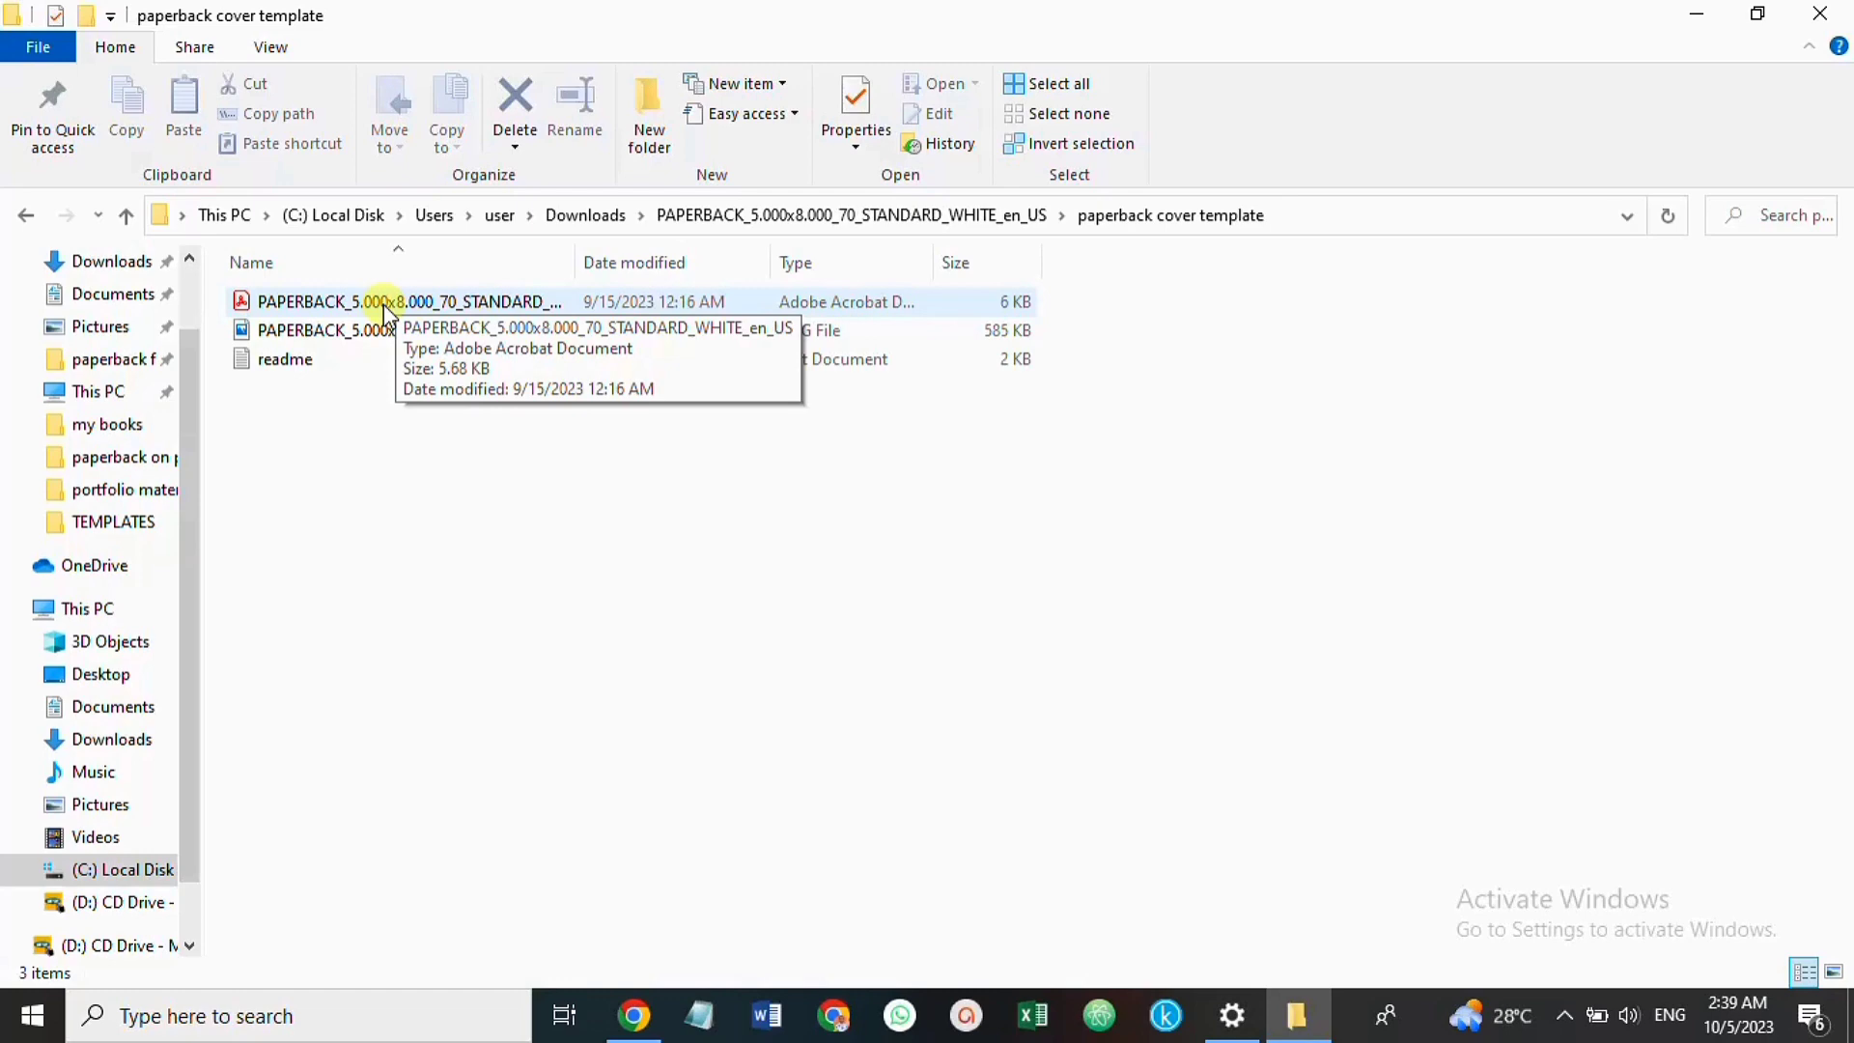
{"action": "left_click", "coordinate": [376, 333]}
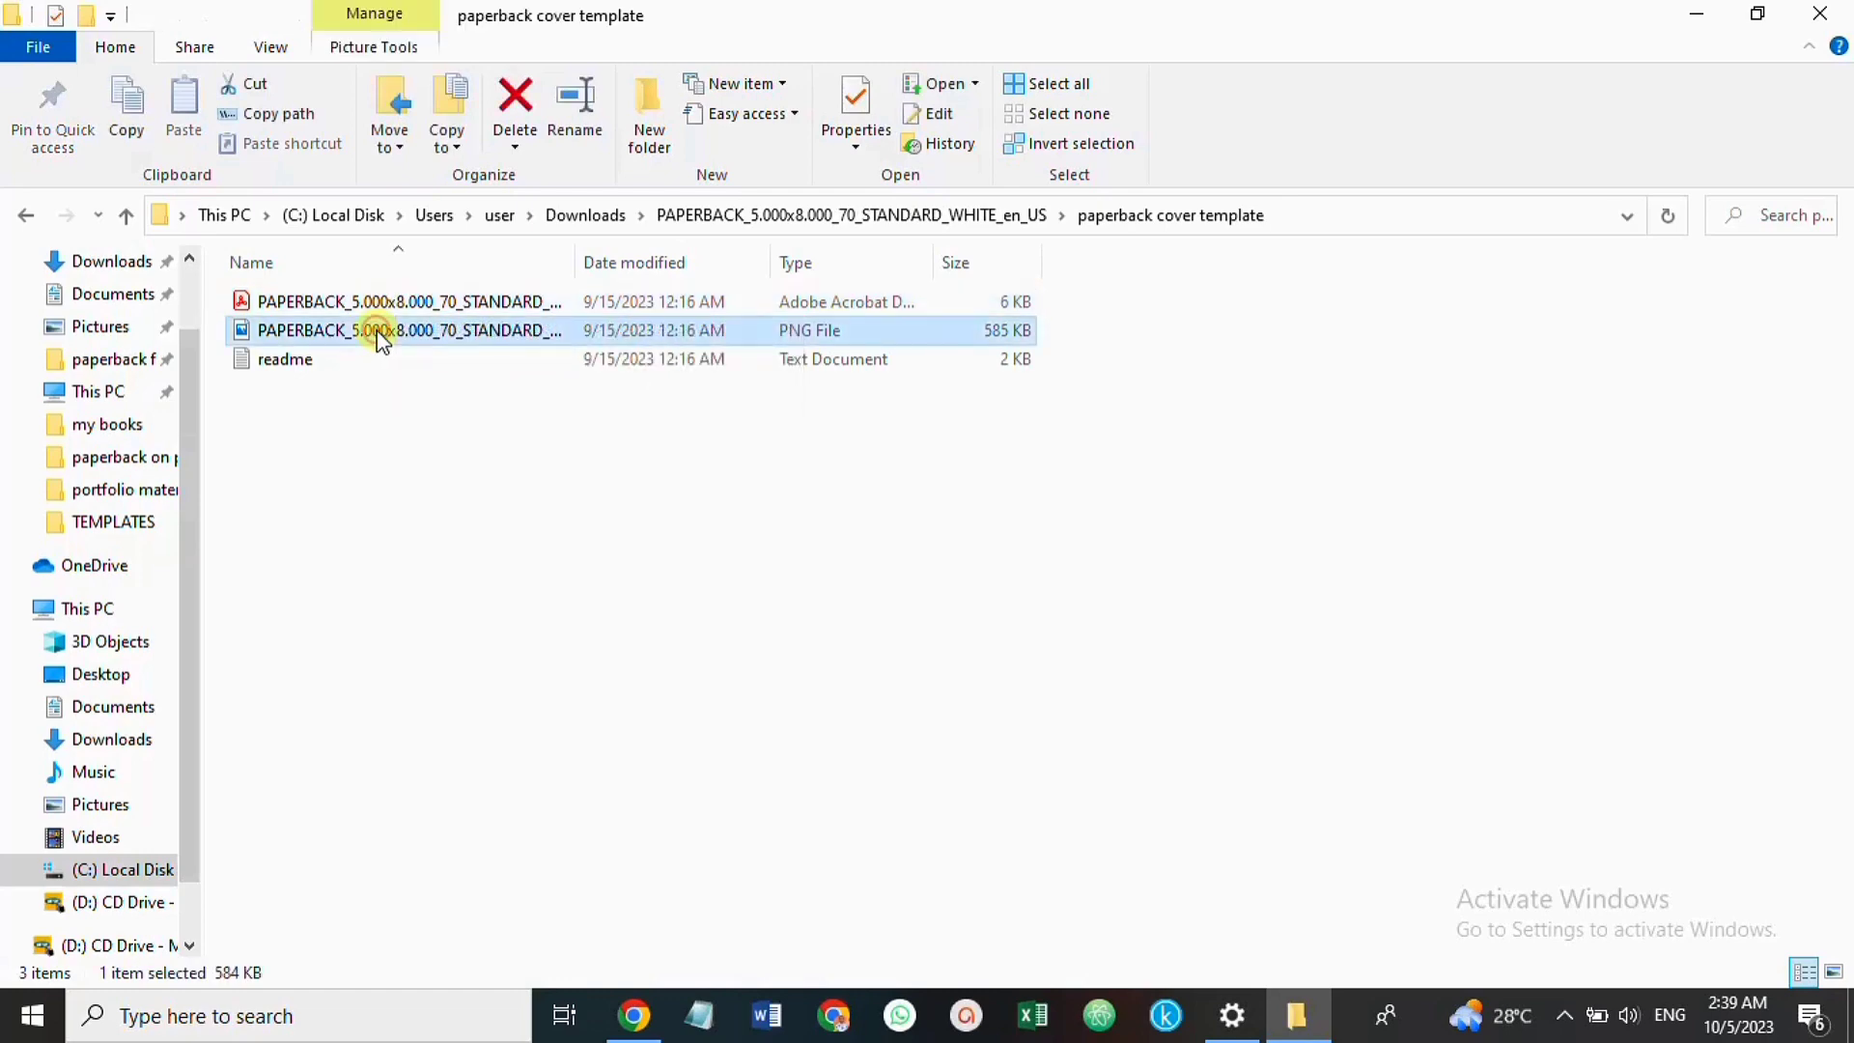
{"action": "double_click", "coordinate": [381, 340]}
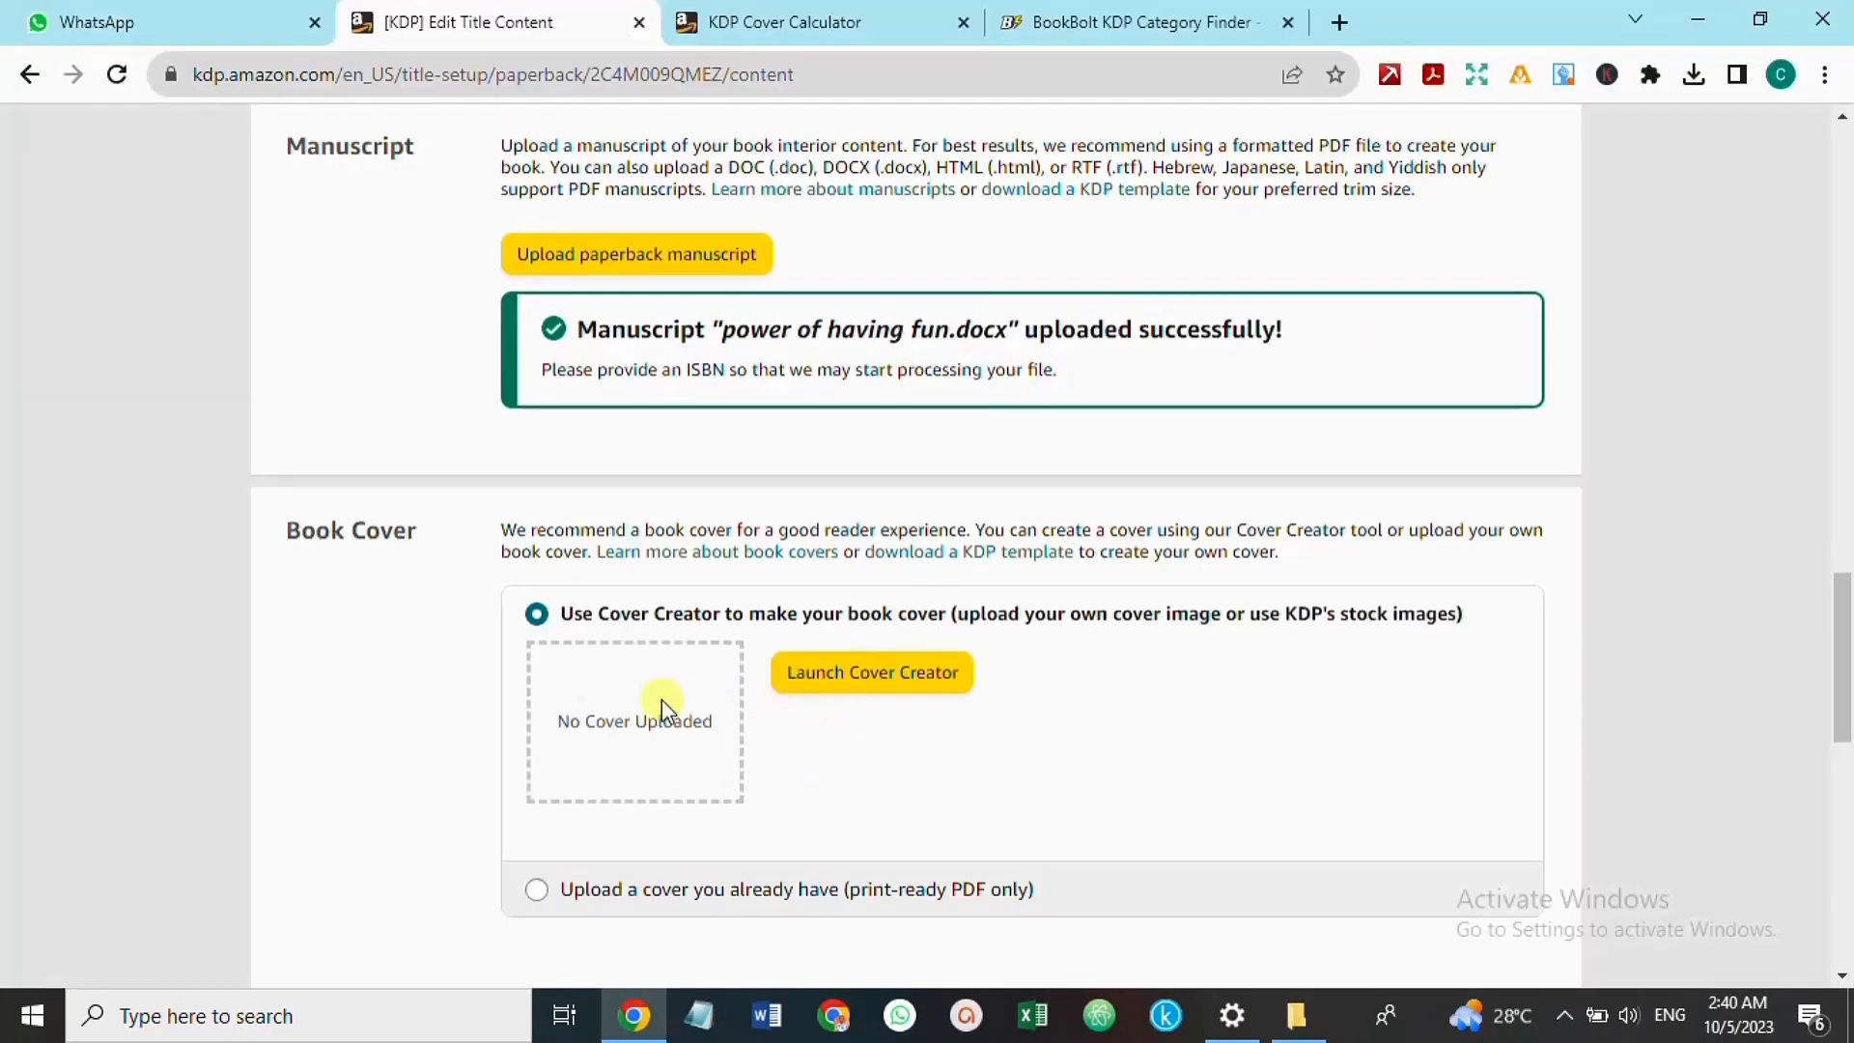
{"action": "left_click", "coordinate": [1822, 21]}
Choose to upload an existing print-ready PDF as the book cover, and look at the cover file picker without selecting a file
{"action": "left_click", "coordinate": [541, 891]}
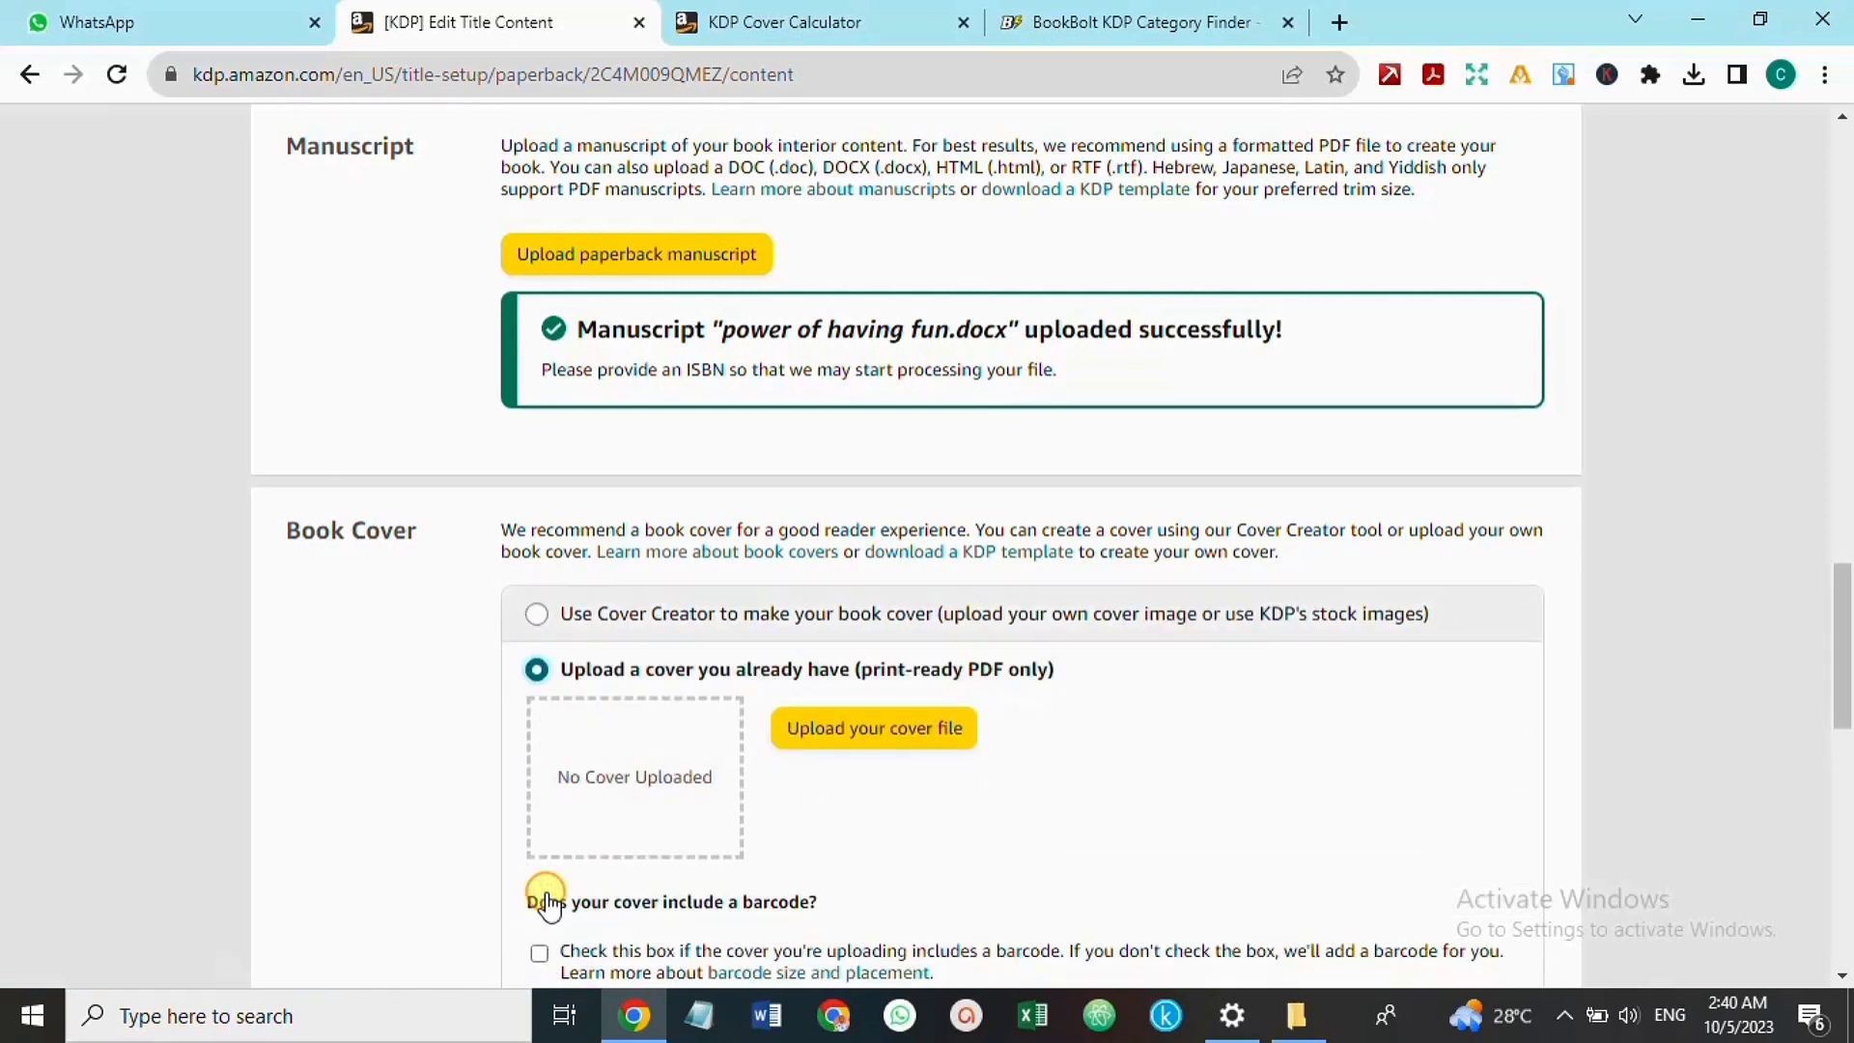
{"action": "left_click", "coordinate": [890, 758]}
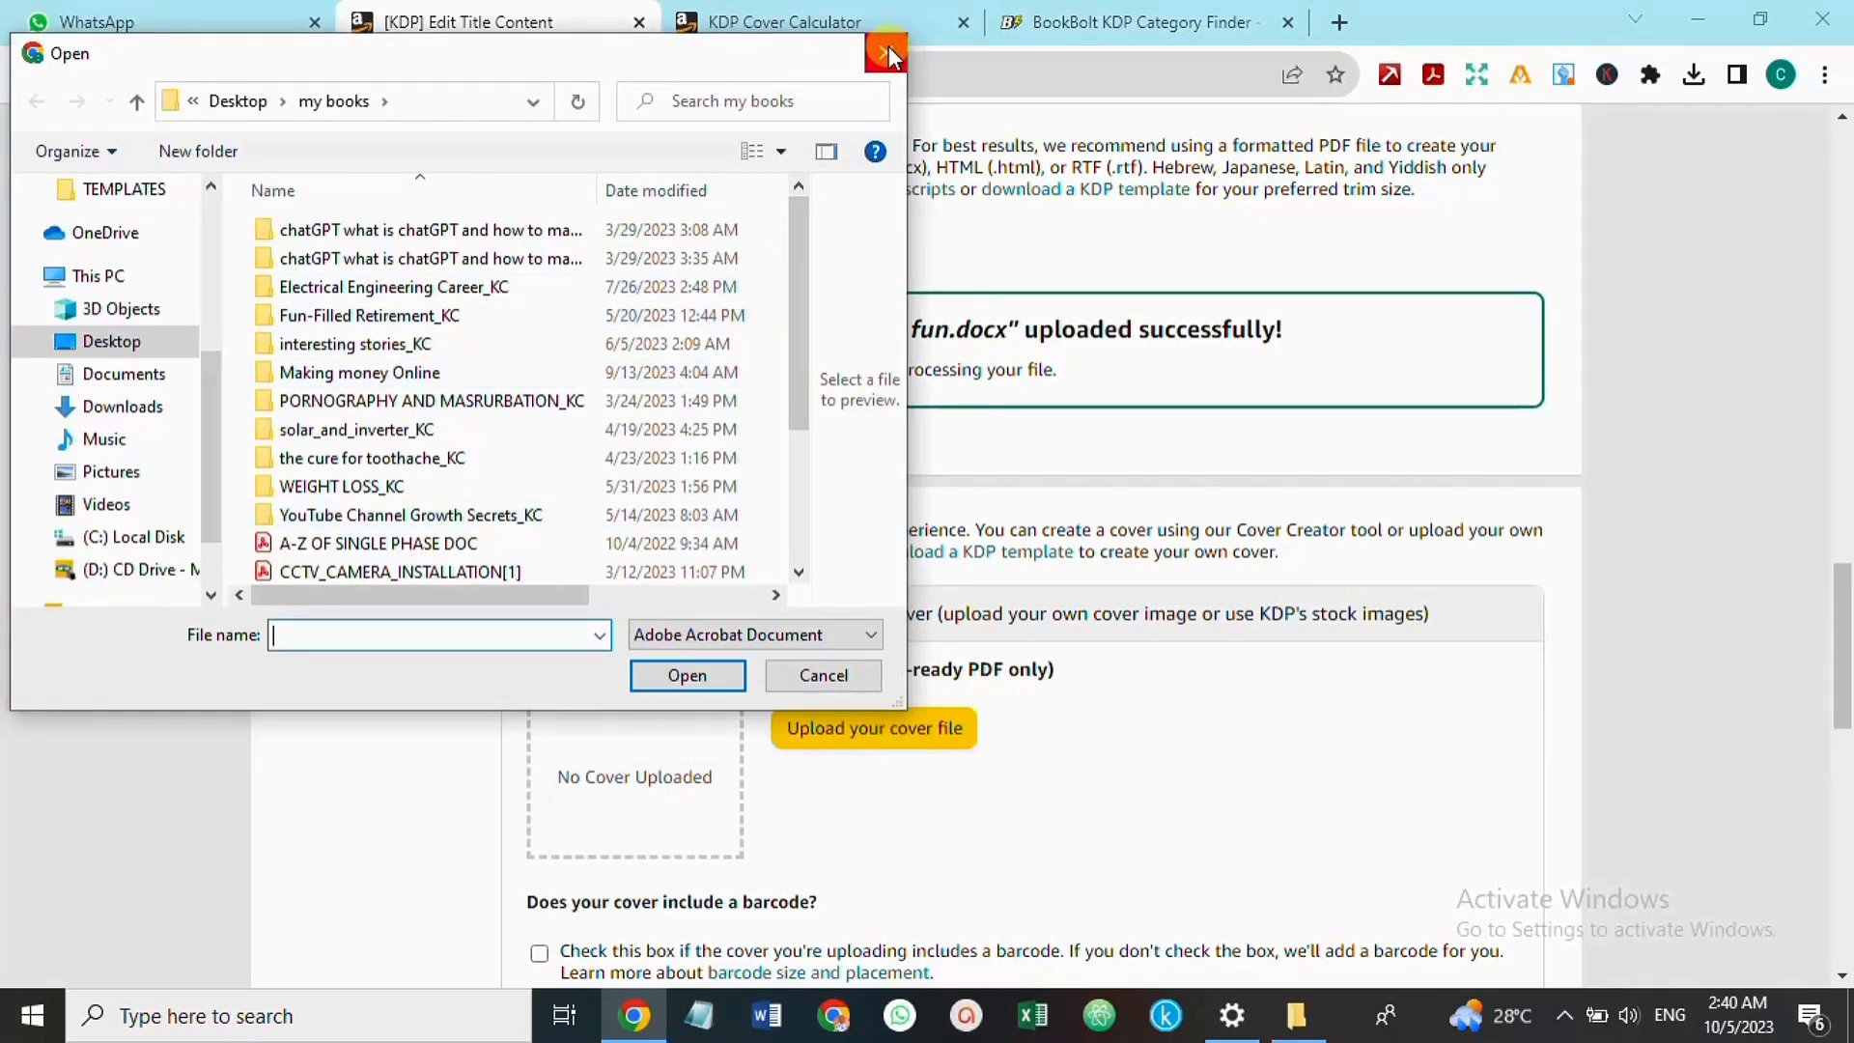
{"action": "left_click", "coordinate": [831, 676]}
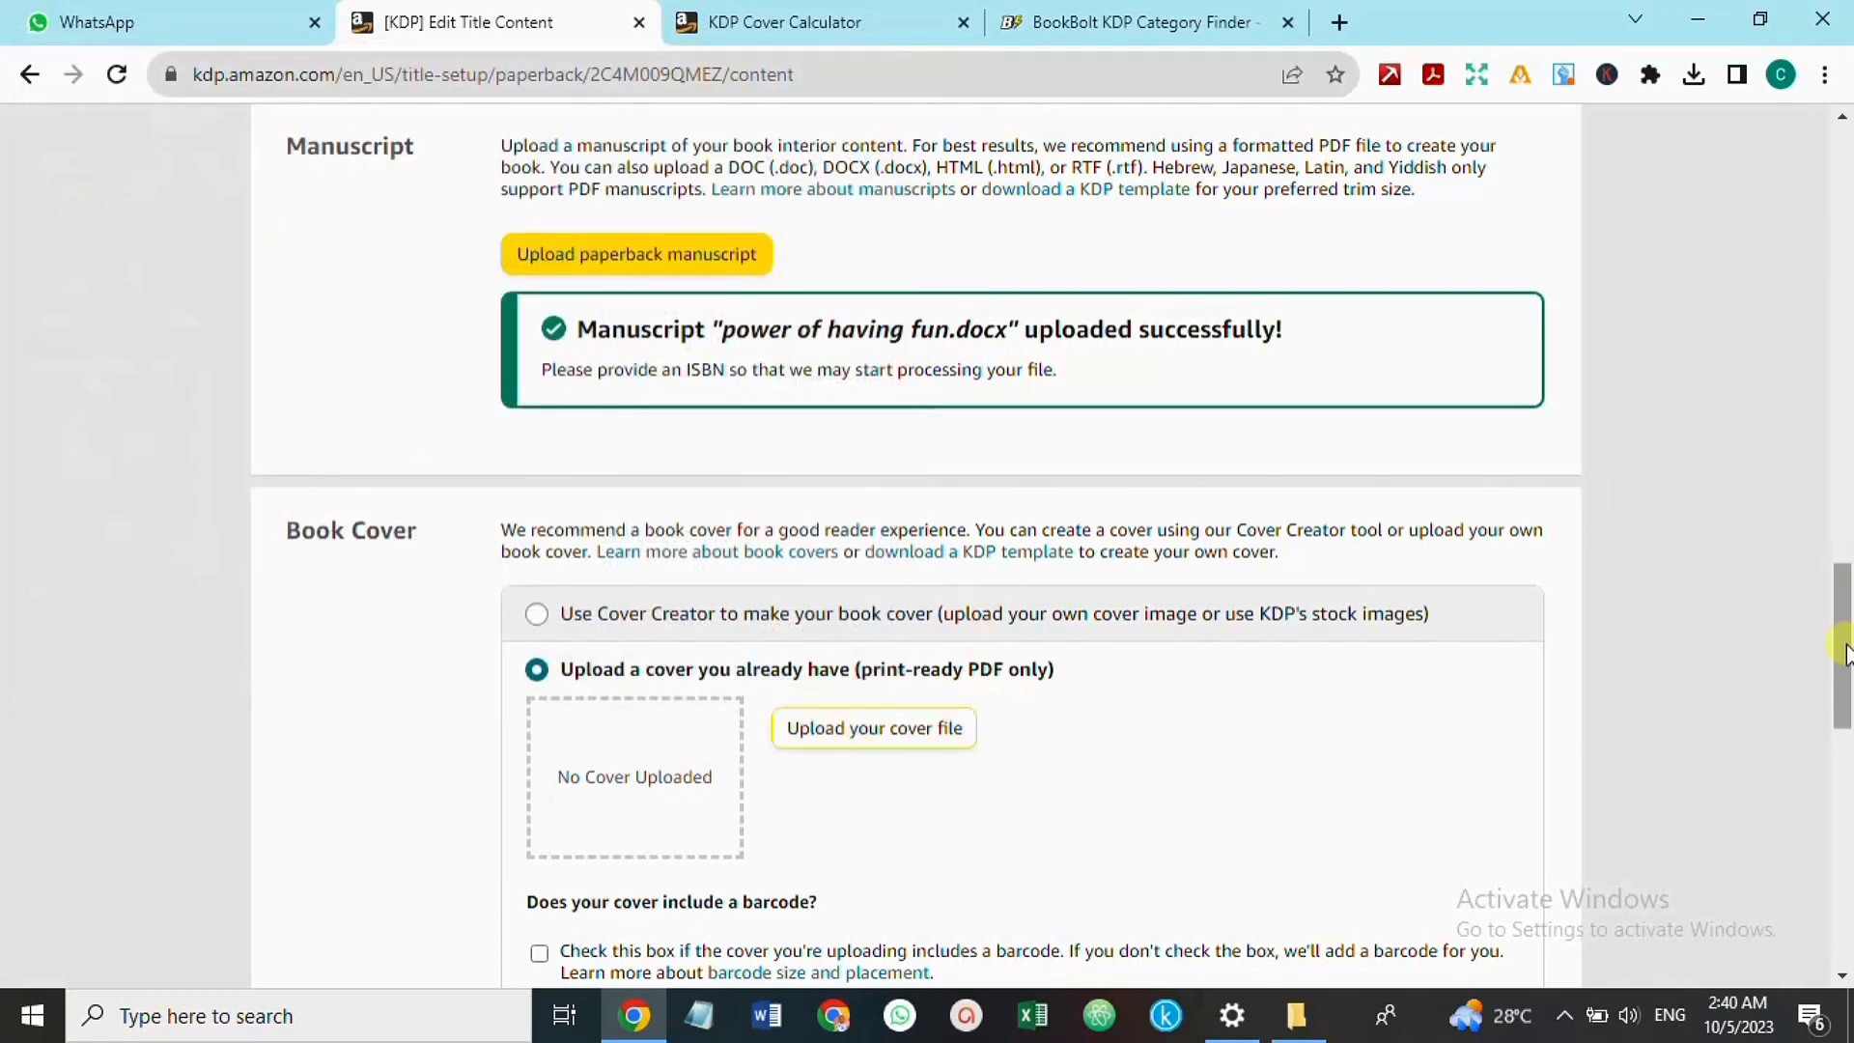
Answer Yes to using AI tools for texts, images or translations in the AI-Generated Content section
{"action": "left_click_drag", "start_coordinate": [1842, 649], "coordinate": [1844, 777]}
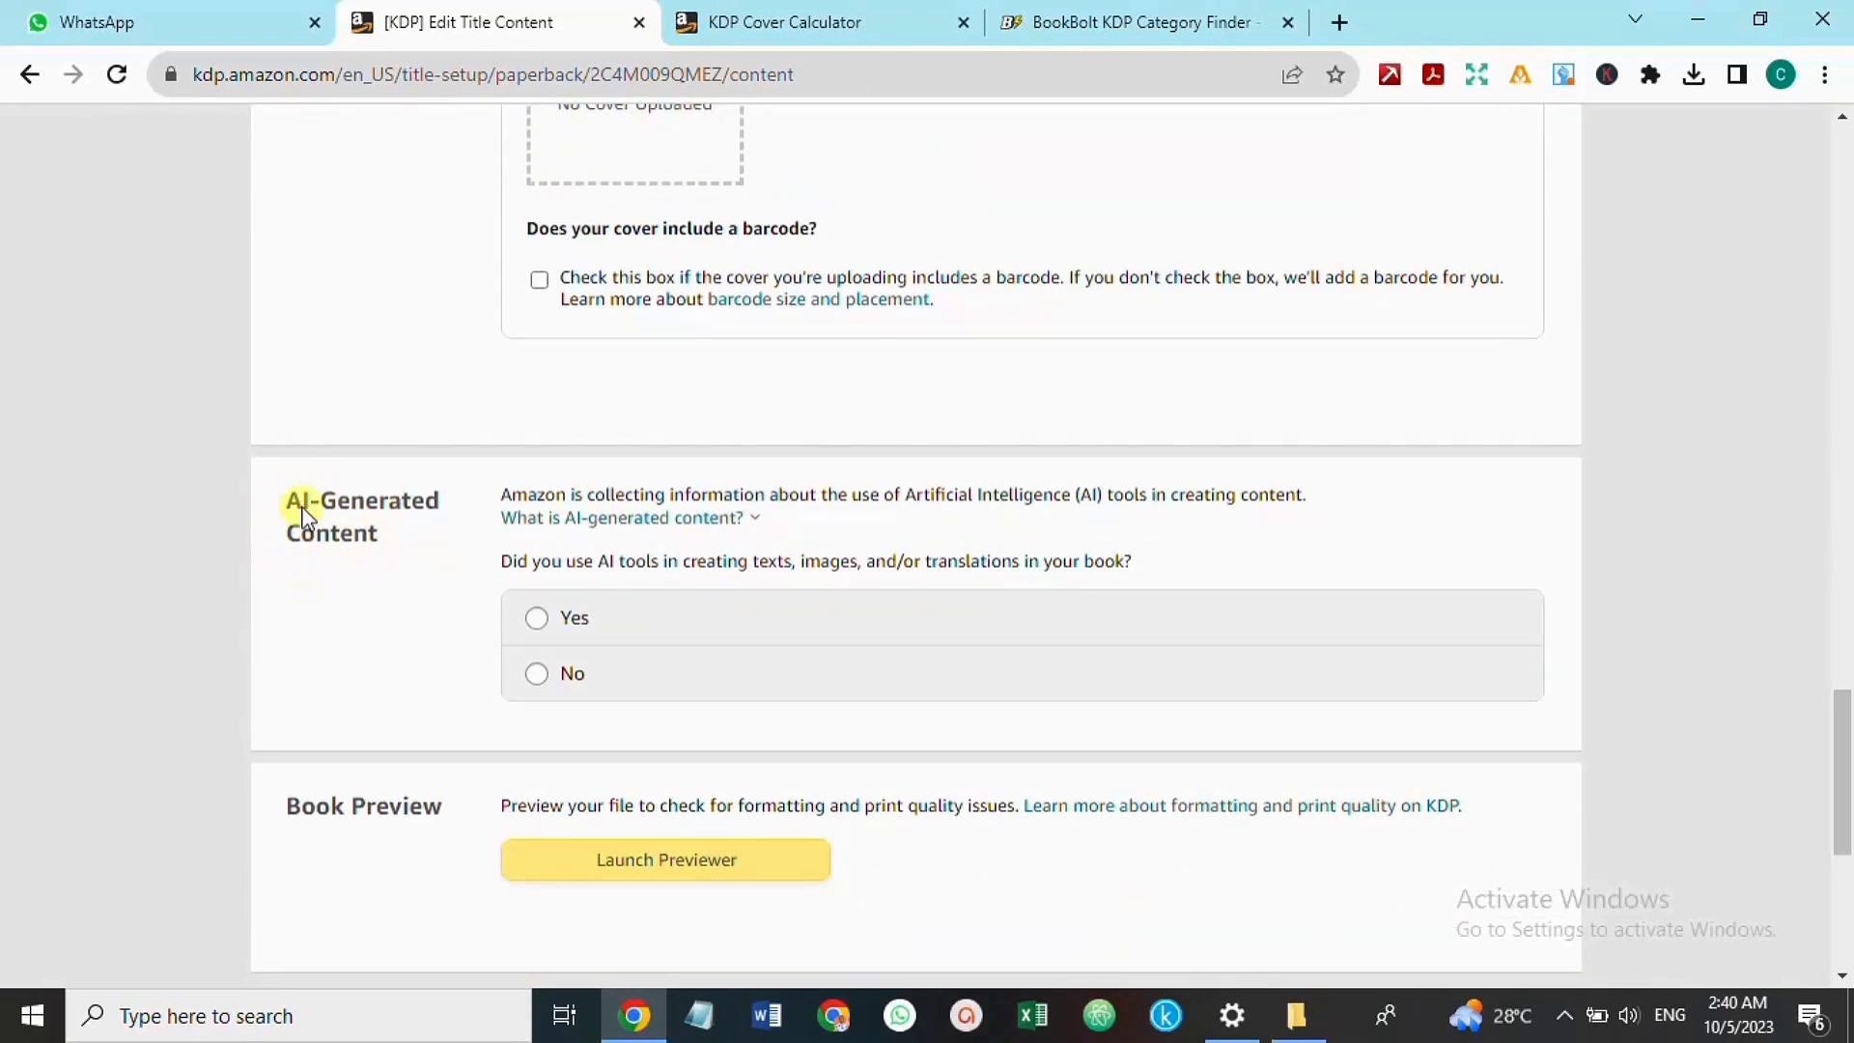
{"action": "left_click", "coordinate": [536, 675]}
{"action": "left_click", "coordinate": [539, 621]}
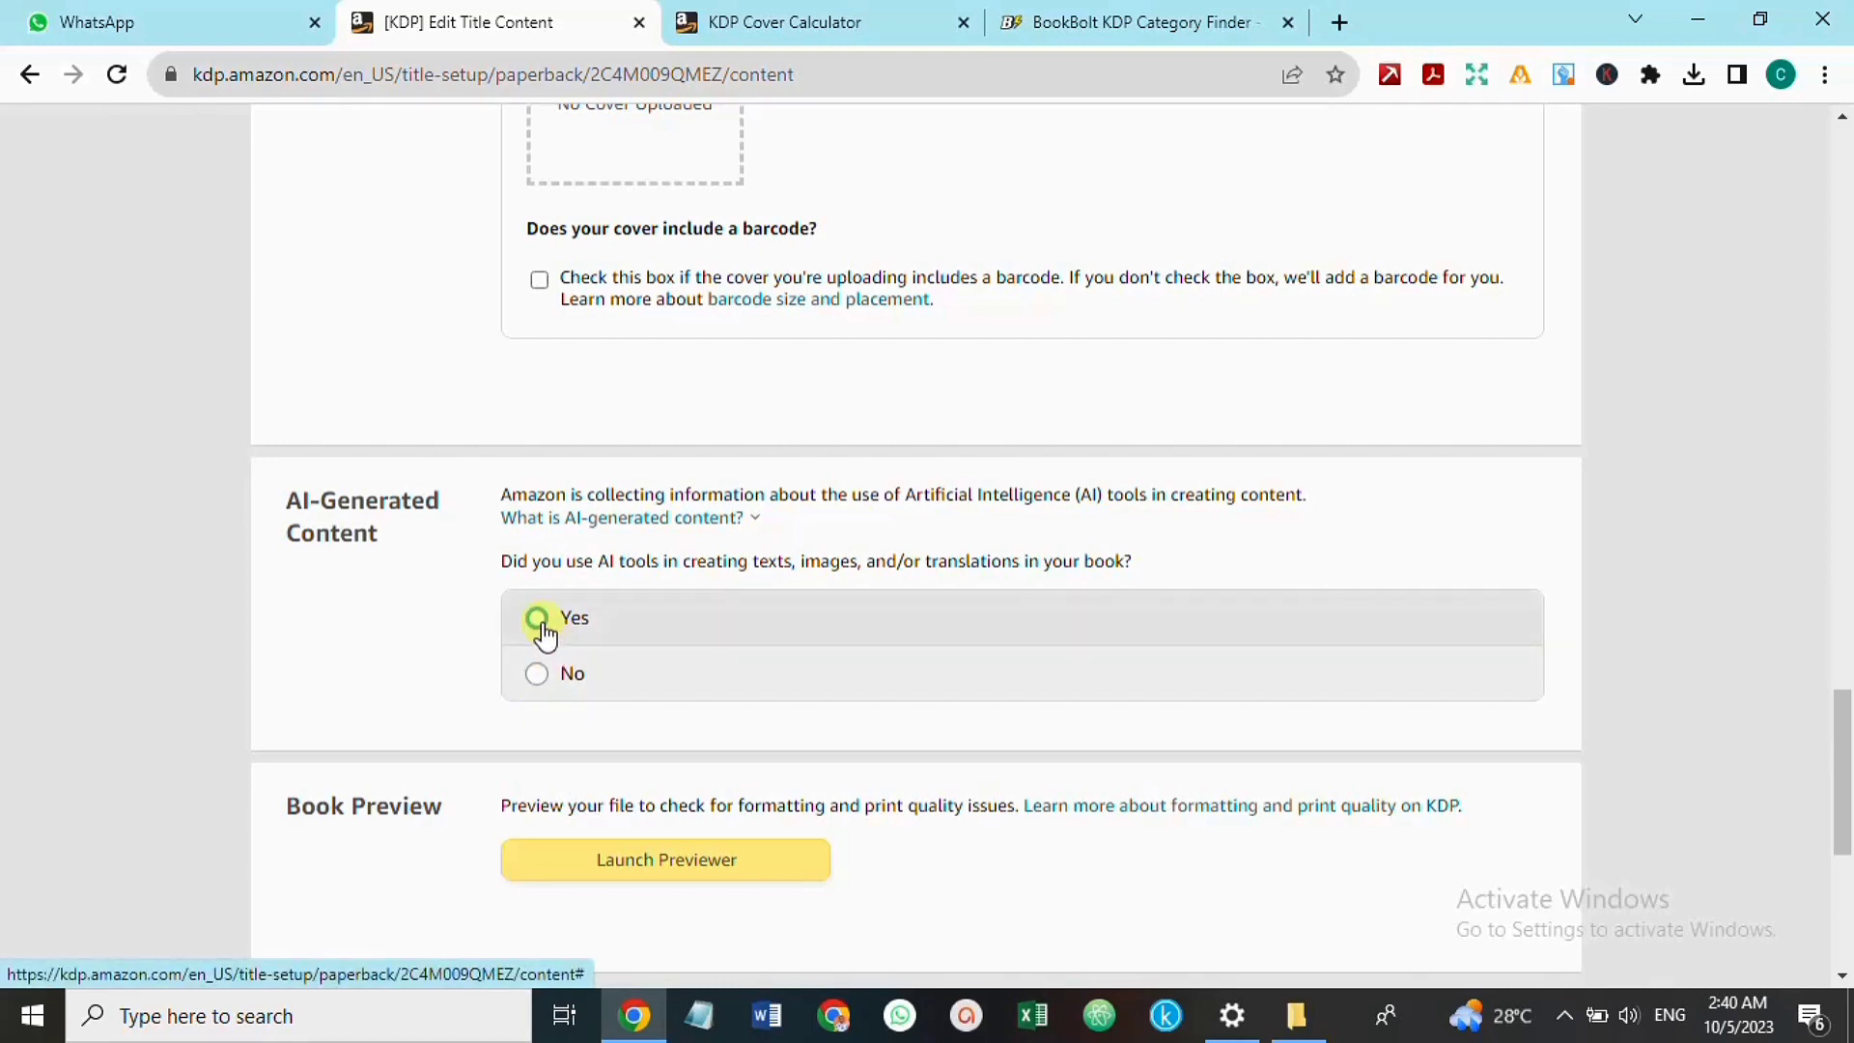
{"action": "left_click", "coordinate": [538, 619]}
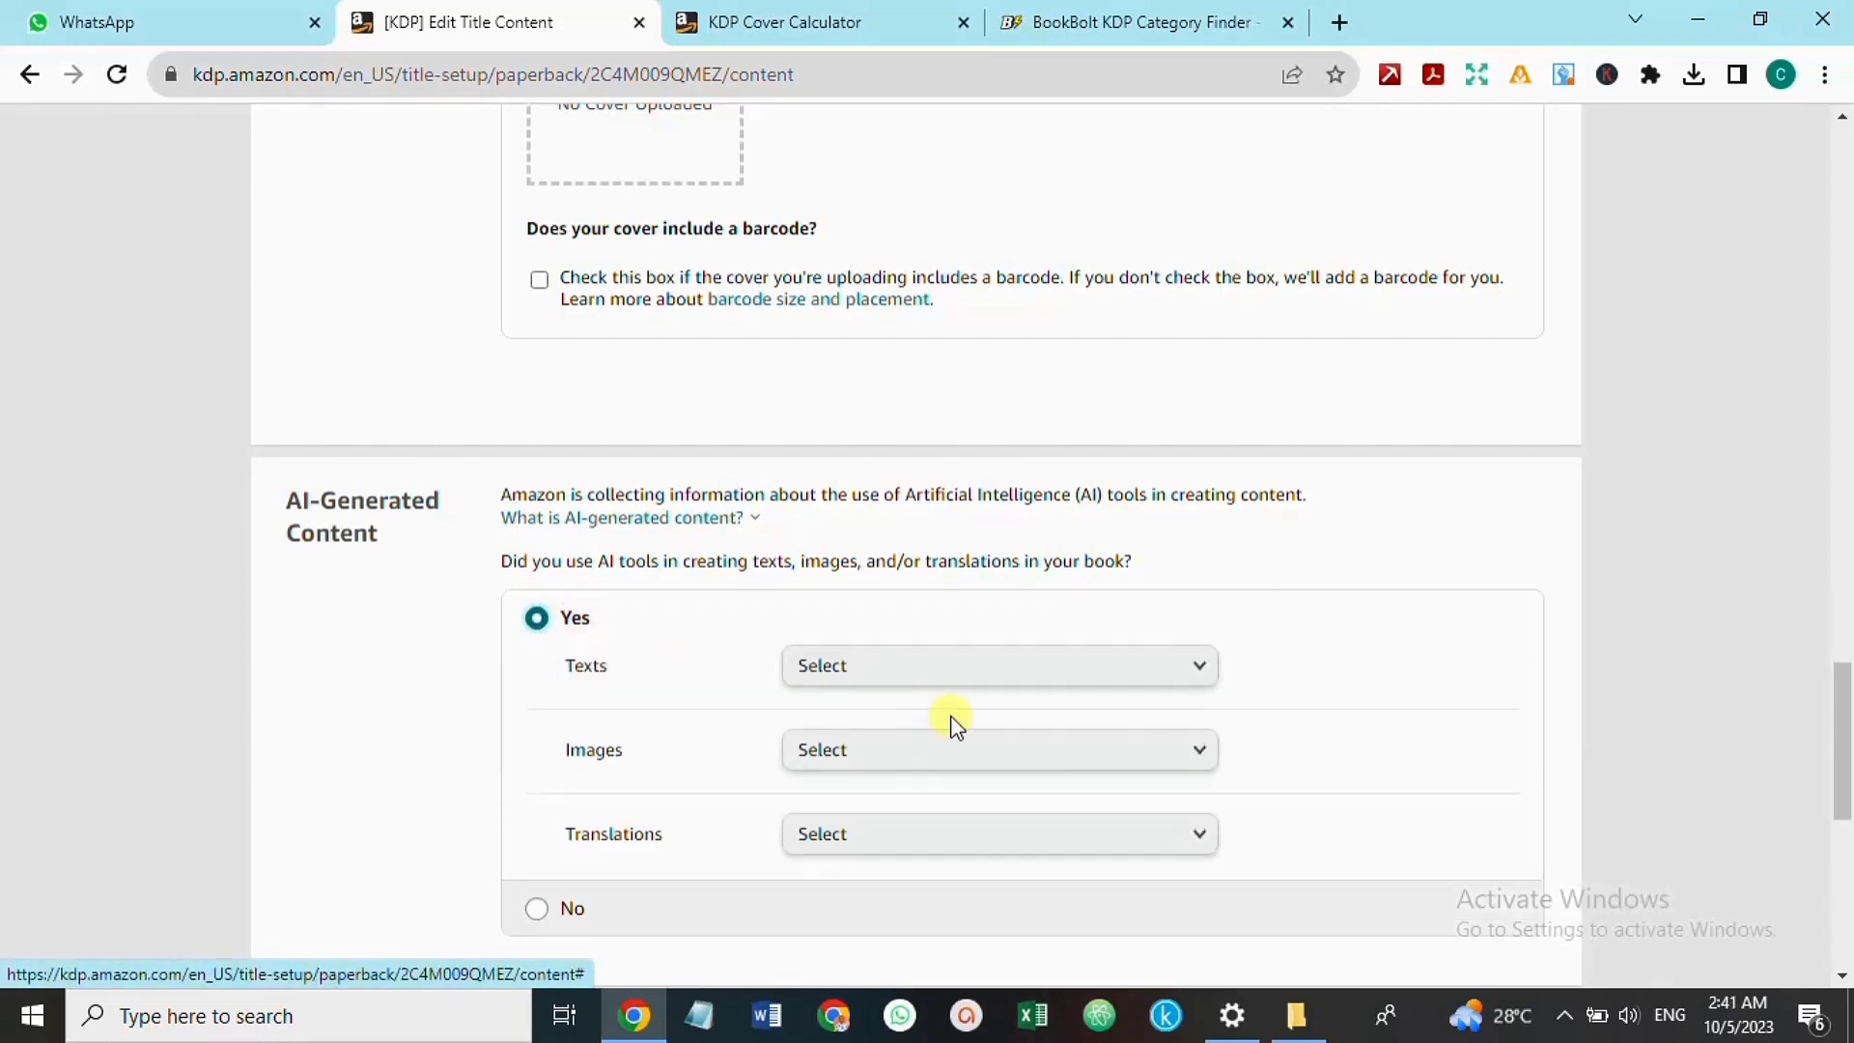
Declare AI-generated texts as "Some sections, with minimal or no editing" and name chatgpt as the tool used
{"action": "left_click", "coordinate": [956, 691]}
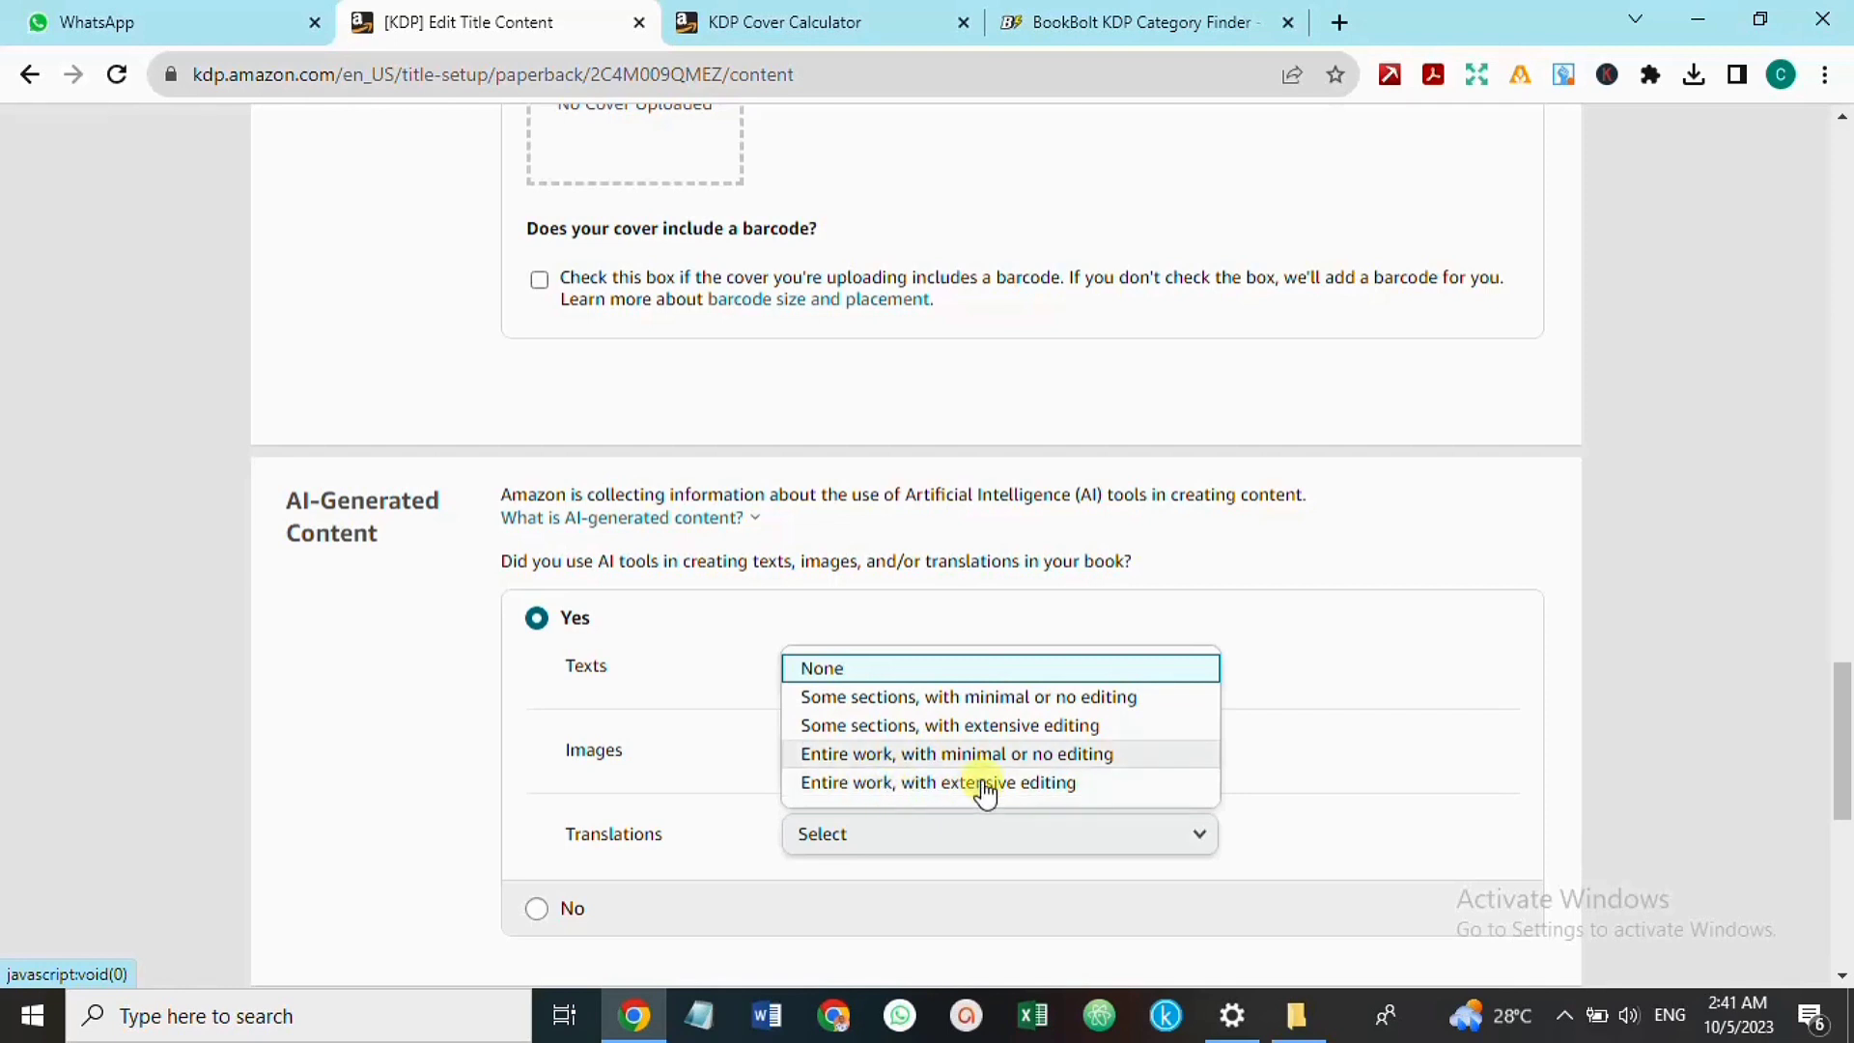
{"action": "left_click", "coordinate": [948, 702]}
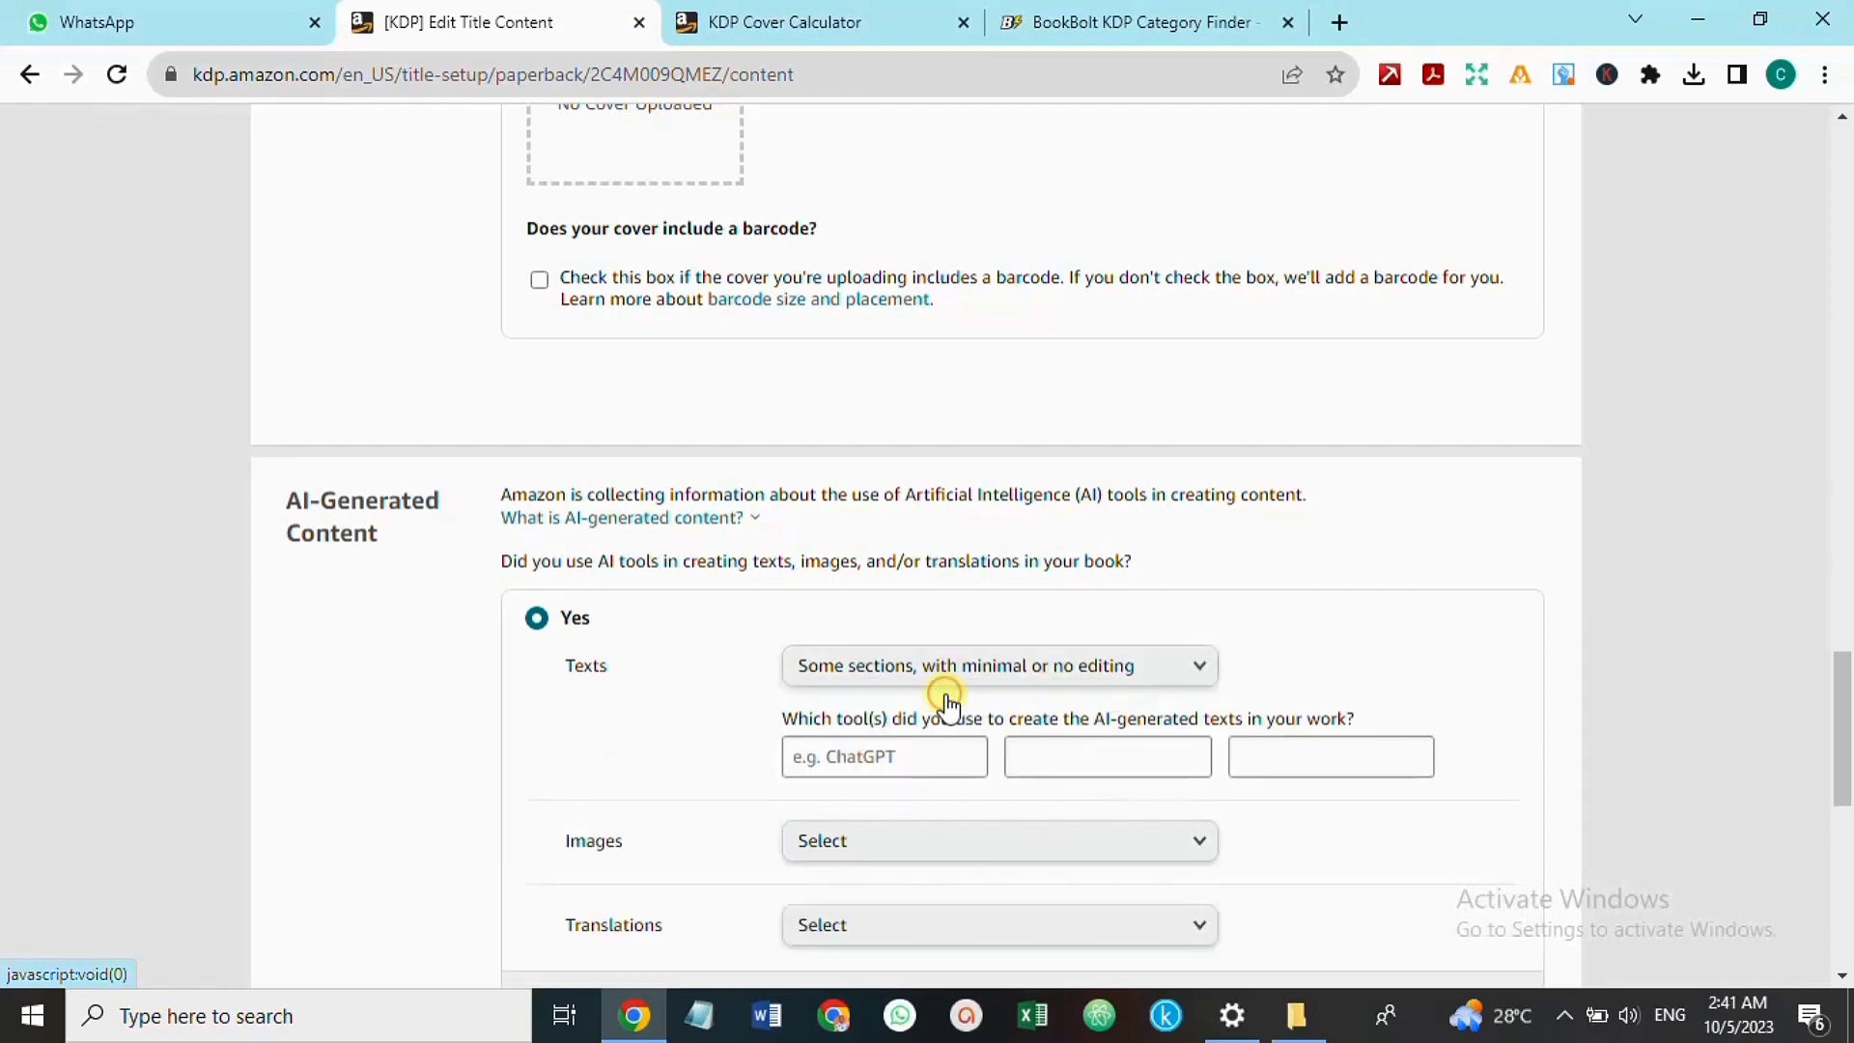
{"action": "left_click", "coordinate": [874, 760]}
{"action": "type", "text": "ch"}
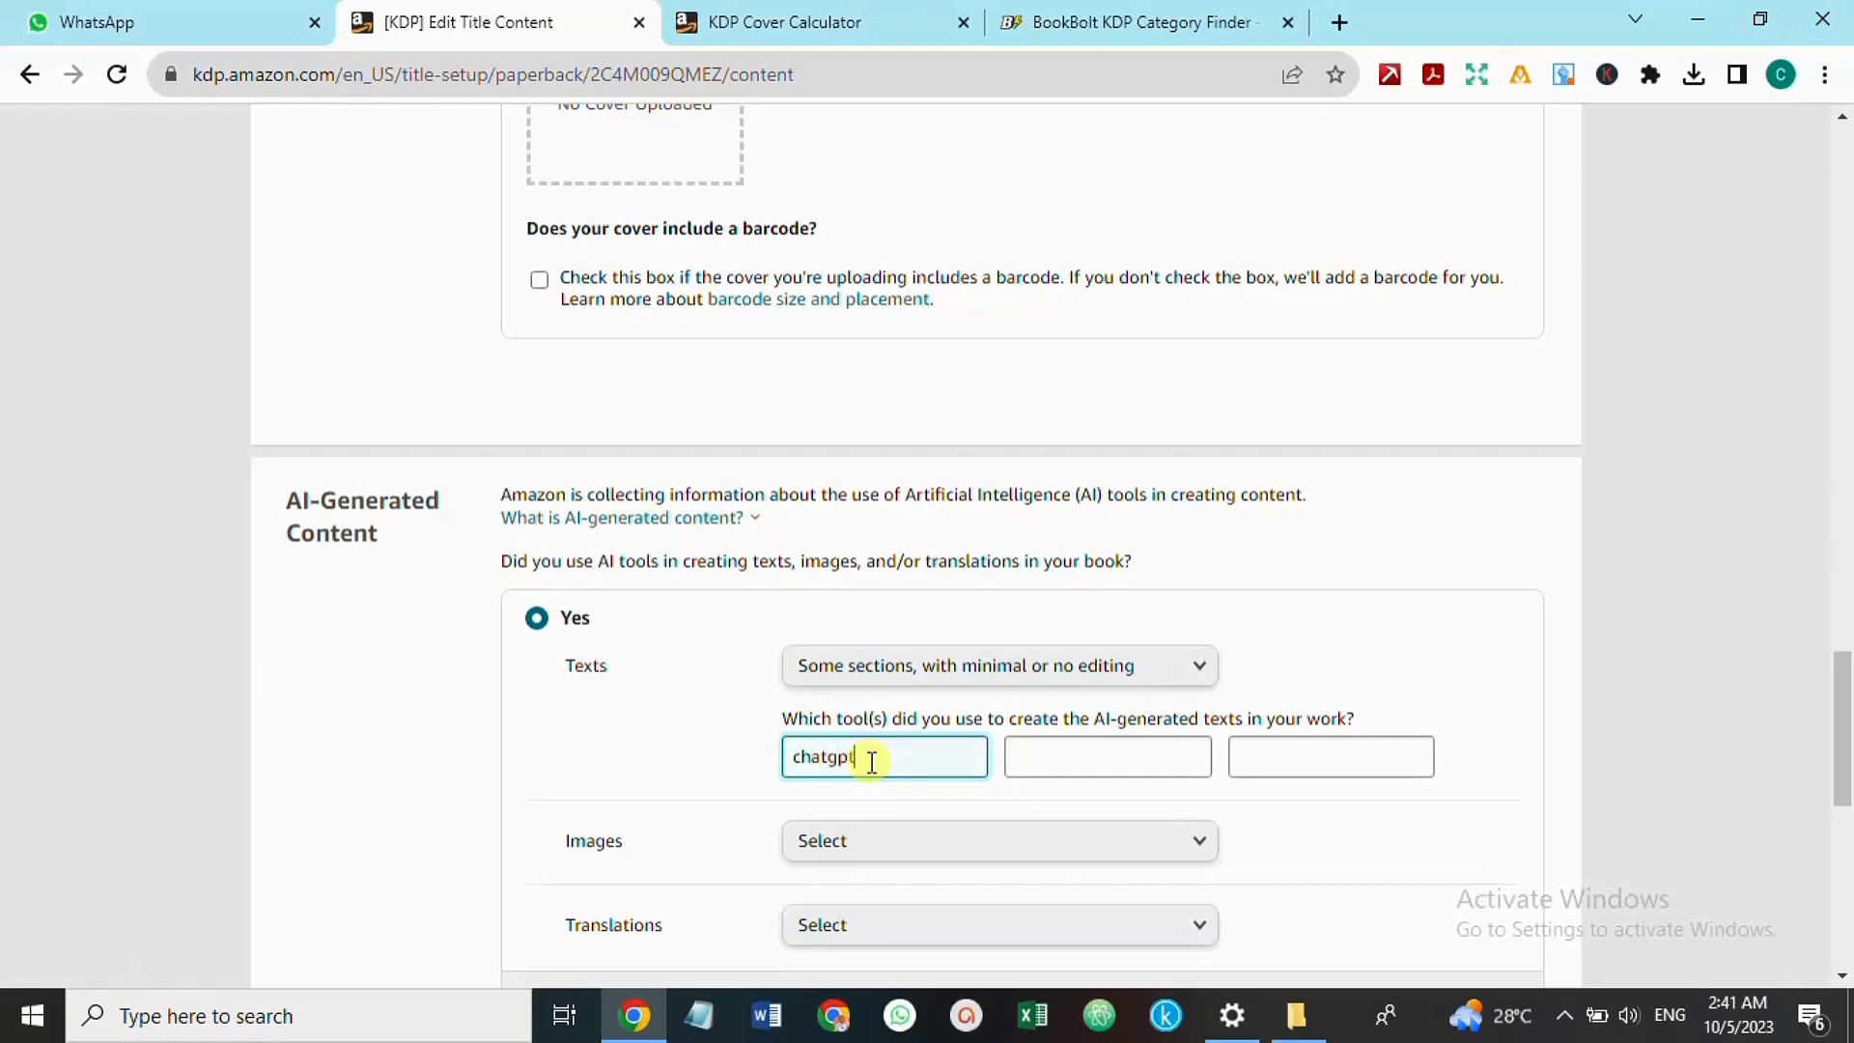
{"action": "type", "text": "atgpt"}
Declare "One or a few AI-generated images, with minimal or no editing" and name gencraft and canva as the image tools
{"action": "left_click", "coordinate": [869, 859]}
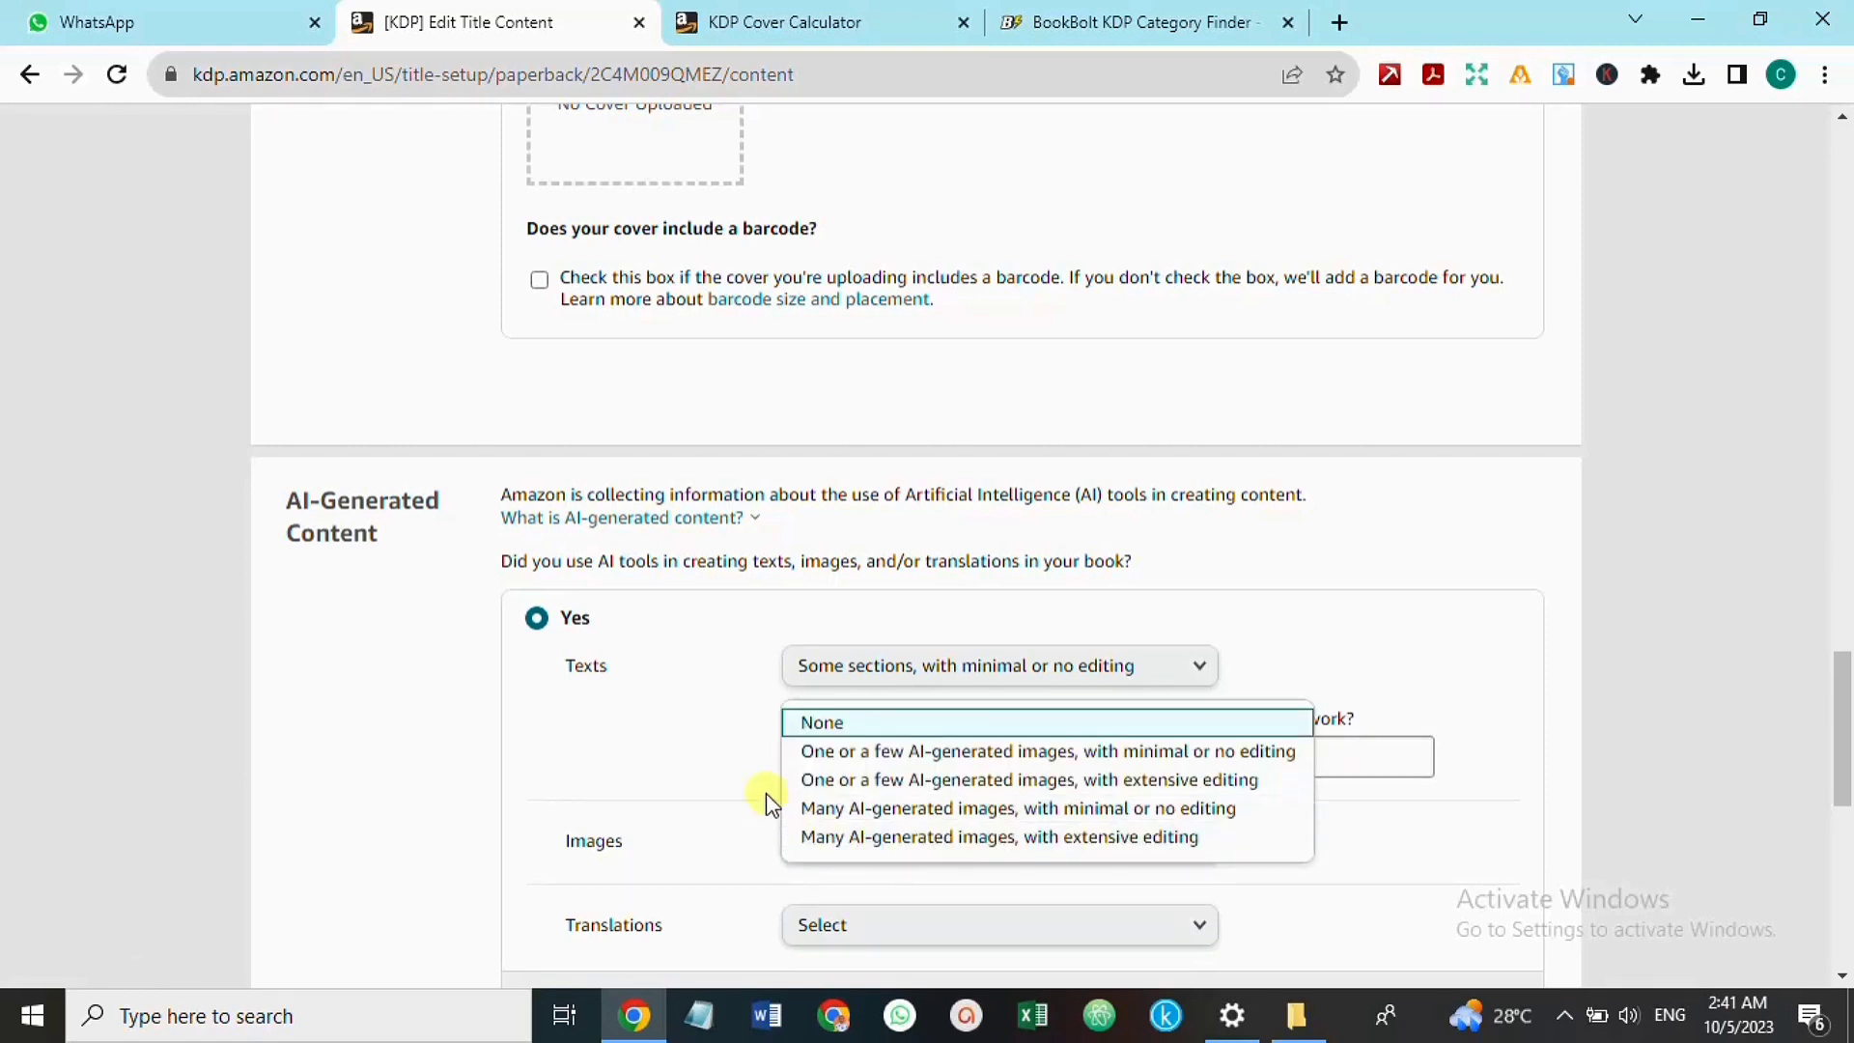
{"action": "left_click", "coordinate": [883, 753]}
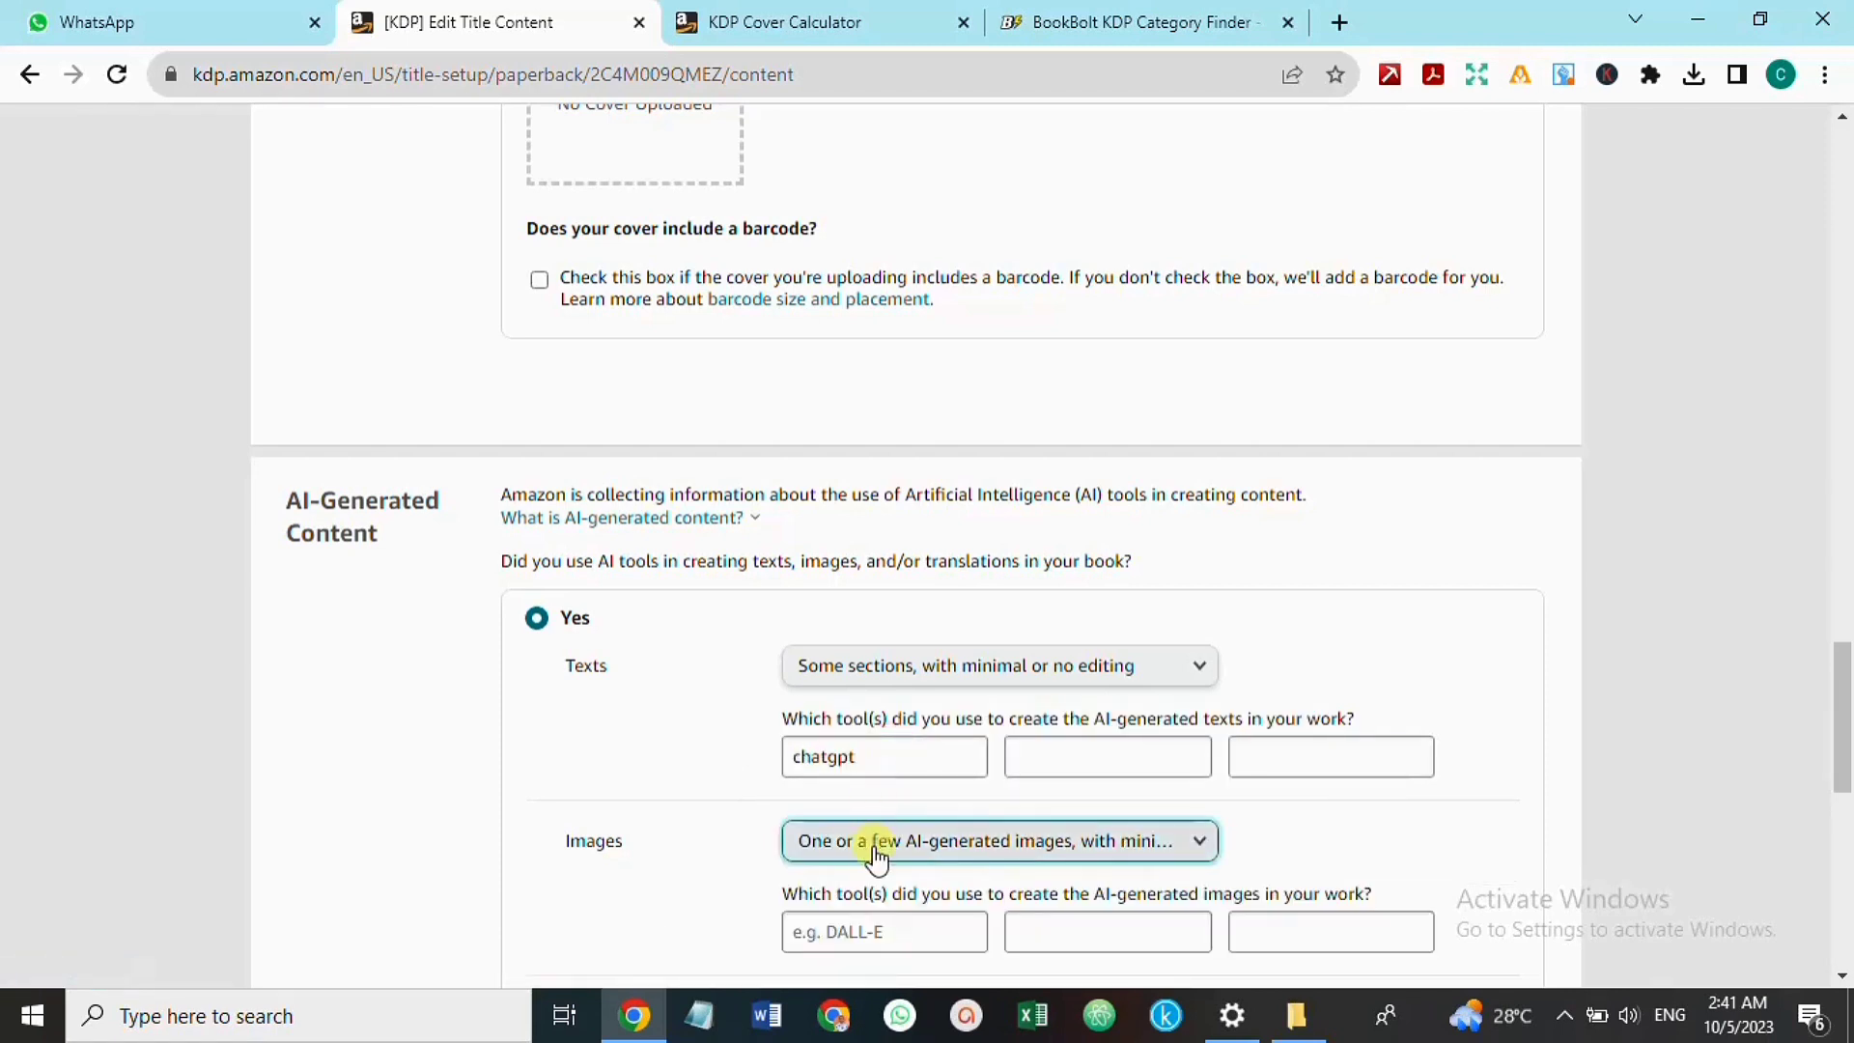
{"action": "left_click", "coordinate": [883, 933]}
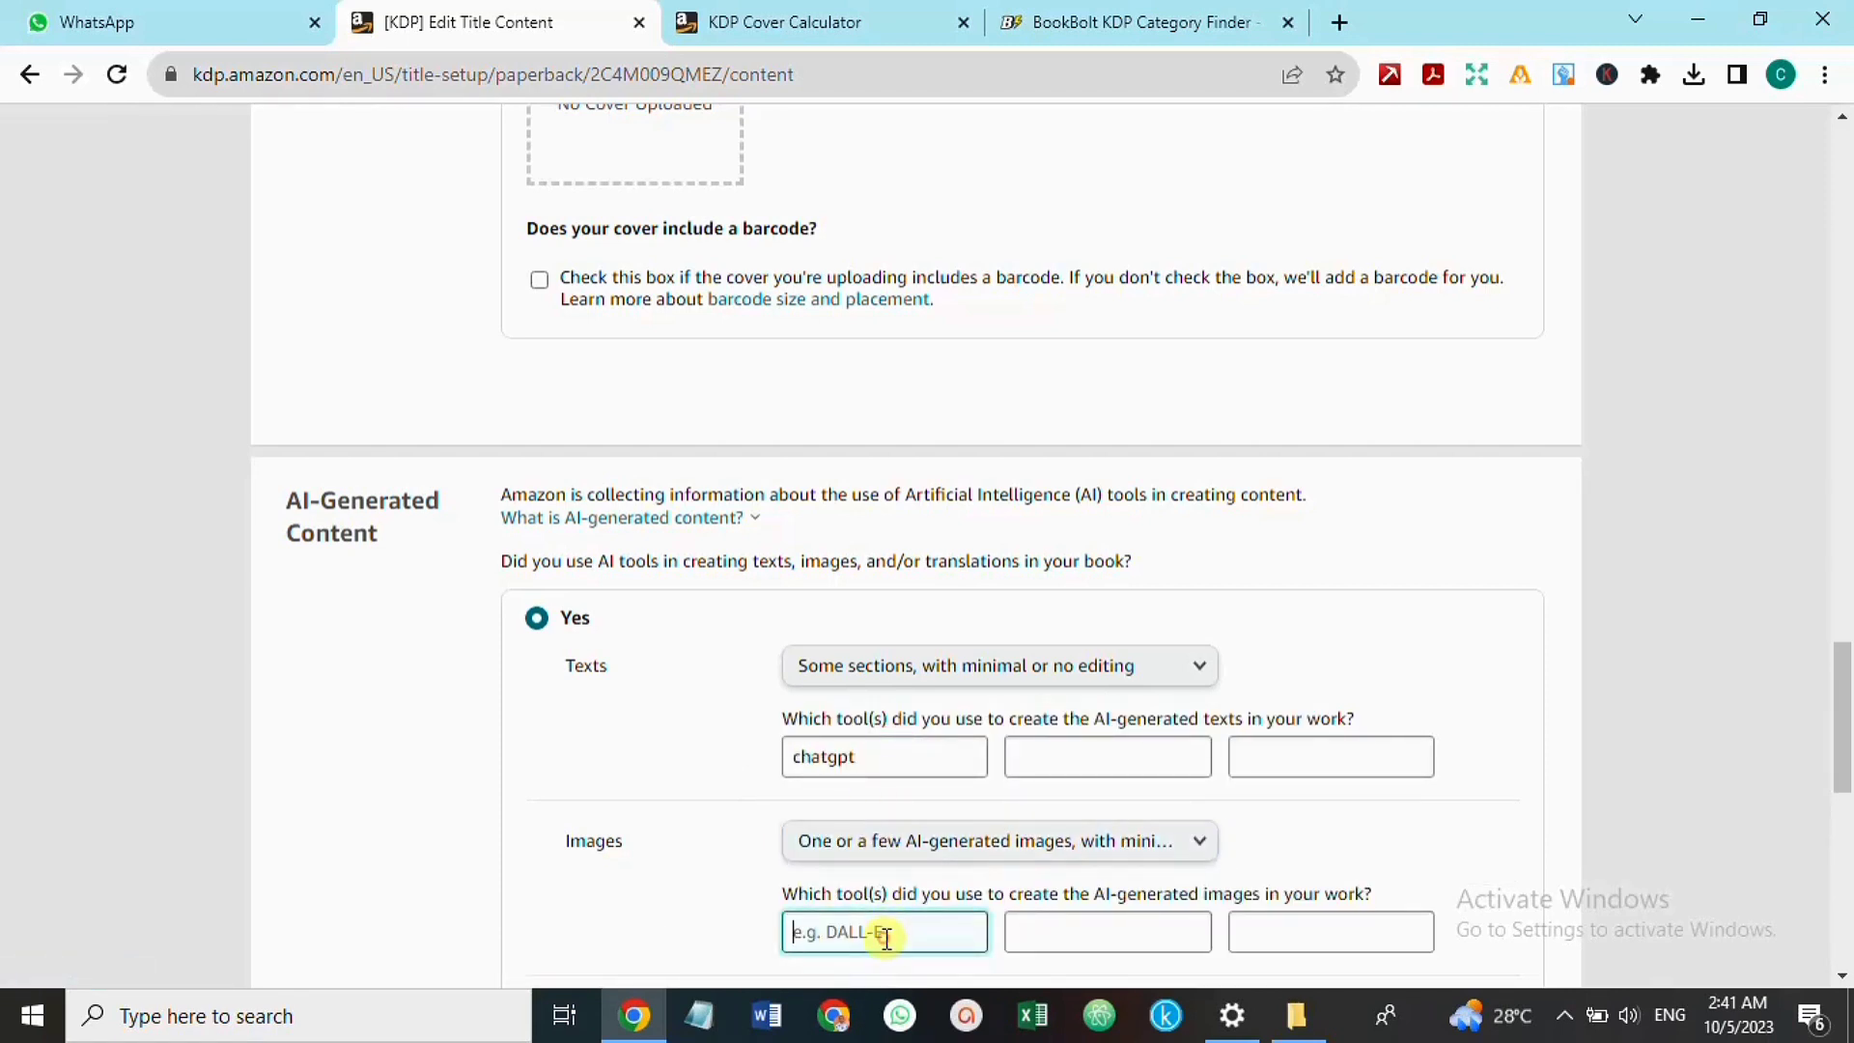
{"action": "type", "text": "gencraf"}
{"action": "type", "text": "t"}
{"action": "left_click", "coordinate": [1079, 927]}
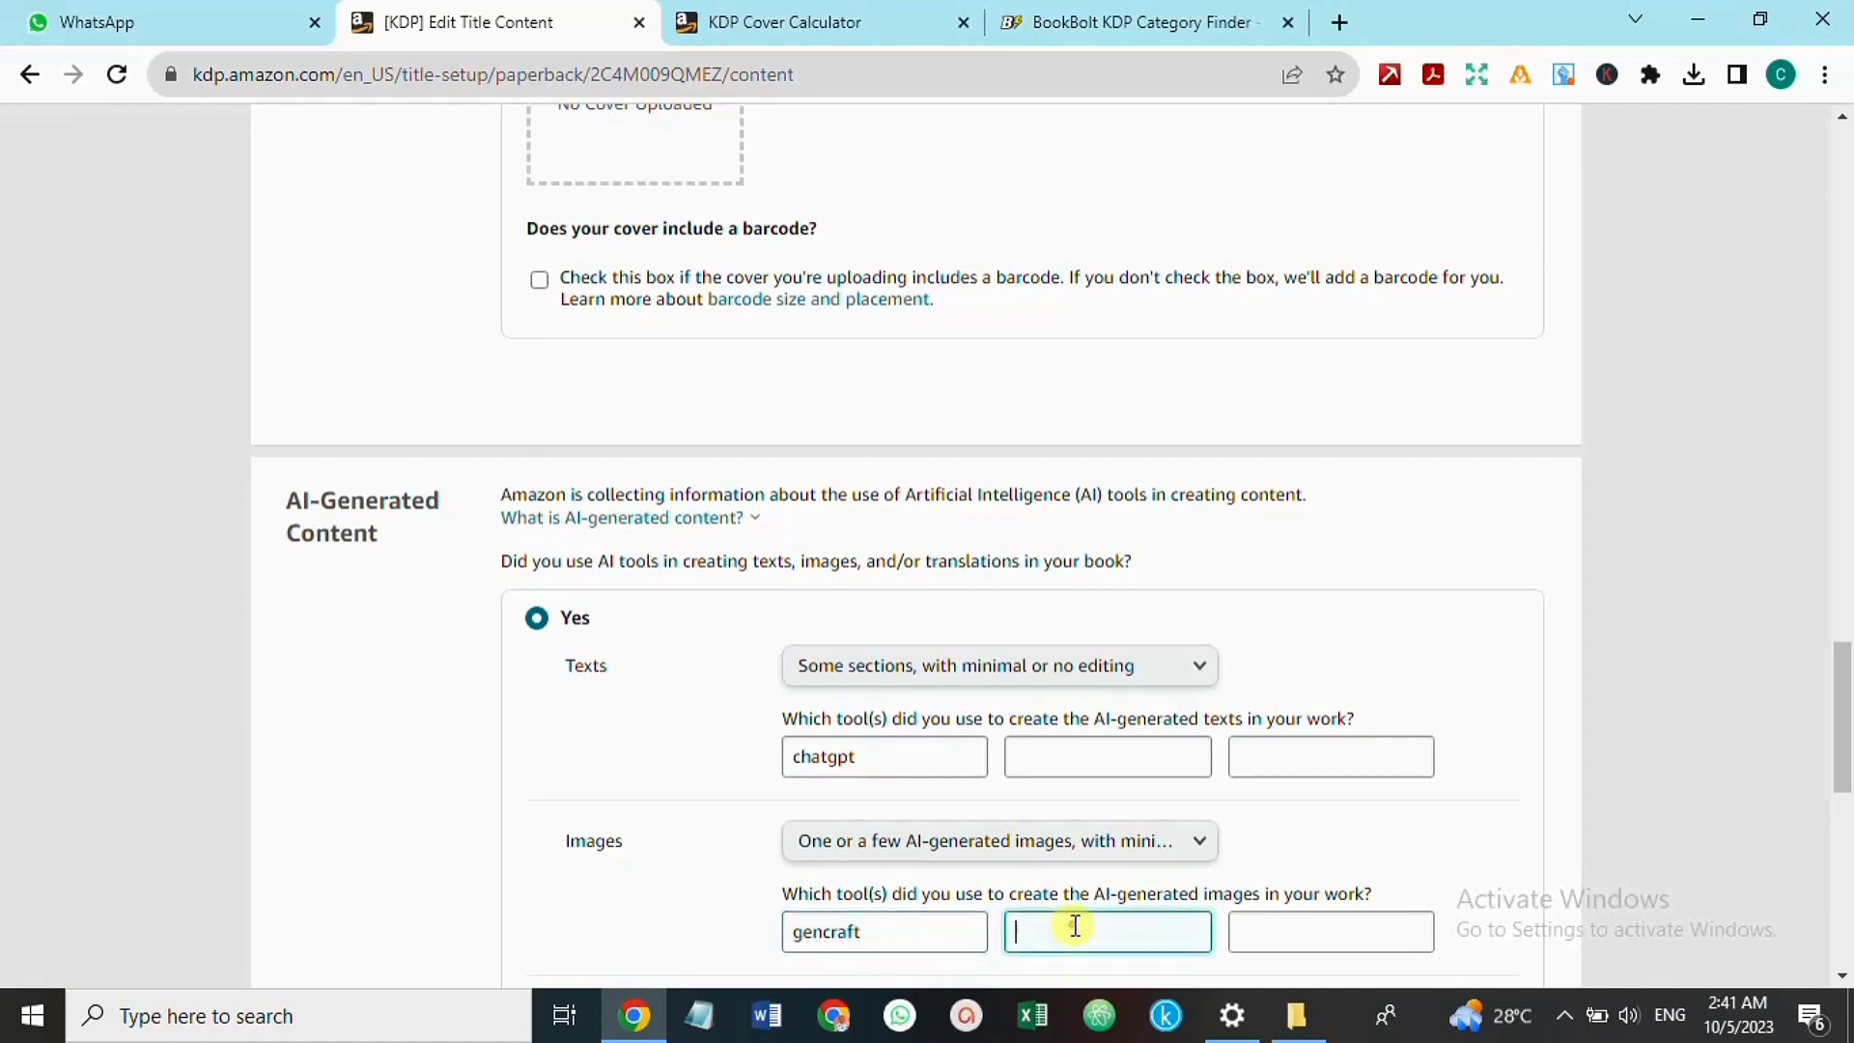
{"action": "type", "text": "canva"}
Set the AI-generated translations to None
{"action": "left_click_drag", "start_coordinate": [1844, 681], "coordinate": [1846, 753]}
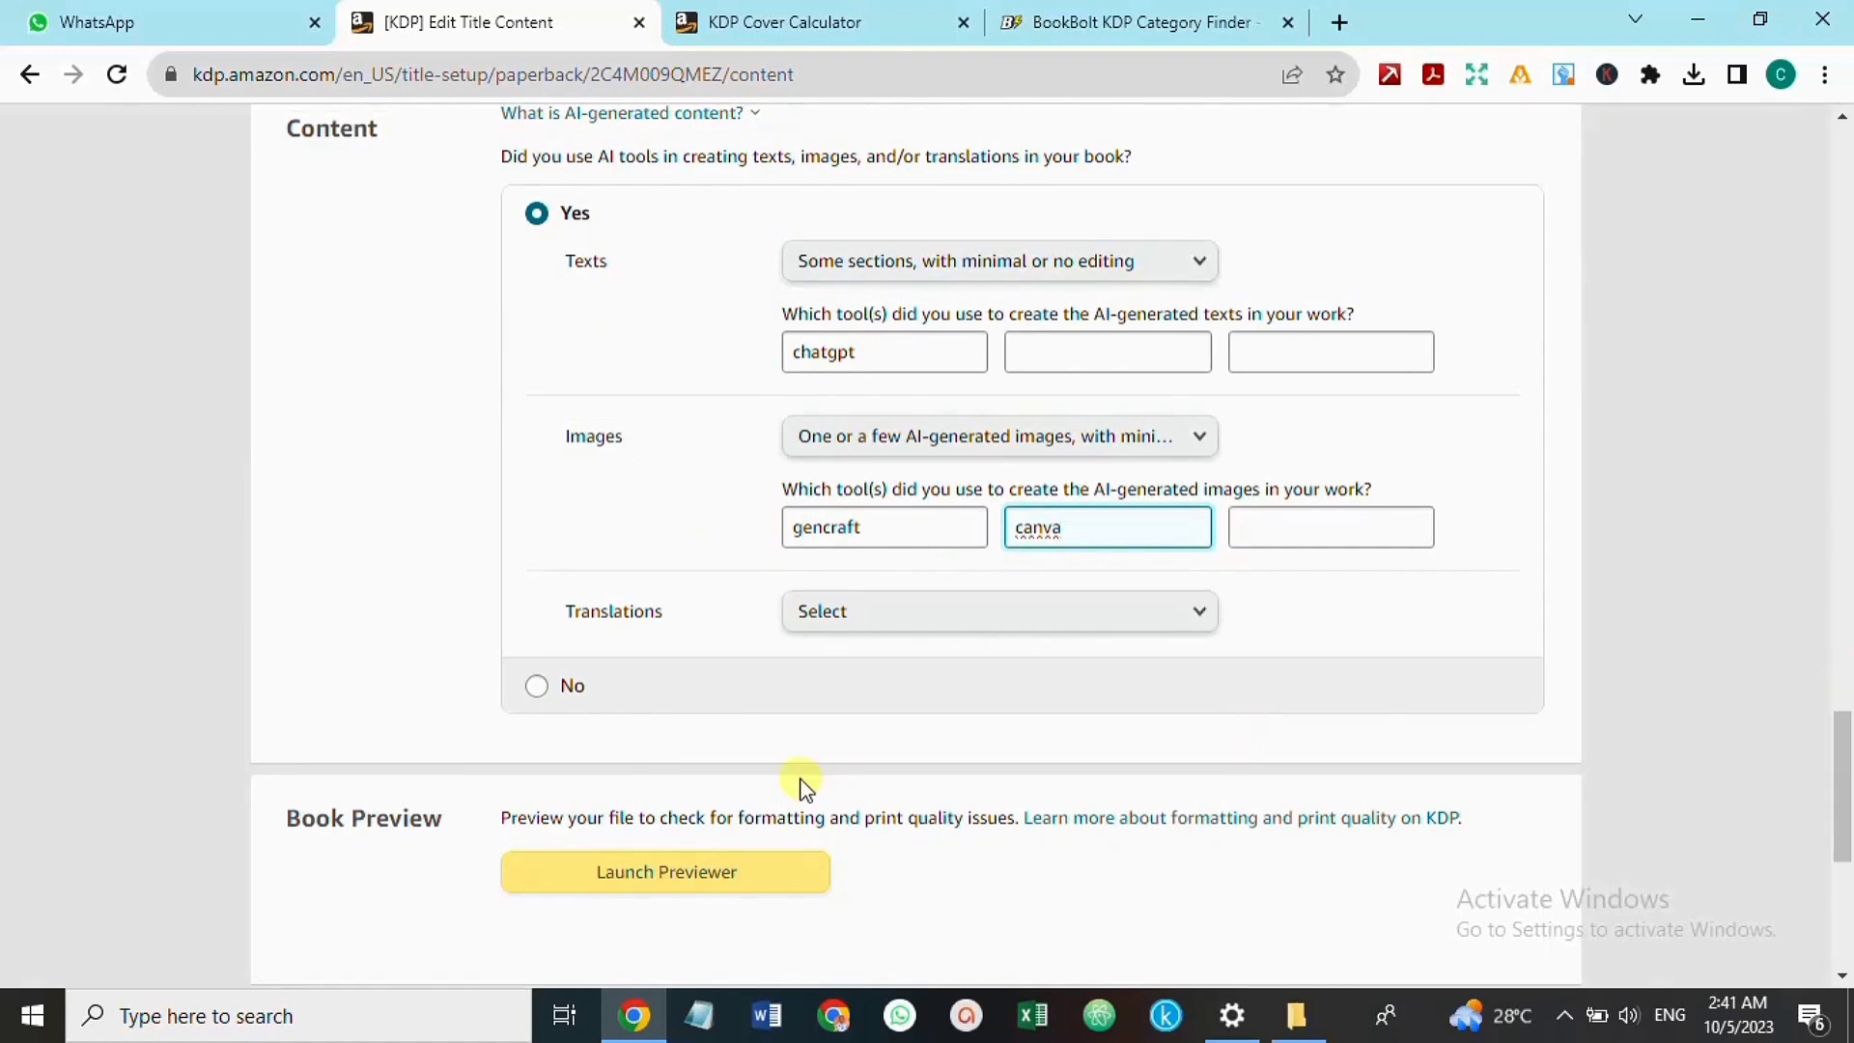
{"action": "left_click", "coordinate": [898, 626]}
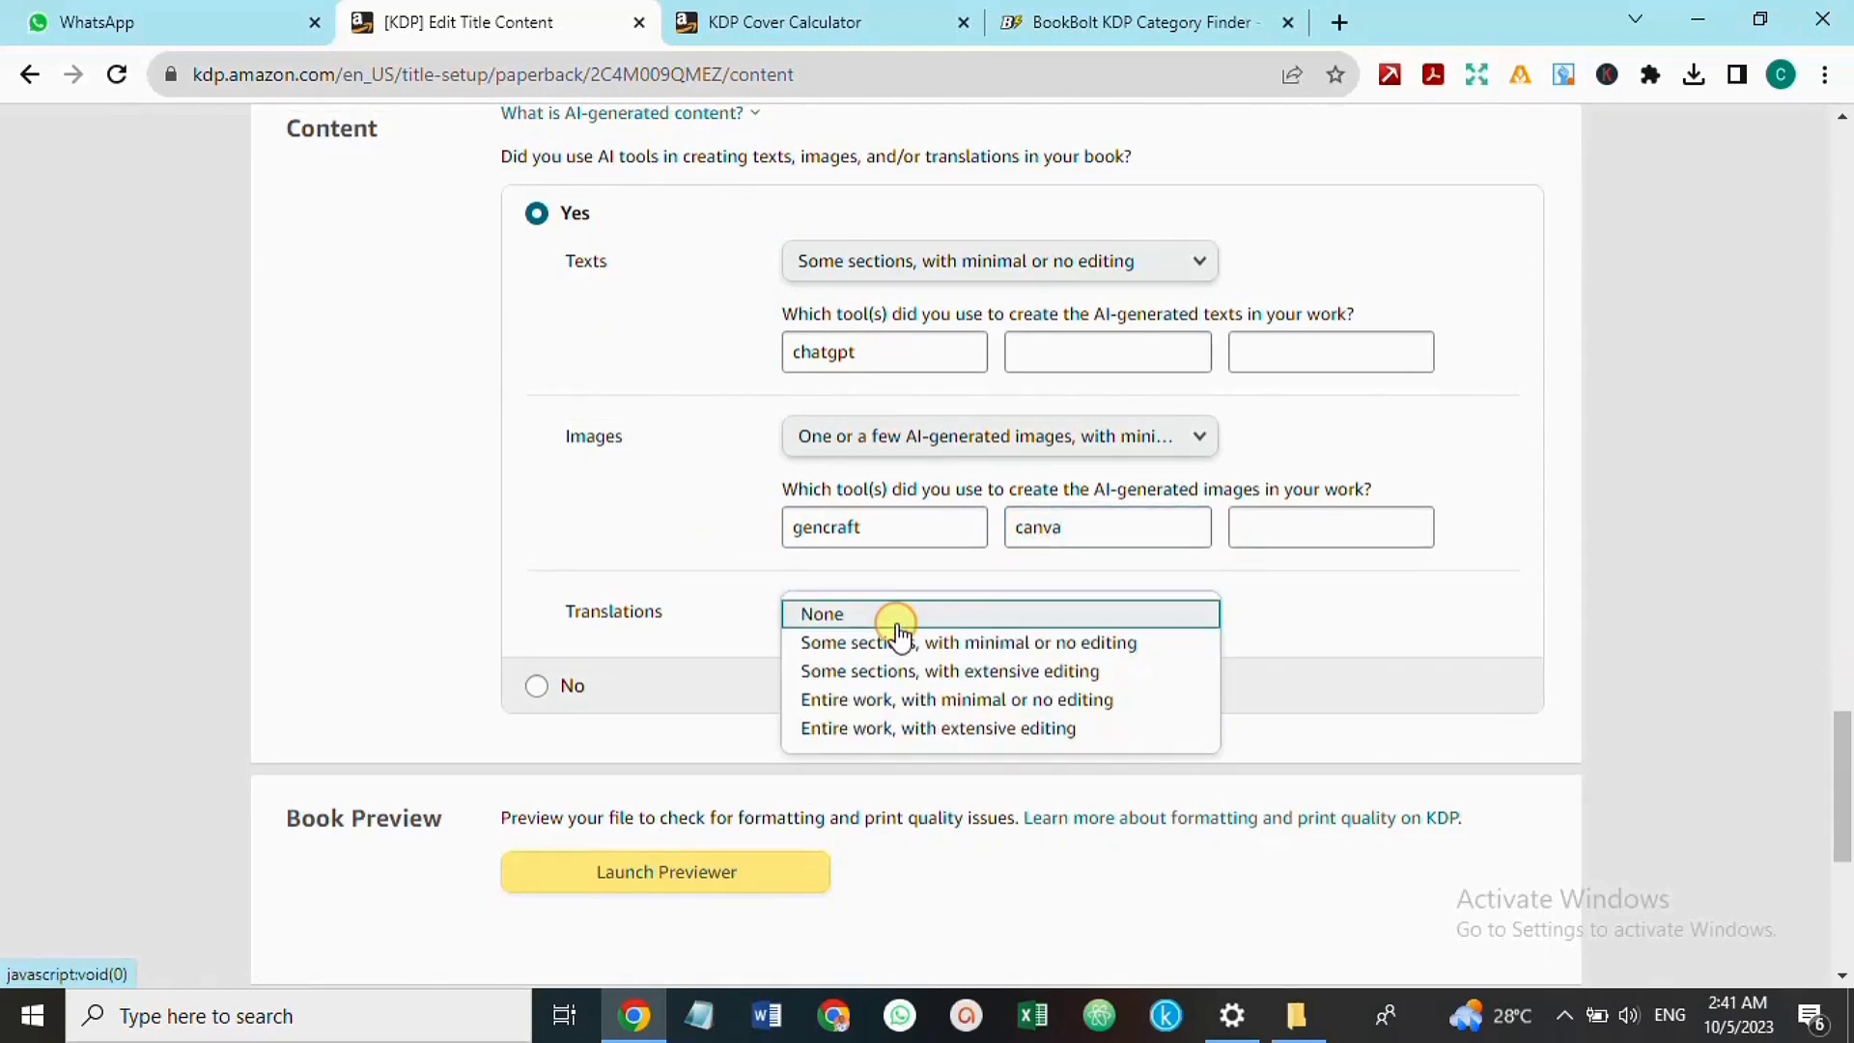
{"action": "left_click", "coordinate": [896, 621]}
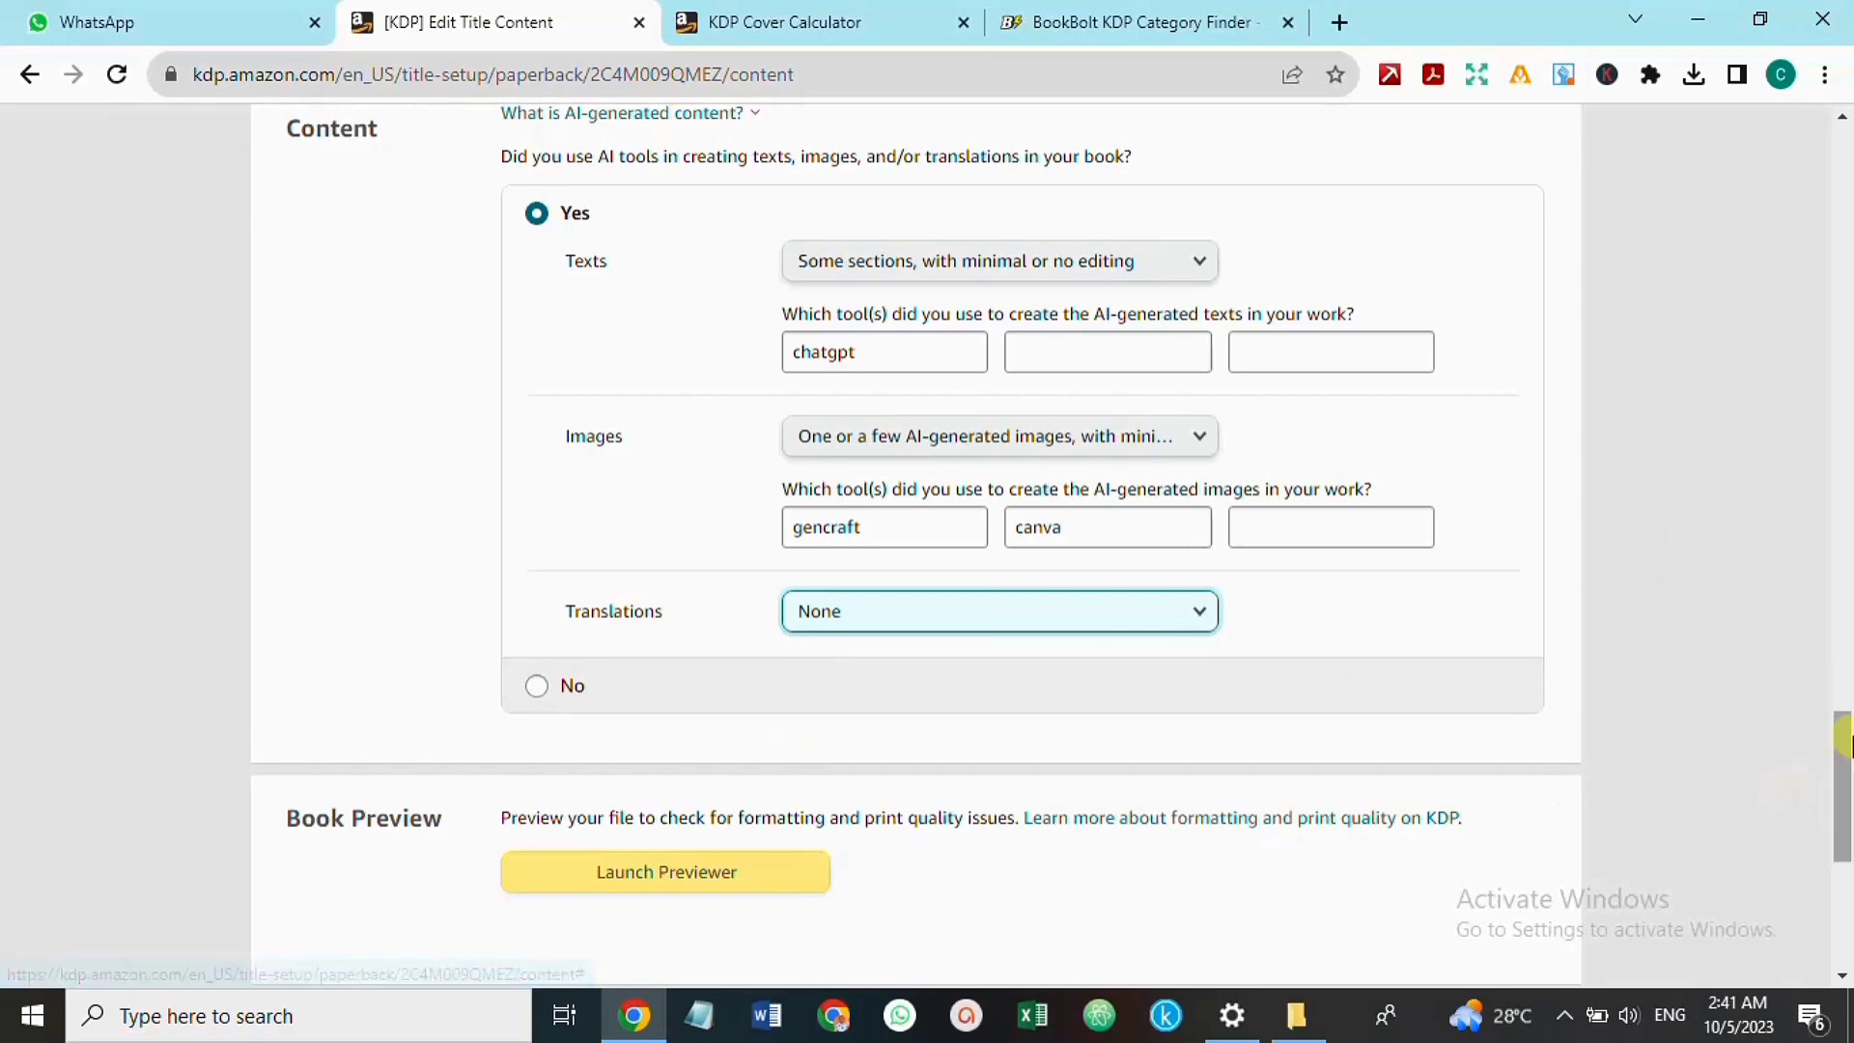
{"action": "left_click_drag", "start_coordinate": [1845, 758], "coordinate": [1845, 854]}
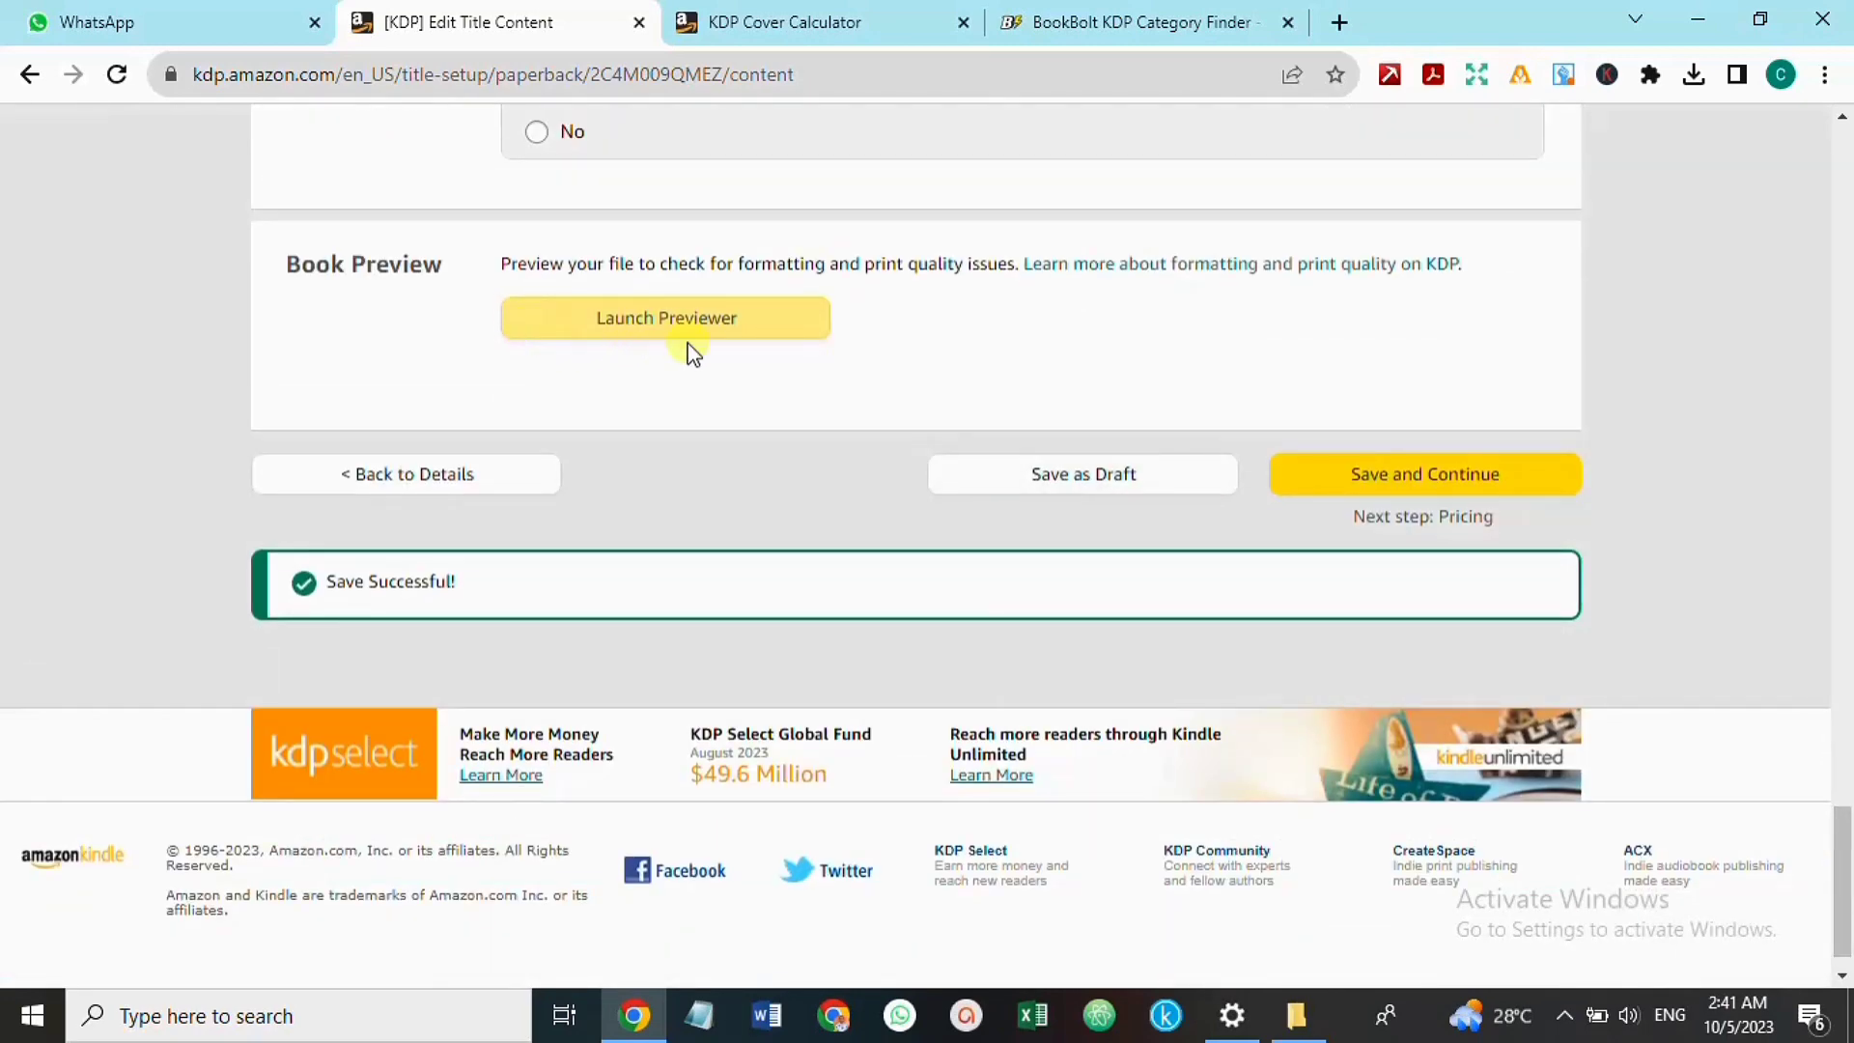